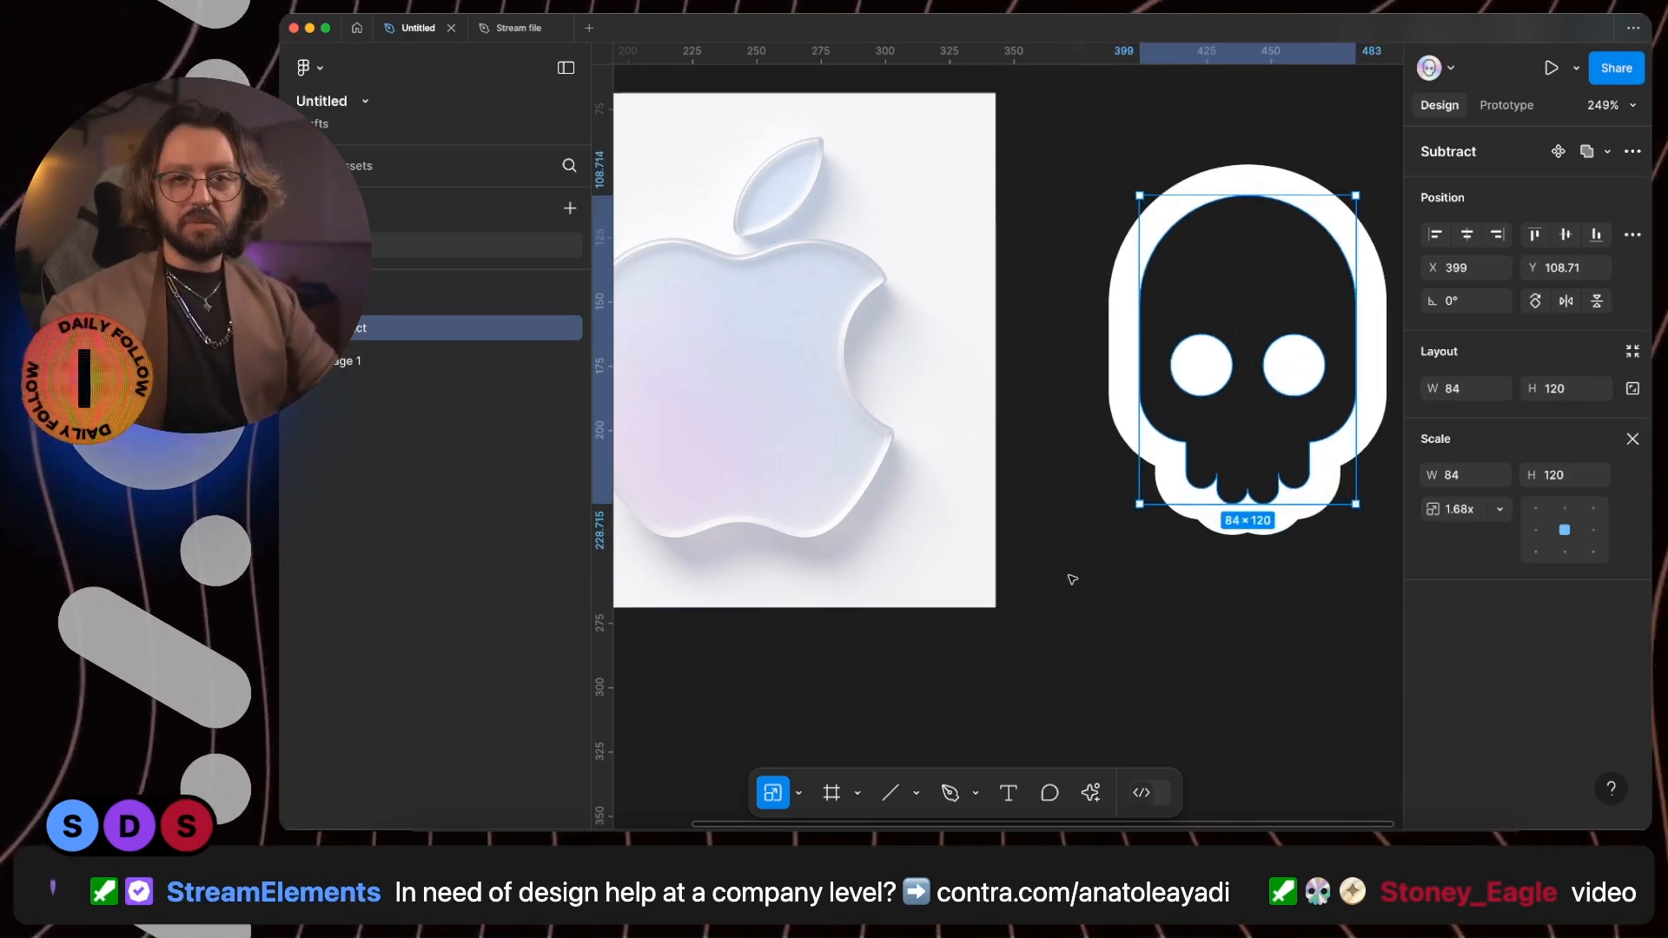
- Set the opacity of the skull's white outside stroke to 4%
key(v)
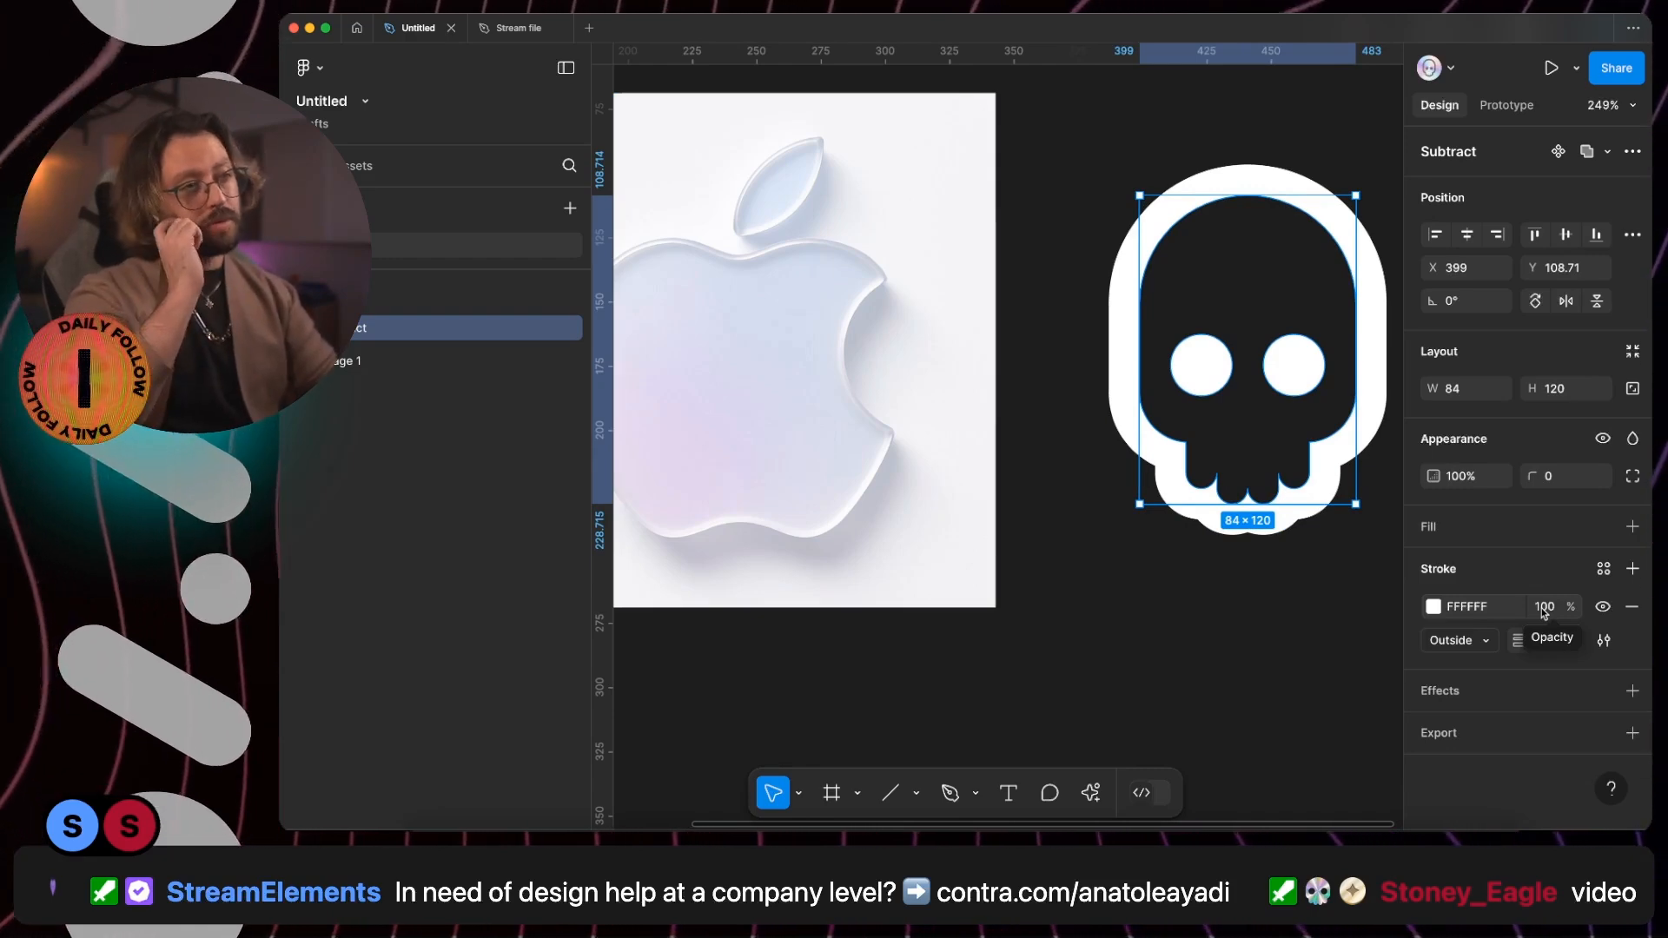
click(1544, 607)
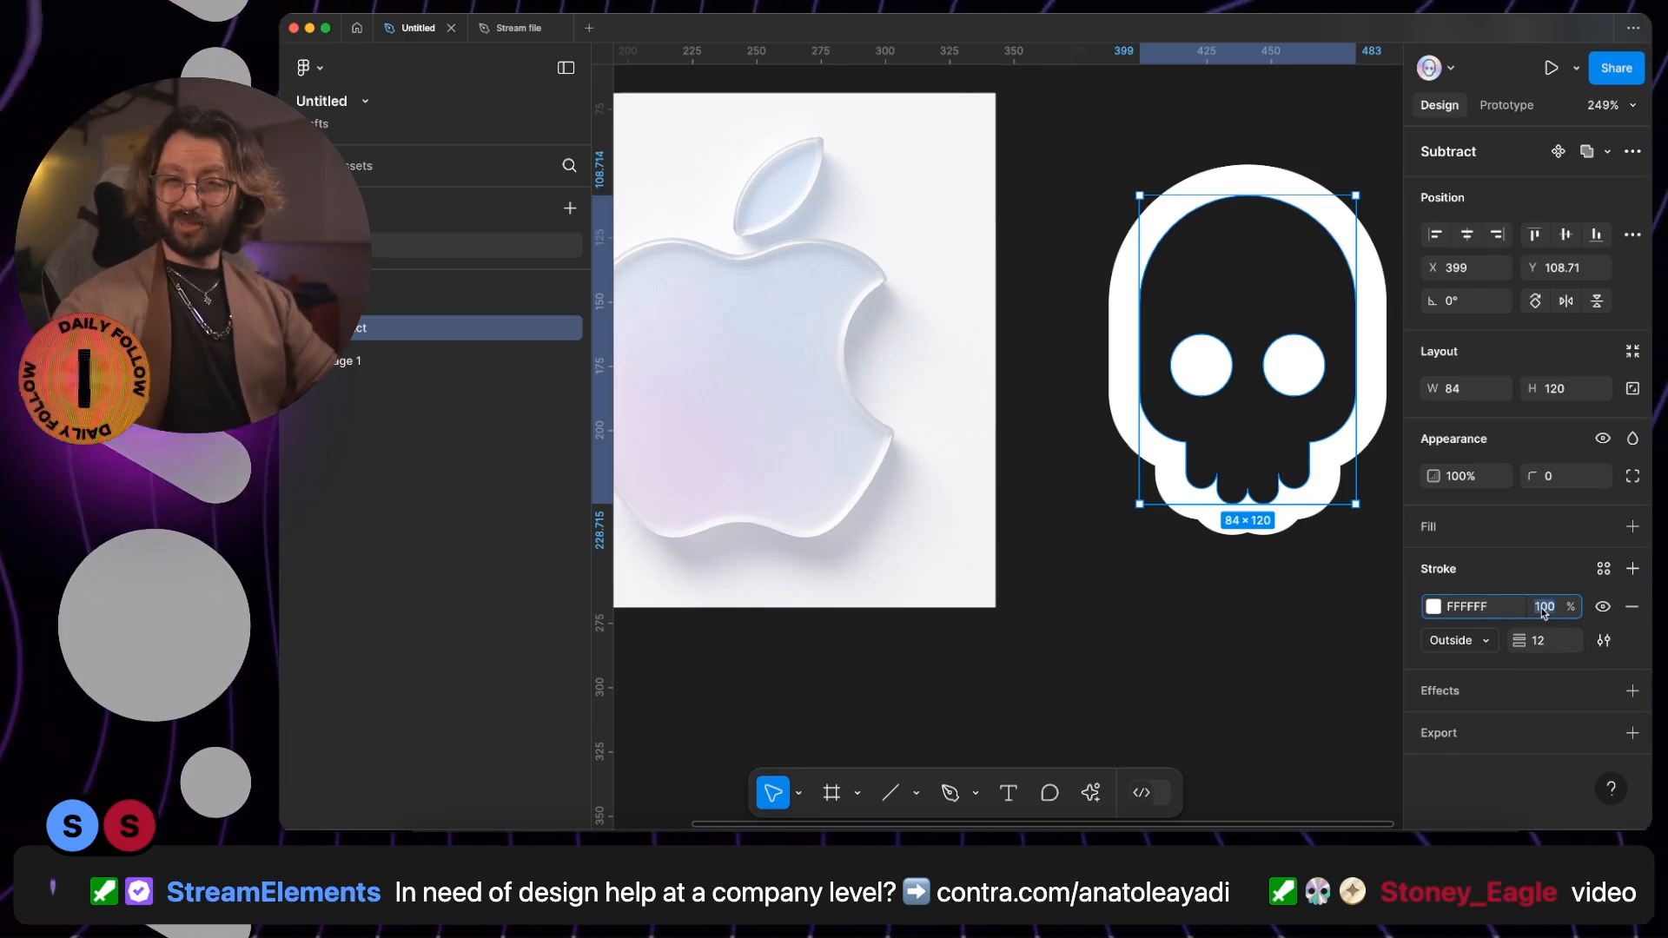
text(4)
key(Return)
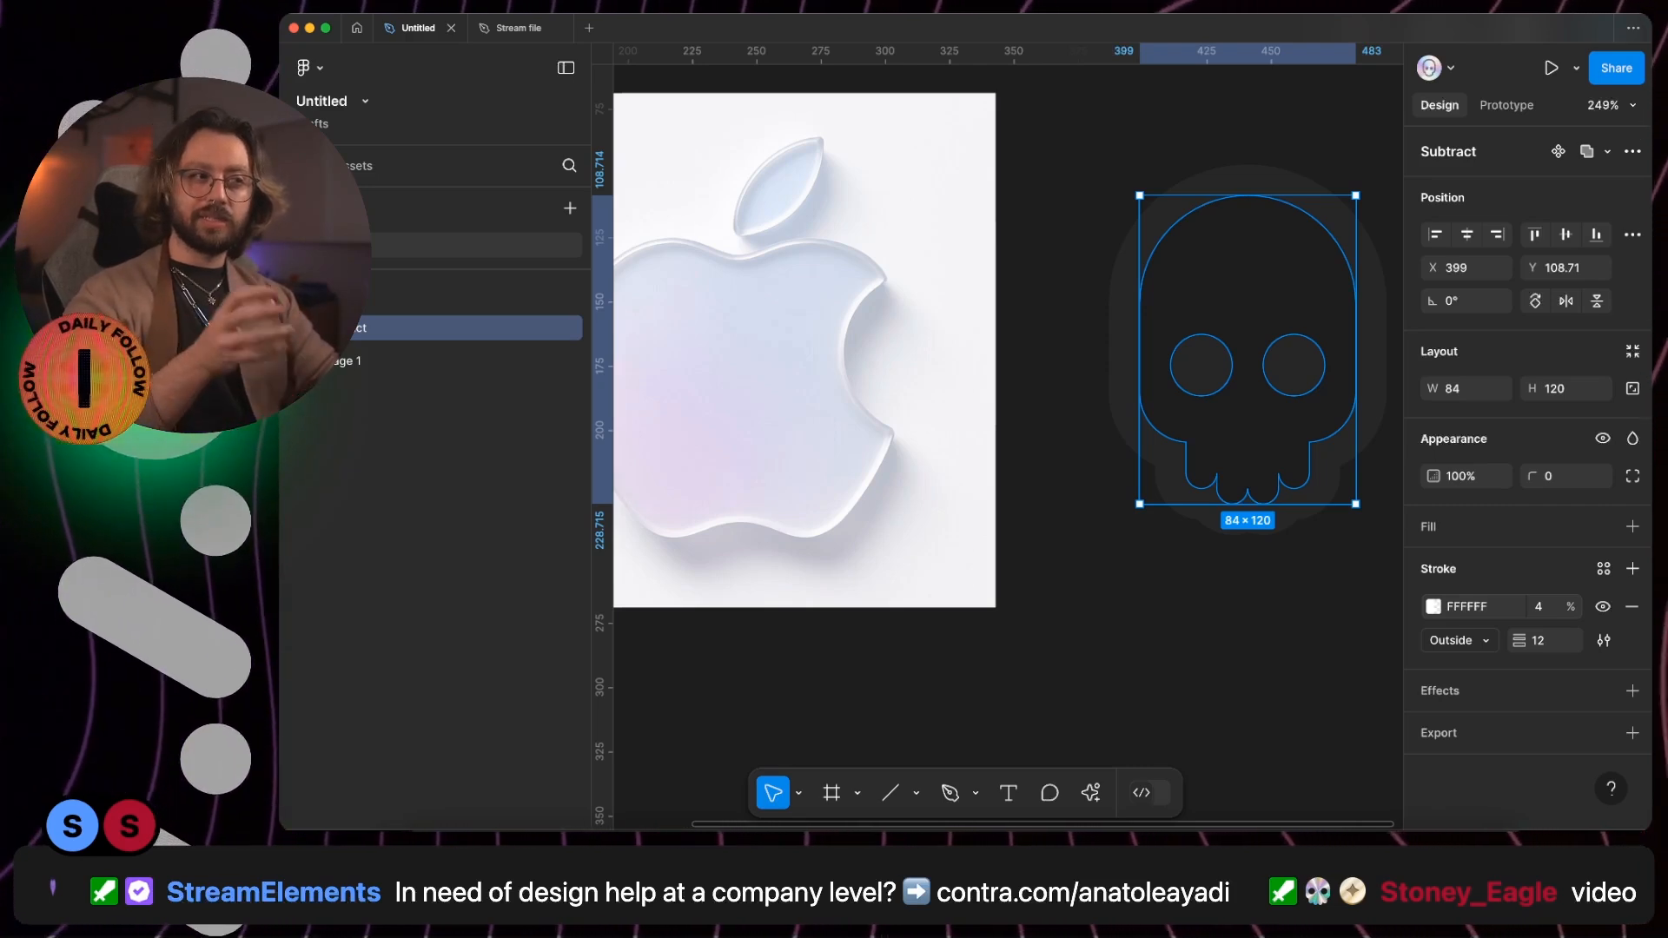
- Add a second stroke to the skull and colour it pink, D149CF
click(1631, 570)
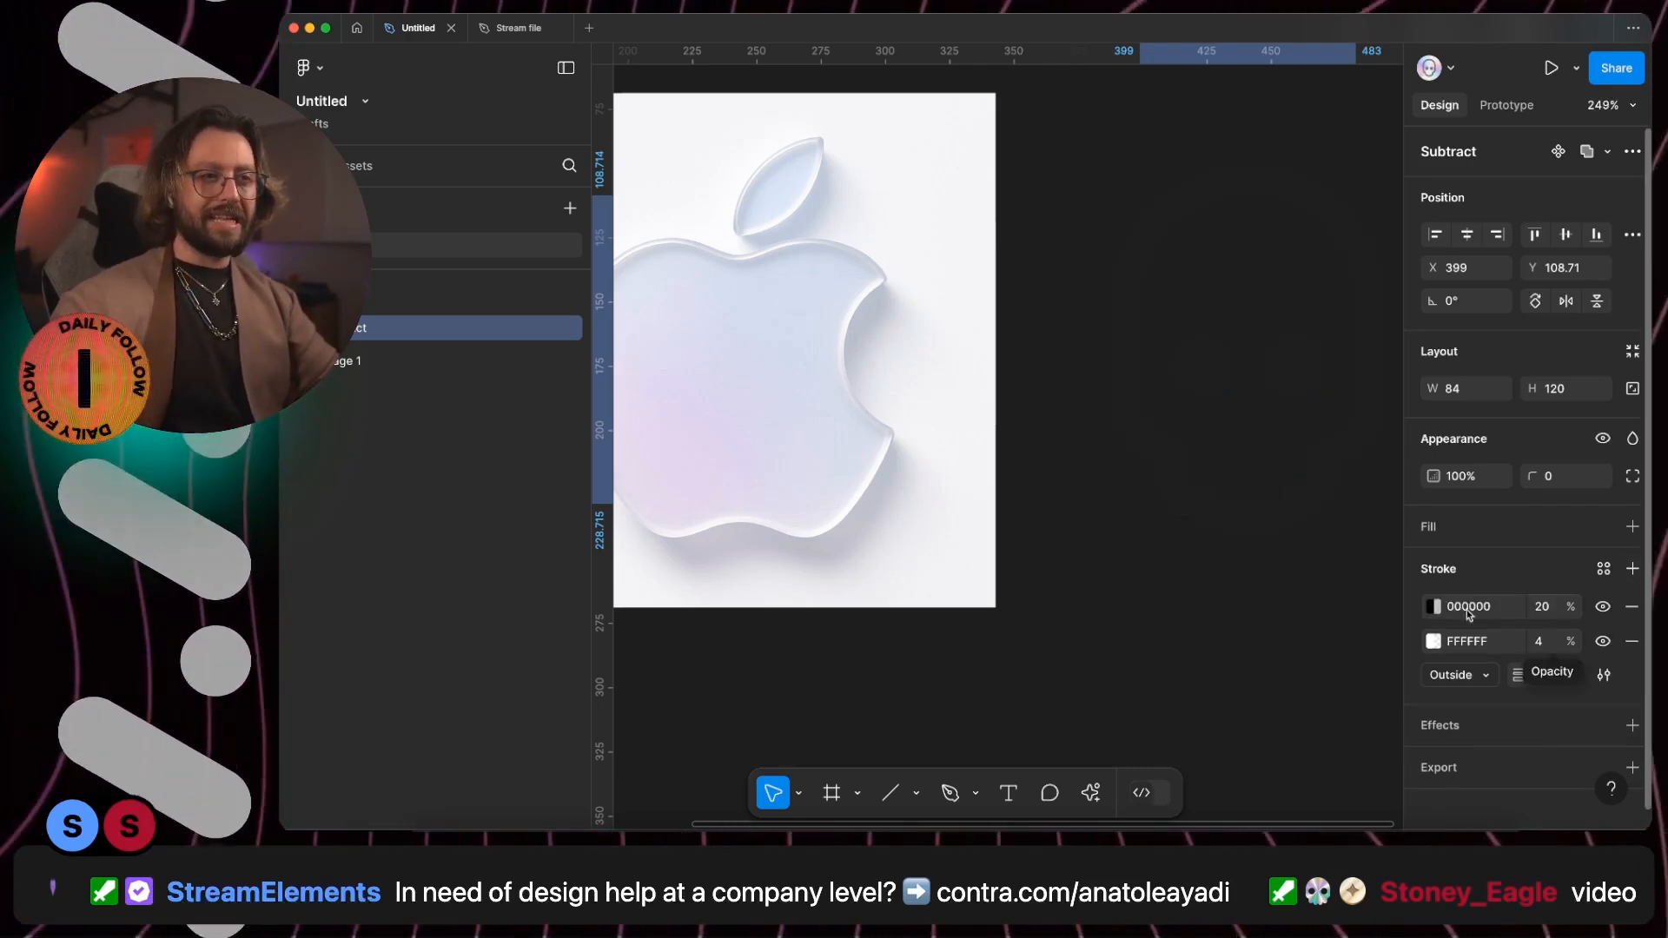
click(1434, 610)
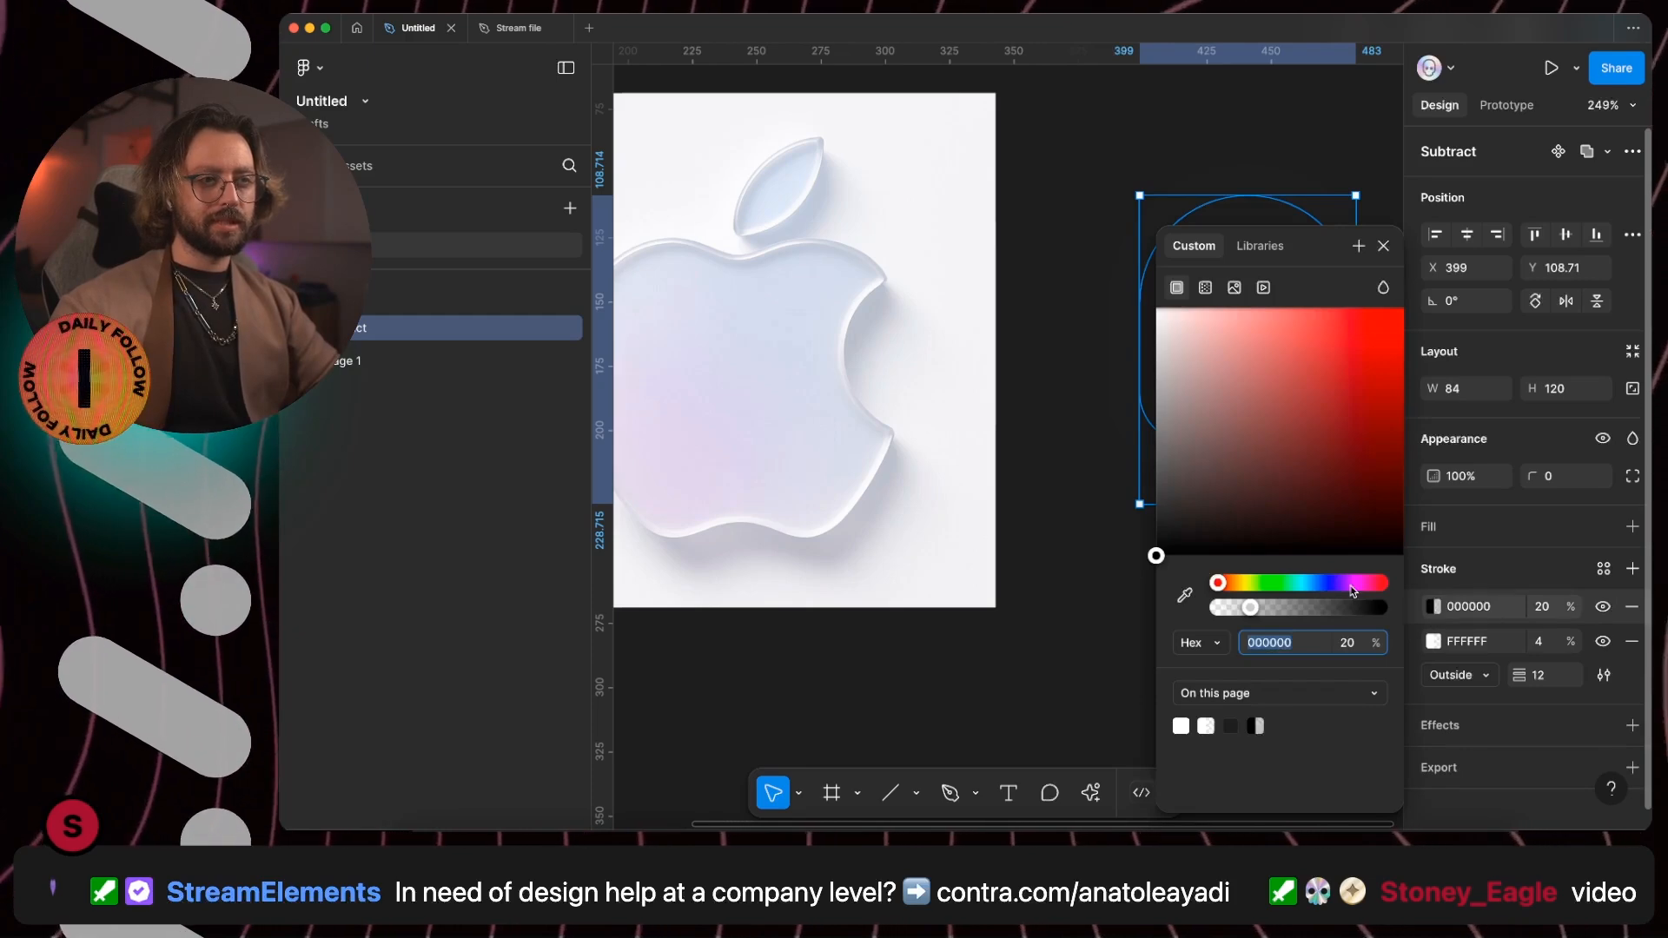
click(1354, 583)
drag(1333, 372, 1317, 352)
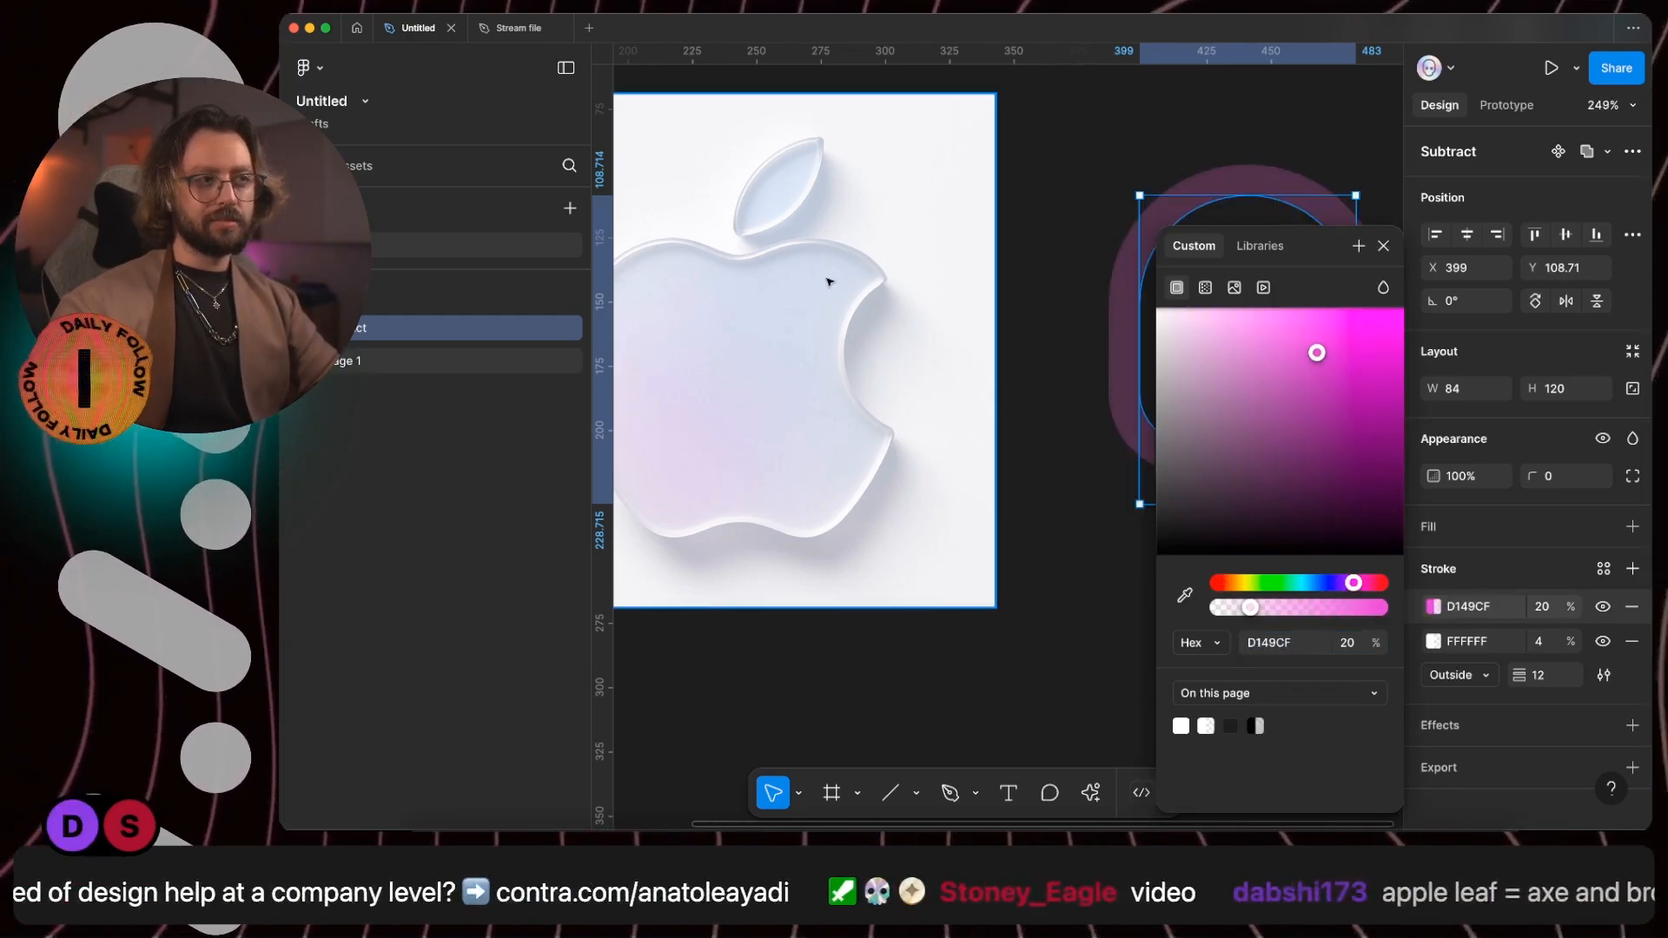
- Change the pink stroke to a radial gradient and widen it sideways to just beyond the skull's left edge
click(1205, 287)
click(1231, 328)
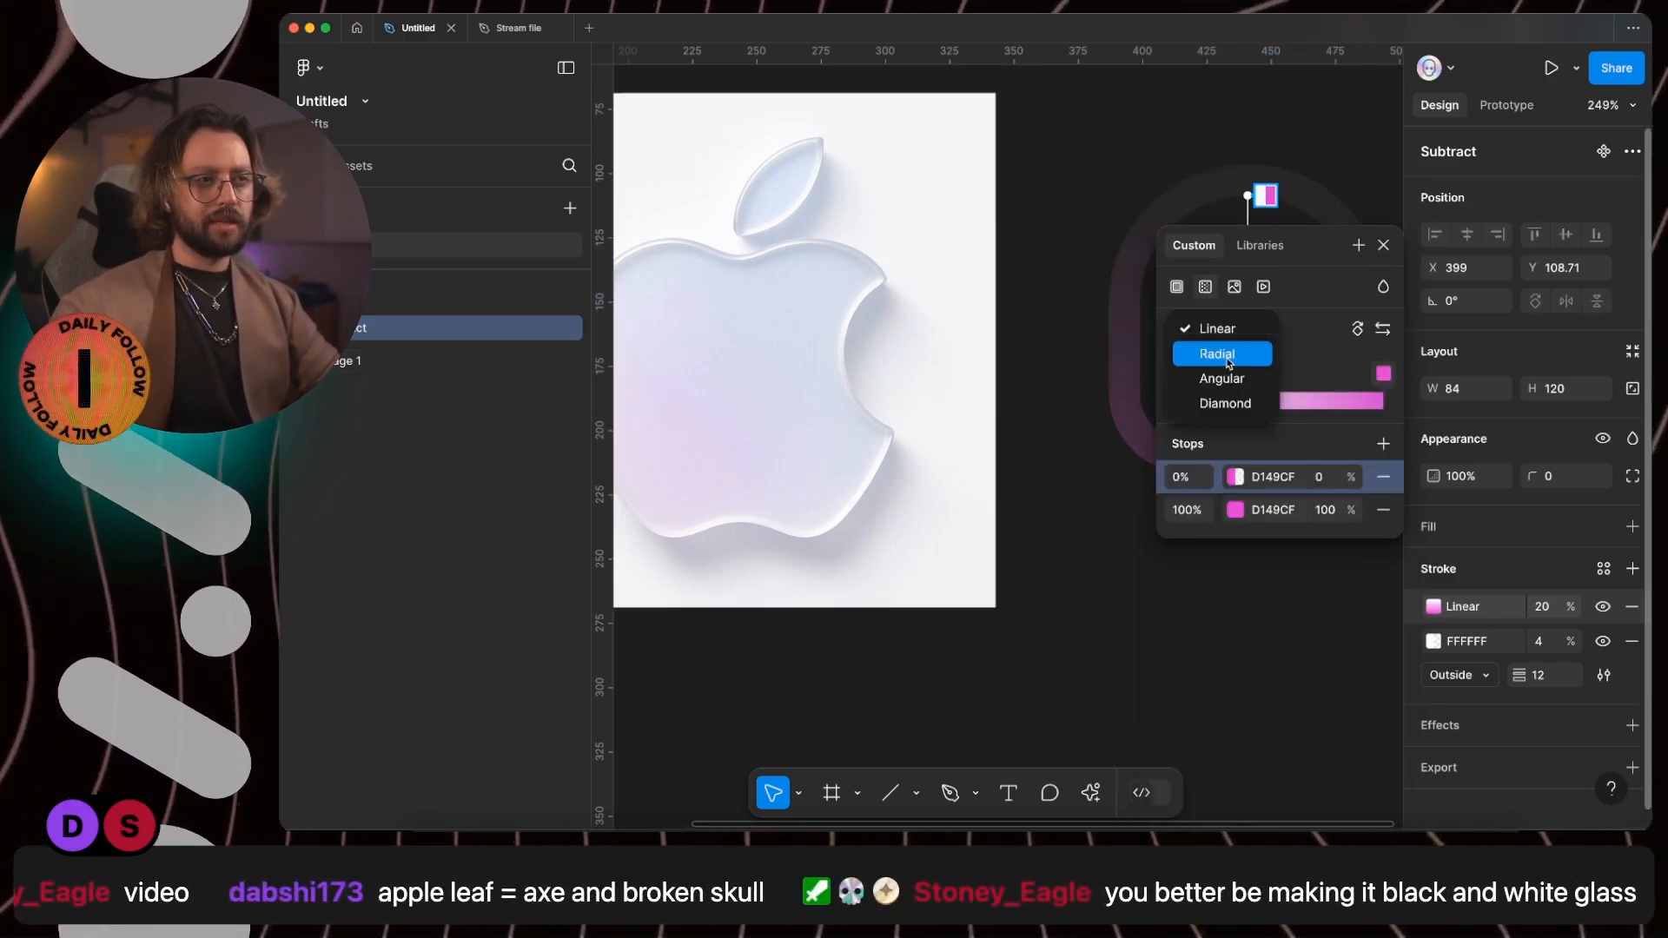
click(1216, 354)
scroll(1125, 388, right, 5)
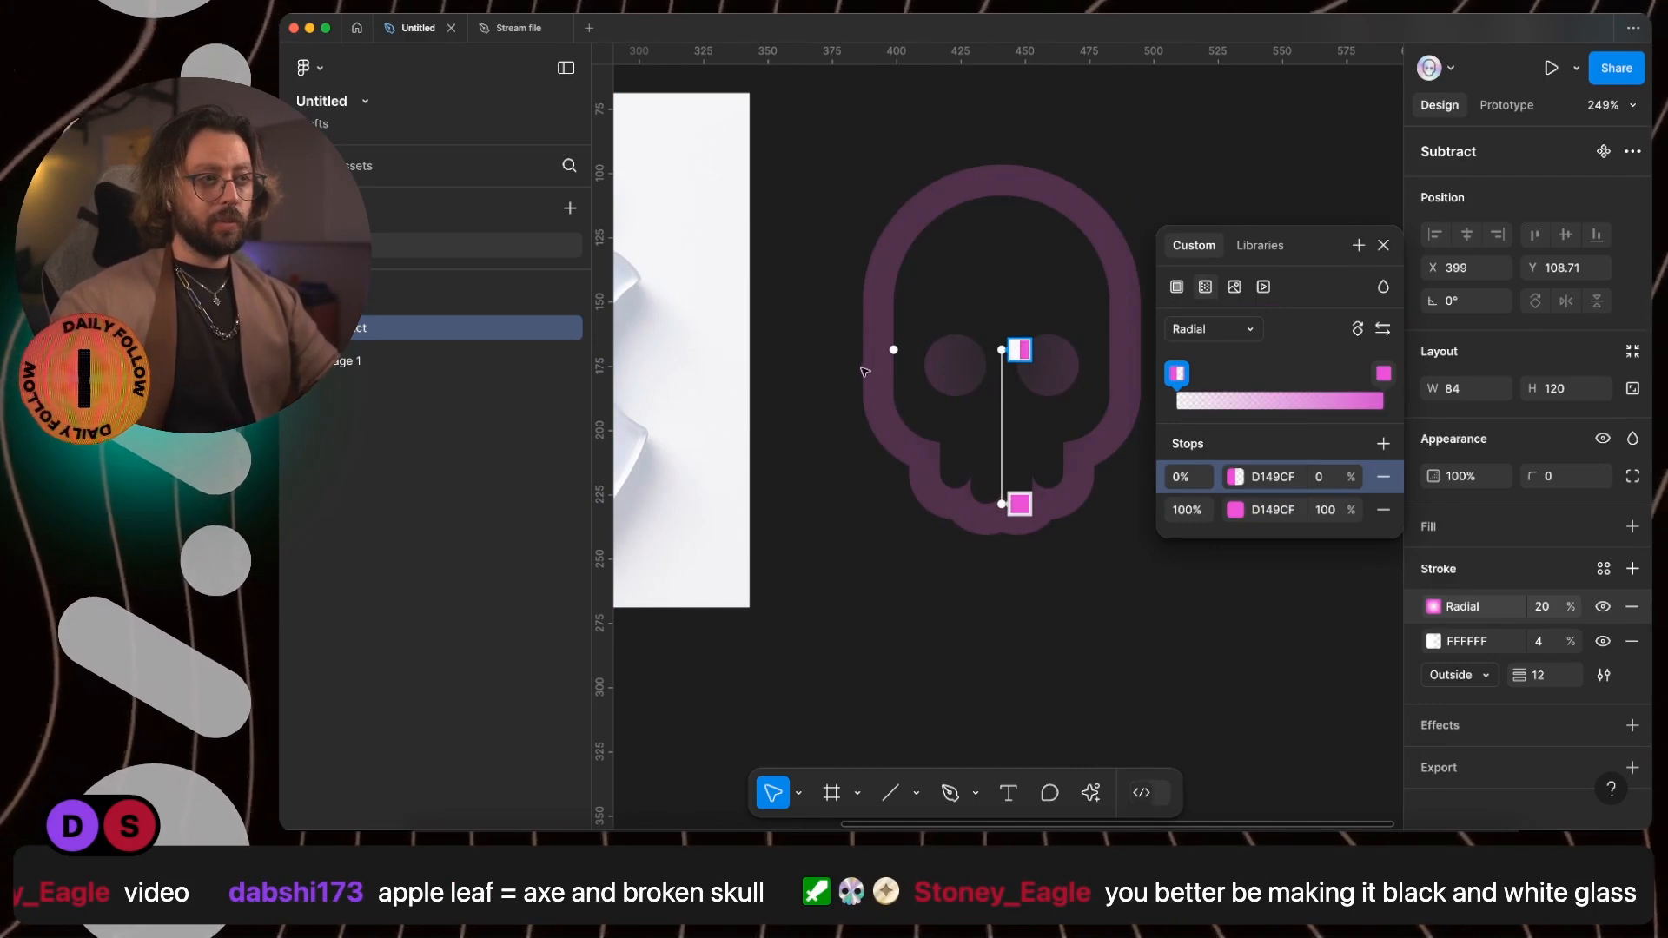
drag(893, 352, 847, 350)
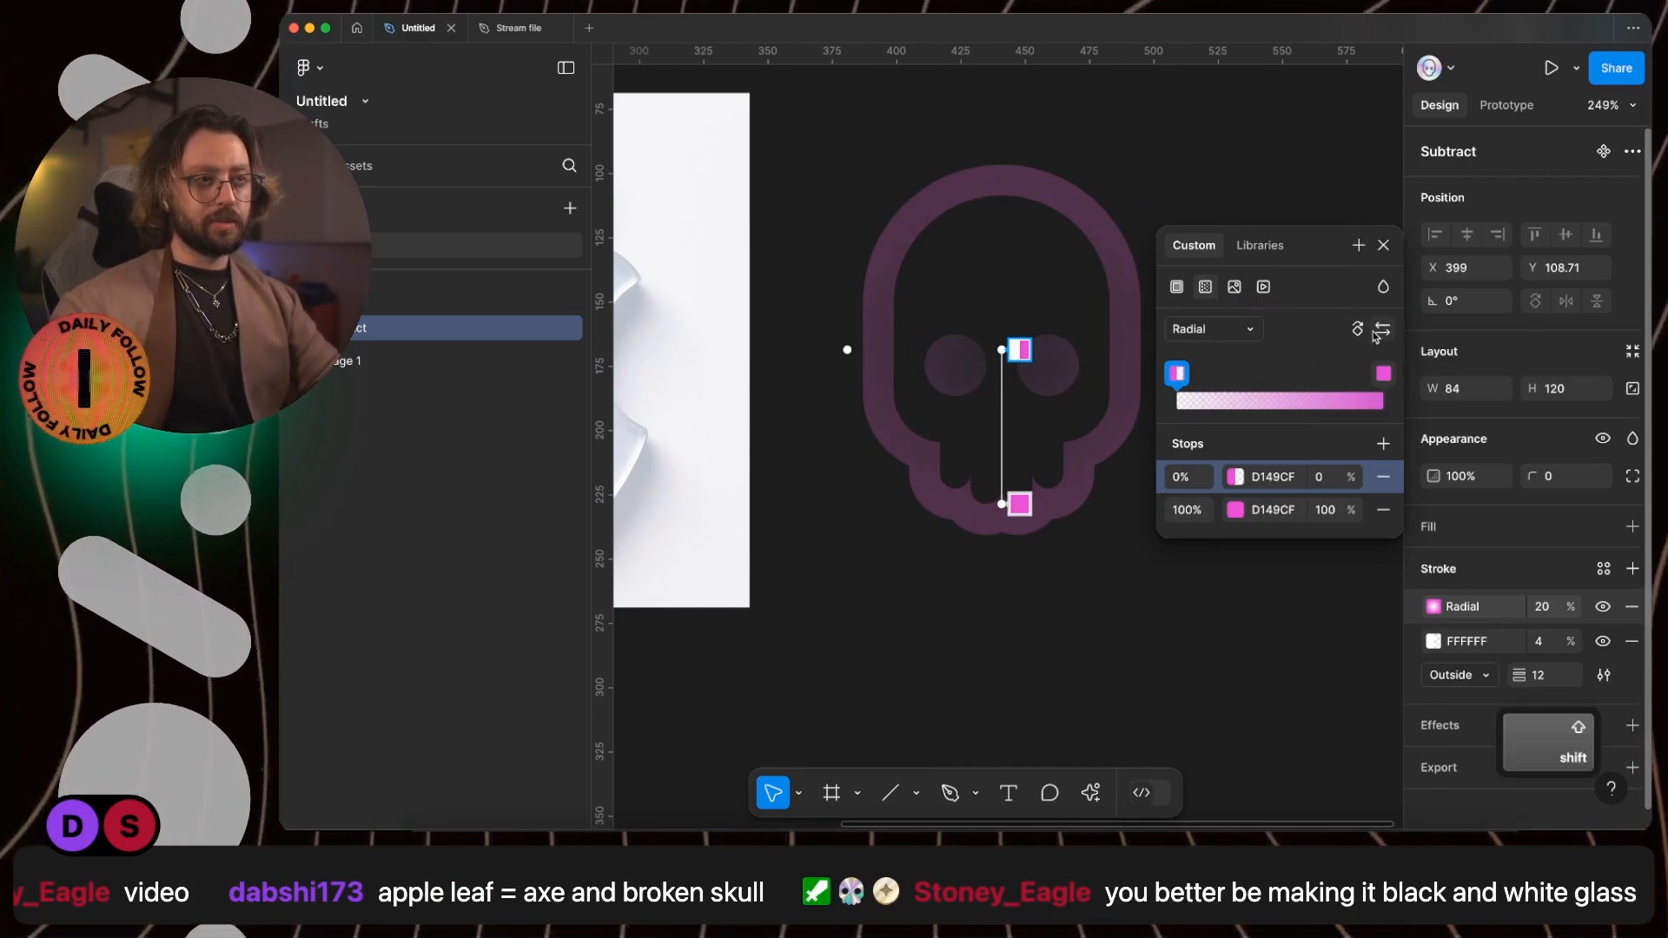
- Flip the radial gradient and reposition it so solid pink starts at the skull's lower left and fades toward its right side
click(1382, 329)
drag(1001, 349, 1138, 445)
scroll(867, 512, down, 3)
scroll(946, 507, left, 5)
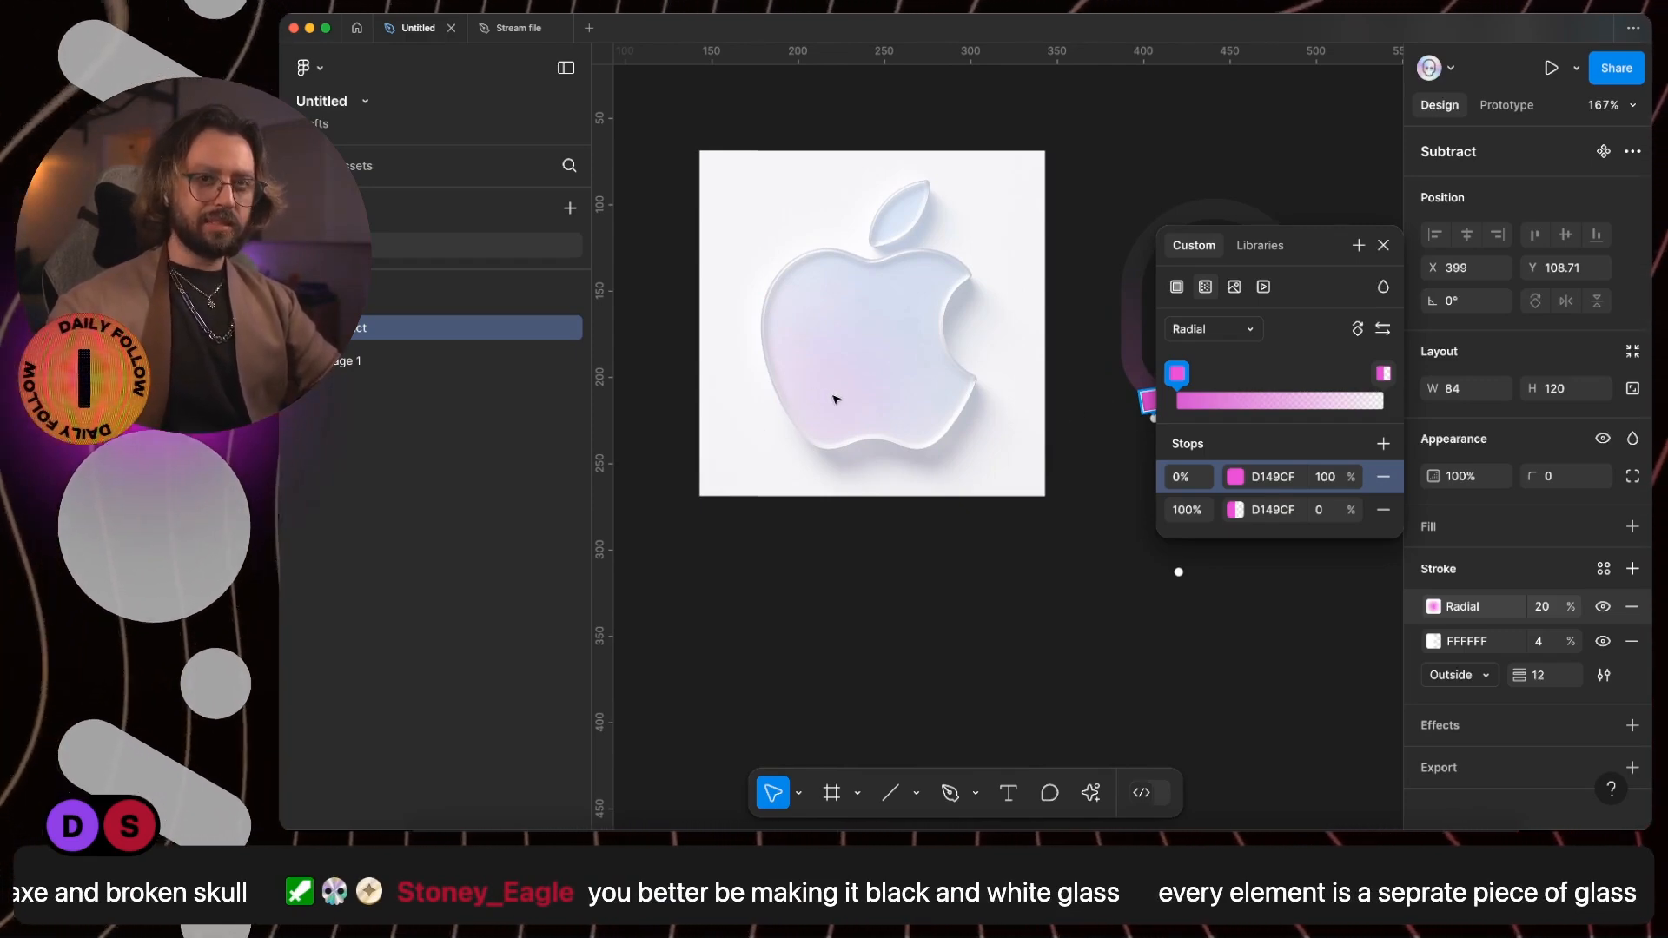
scroll(835, 400, right, 3)
scroll(1053, 441, right, 3)
drag(1067, 448, 1066, 418)
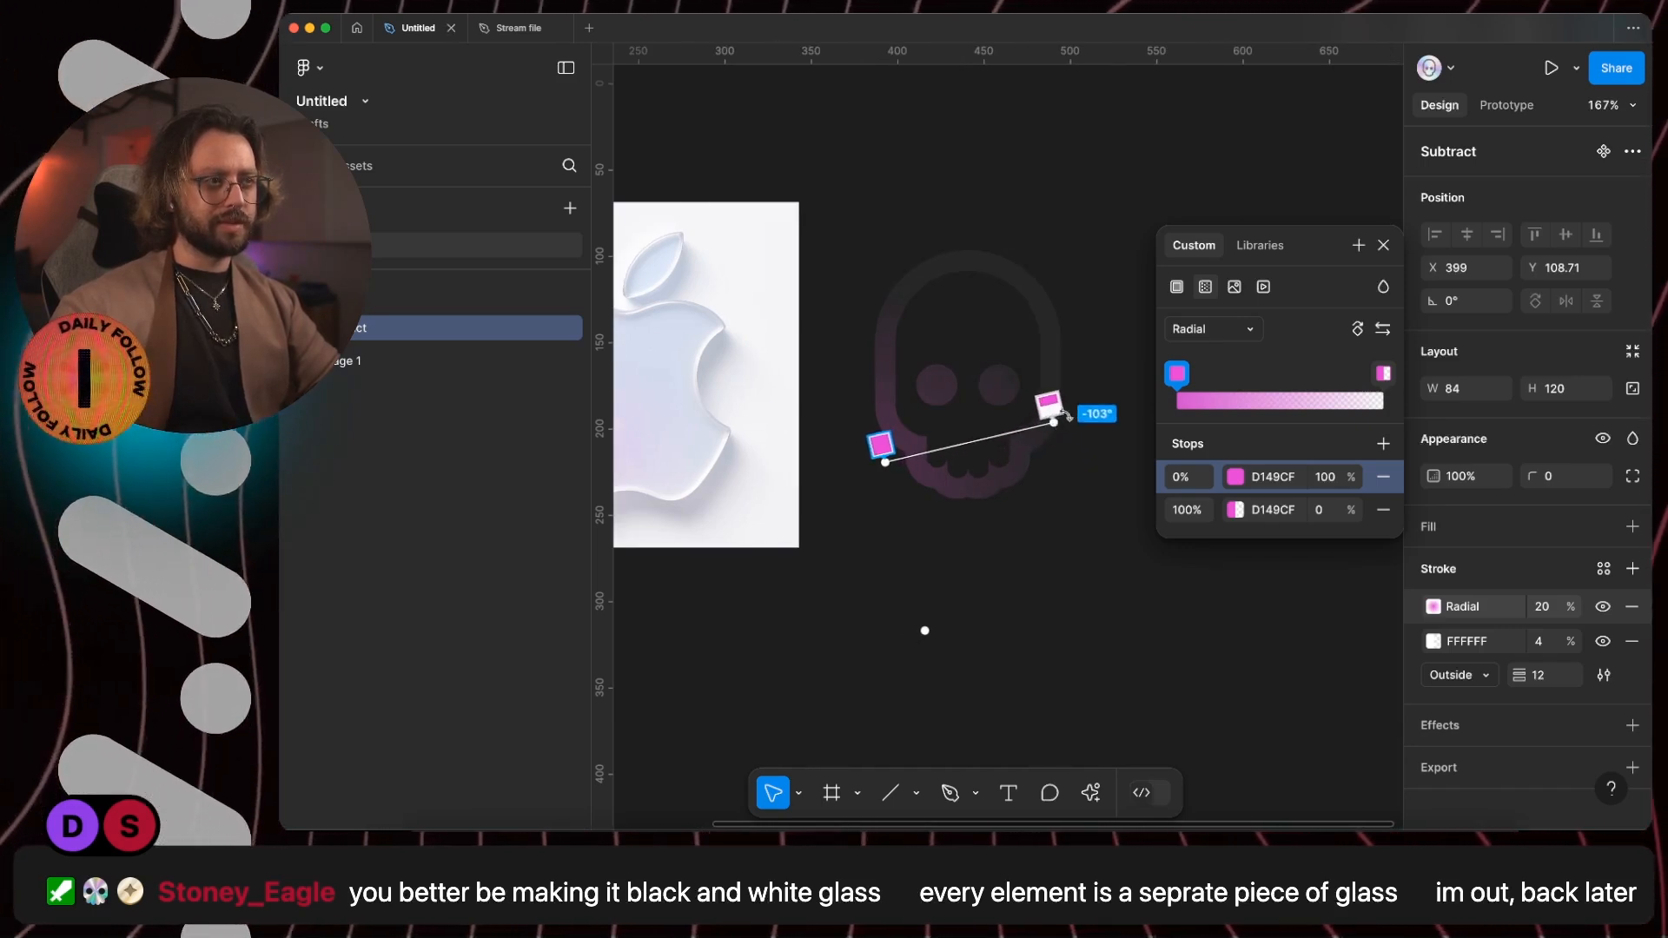
- Recolour the transparent 100% stop of the skull's radial stroke gradient to blue, 4972D1
scroll(894, 403, left, 4)
scroll(894, 402, down, 1)
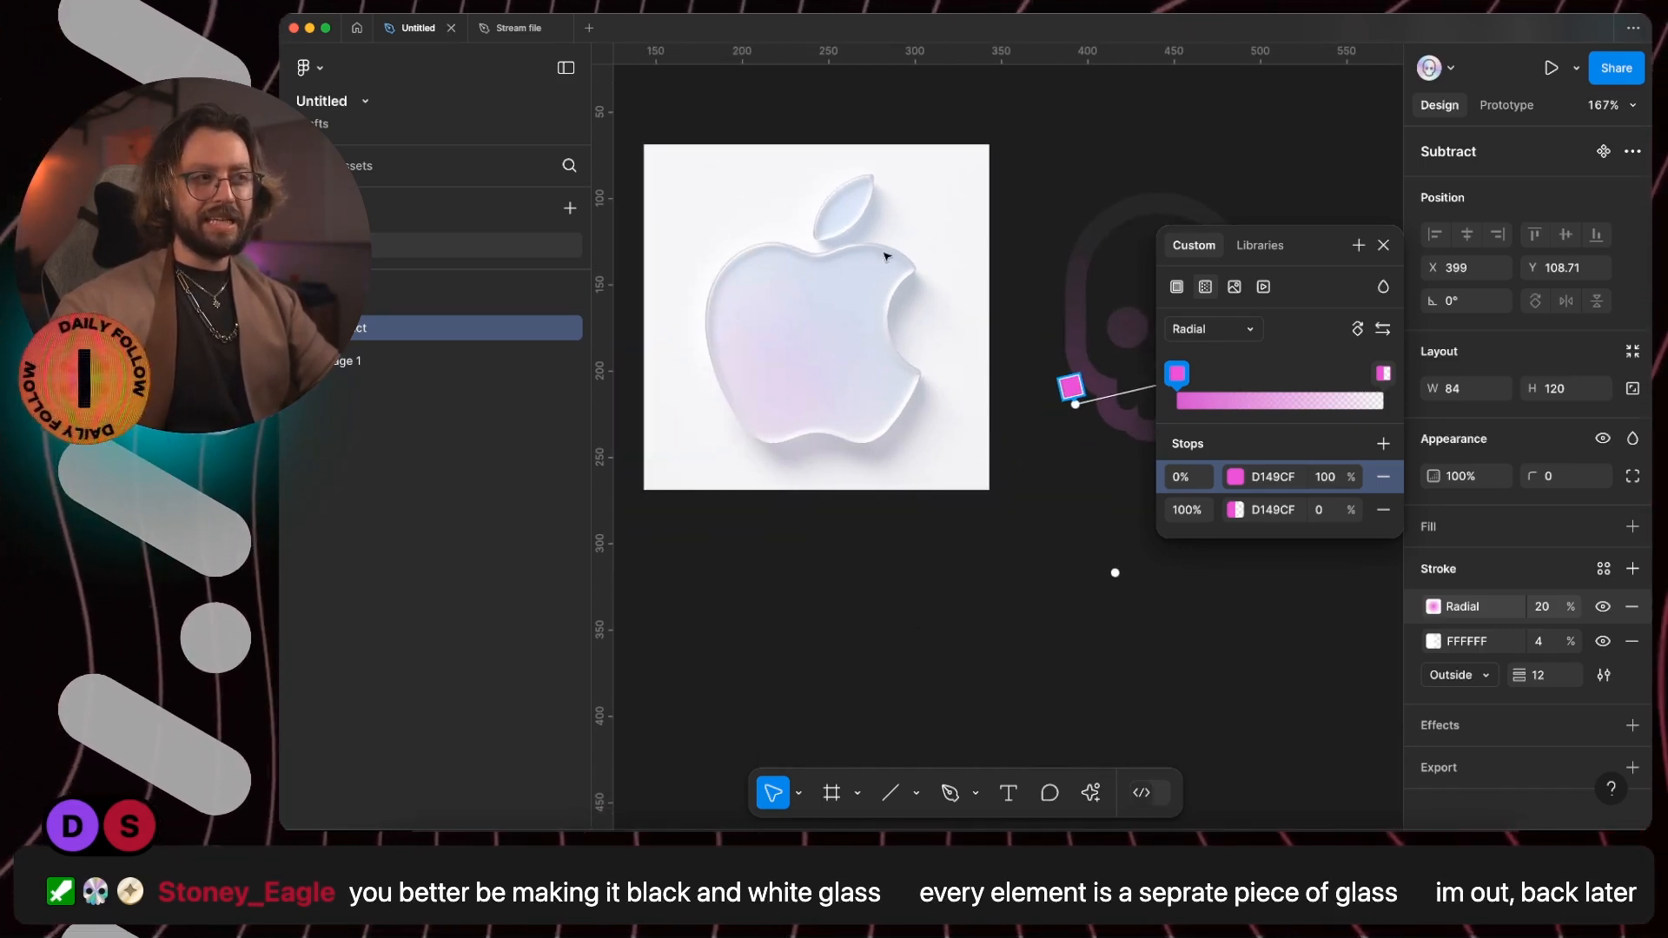
scroll(953, 402, right, 5)
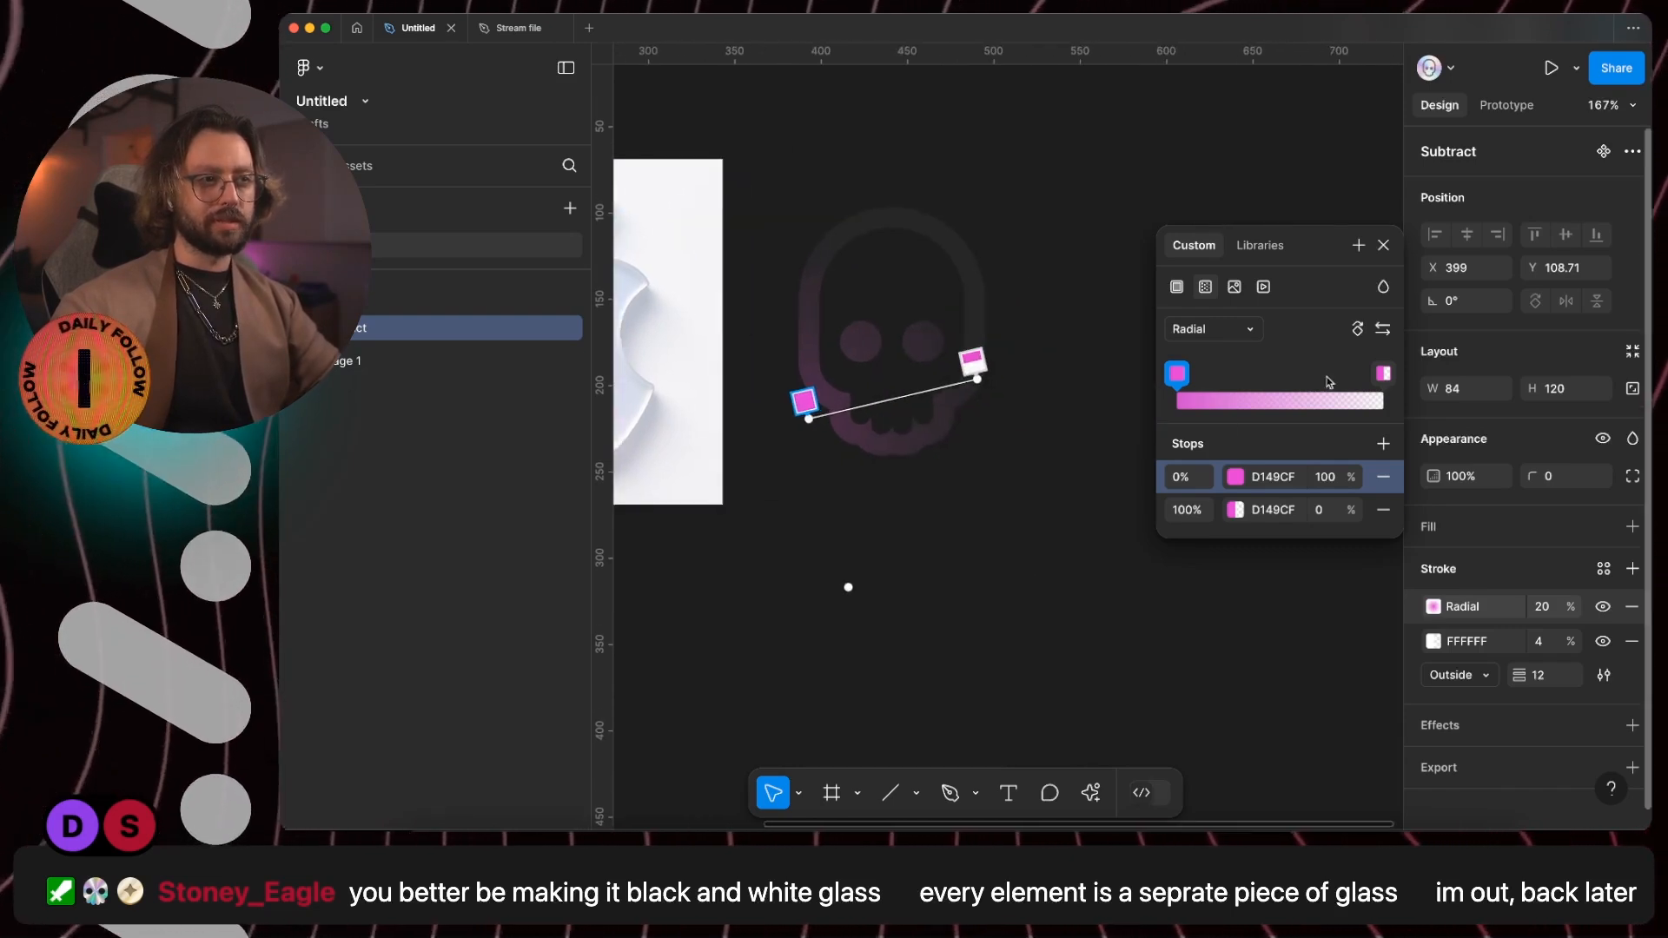
click(1383, 374)
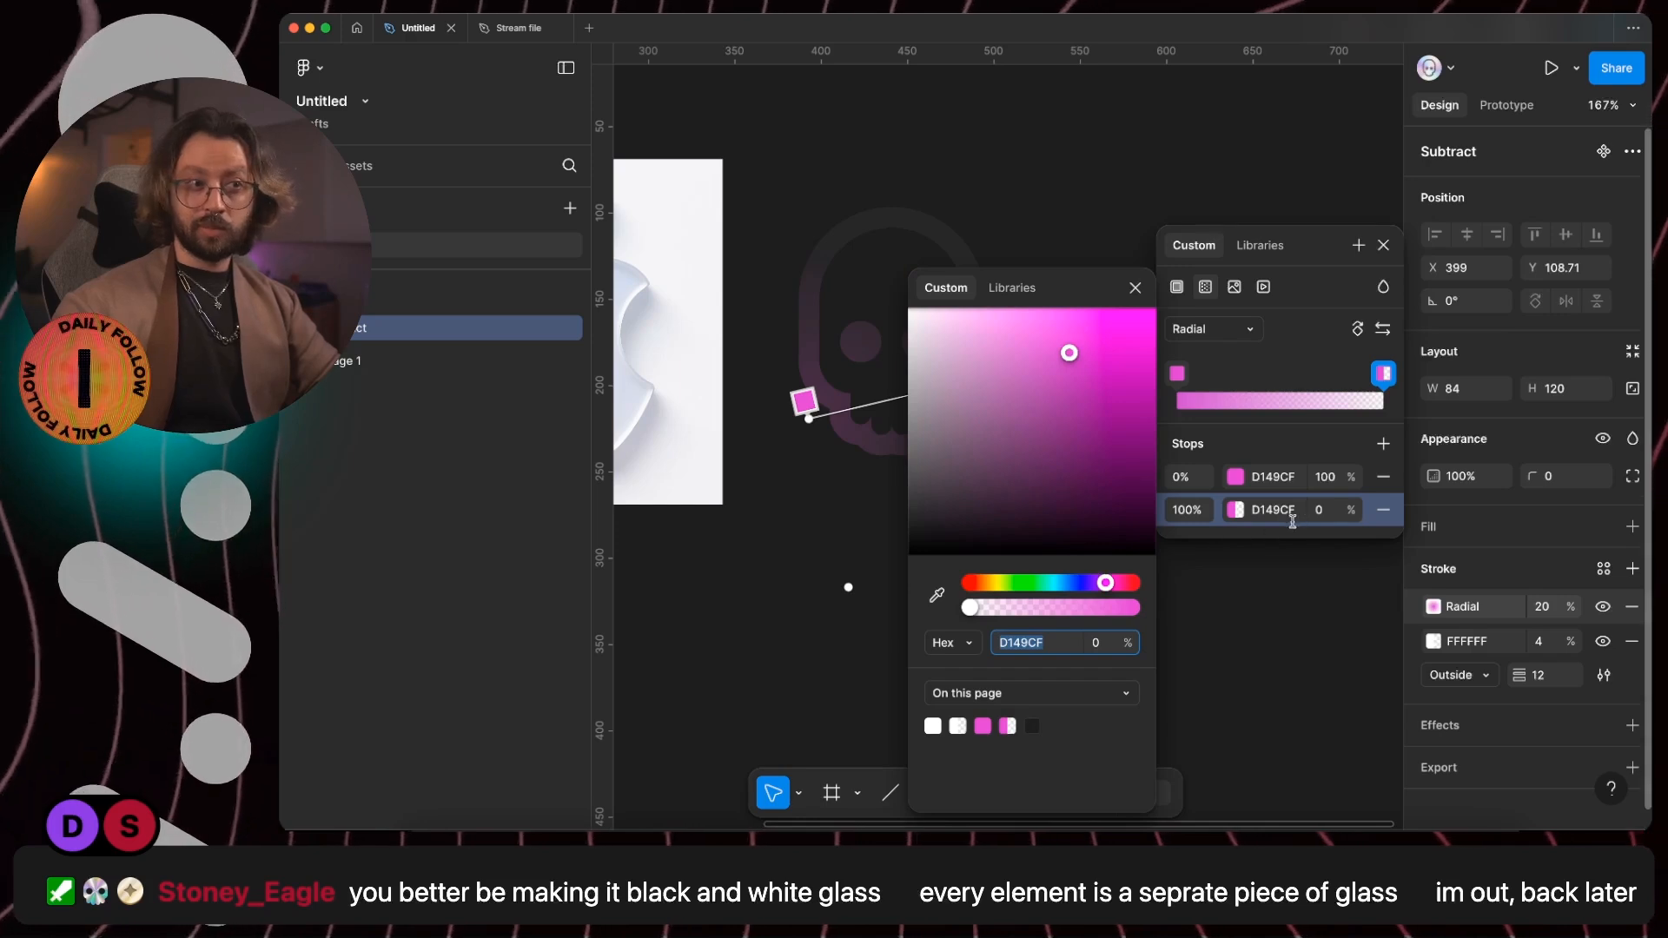
click(1070, 583)
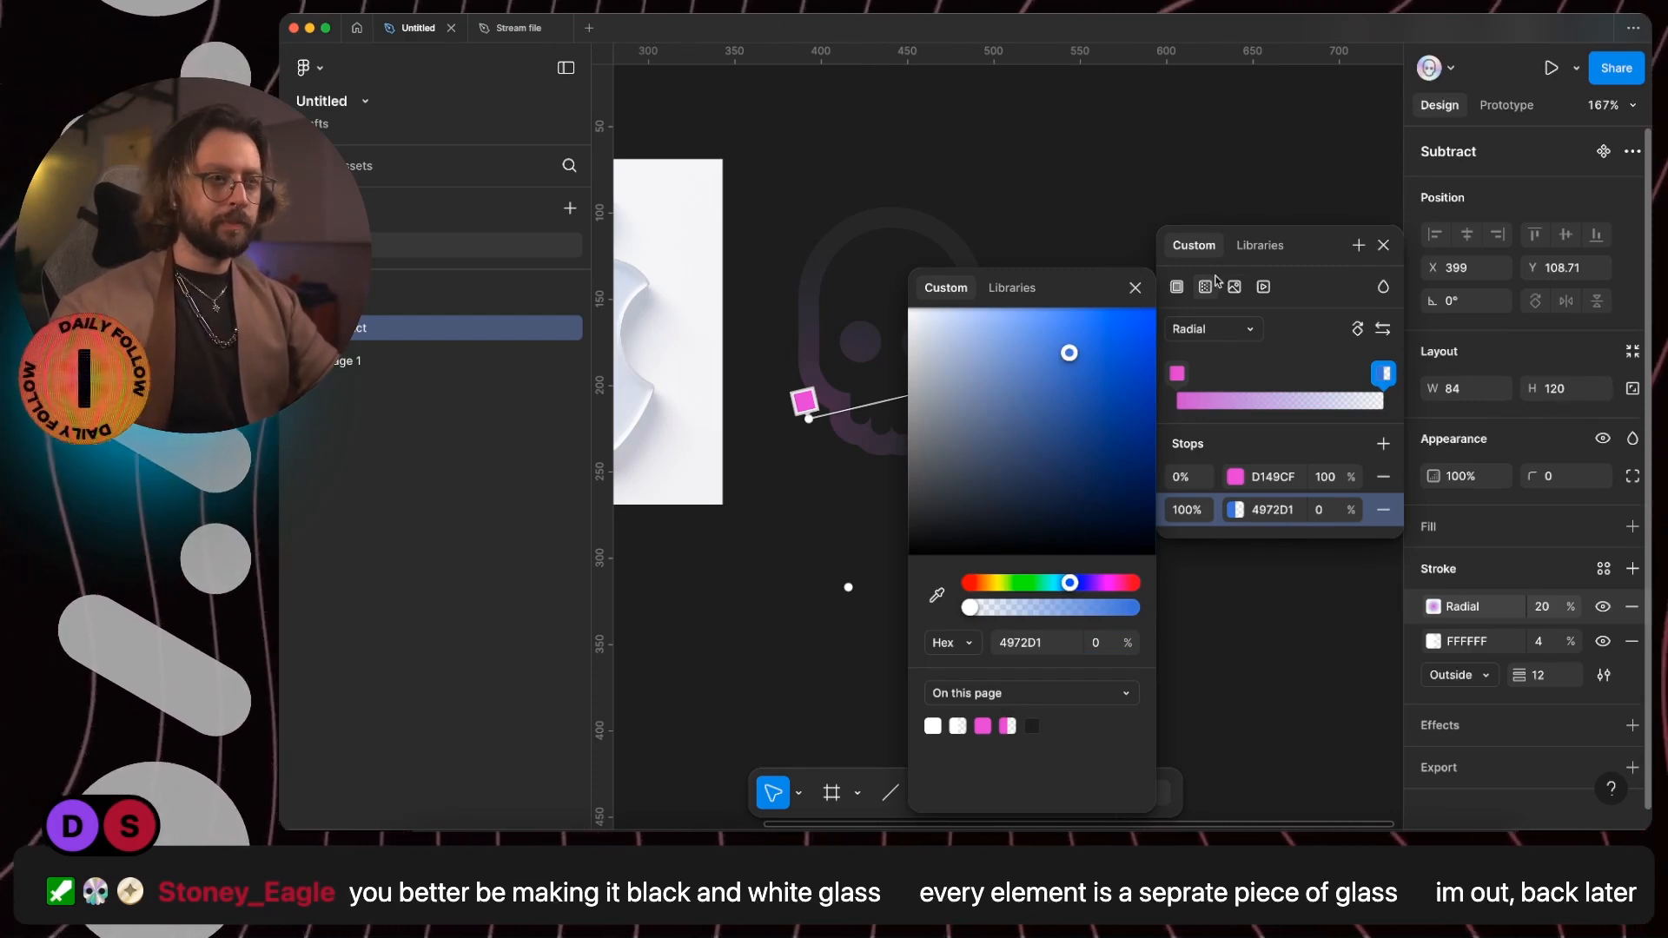
- Duplicate the skull's radial gradient stroke
click(1434, 607)
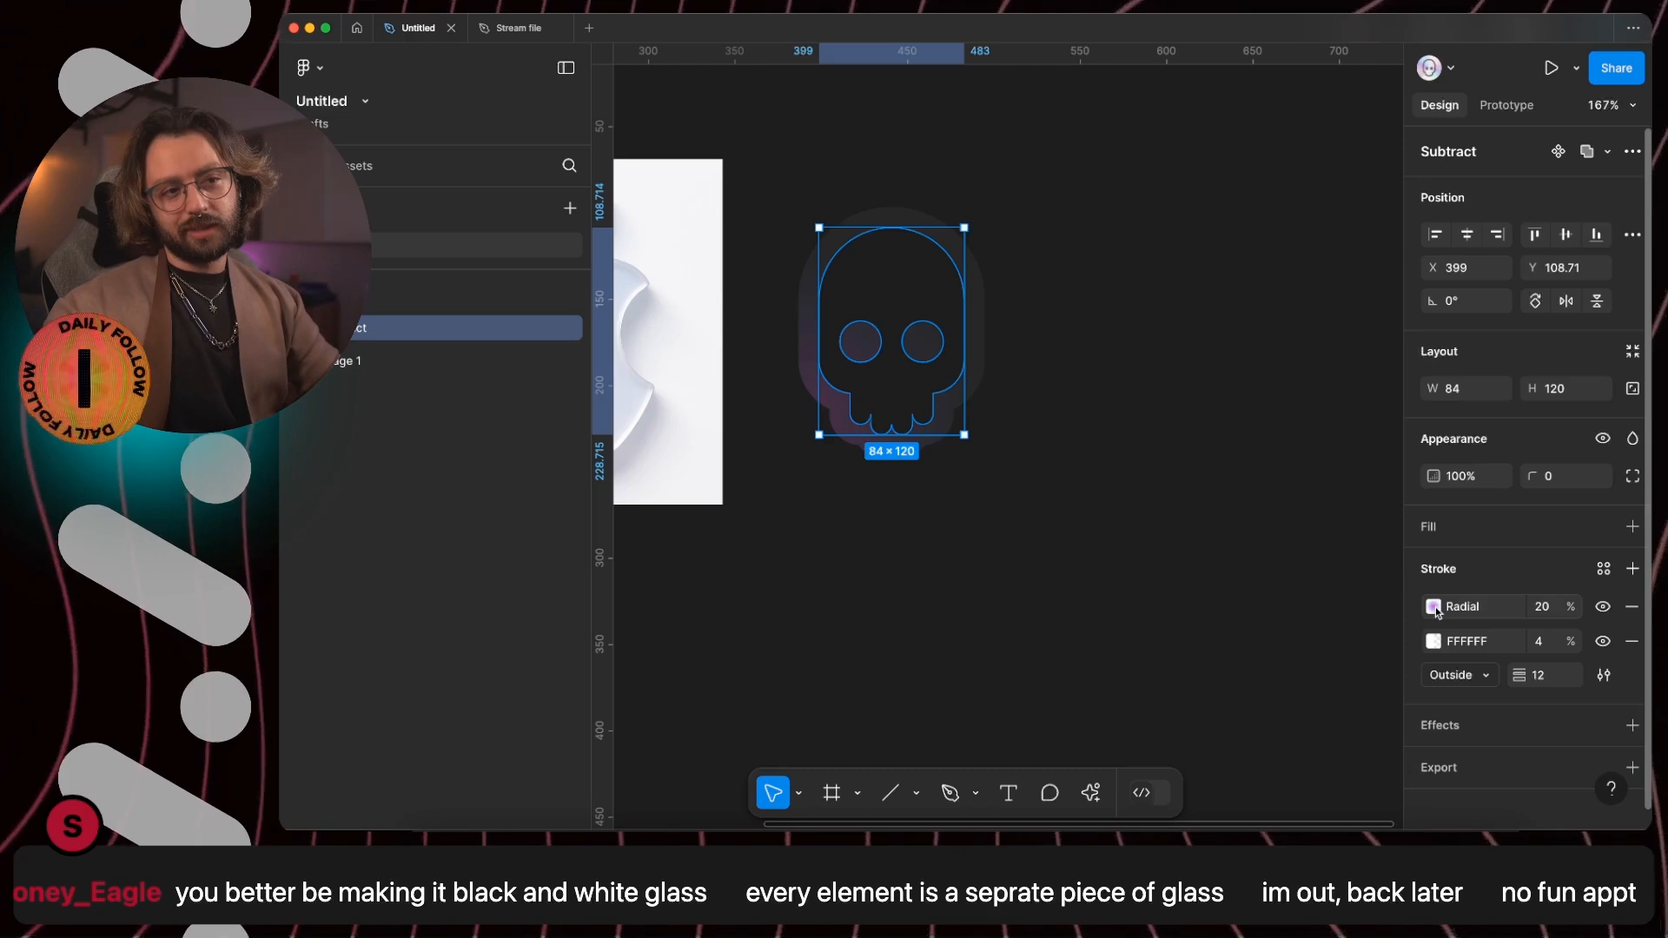
click(1413, 607)
key(super+d)
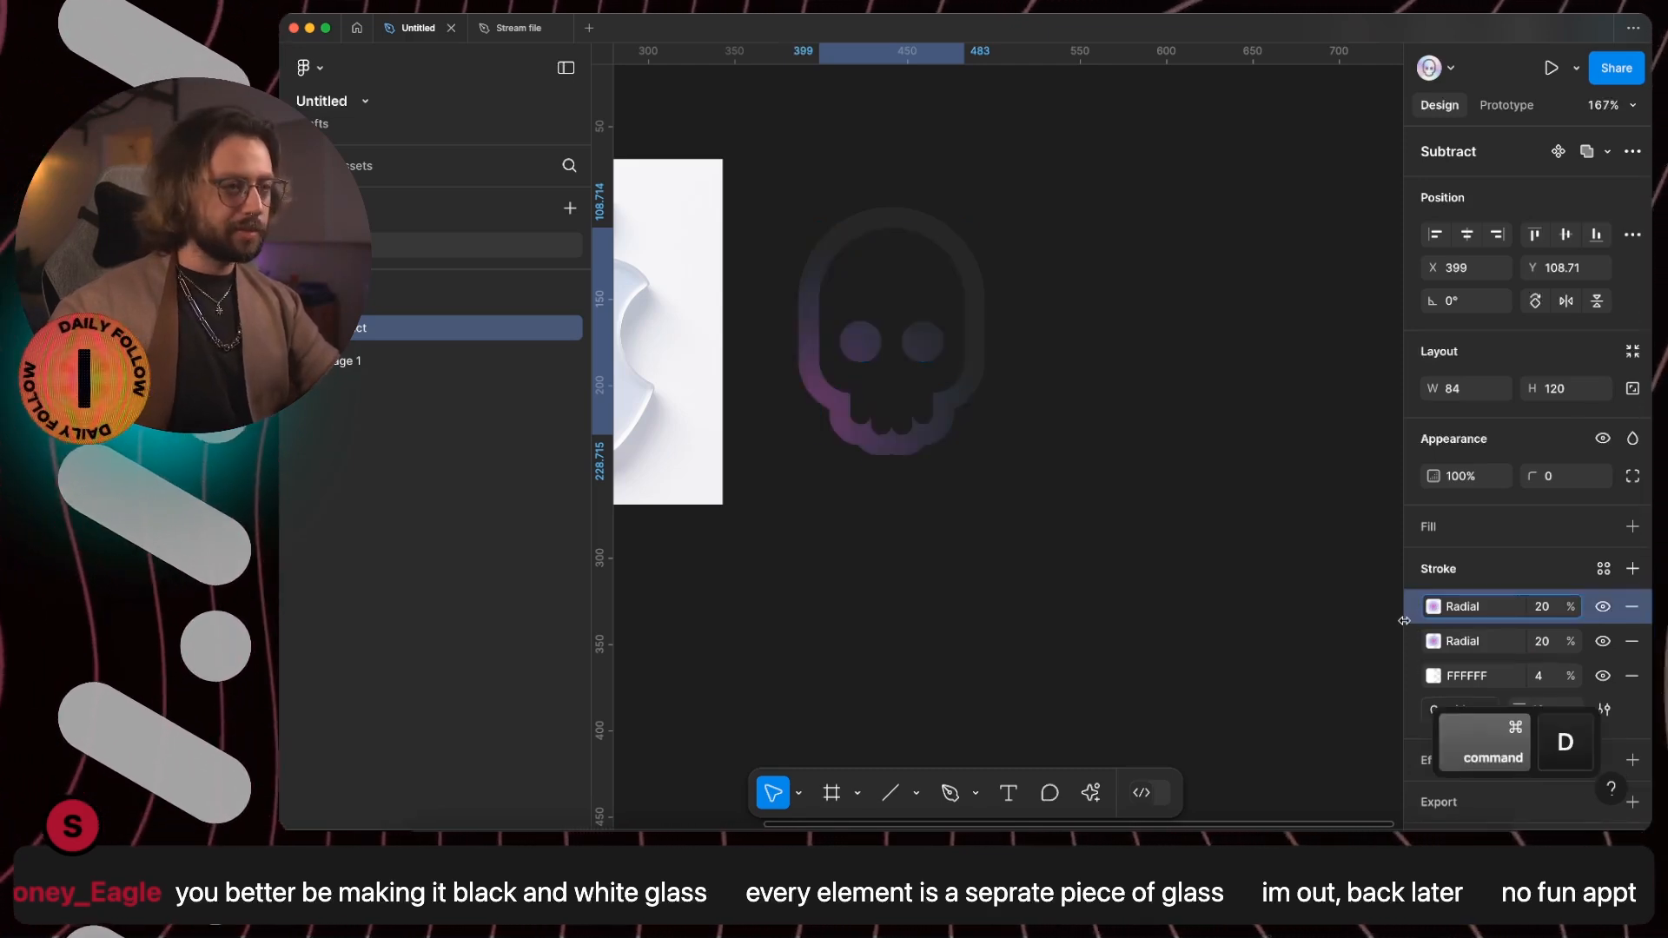
- In the upper radial stroke, set the blue stop's opacity to 100% and the pink stop's opacity to 0%
click(1434, 607)
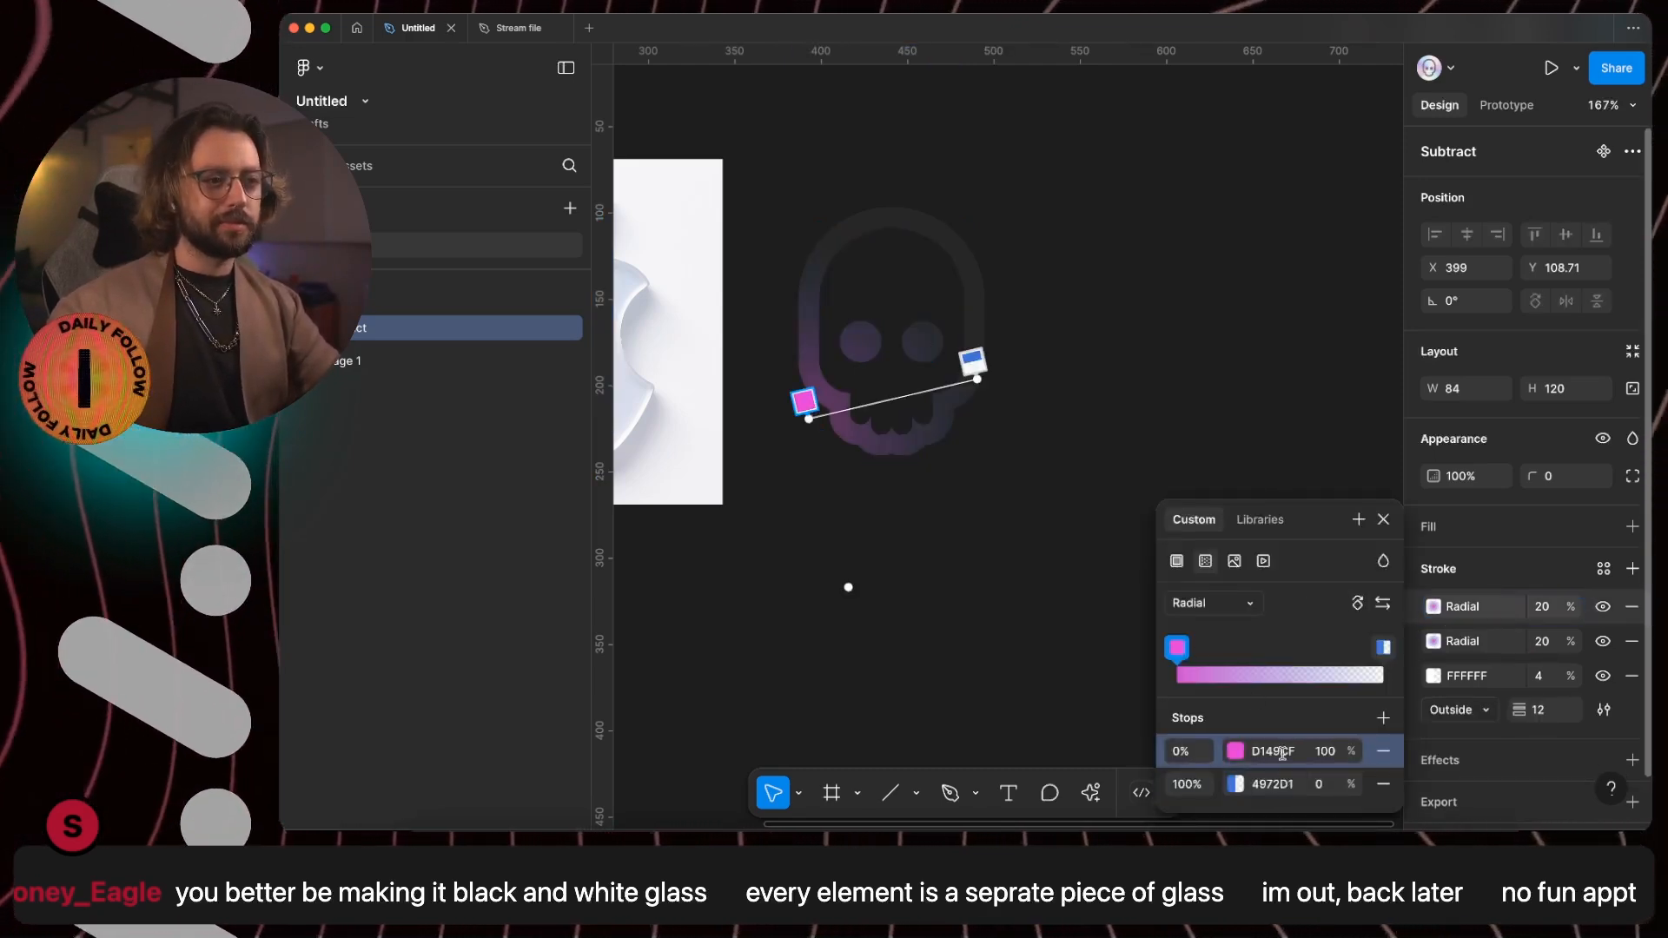
click(1329, 785)
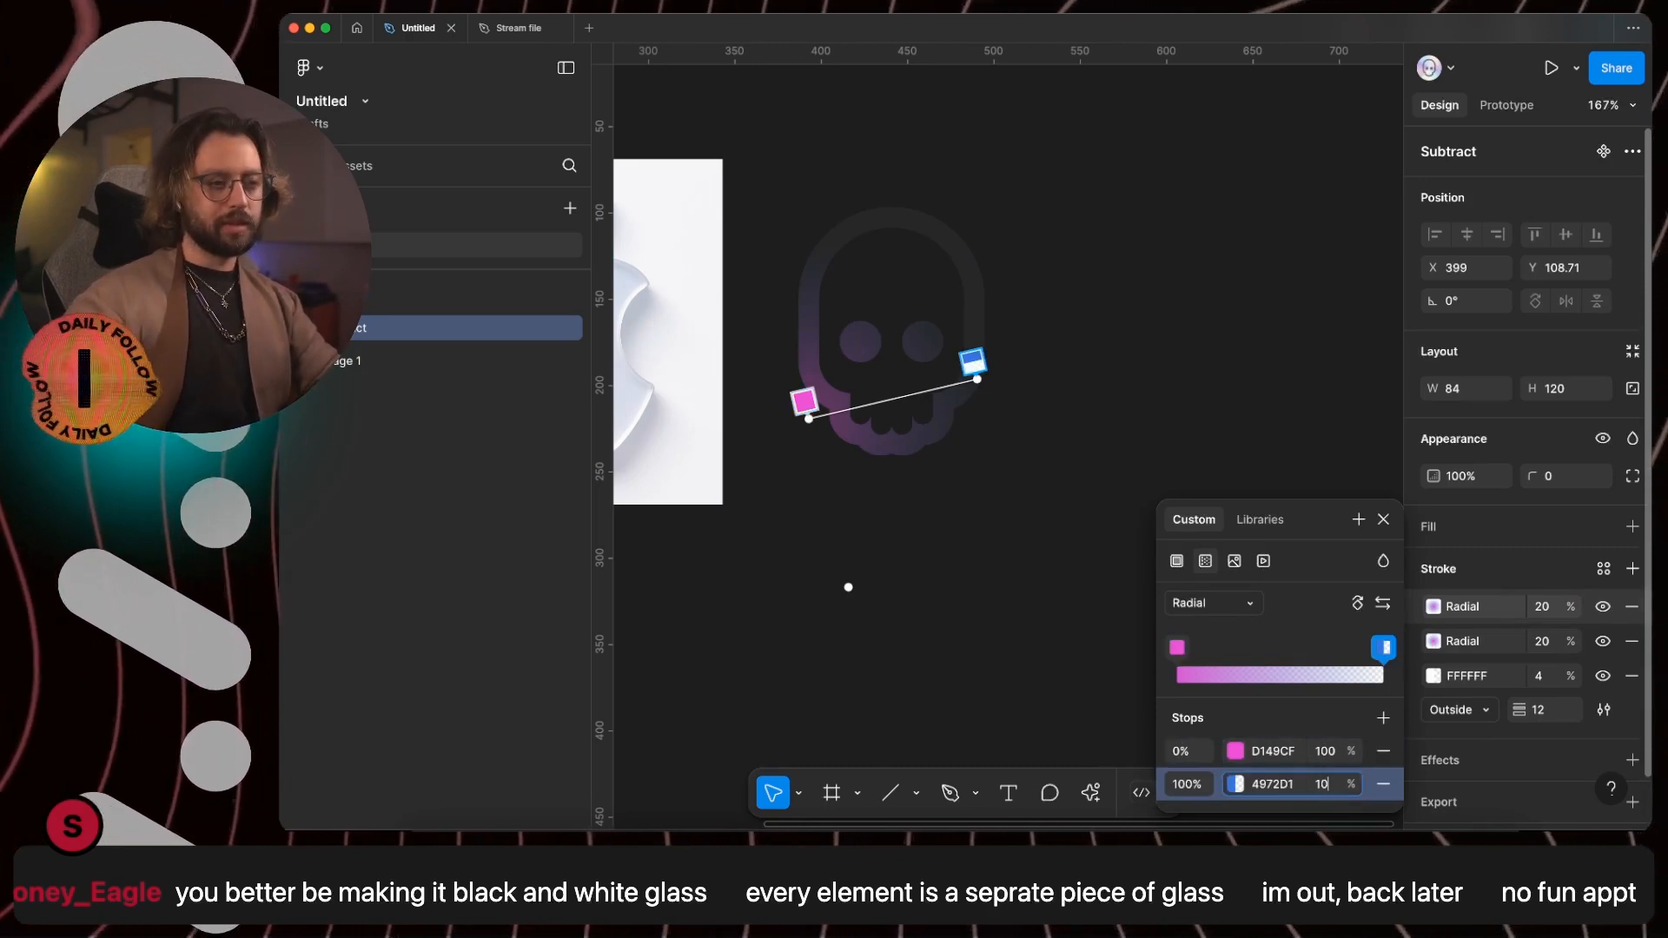
text(100)
key(Return)
click(1327, 753)
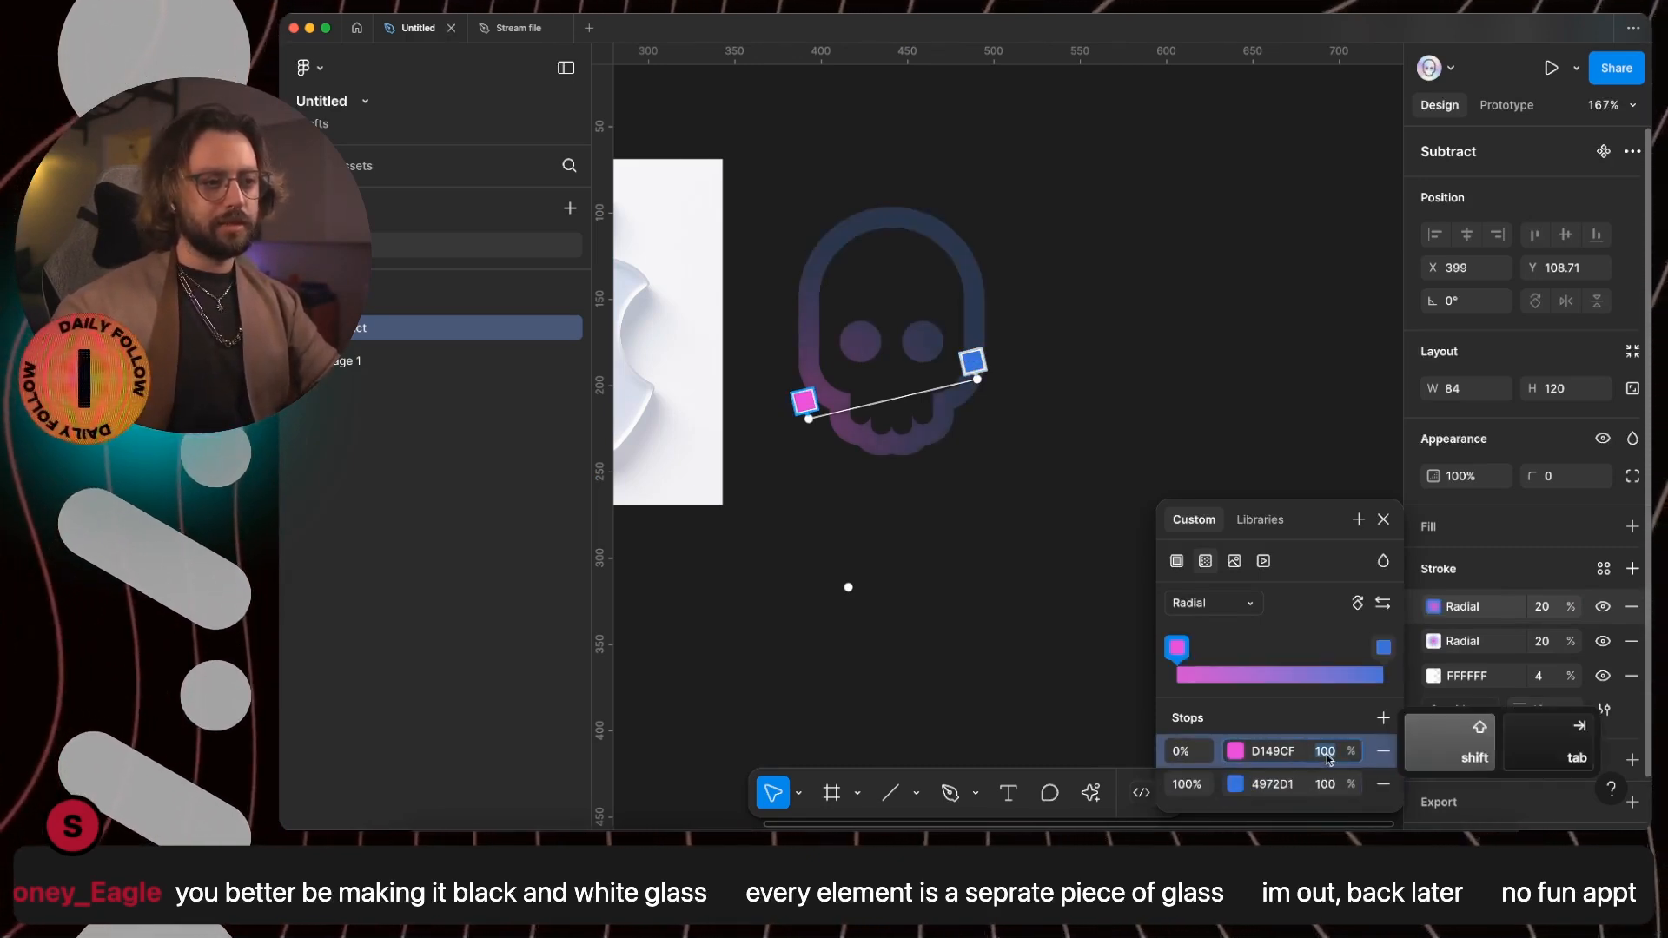
text(0)
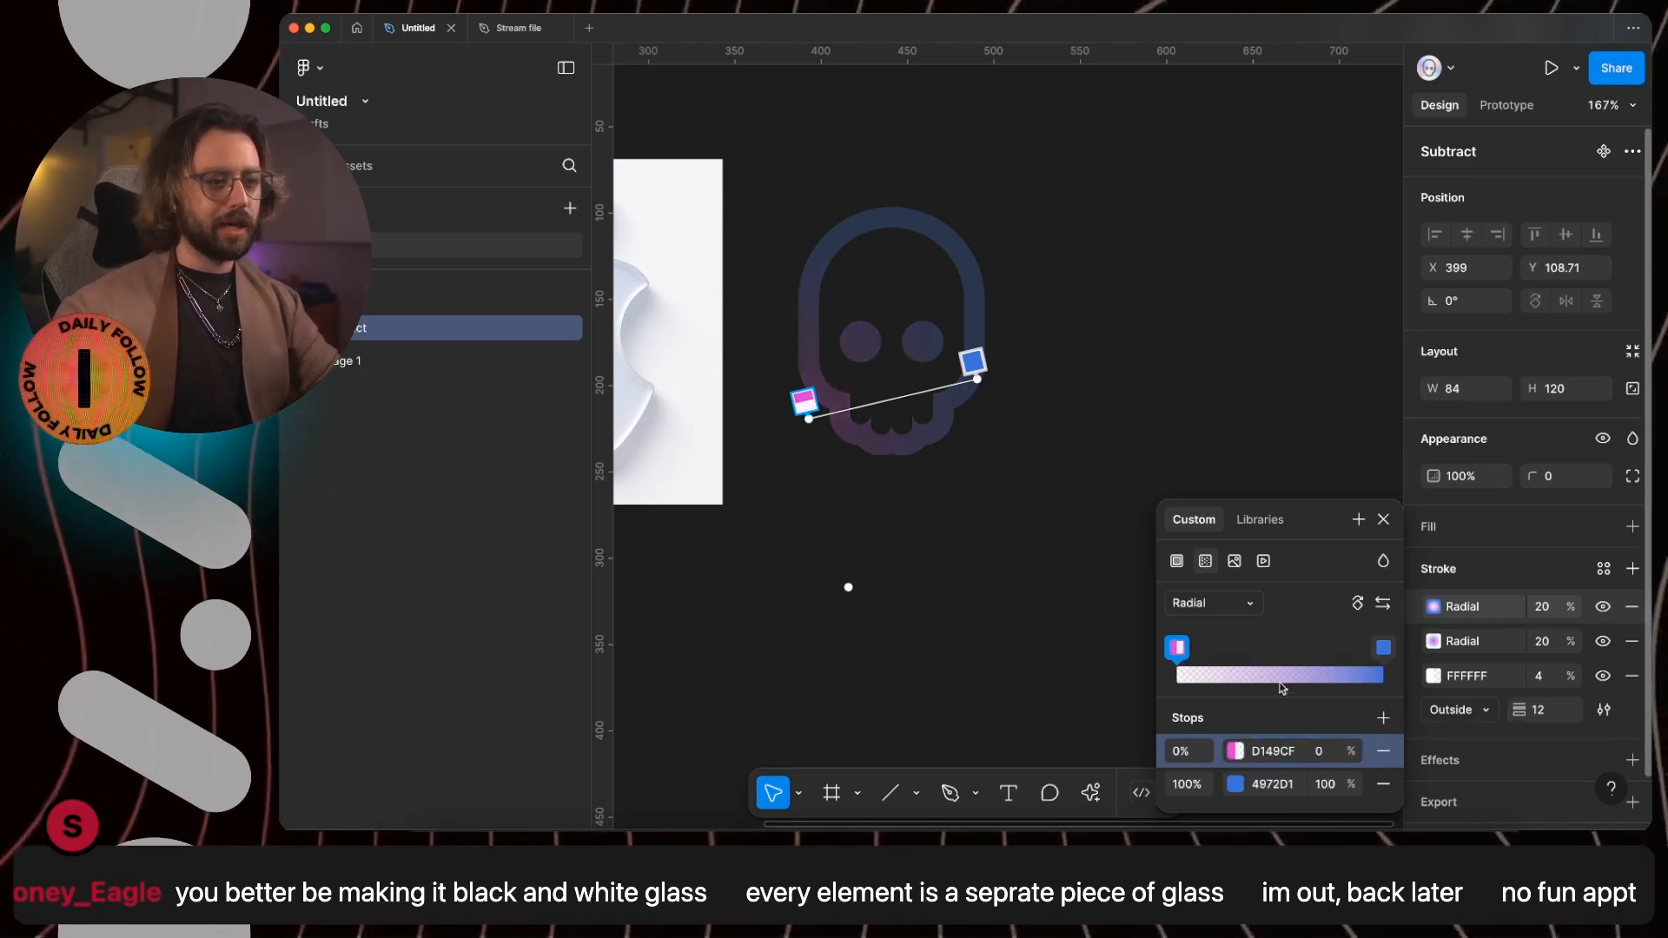
- Angle and flip the upper gradient so solid blue starts at the skull's upper right and fades diagonally to the lower left
drag(977, 379, 966, 236)
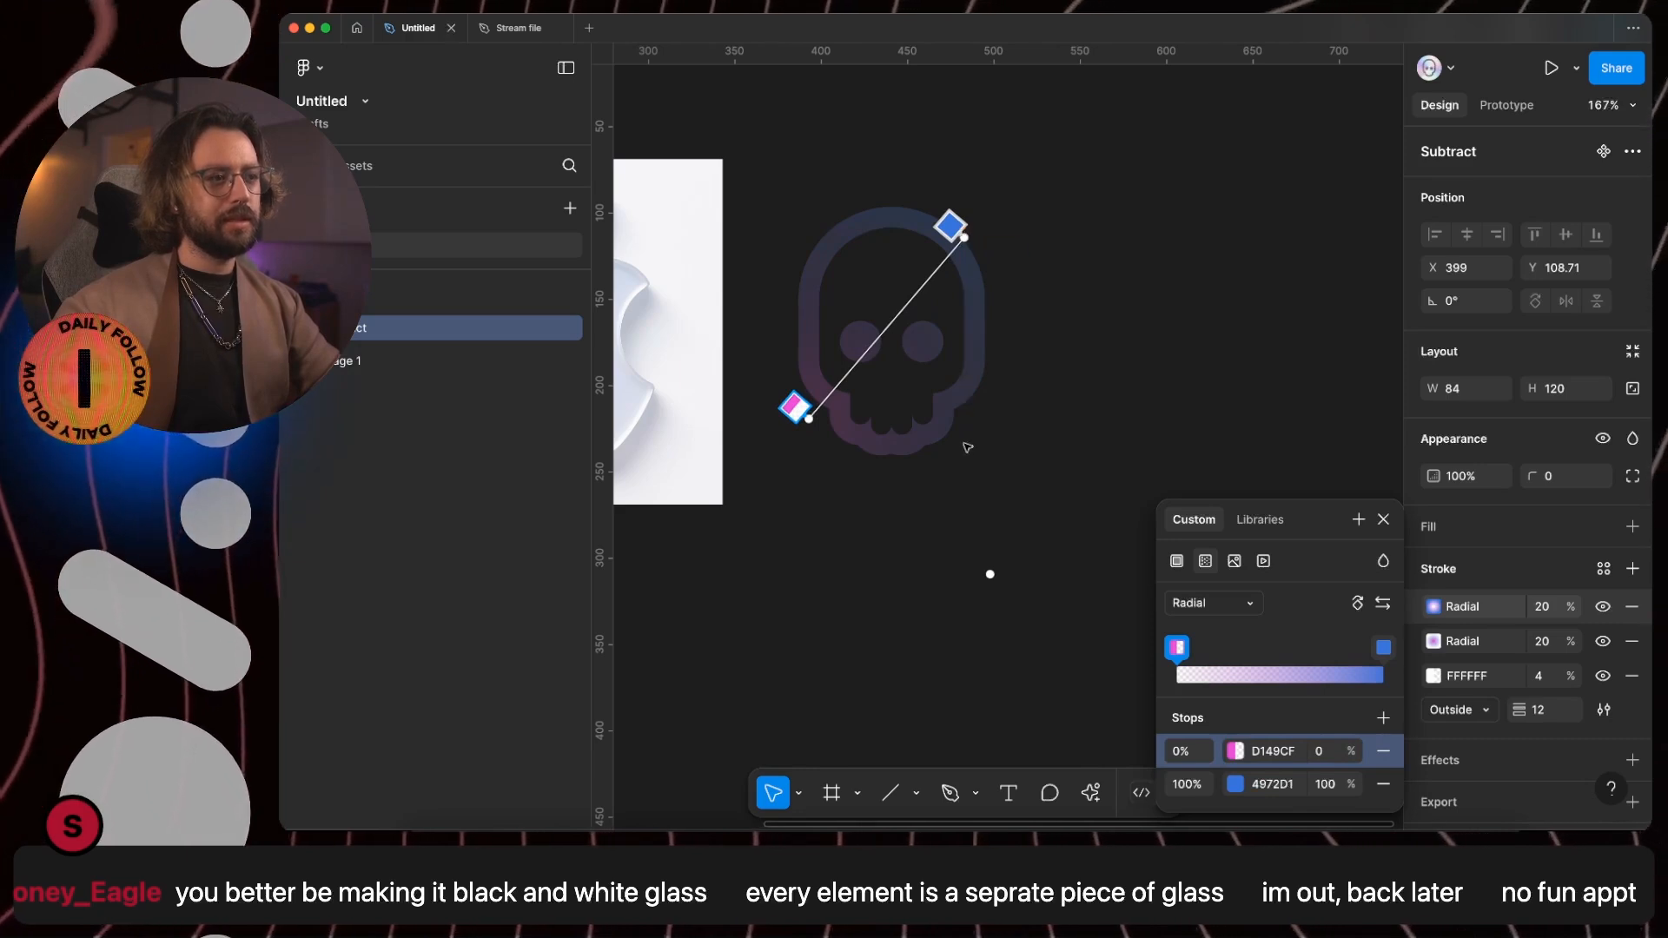
click(1382, 603)
drag(814, 420, 974, 247)
scroll(753, 312, left, 4)
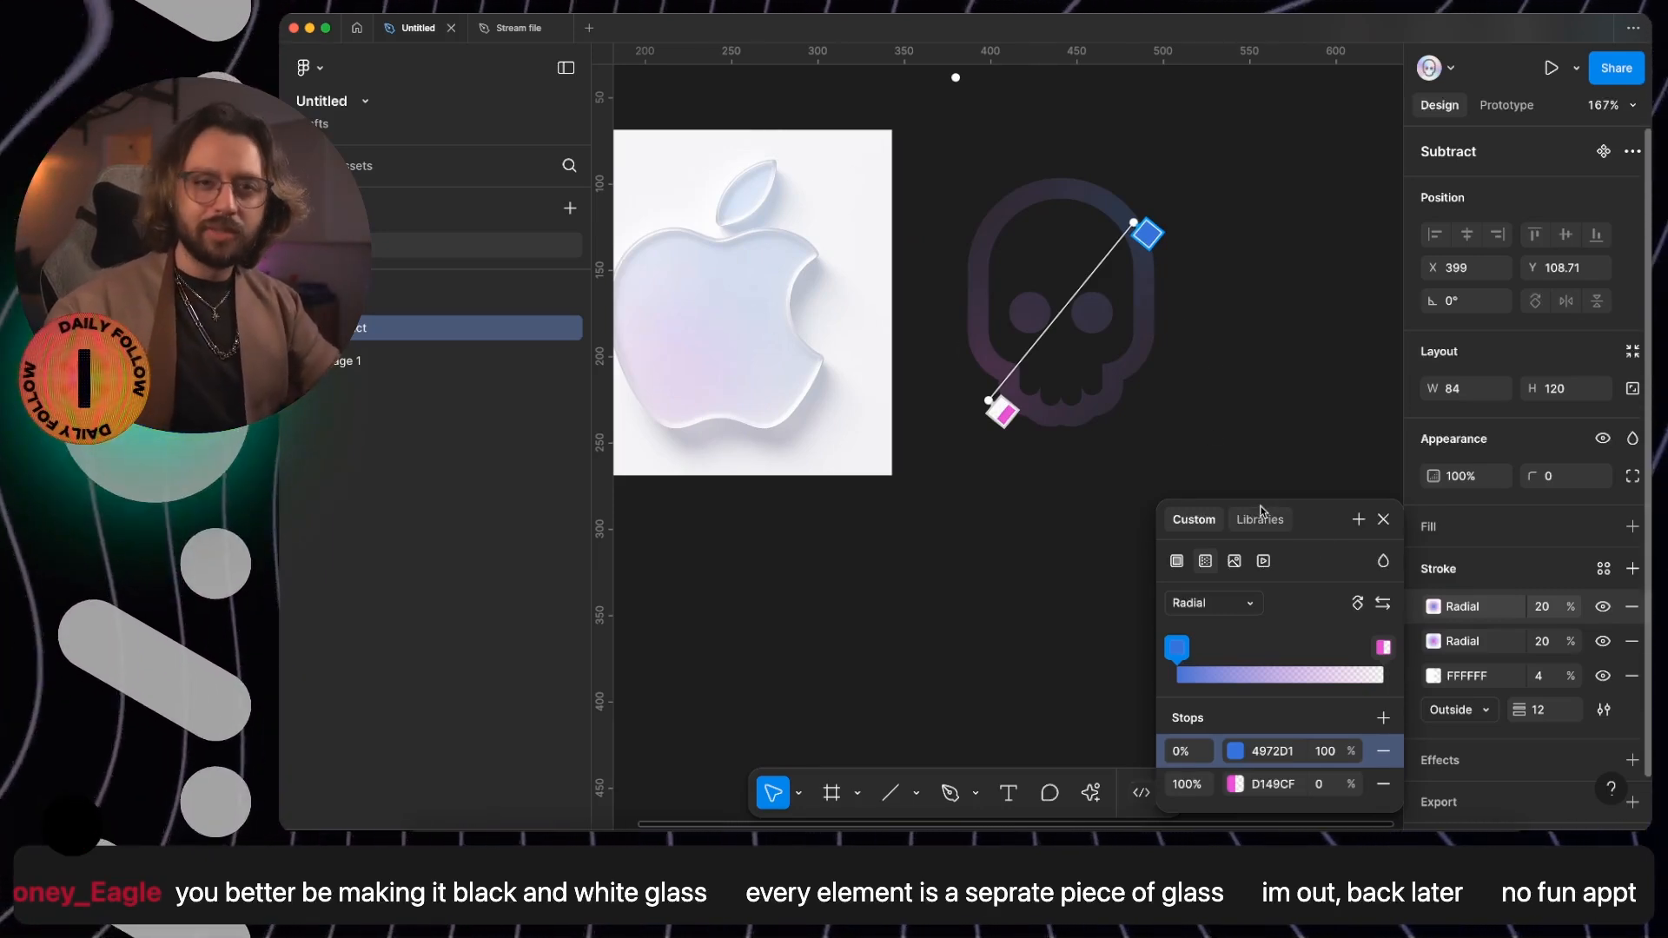
- Deselect the skull and examine the glass Apple logo reference, especially its rim highlights and shading, against the gradient skull
click(1058, 540)
scroll(1057, 541, left, 1)
click(1094, 567)
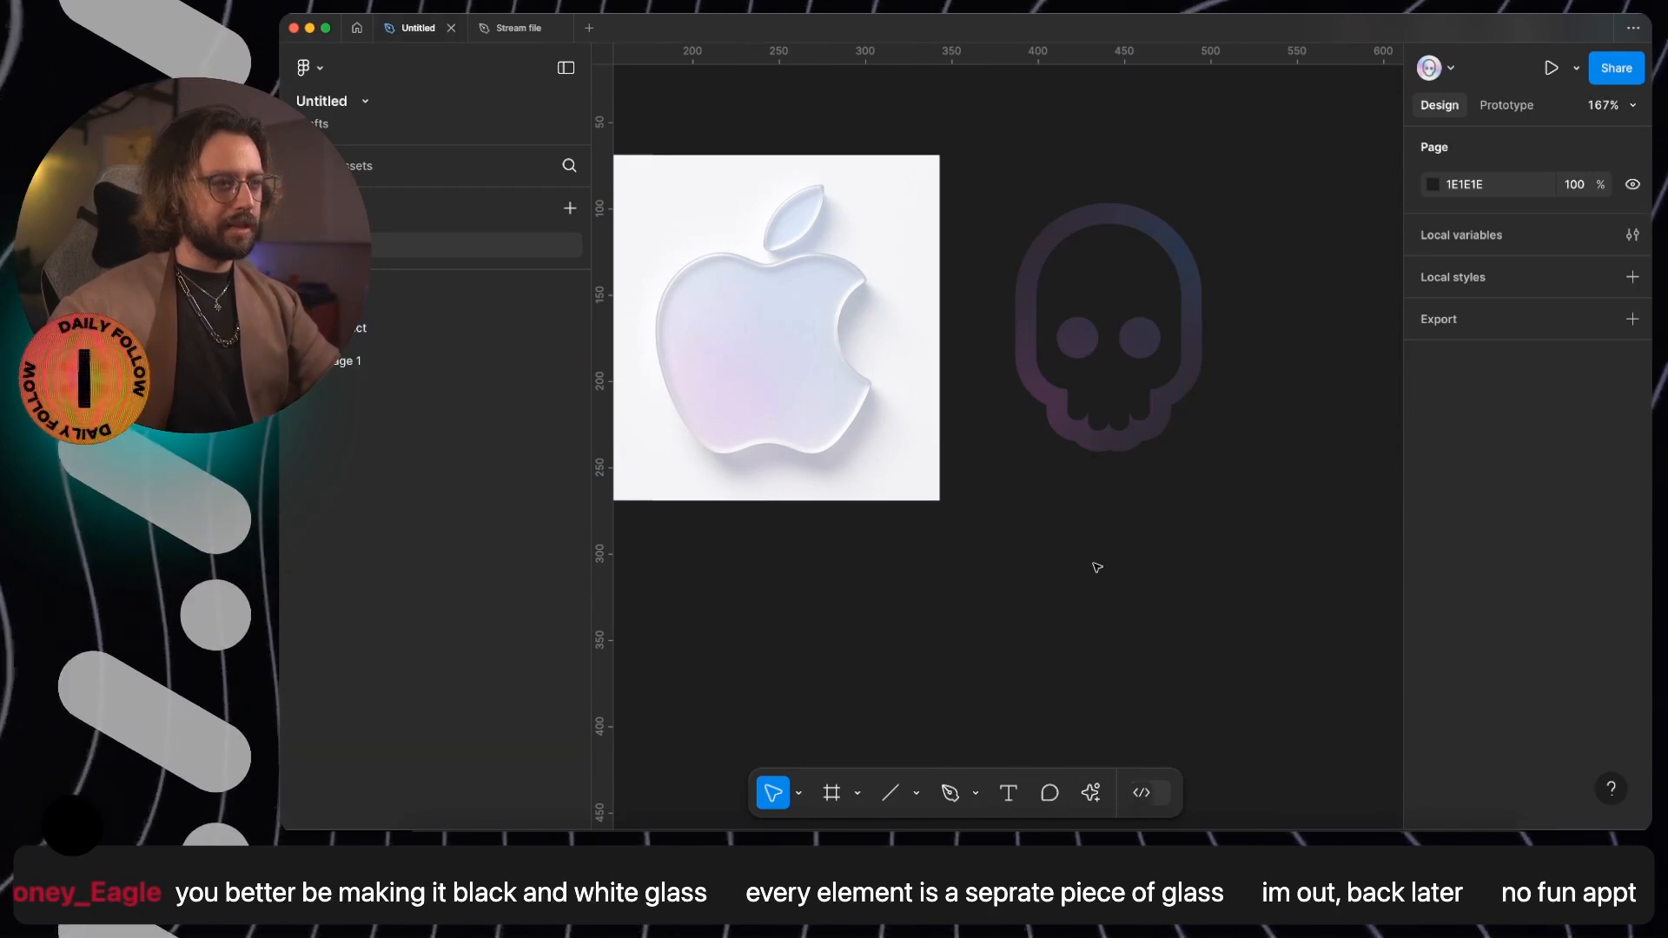
scroll(817, 399, up, 5)
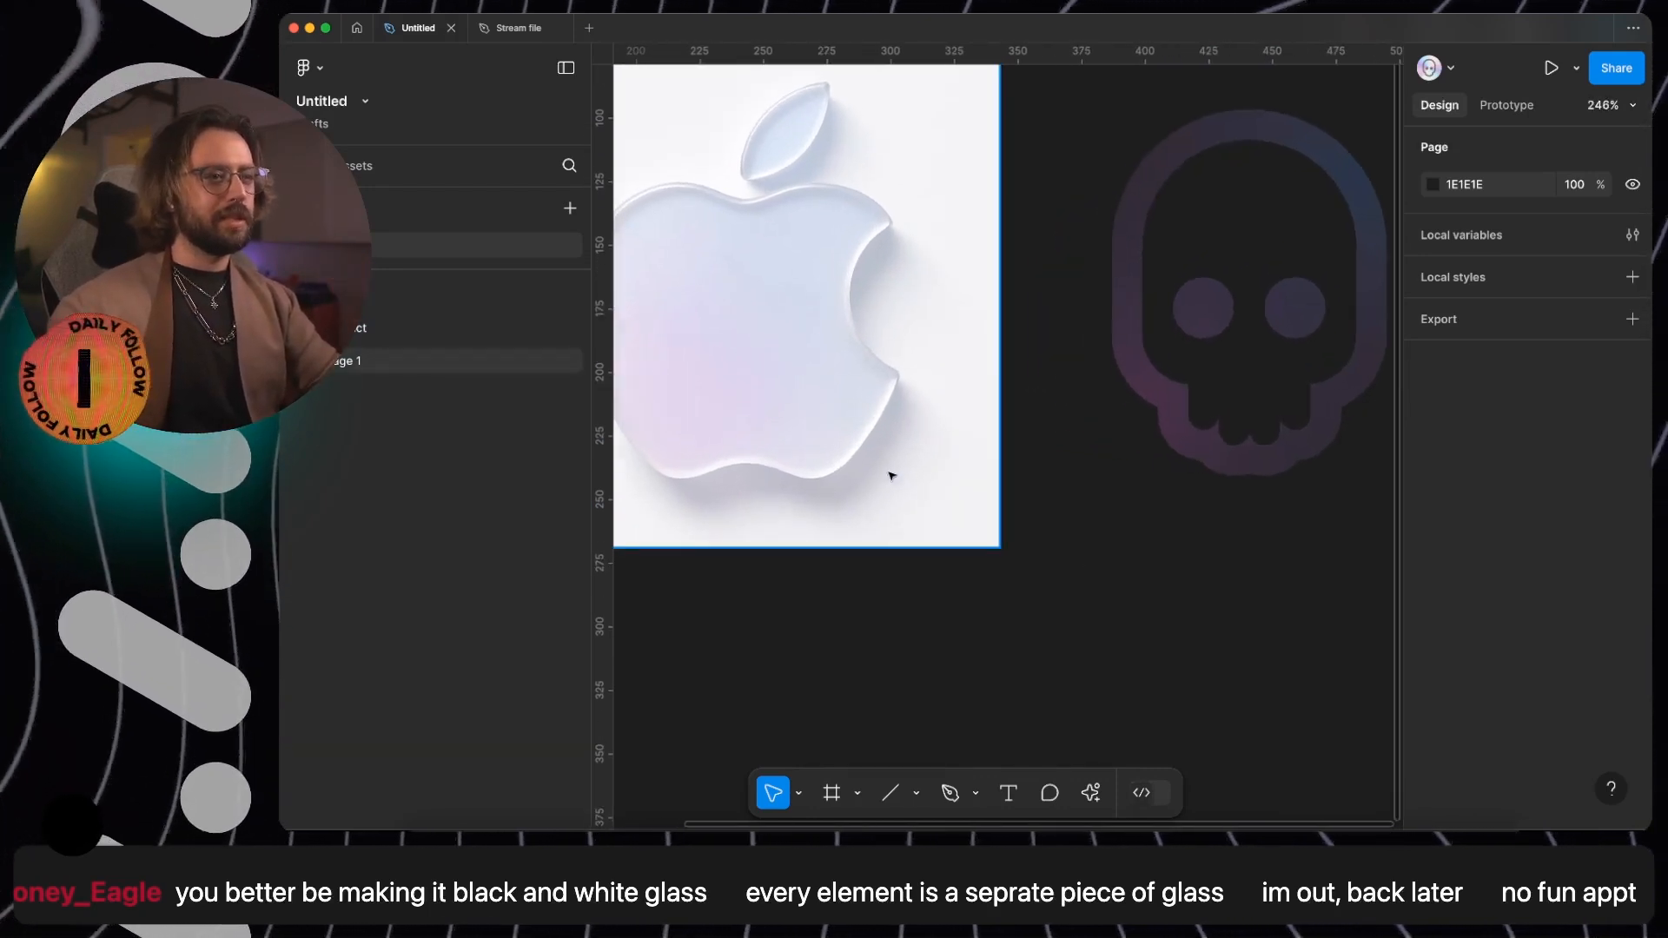
drag(861, 456, 981, 492)
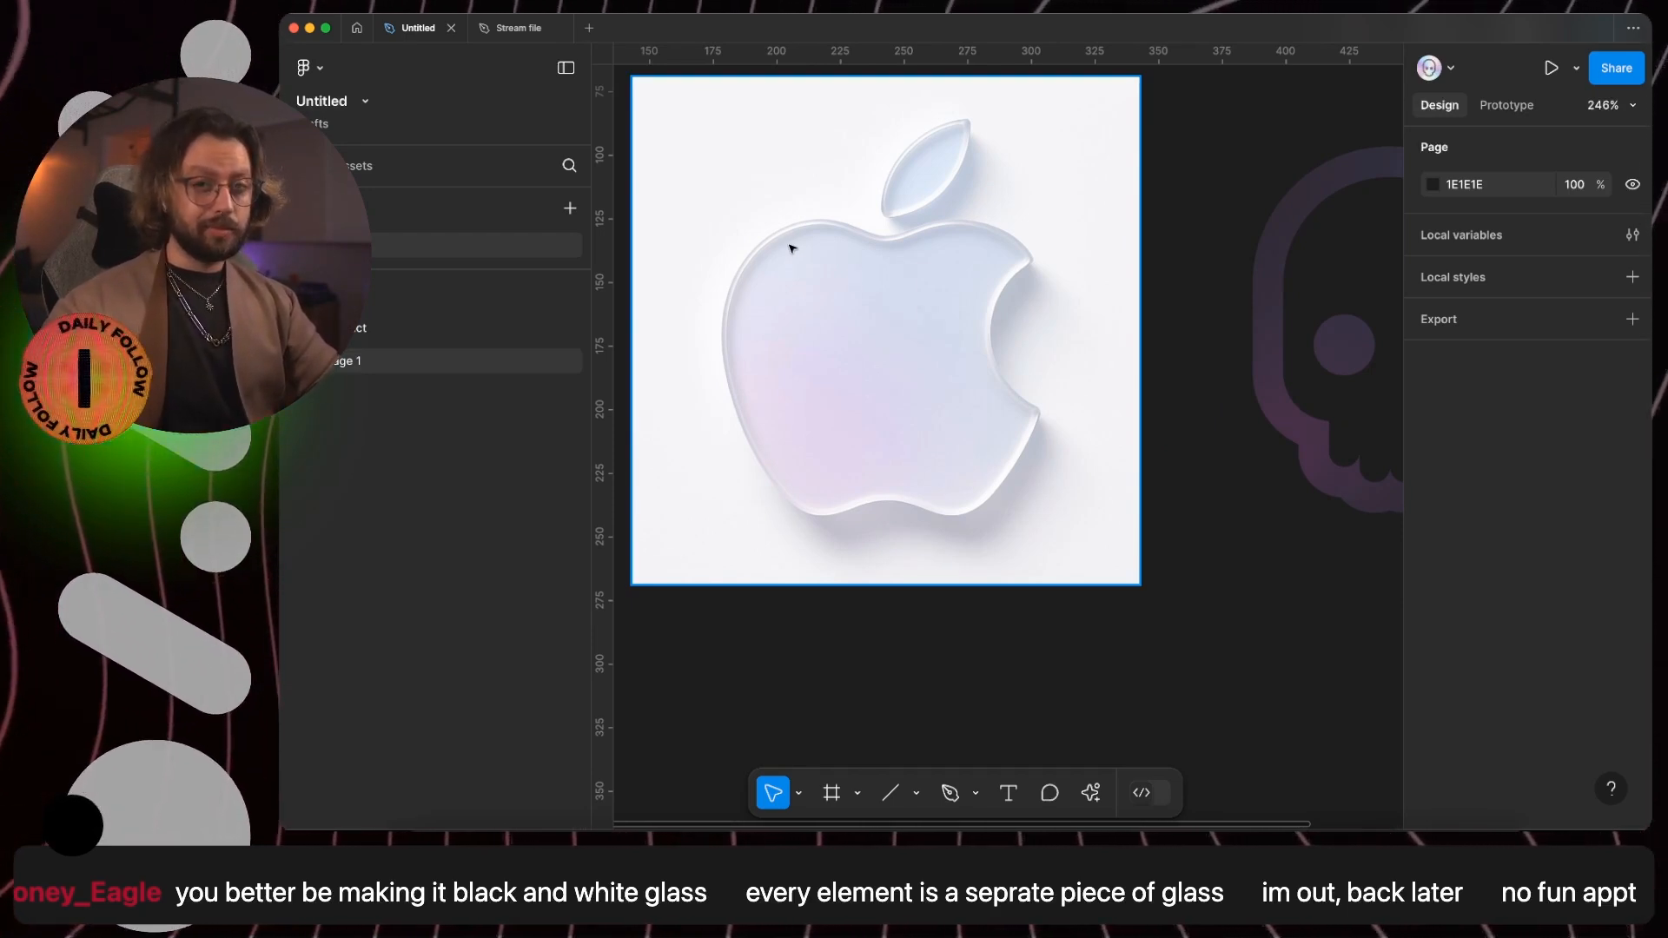
scroll(791, 250, up, 5)
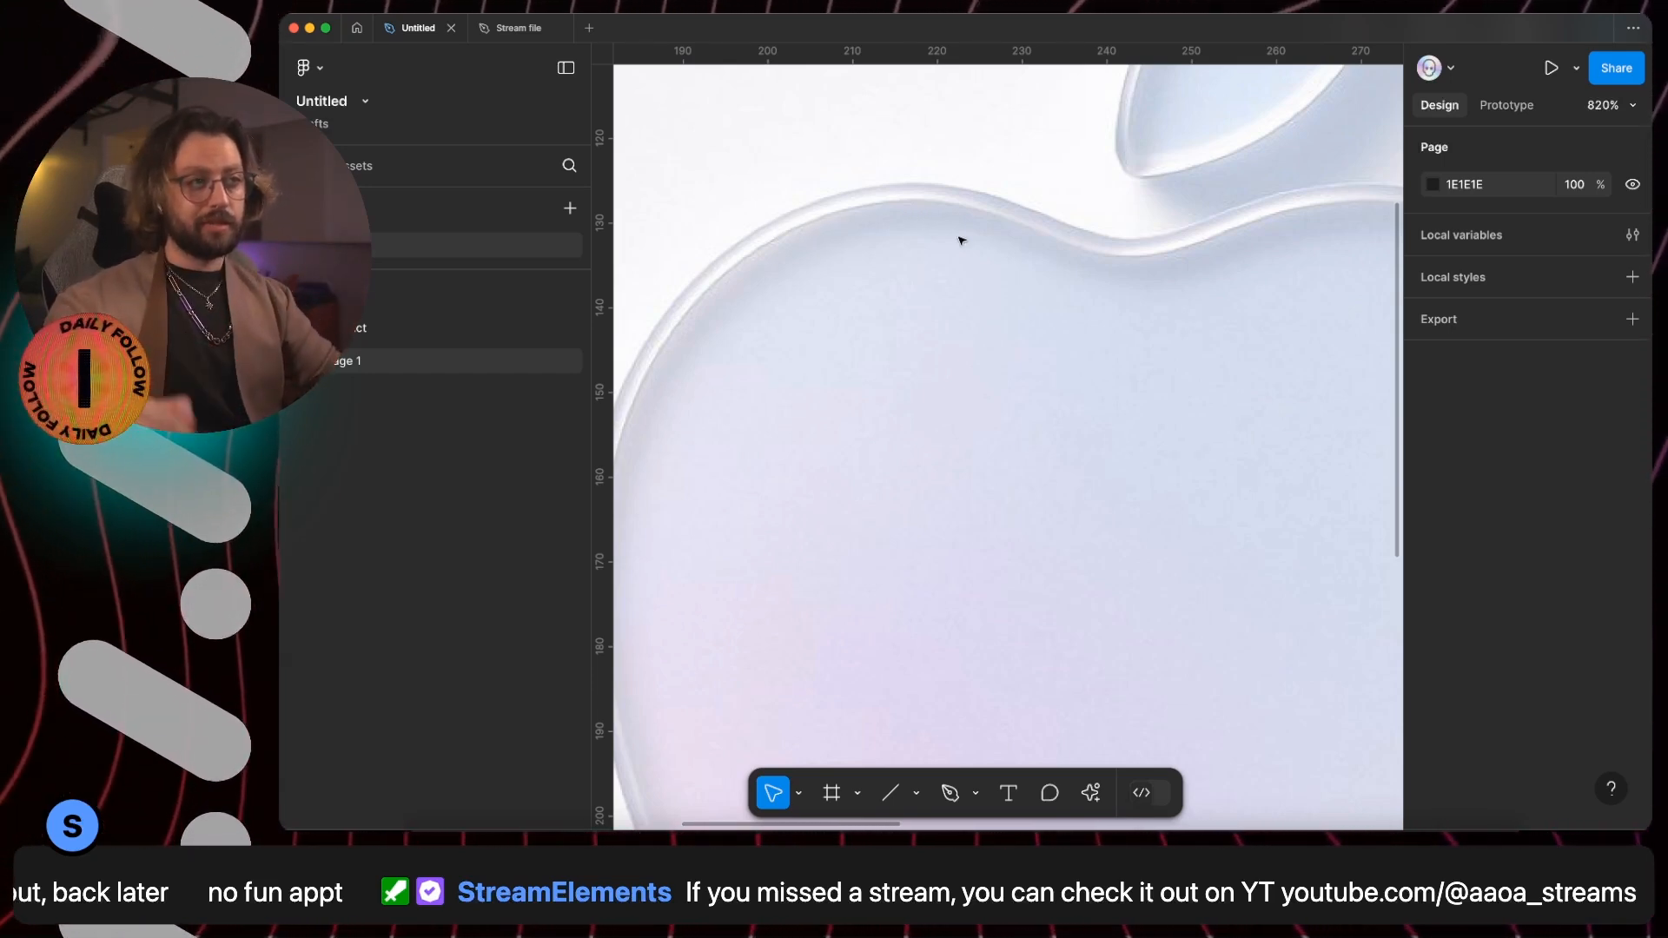
scroll(959, 233, down, 5)
scroll(1035, 343, right, 5)
scroll(1199, 283, down, 3)
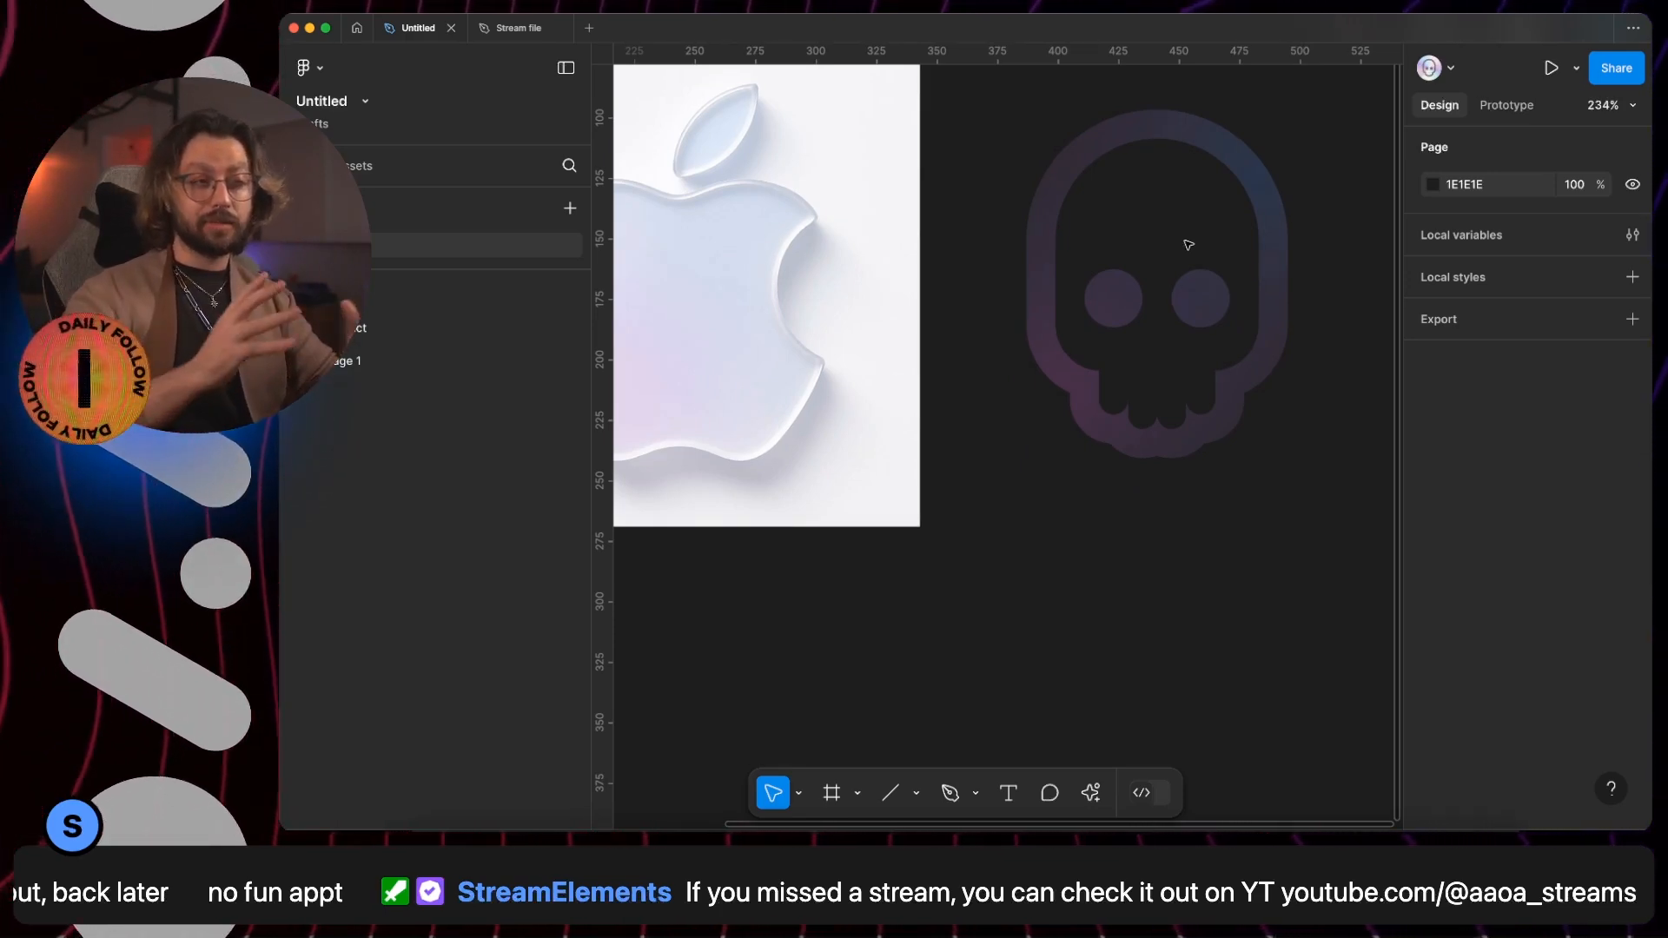
- Add a drop shadow effect to the skull
click(1189, 245)
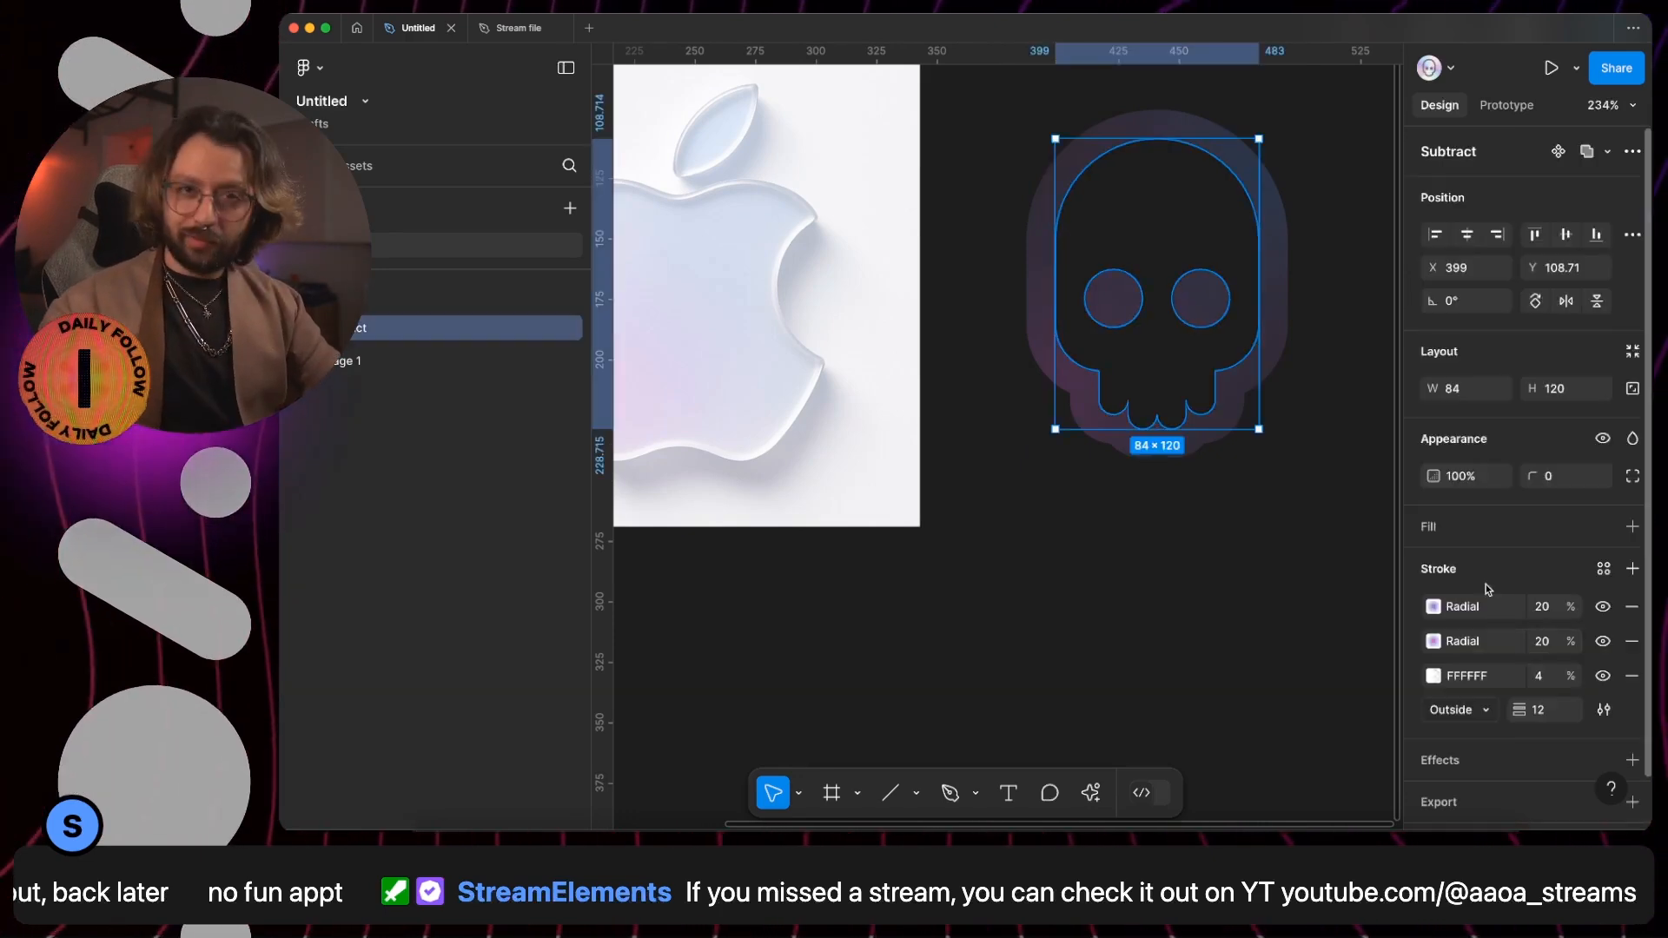
scroll(1488, 589, down, 2)
click(1468, 715)
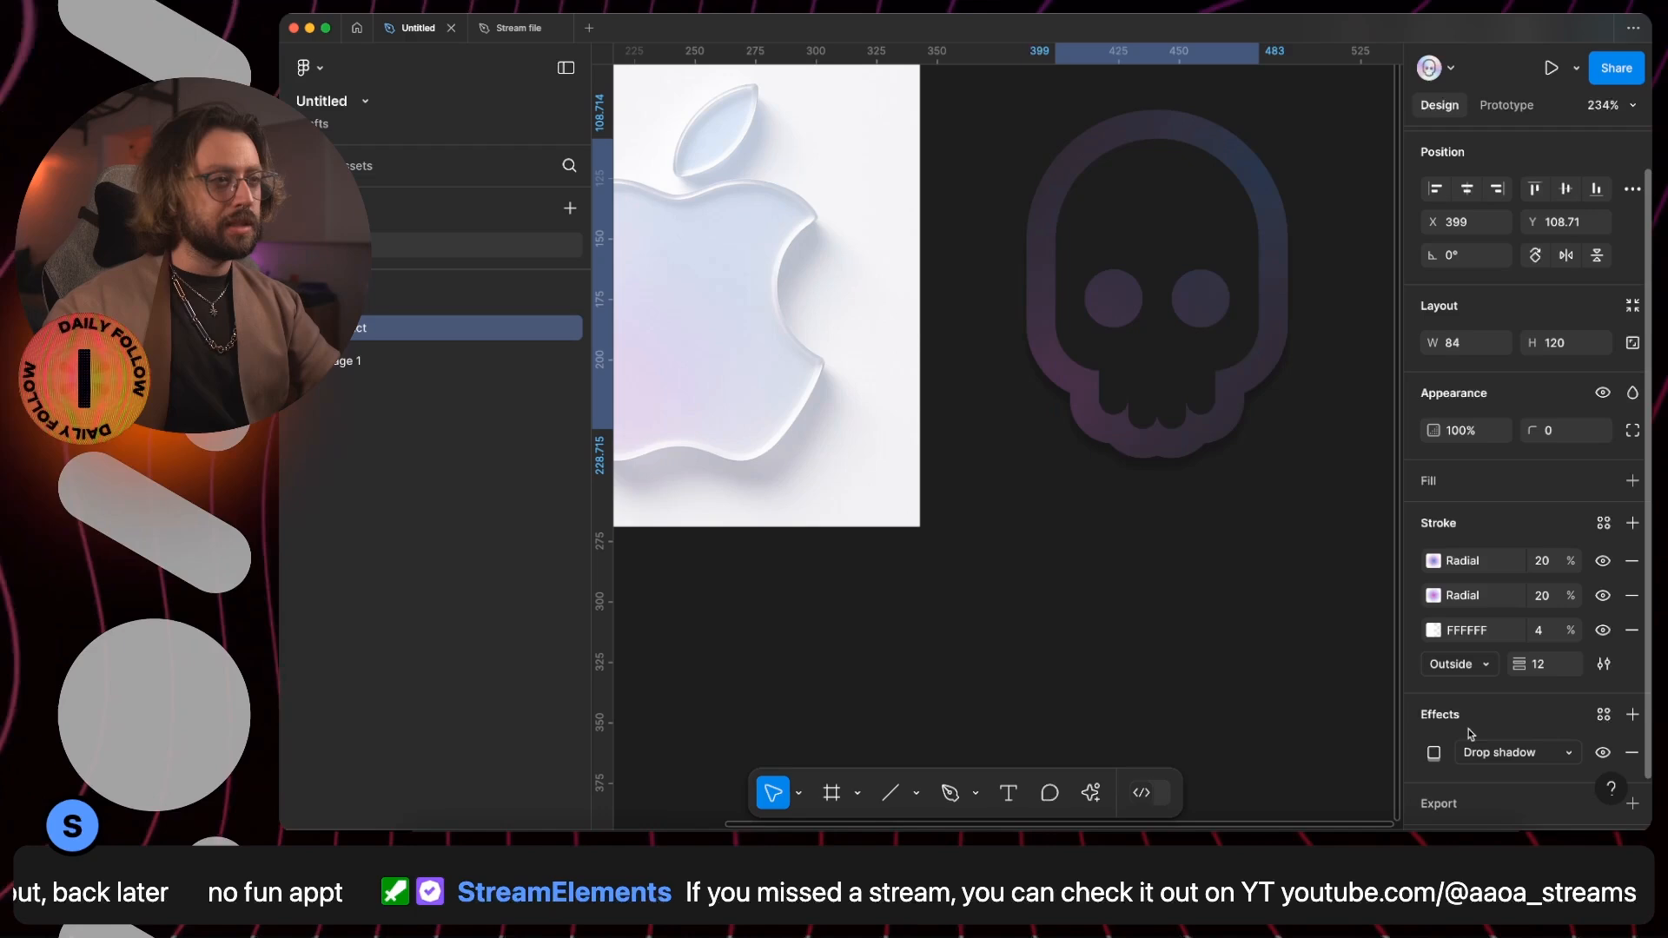
- Draw a 200 × 200 frame around the skull beside the Apple image and centre the skull in it at X 58, Y 40
scroll(1091, 469, down, 5)
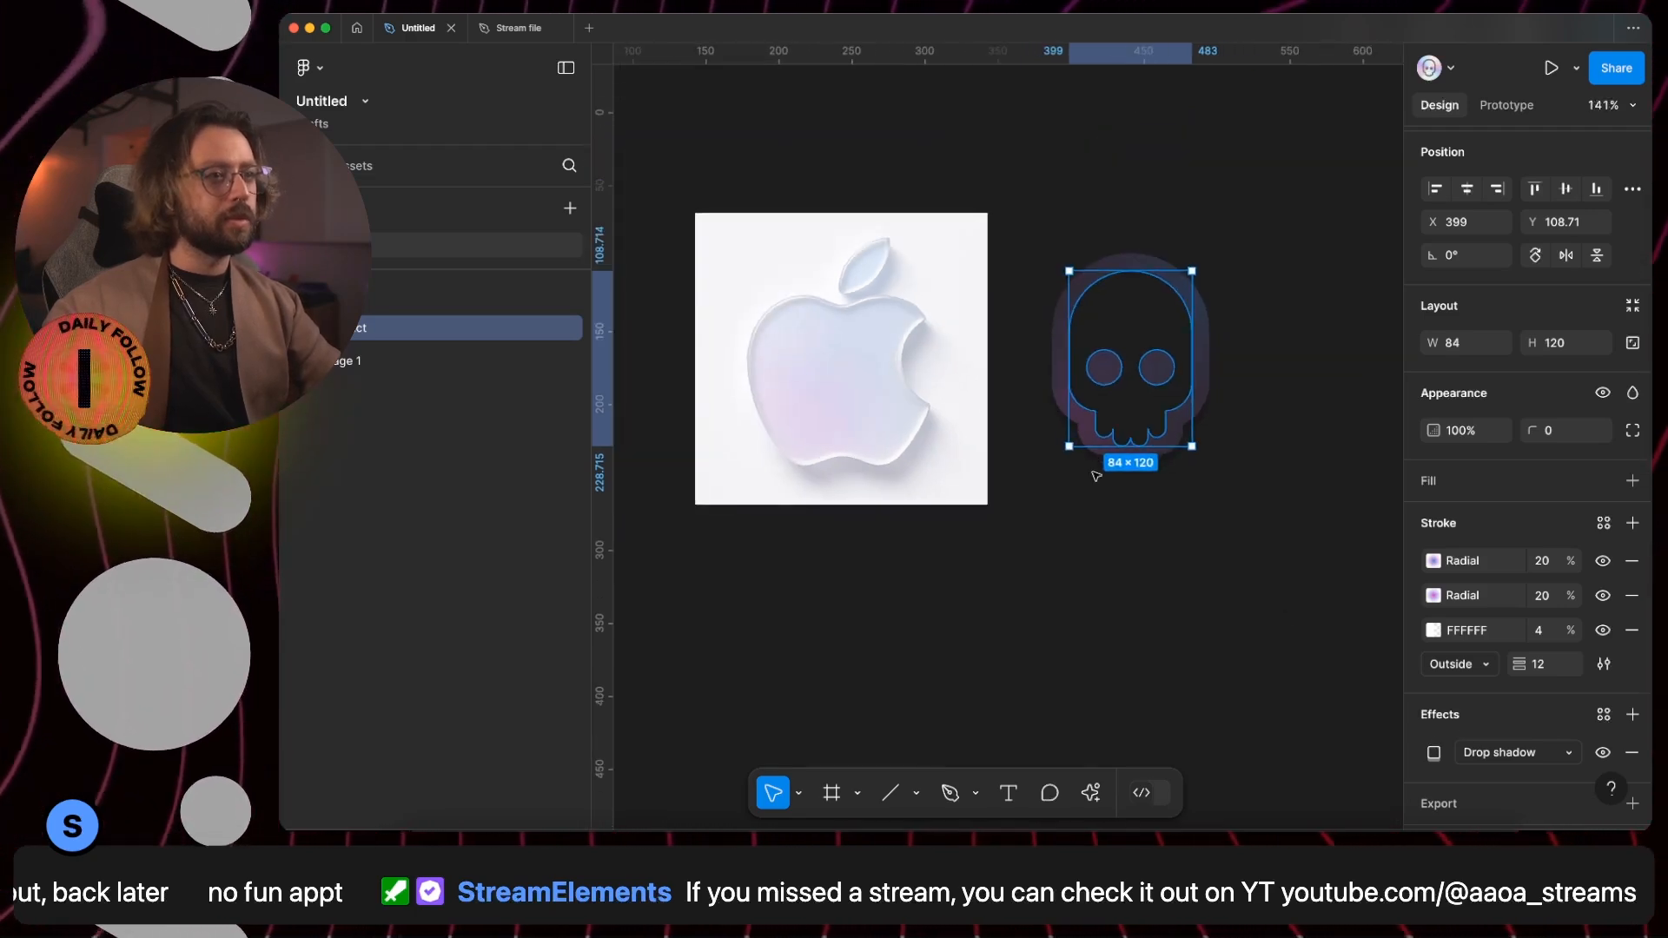
key(f)
drag(958, 233, 1255, 529)
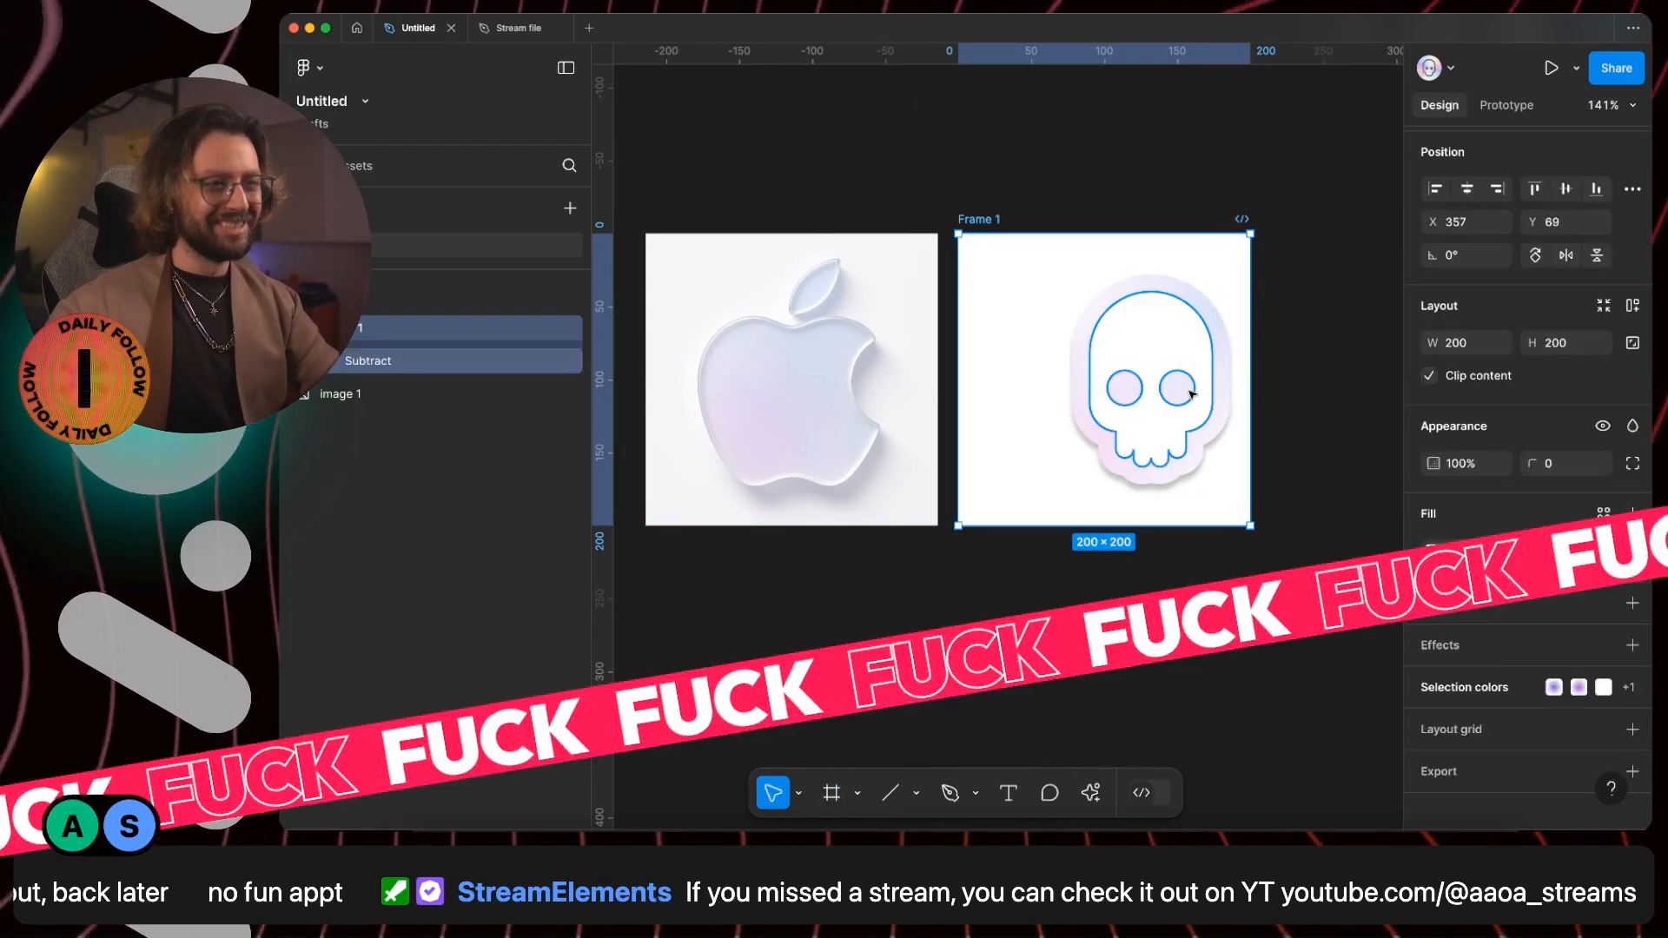
click(1183, 404)
drag(1183, 404, 1135, 387)
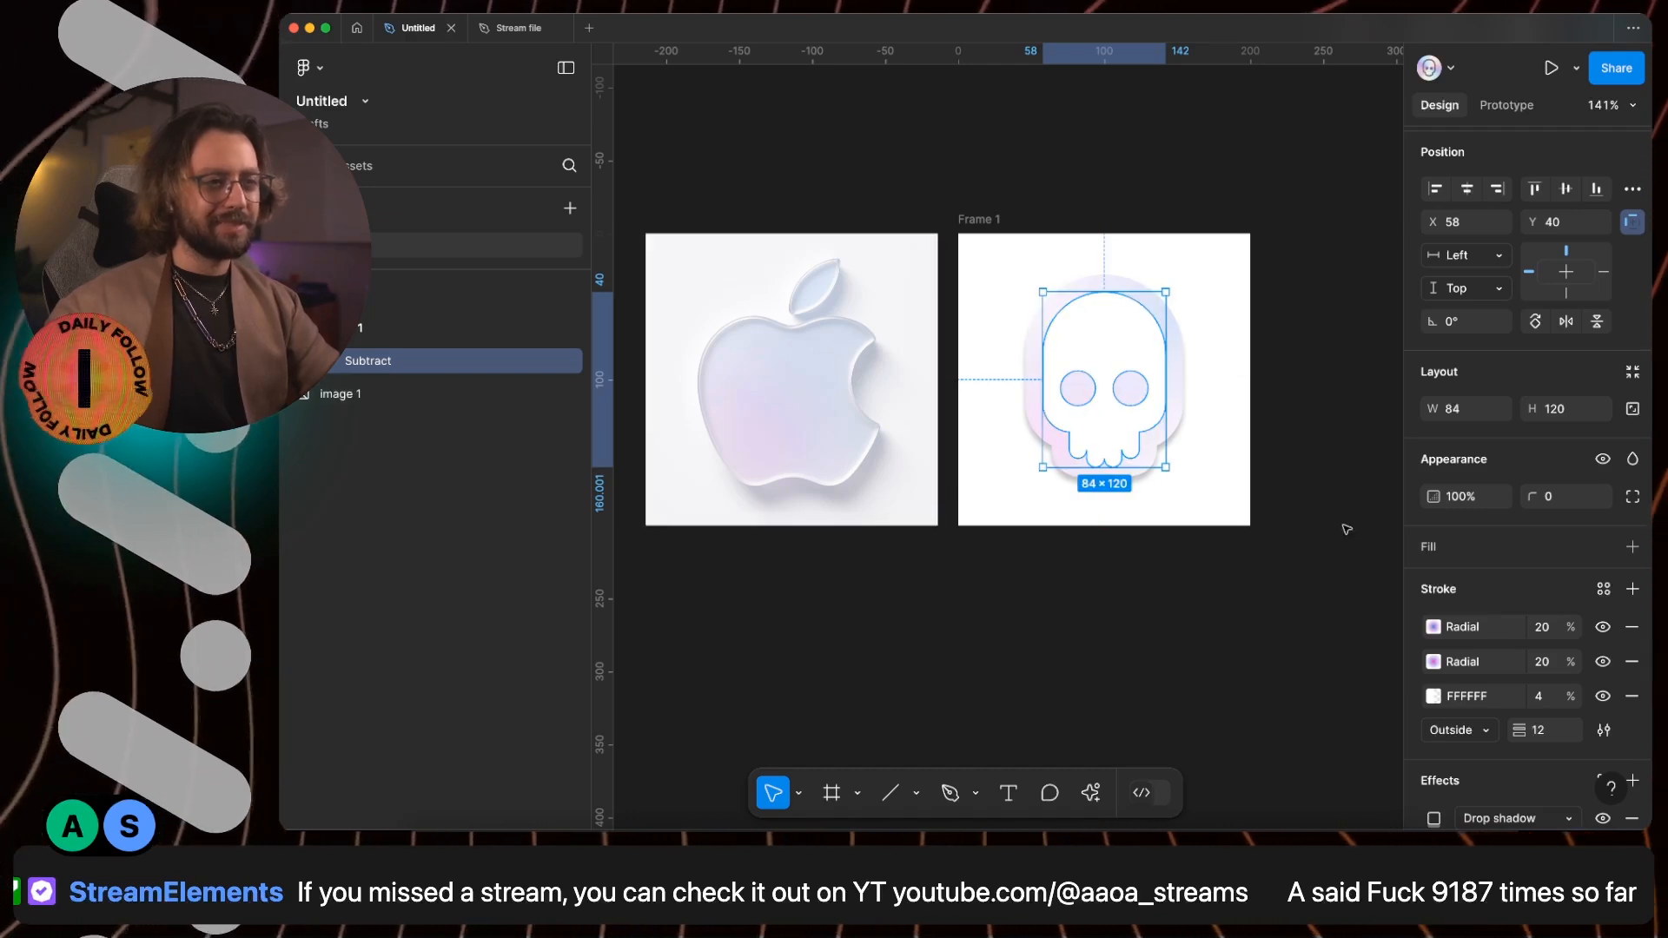
- Make the skull's drop shadow show behind transparent areas
scroll(1543, 728, down, 2)
click(1433, 708)
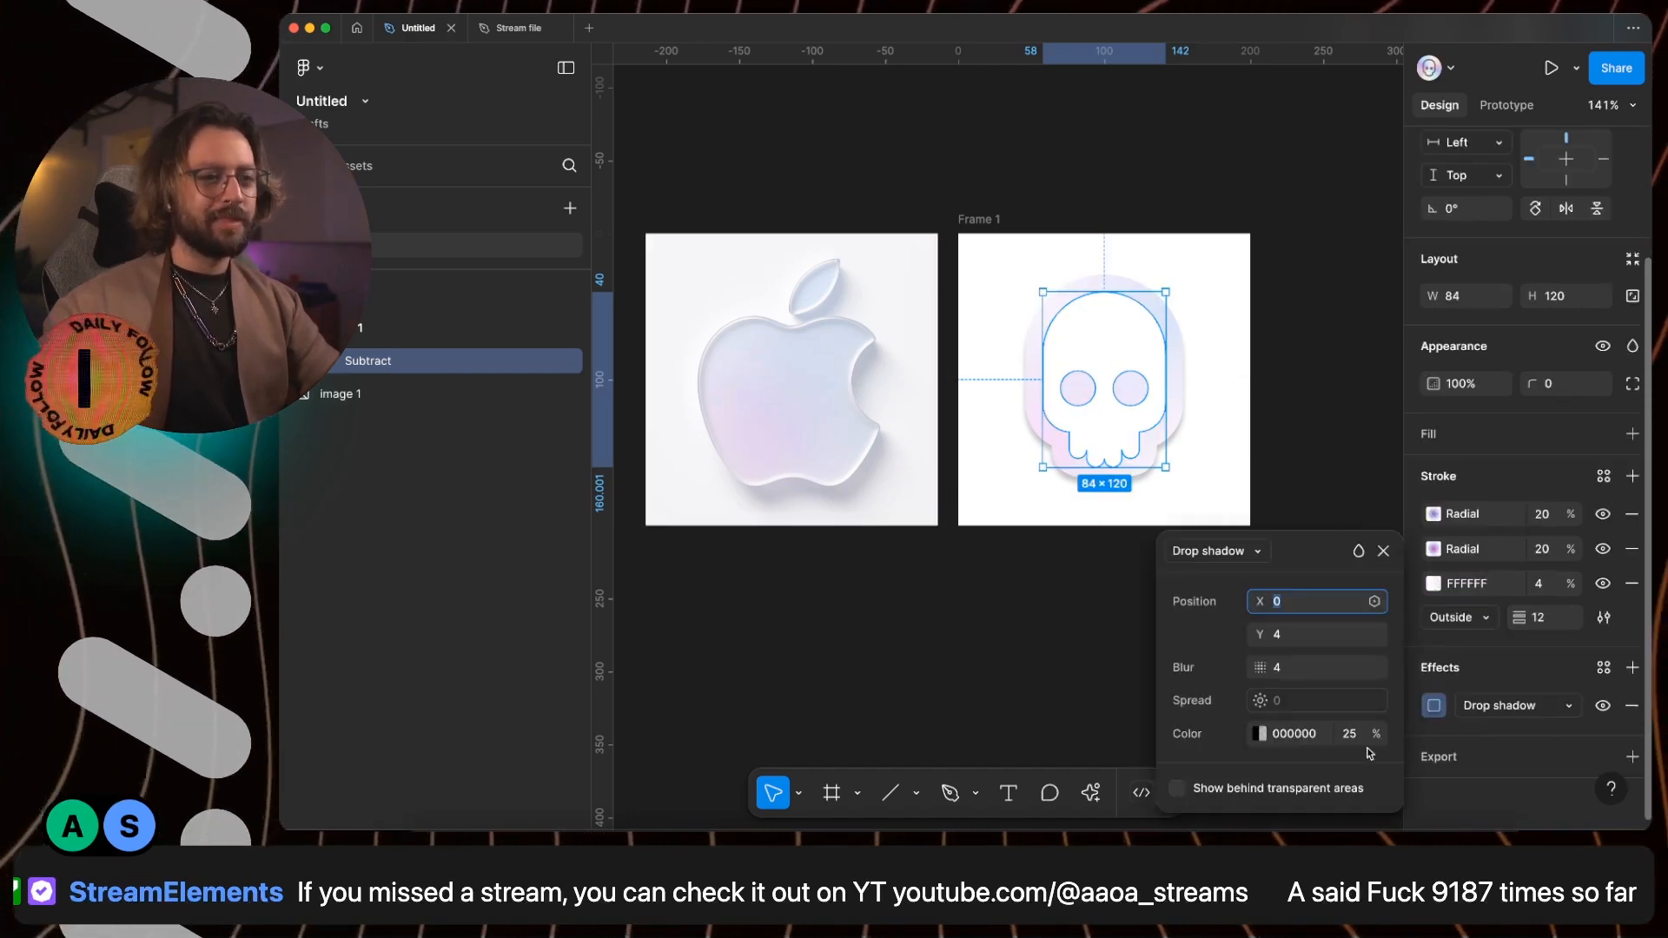
click(1176, 789)
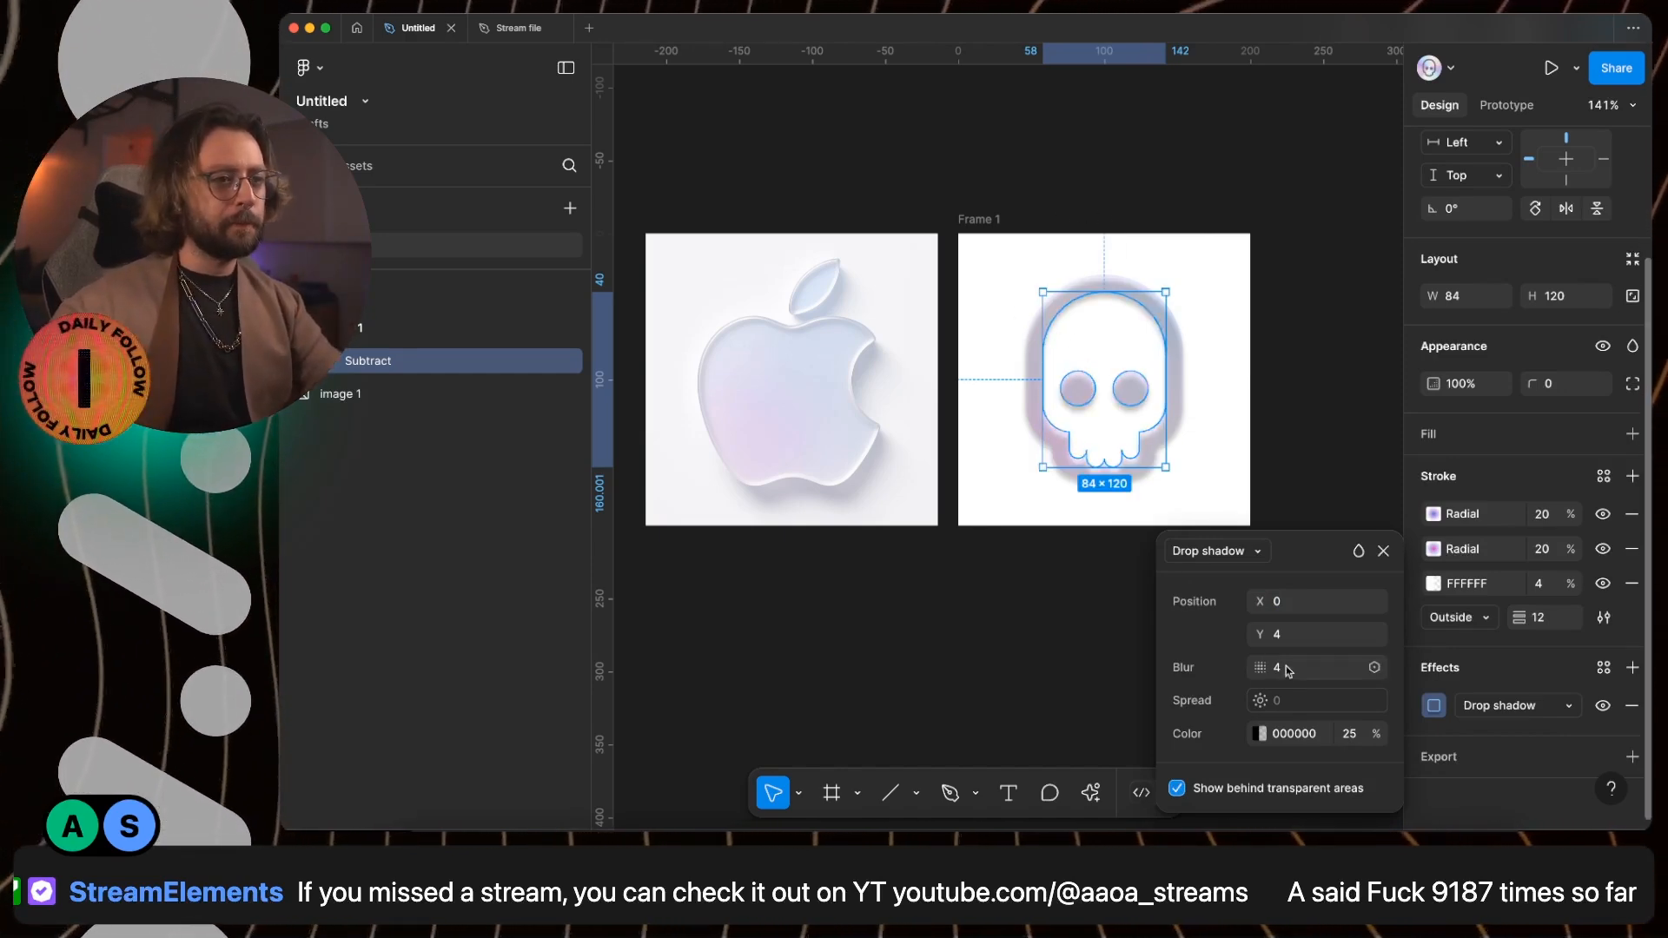
- Change the skull's drop shadow to an inner shadow and set its X offset to 2
click(1240, 552)
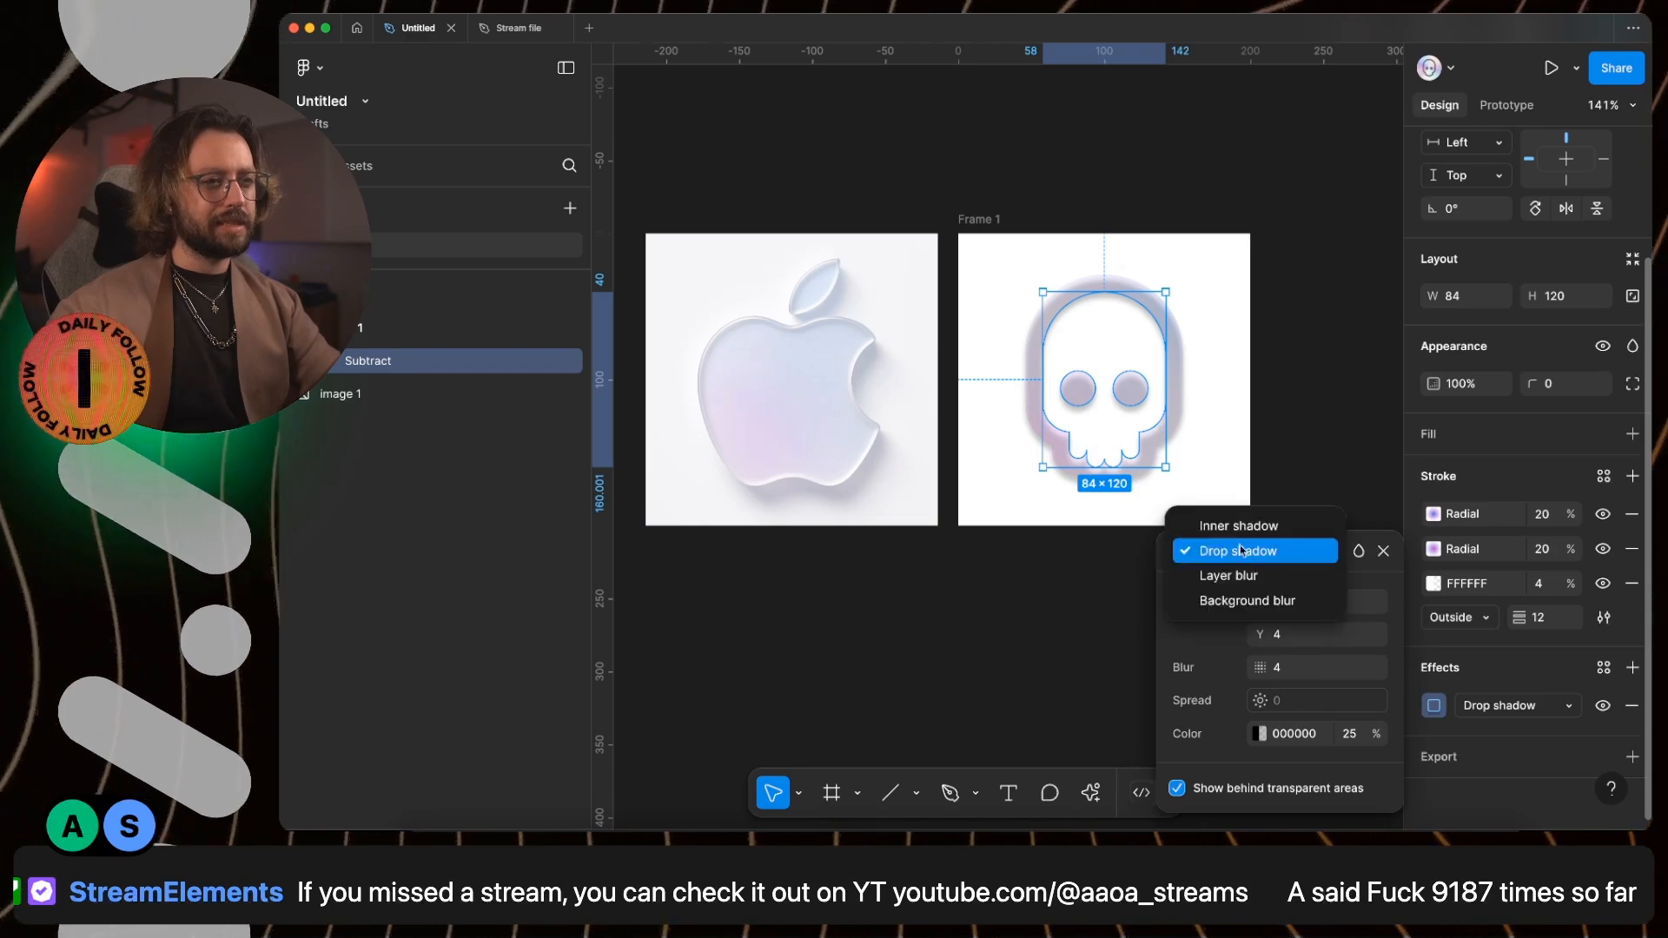
click(1243, 529)
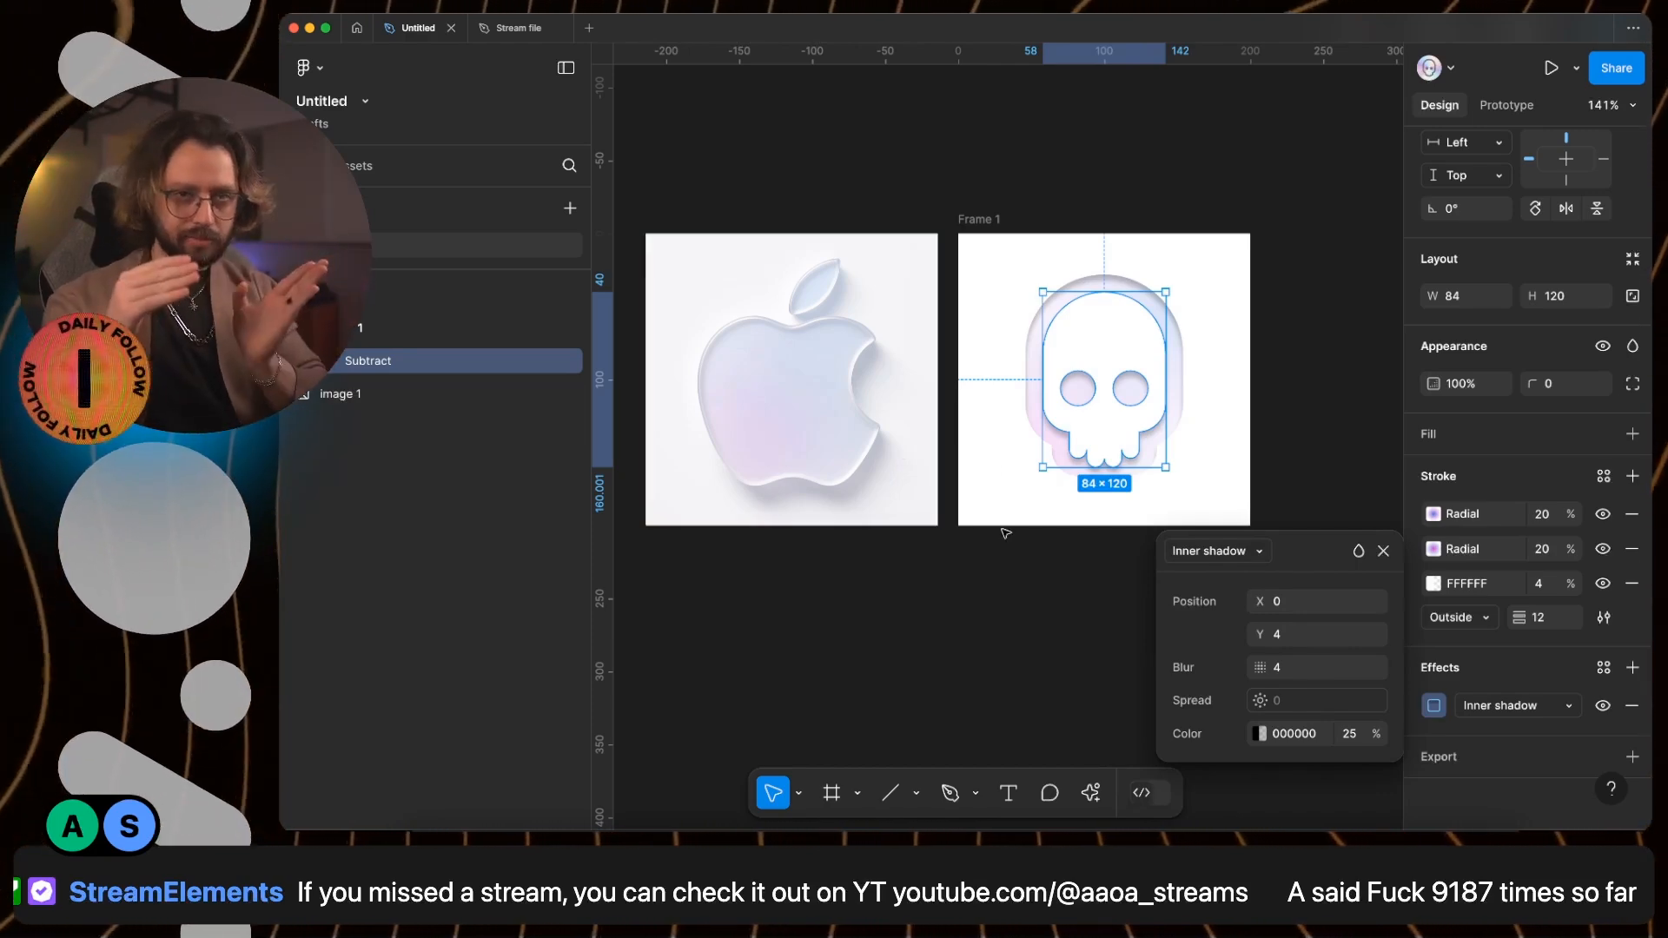
click(1307, 602)
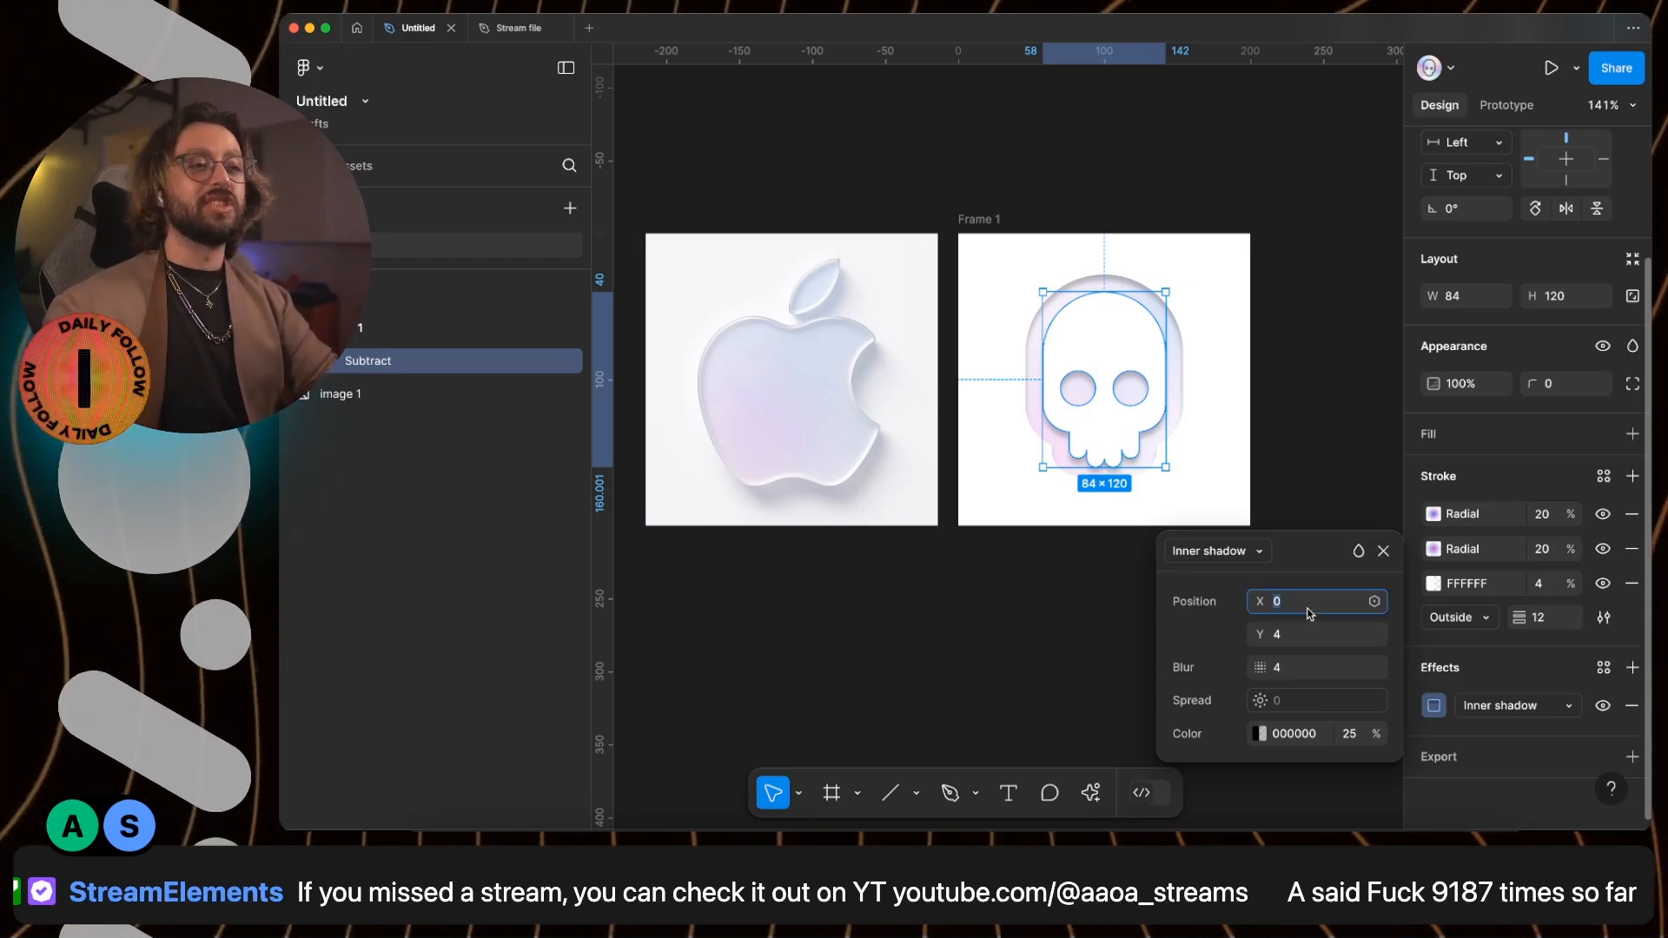
text(3)
key(Down)
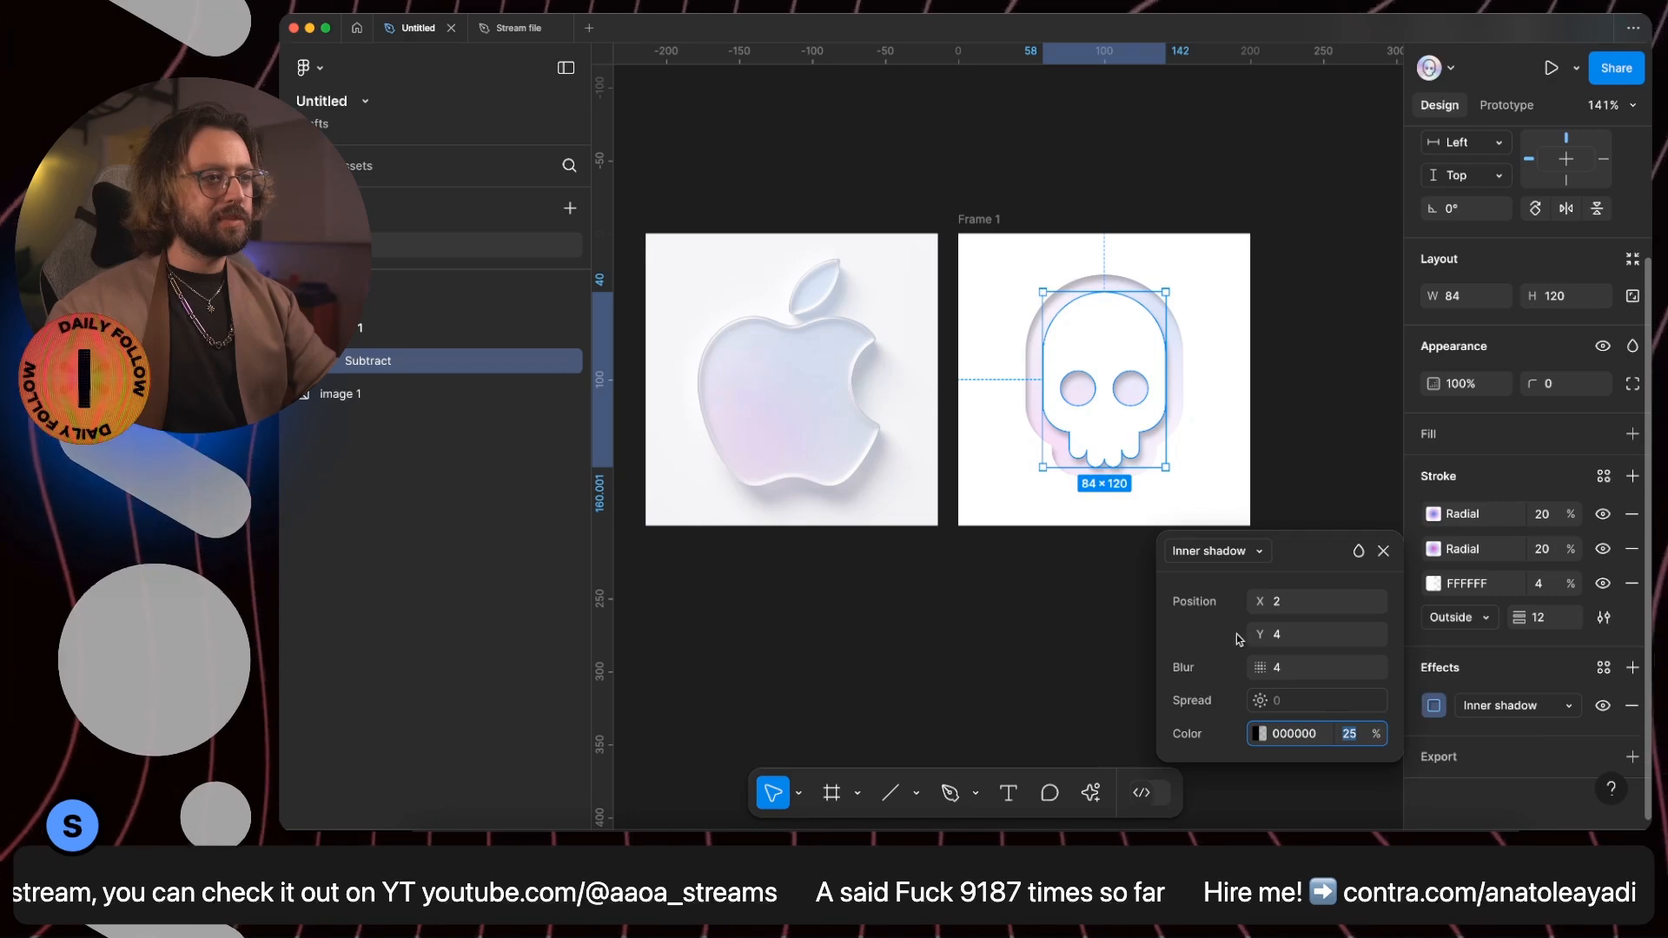
- Colour the skull's inner shadow a very dark indigo, 090522
click(1261, 734)
drag(1057, 590, 1114, 540)
click(1106, 534)
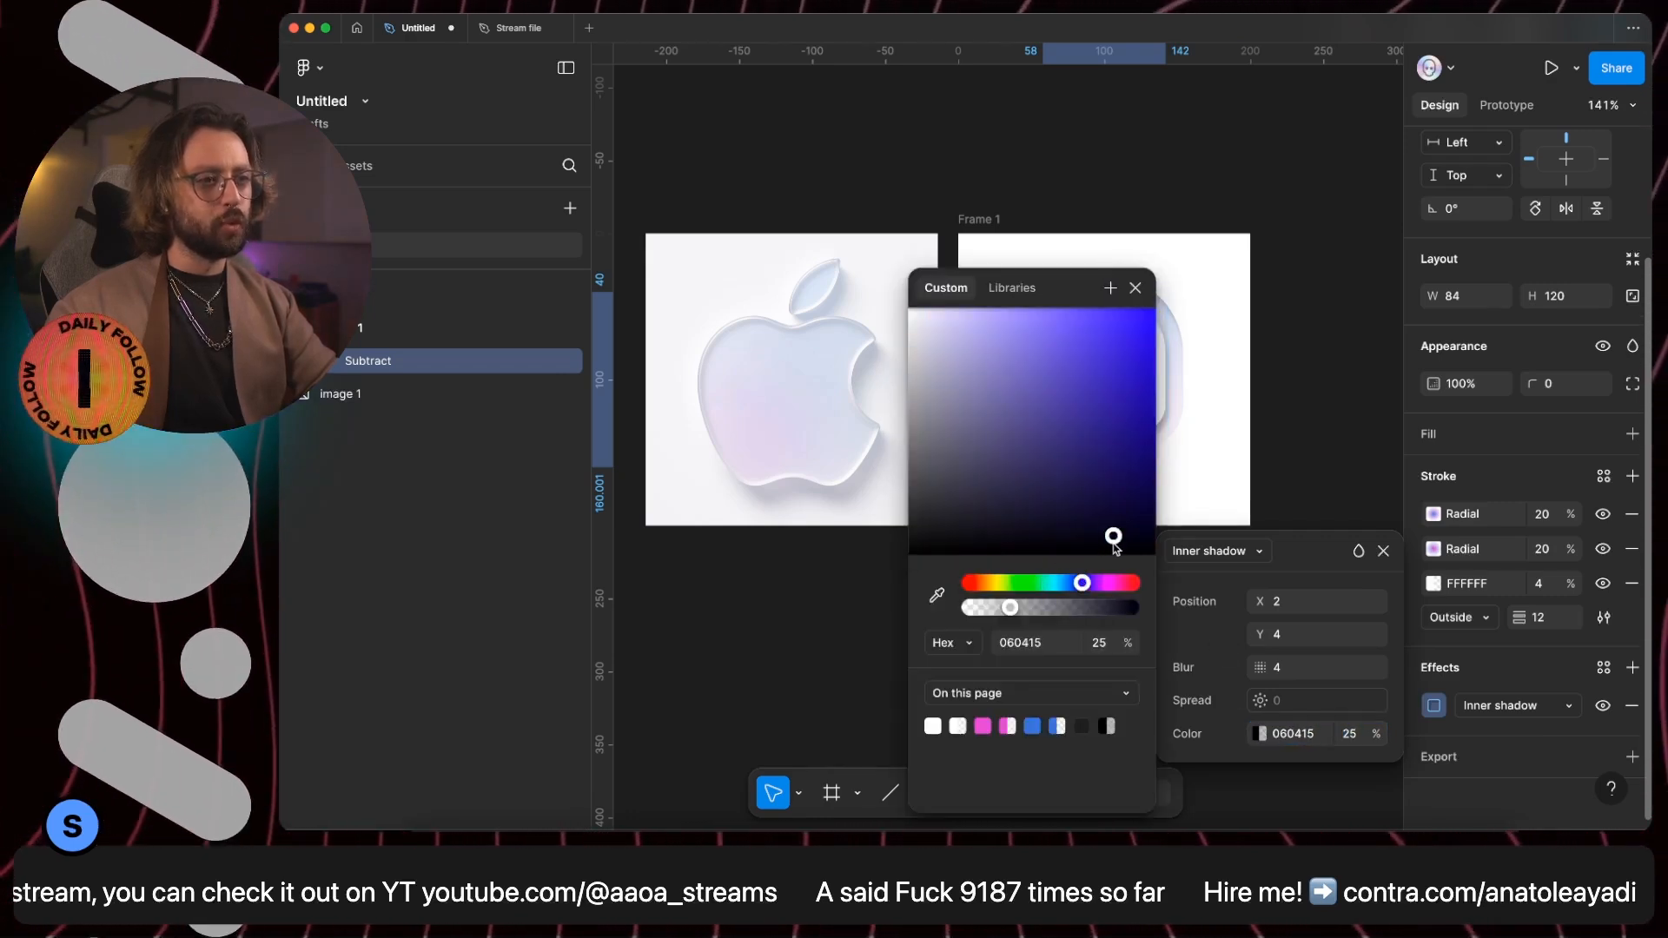
drag(1074, 290, 881, 274)
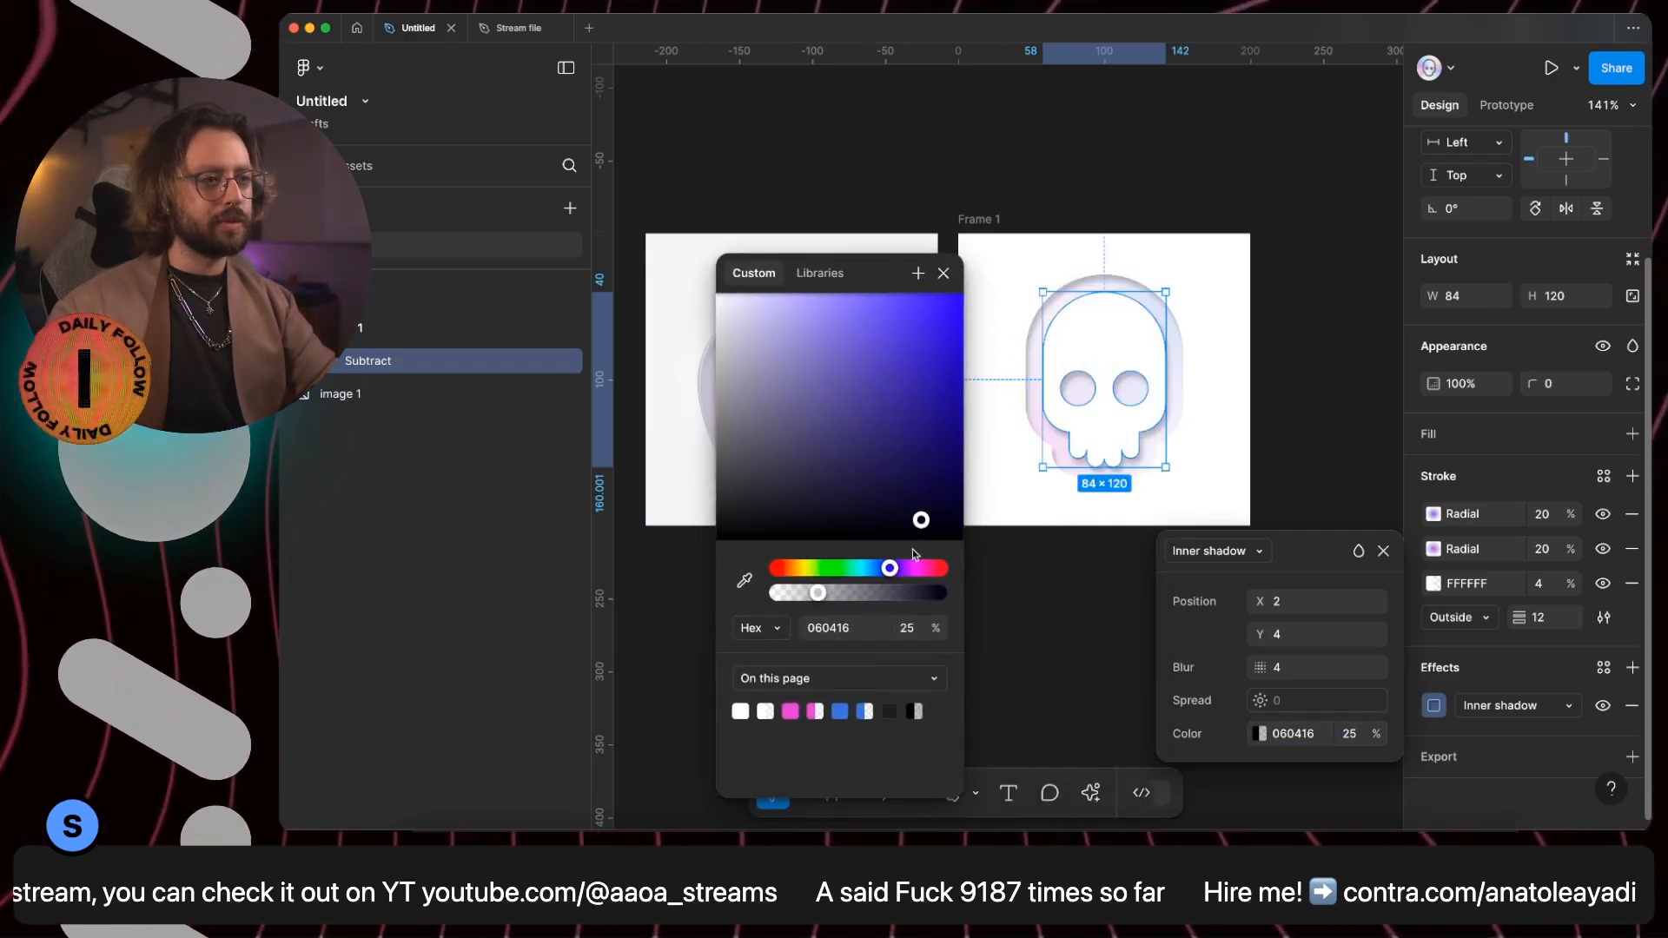
drag(923, 521, 929, 521)
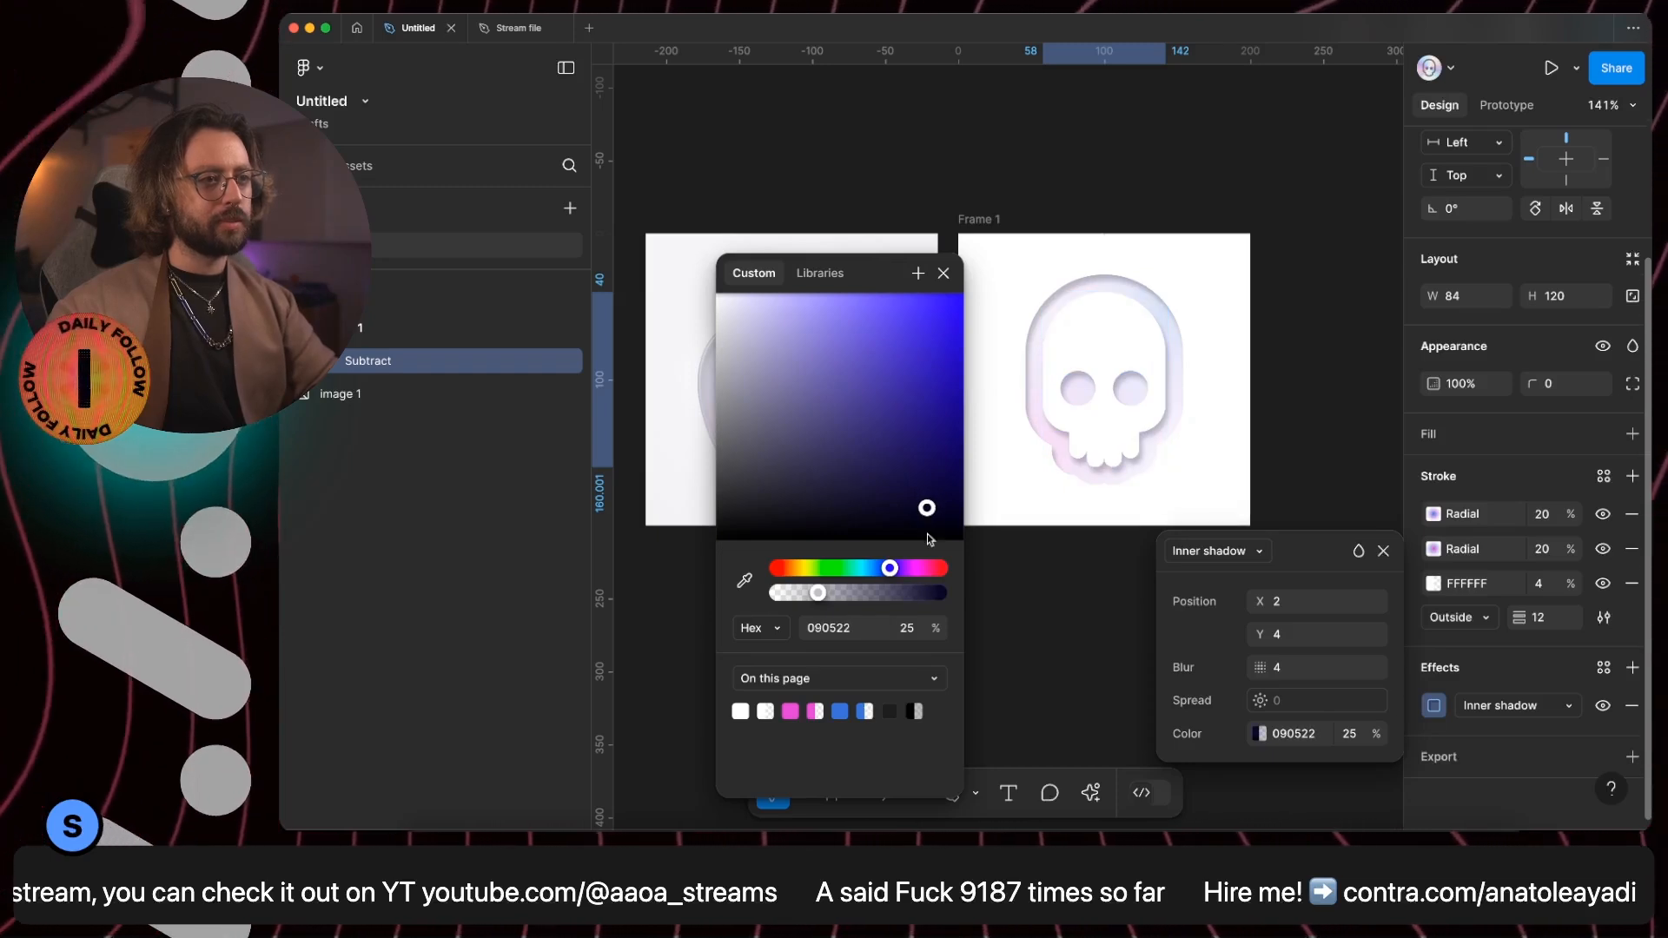
- Set the inner shadow's opacity to 12% and close its settings
click(907, 627)
text(11)
key(Return)
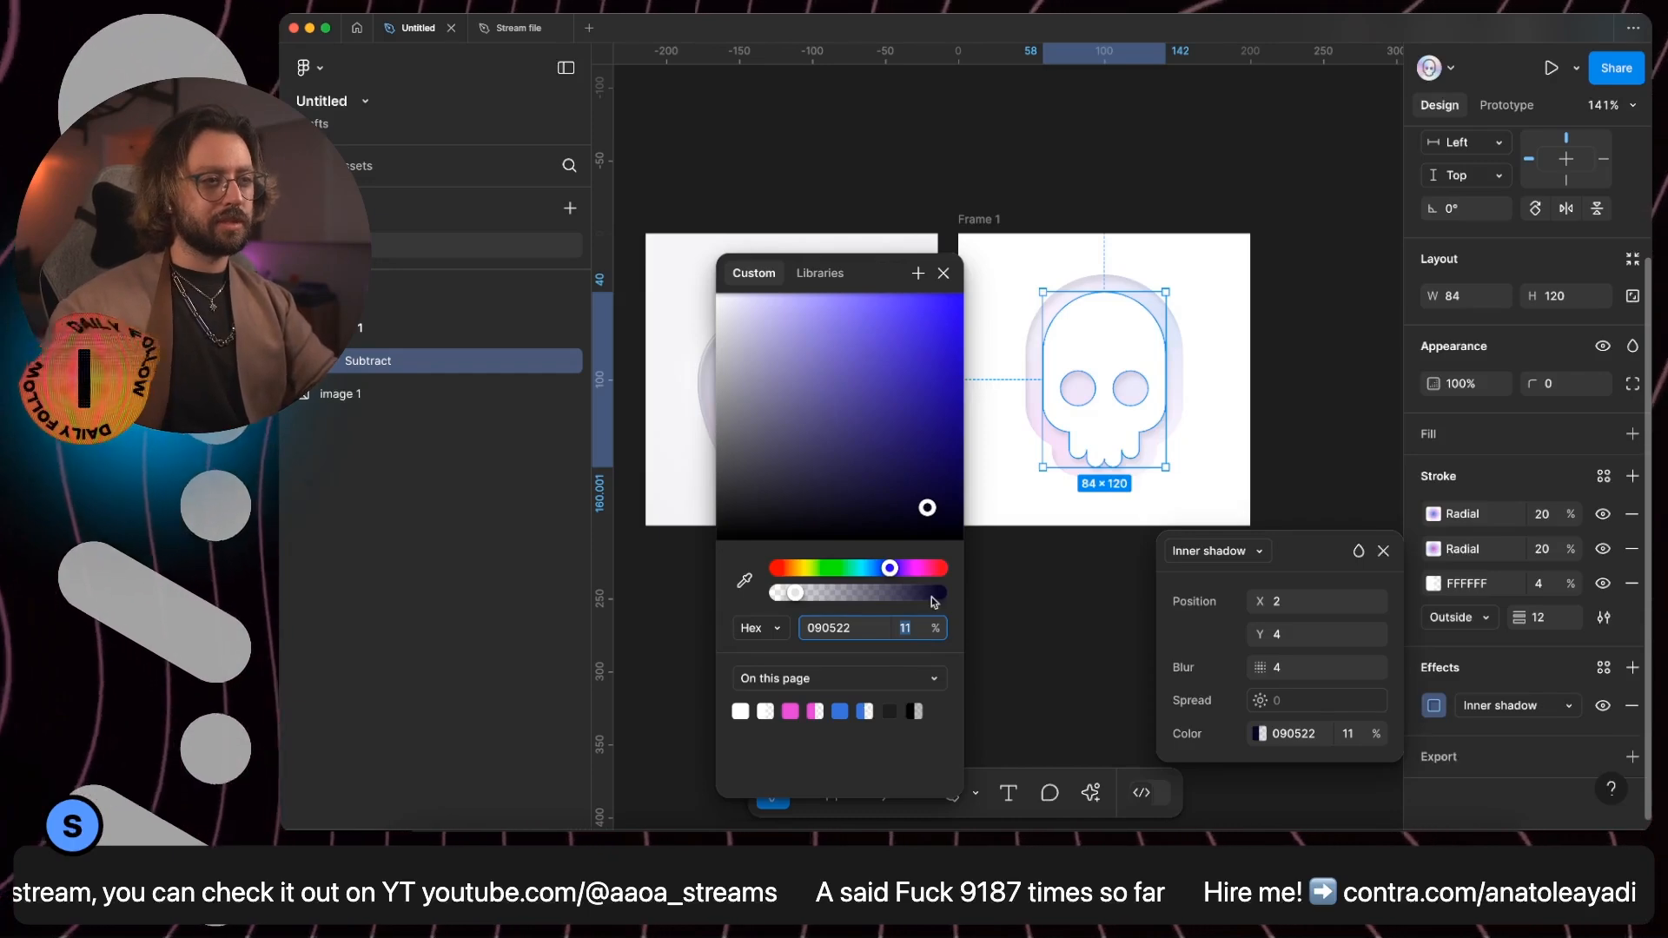
click(1348, 733)
key(Up)
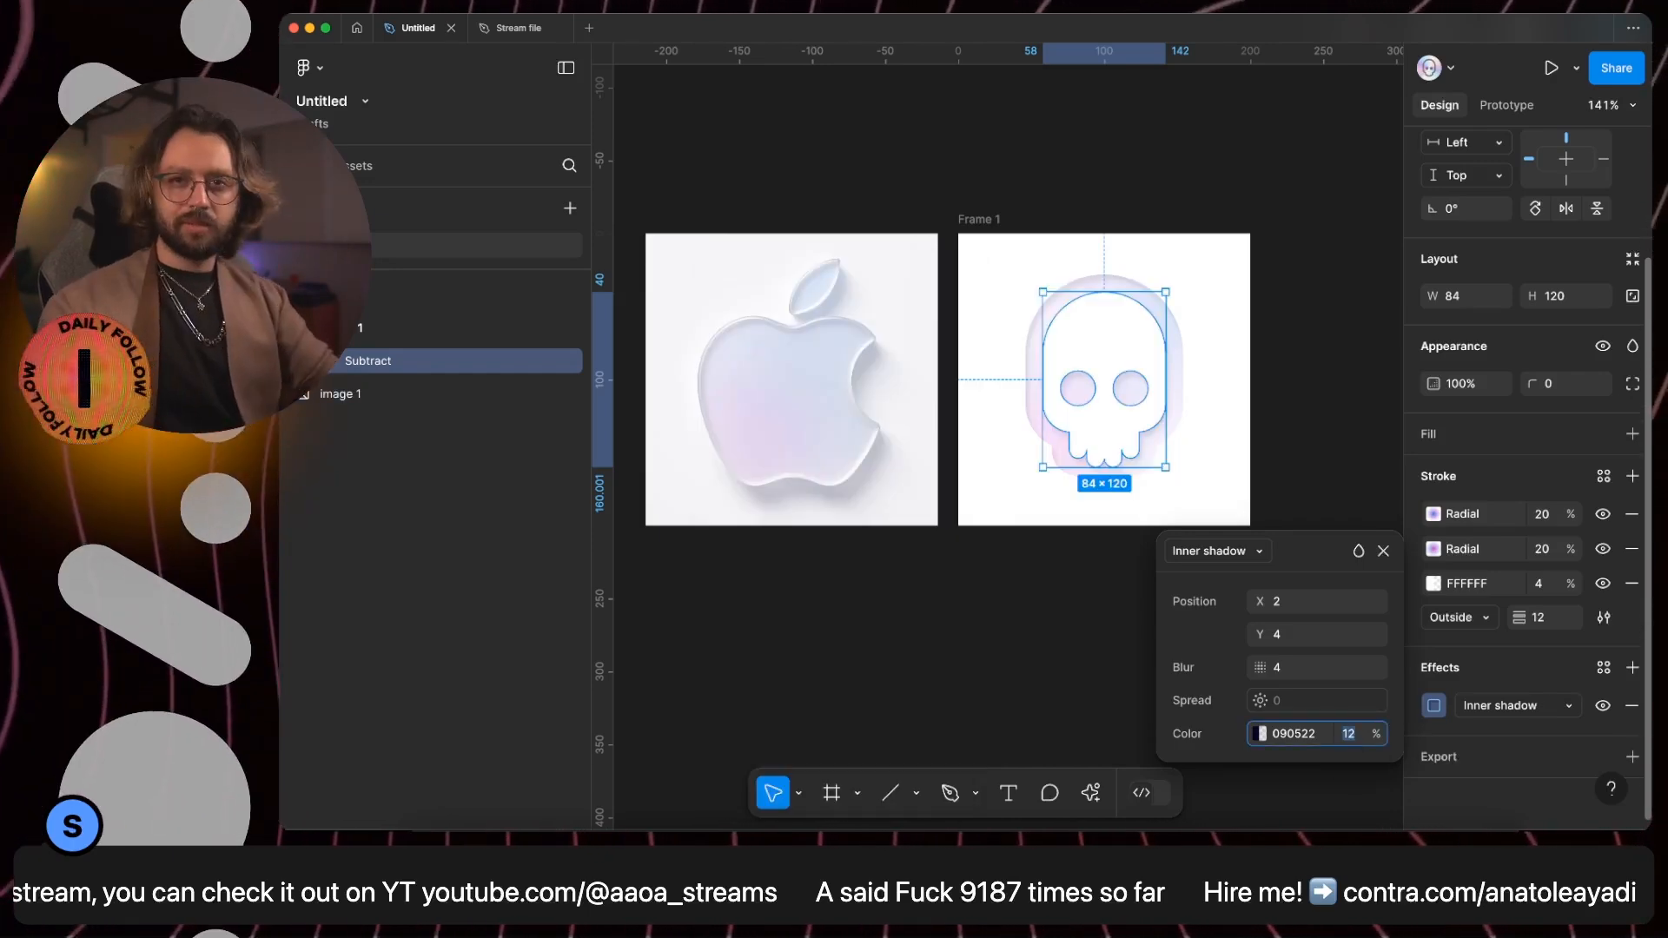
click(1259, 397)
scroll(1502, 728, down, 1)
scroll(1502, 727, down, 3)
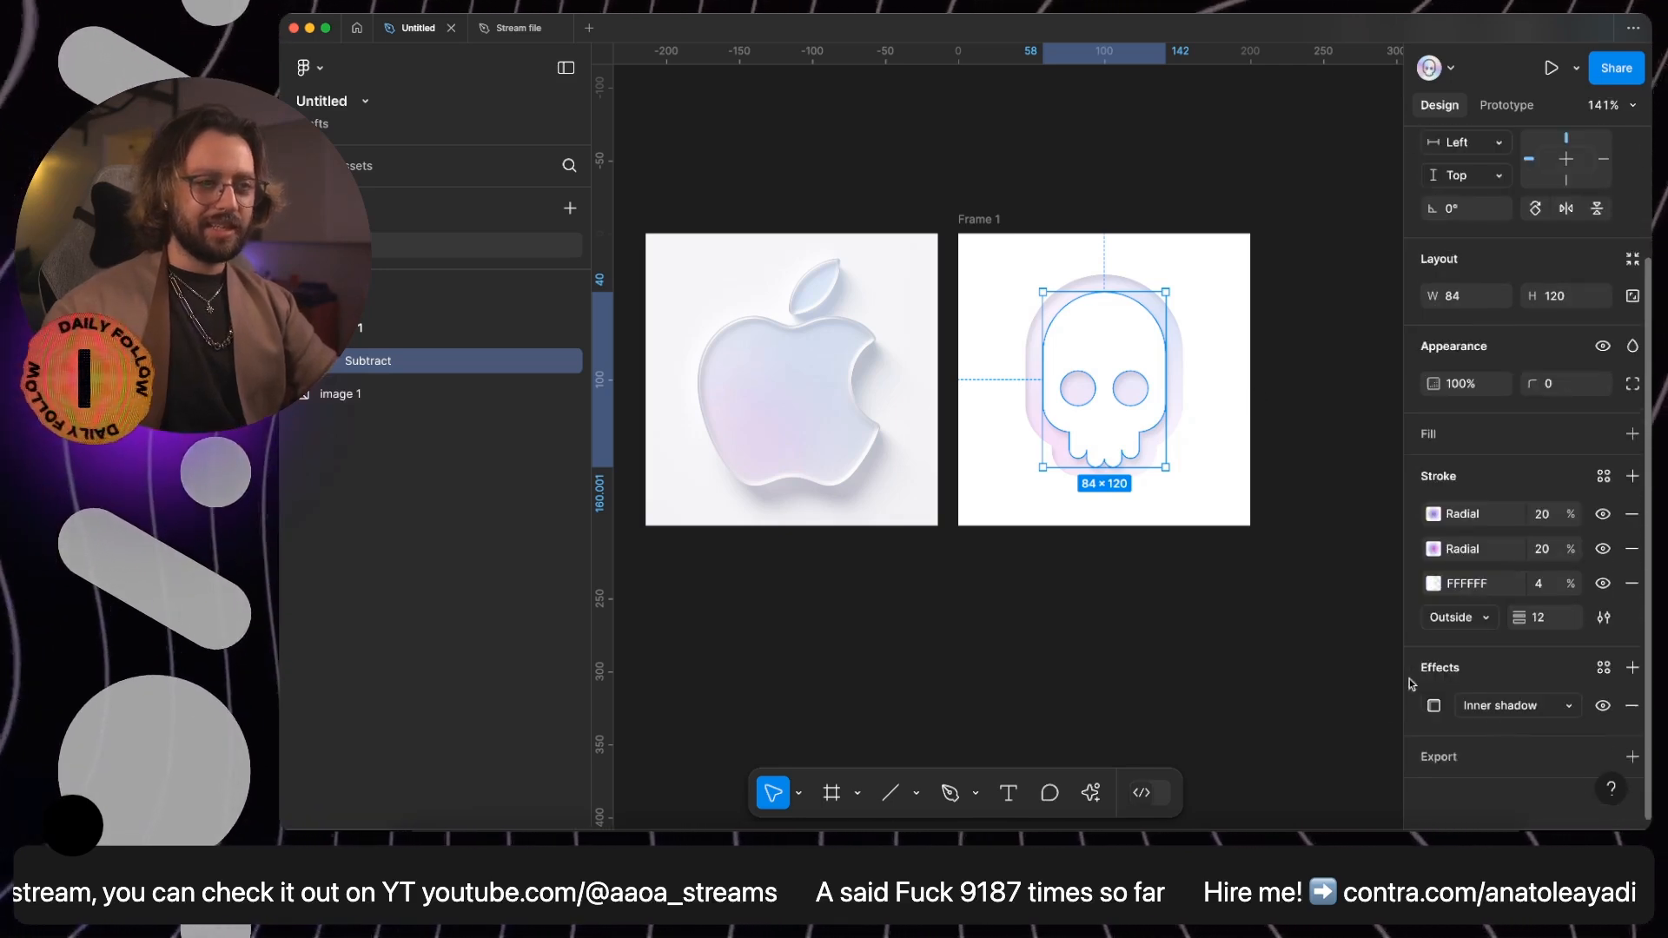
- Add a drop shadow to the skull with an offset of X 4 and Y 7
click(1630, 667)
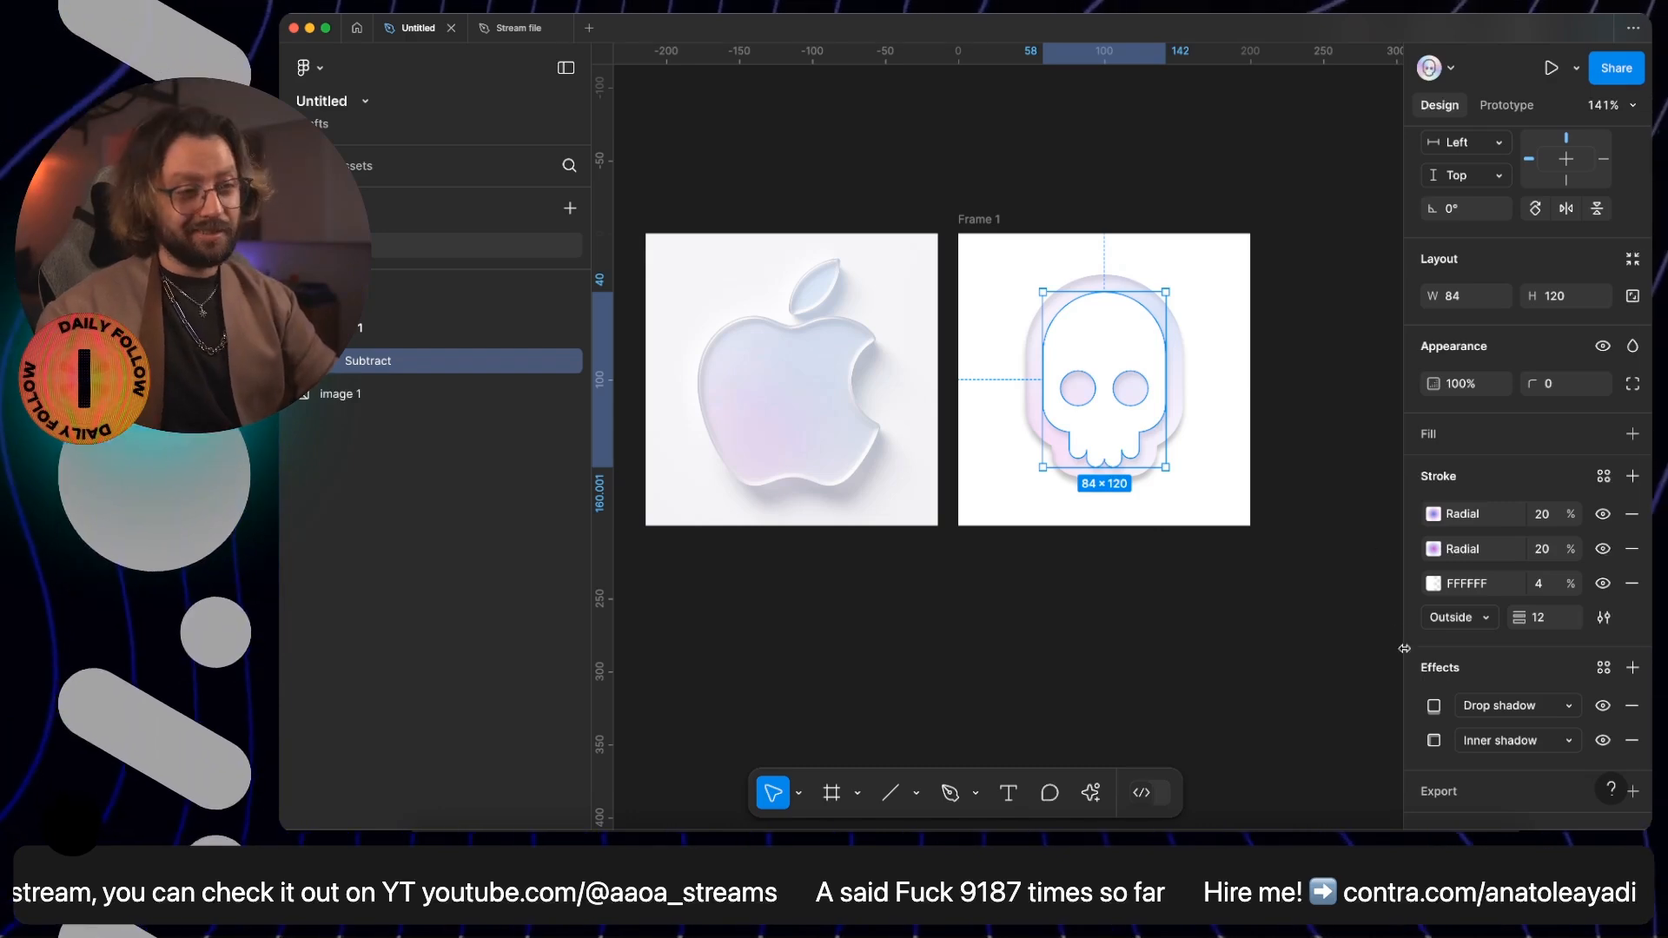
click(1433, 706)
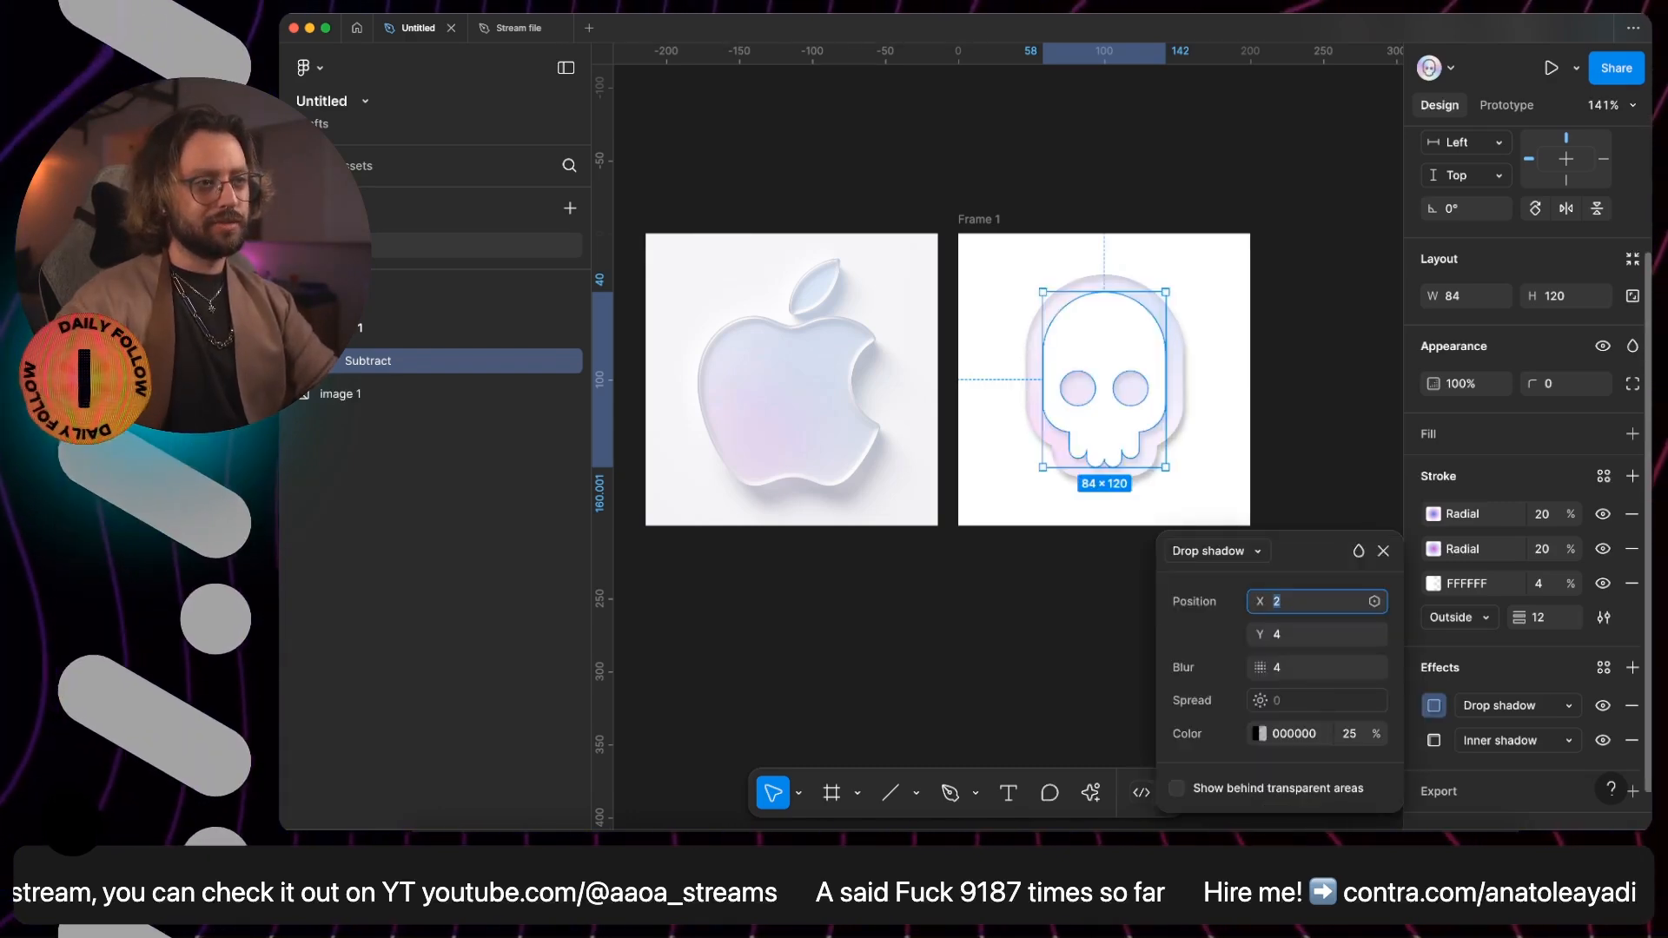
text(4)
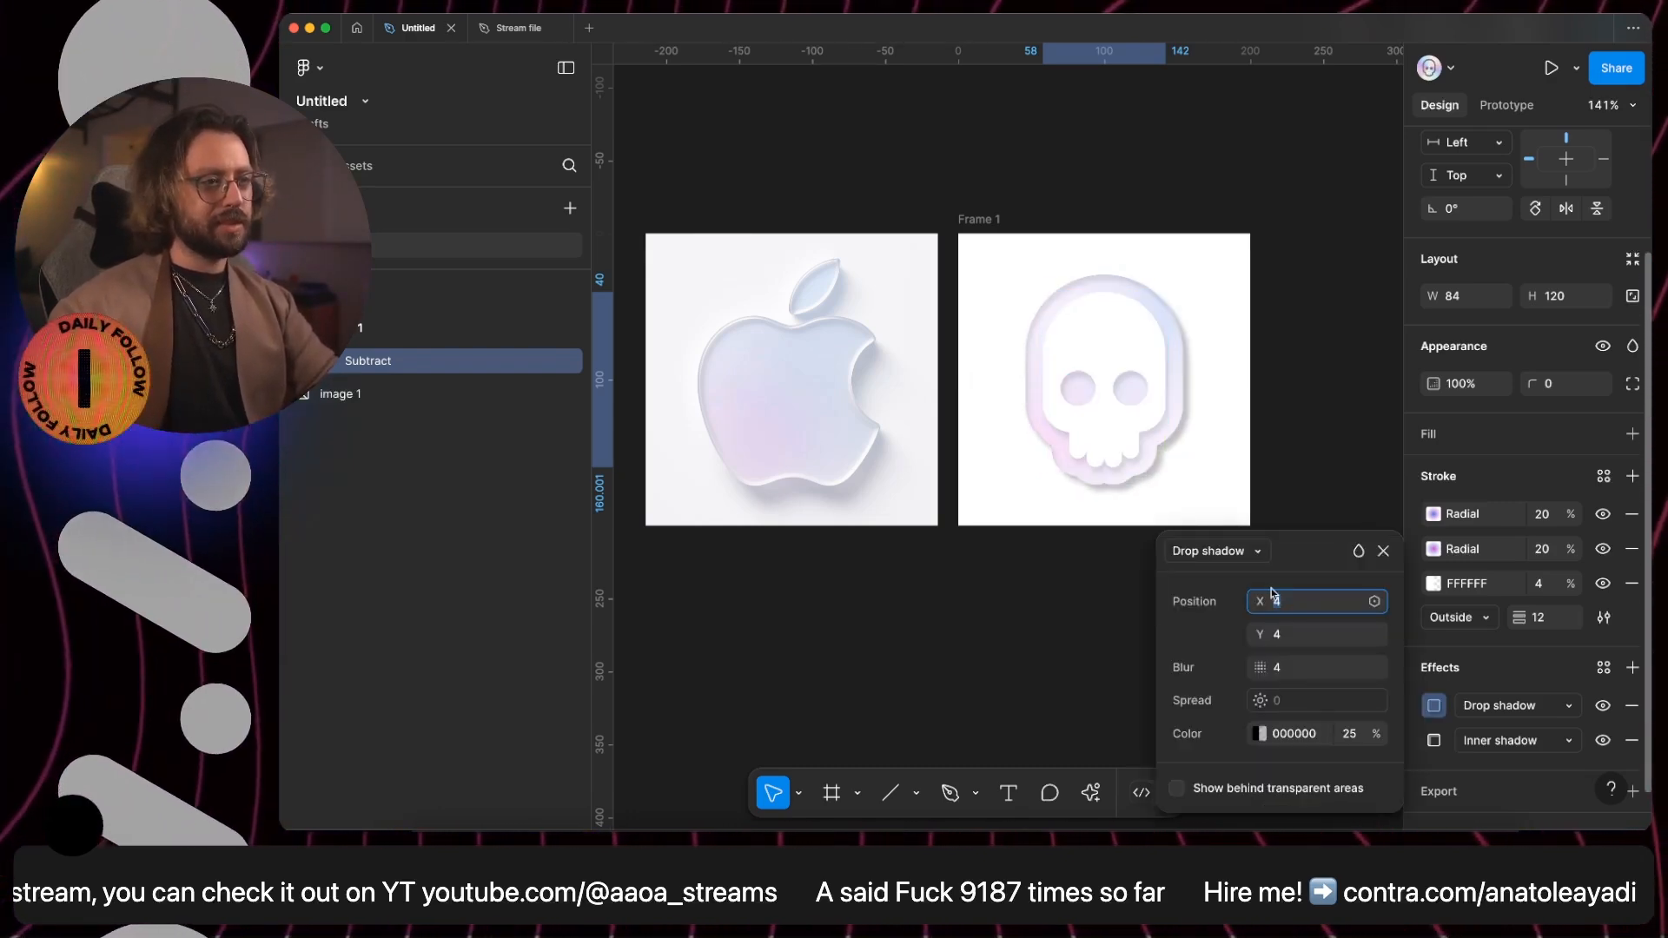
click(1300, 636)
key(Up)
key(Up)
key(Up)
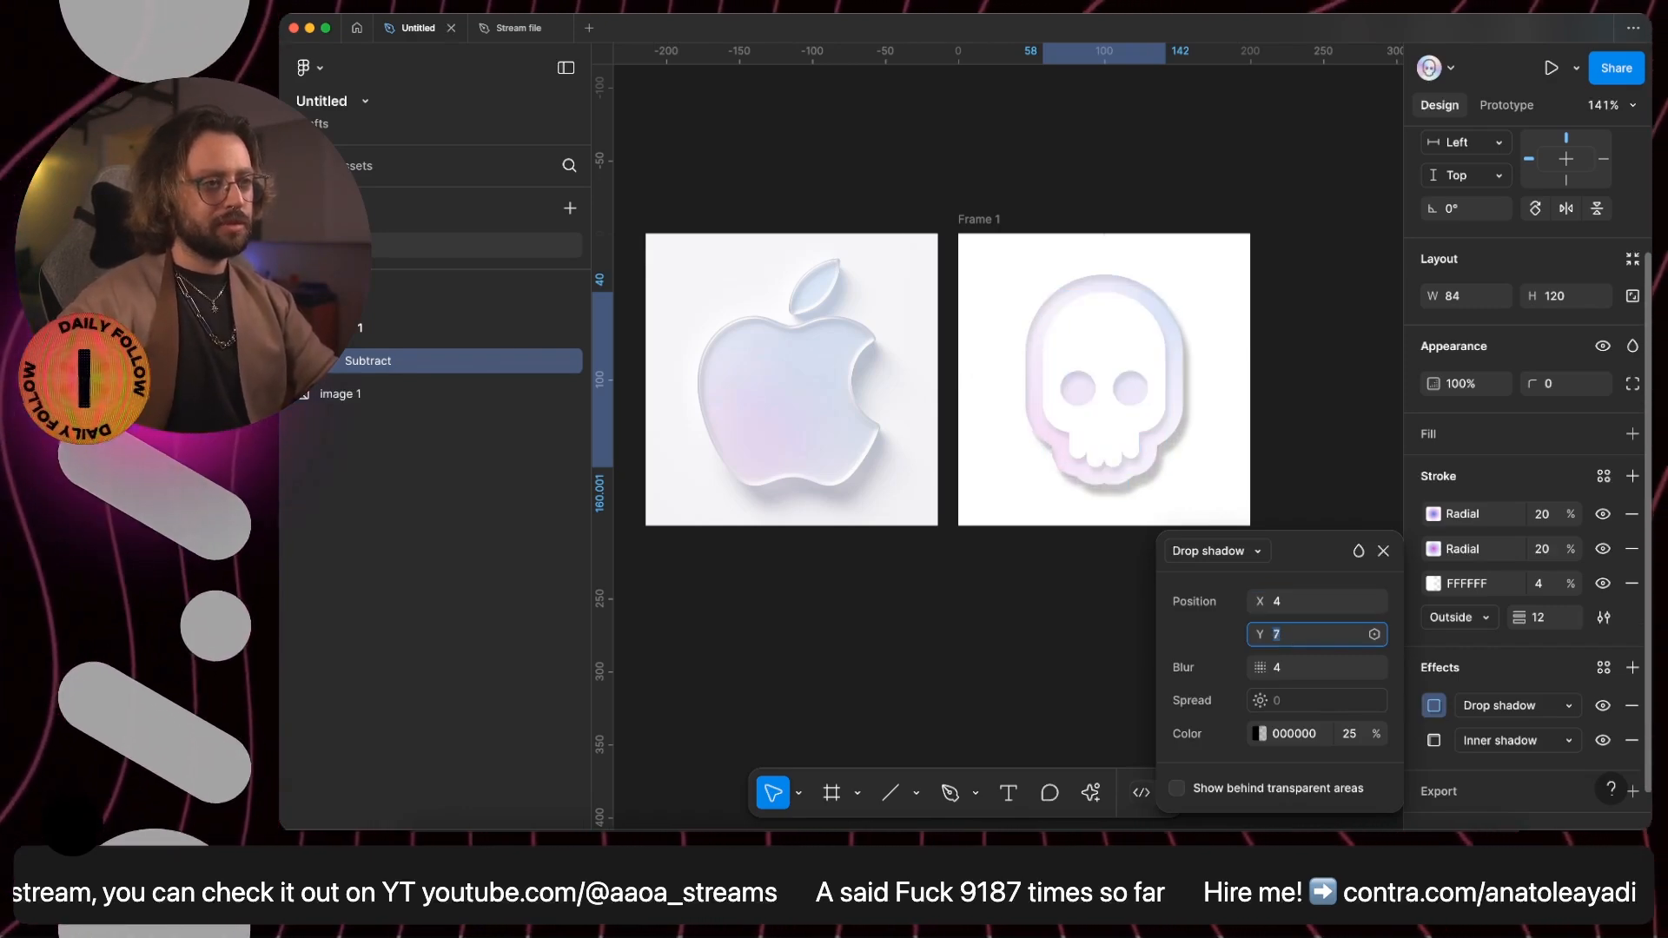
- Set the skull's drop shadow blur to 10
click(1325, 664)
key(Up)
key(Up)
key(Up)
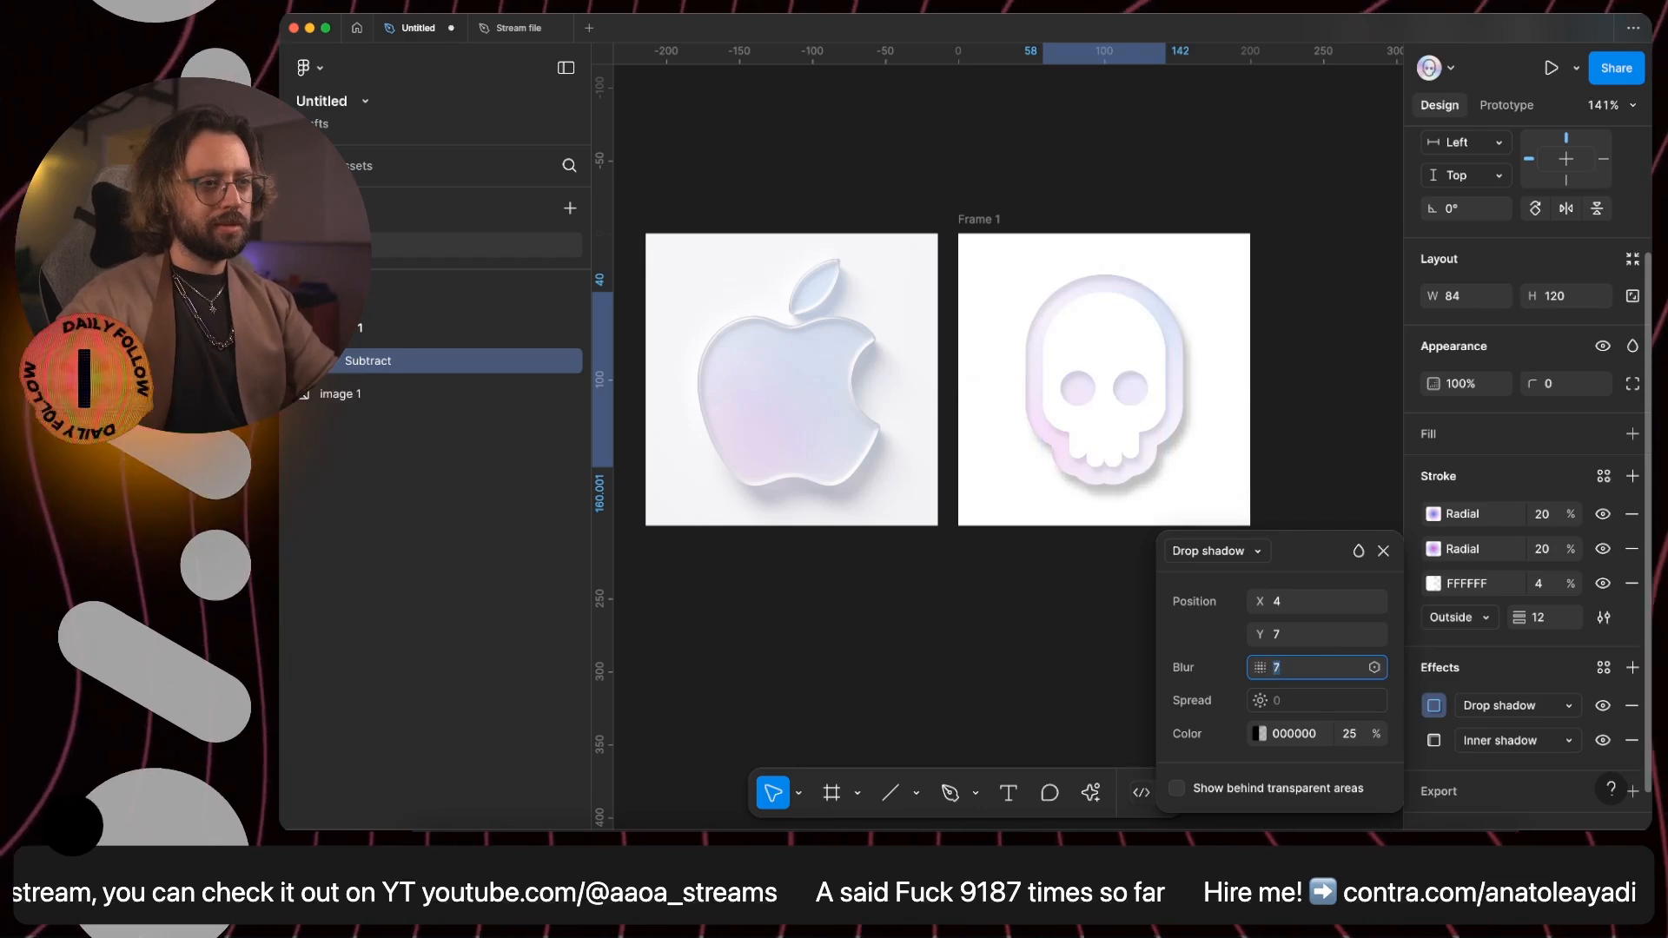
- Compare the Apple logo's shadow with the skull's and colour the skull's drop shadow dark purple, 190746
scroll(800, 504, up, 5)
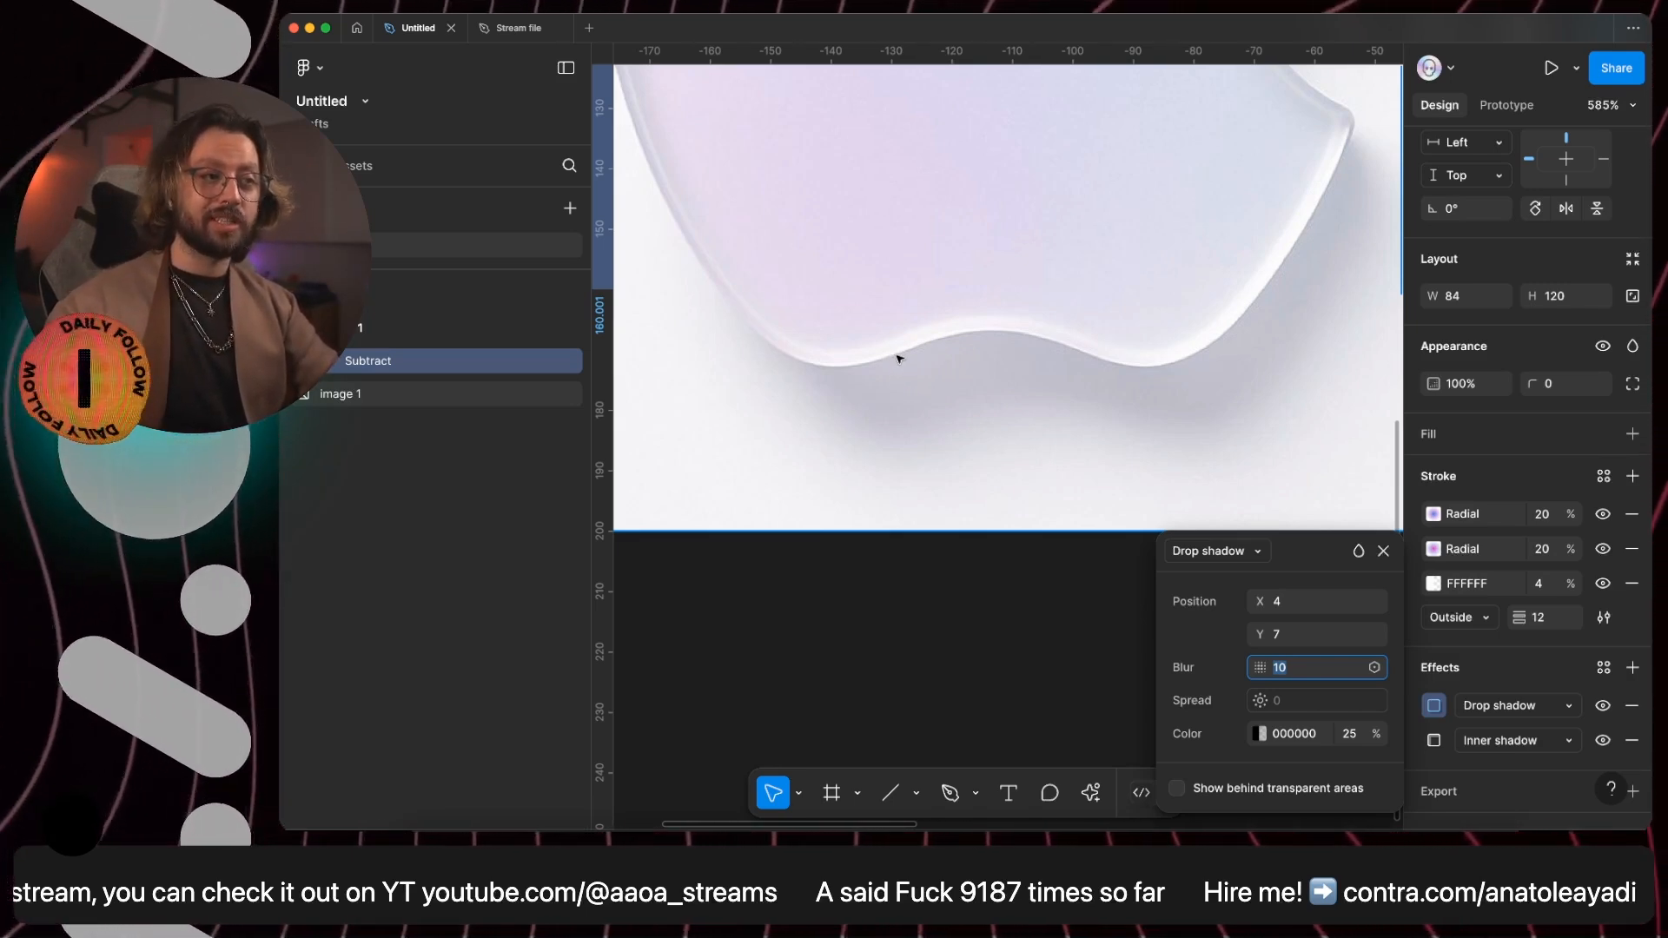
scroll(927, 369, down, 5)
scroll(1025, 400, right, 5)
scroll(1028, 402, up, 3)
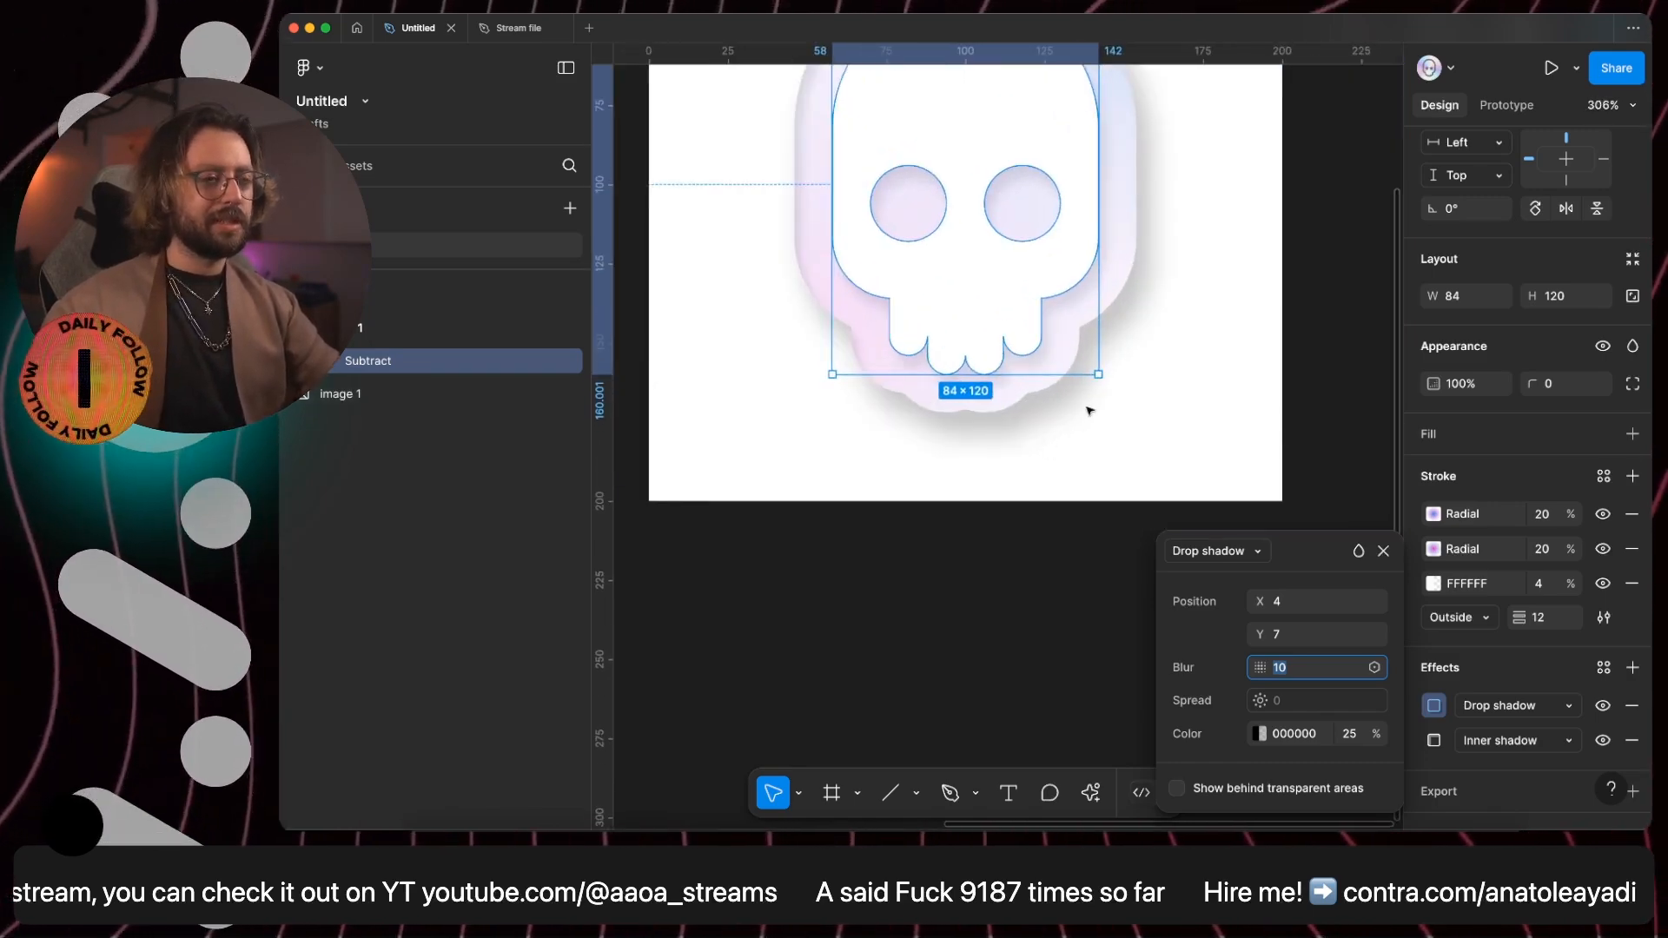
scroll(1090, 417, left, 1)
scroll(1135, 426, left, 5)
scroll(1136, 426, down, 3)
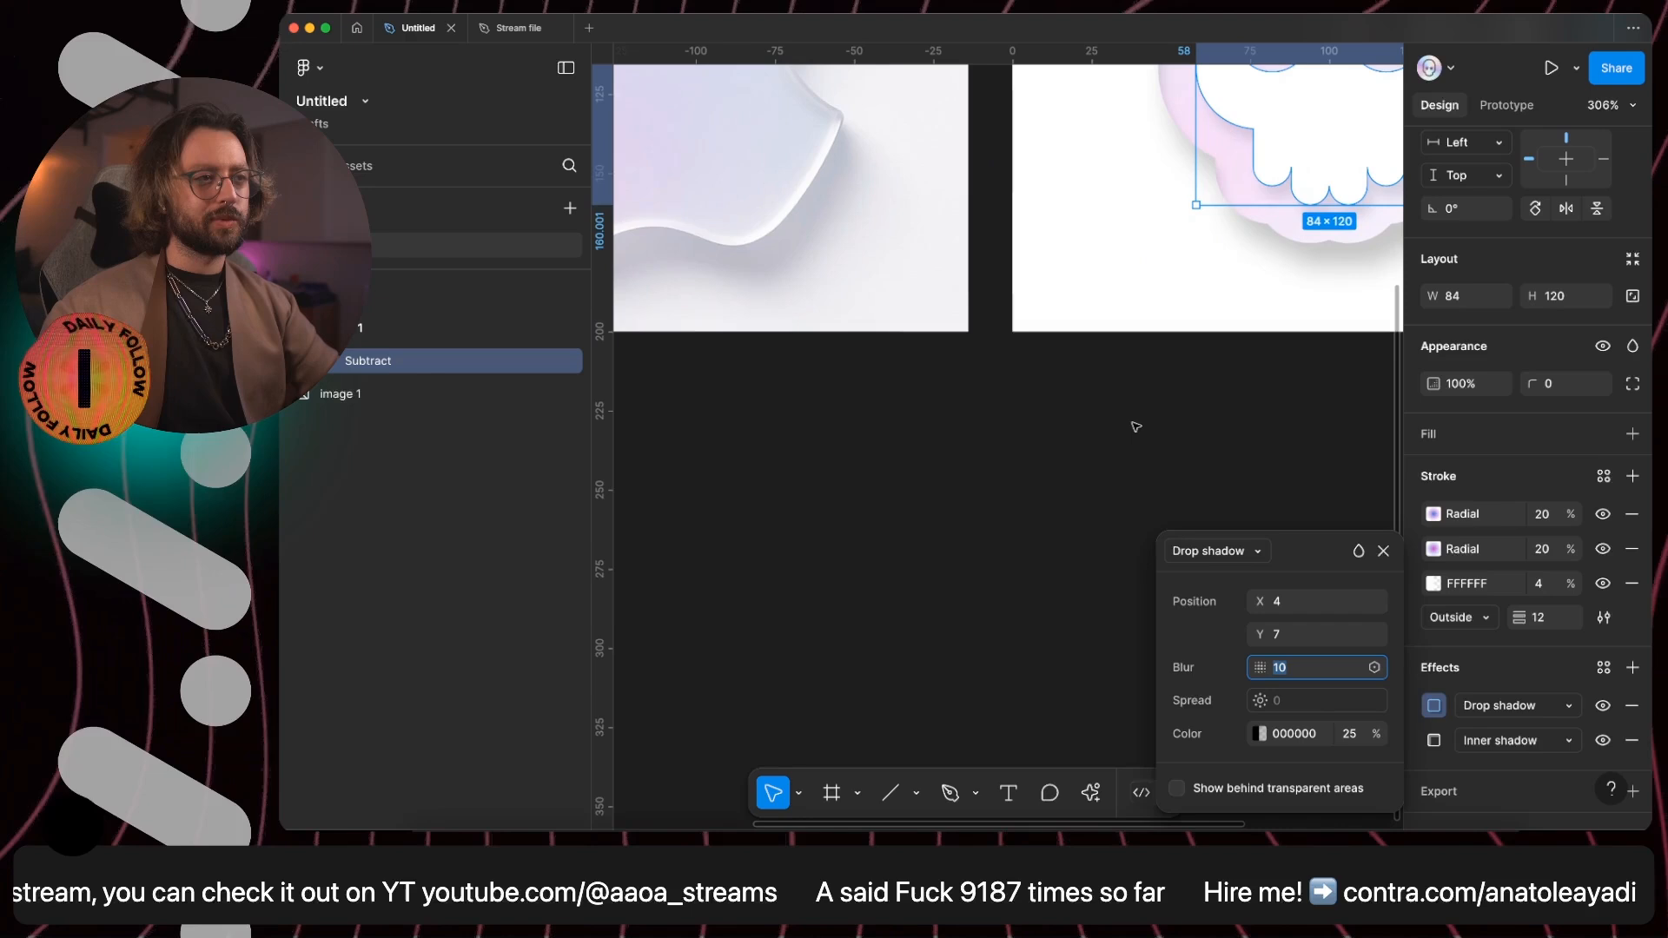
click(1260, 734)
click(1078, 584)
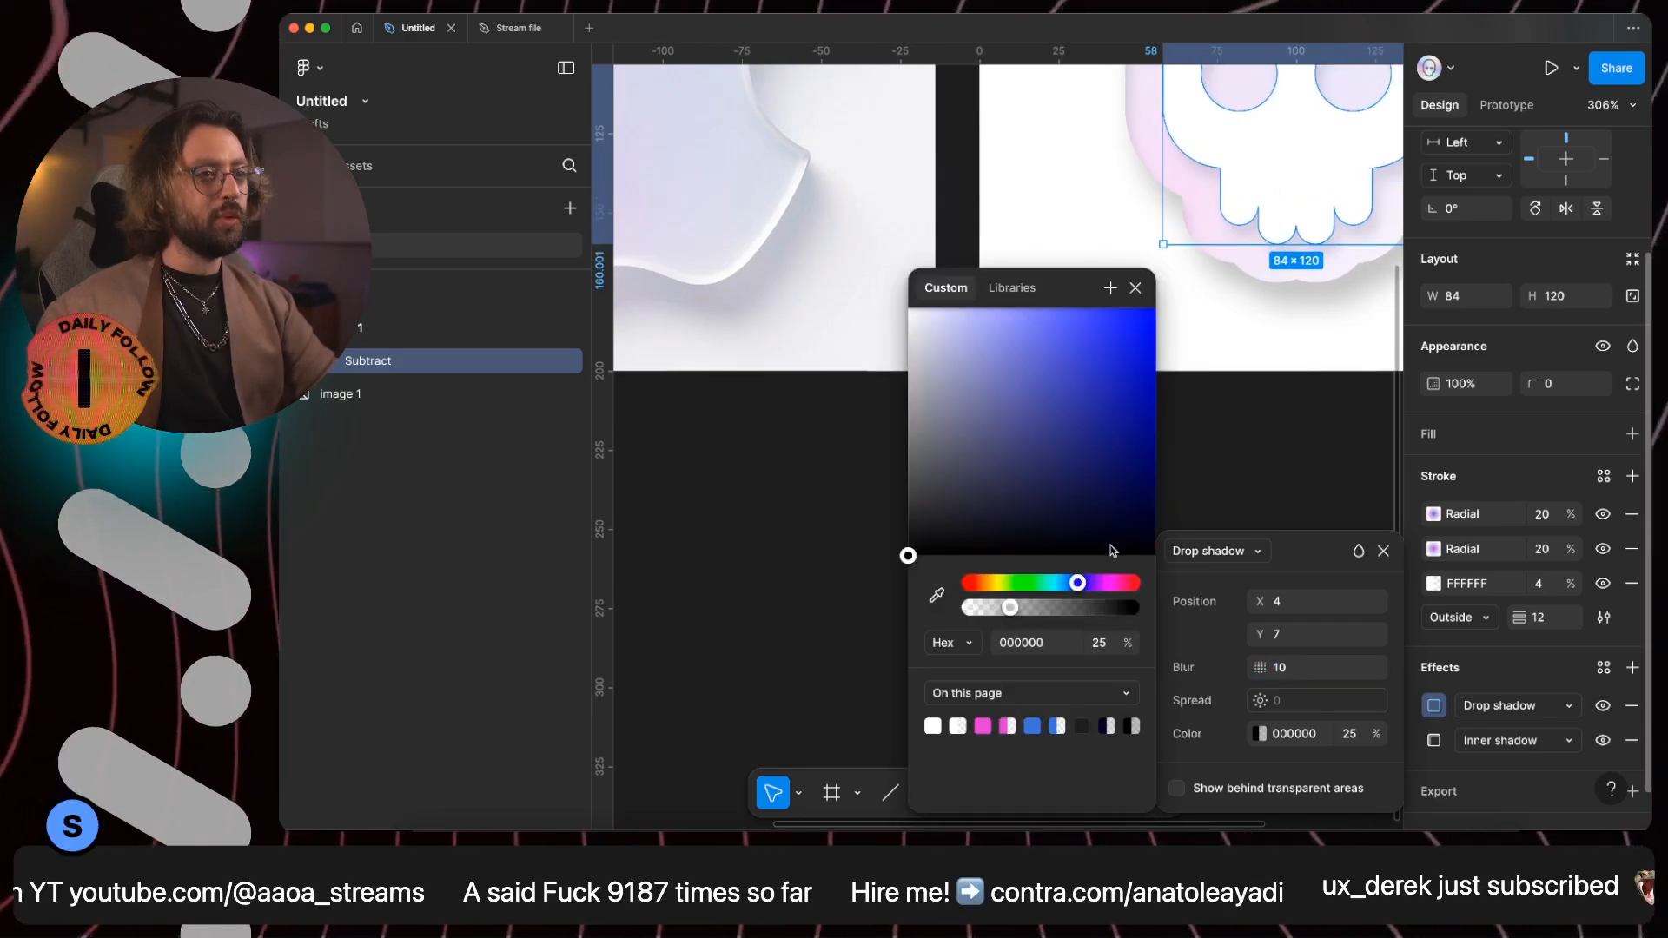
click(1086, 583)
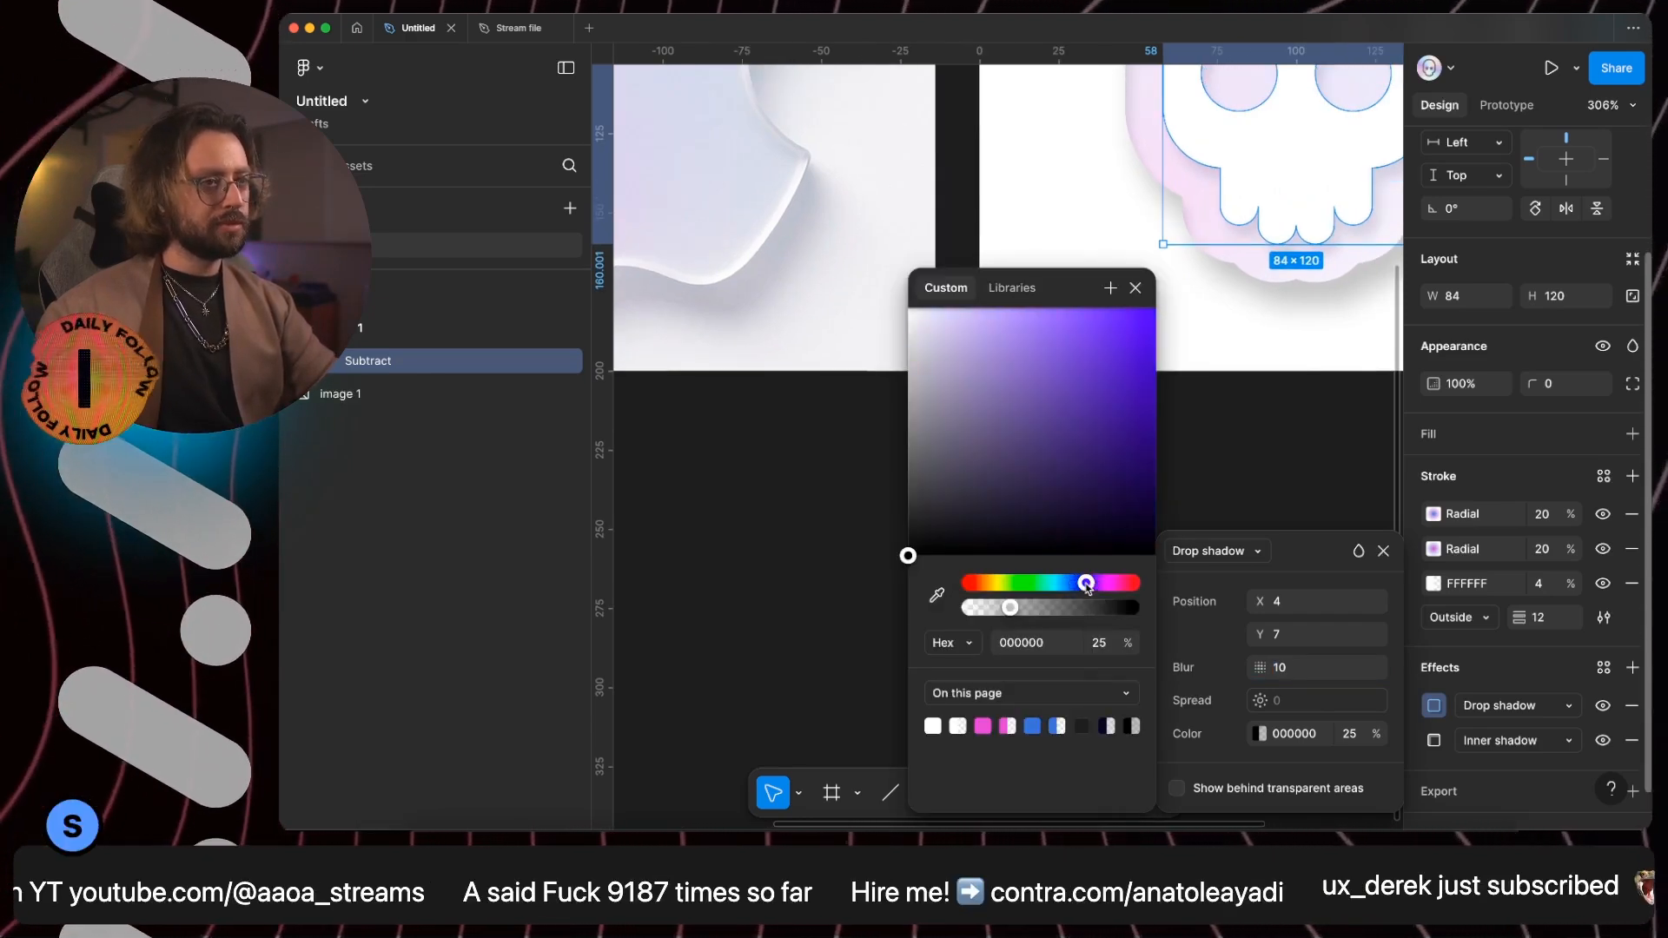
drag(1121, 522, 1133, 490)
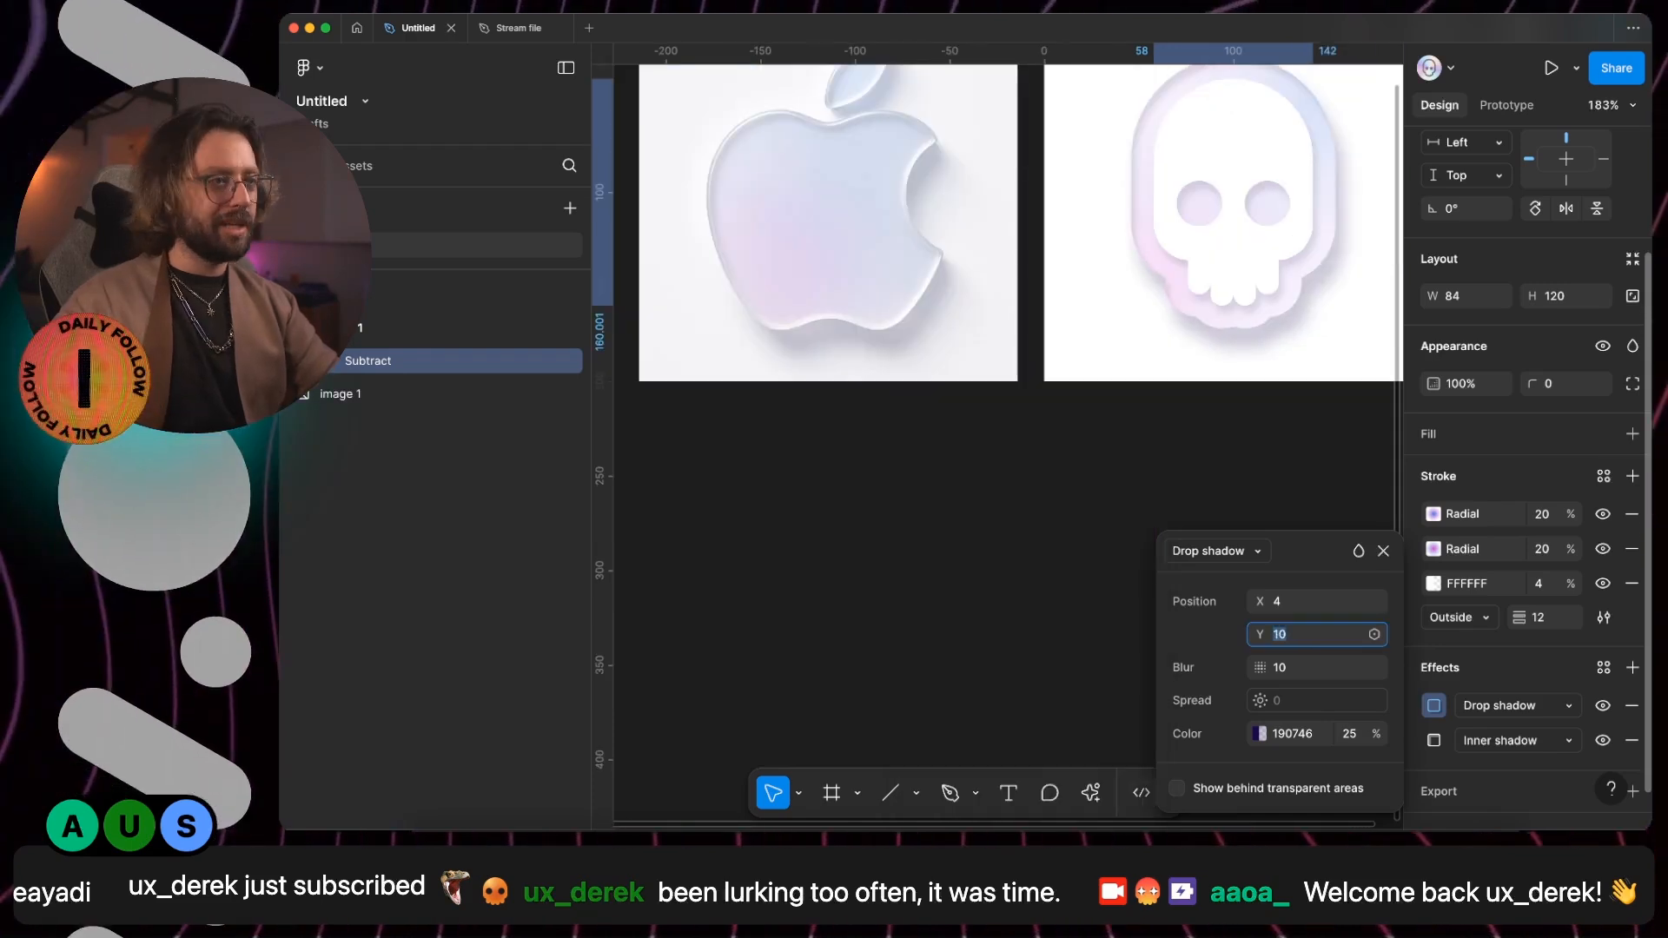
- Set the drop shadow's offset to X 6 and Y 12
key(Up)
key(Up)
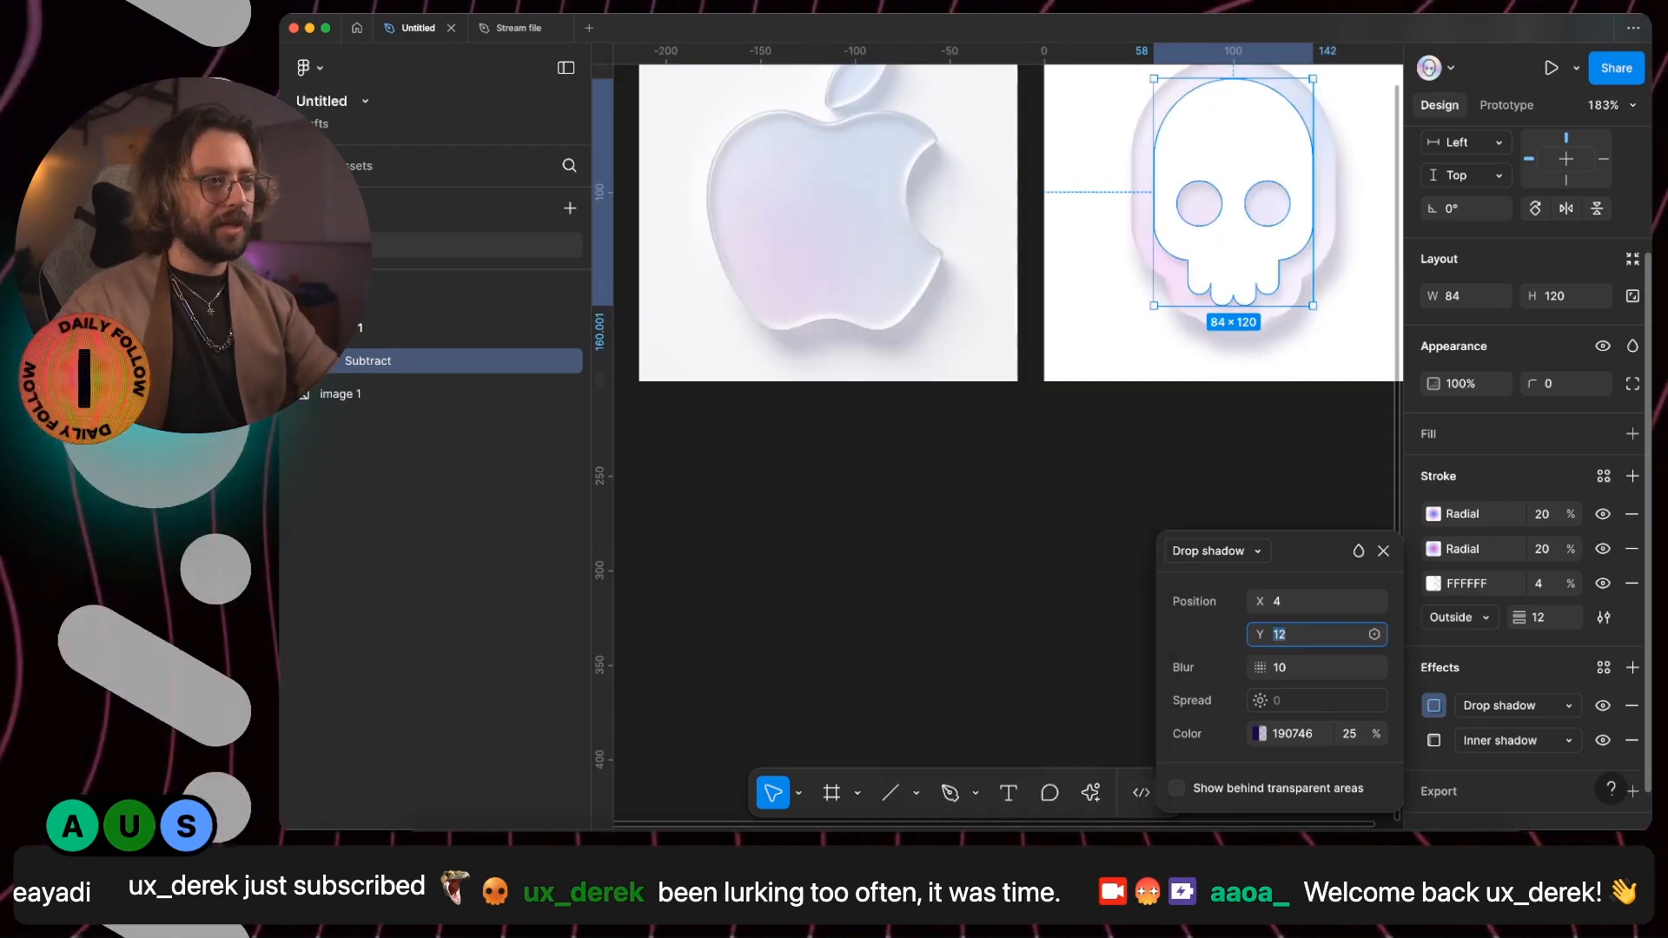
click(1320, 603)
key(Up)
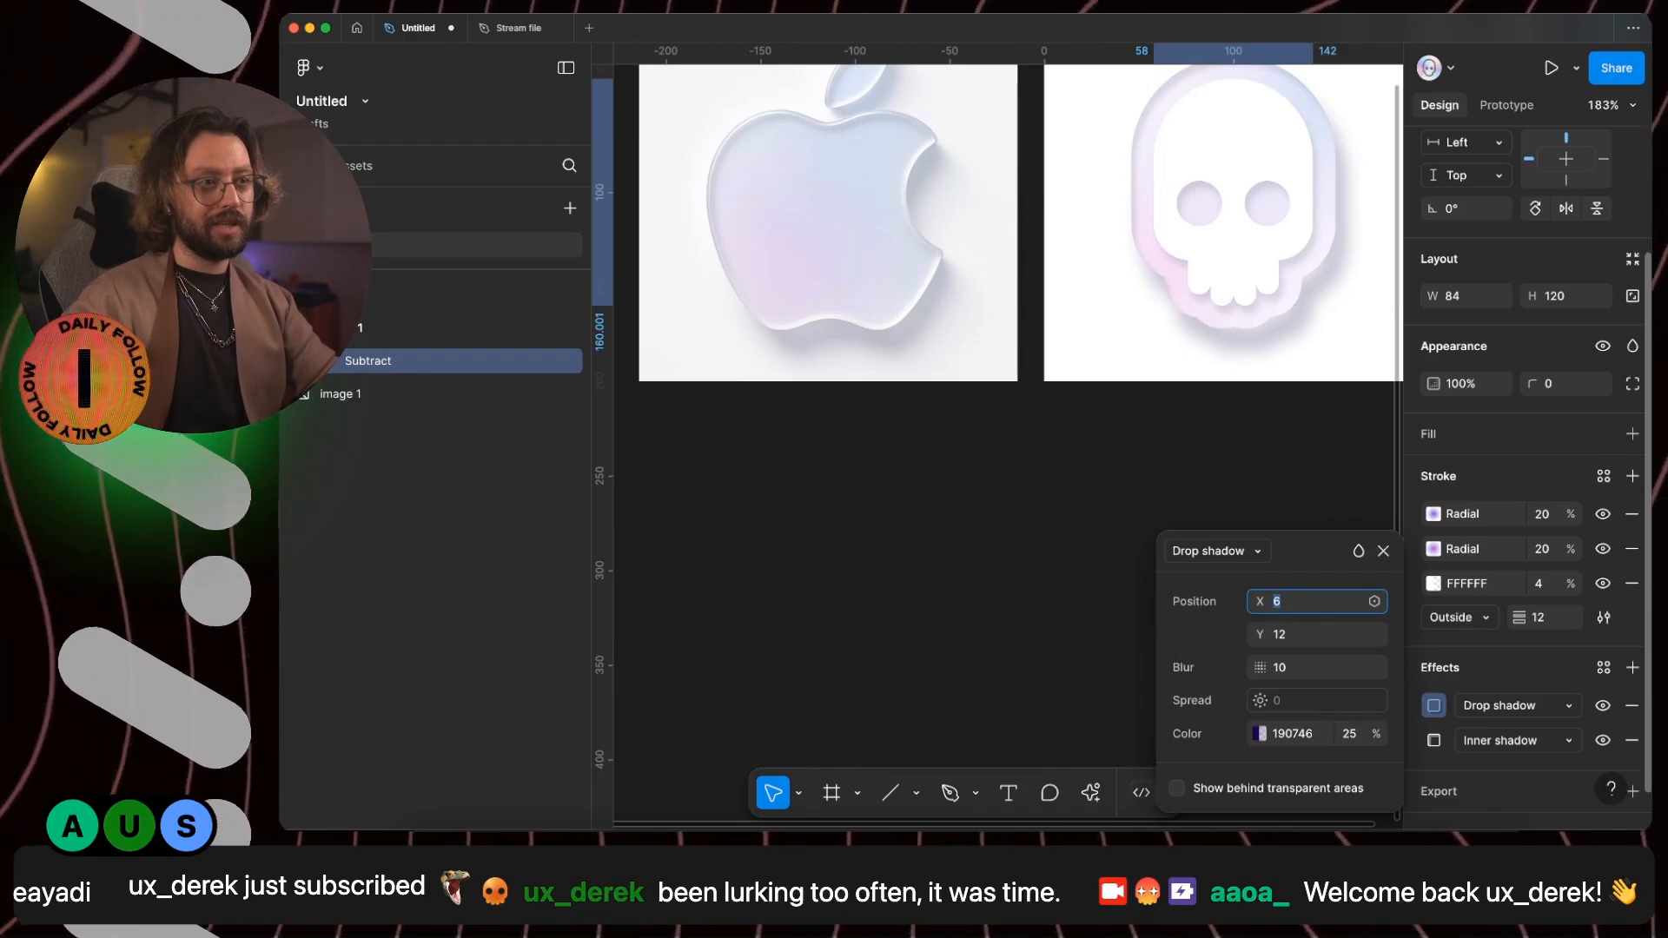
- Deselect the skull and compare its shadow and lower edges closely with those of the Apple logo reference
scroll(1270, 445, up, 5)
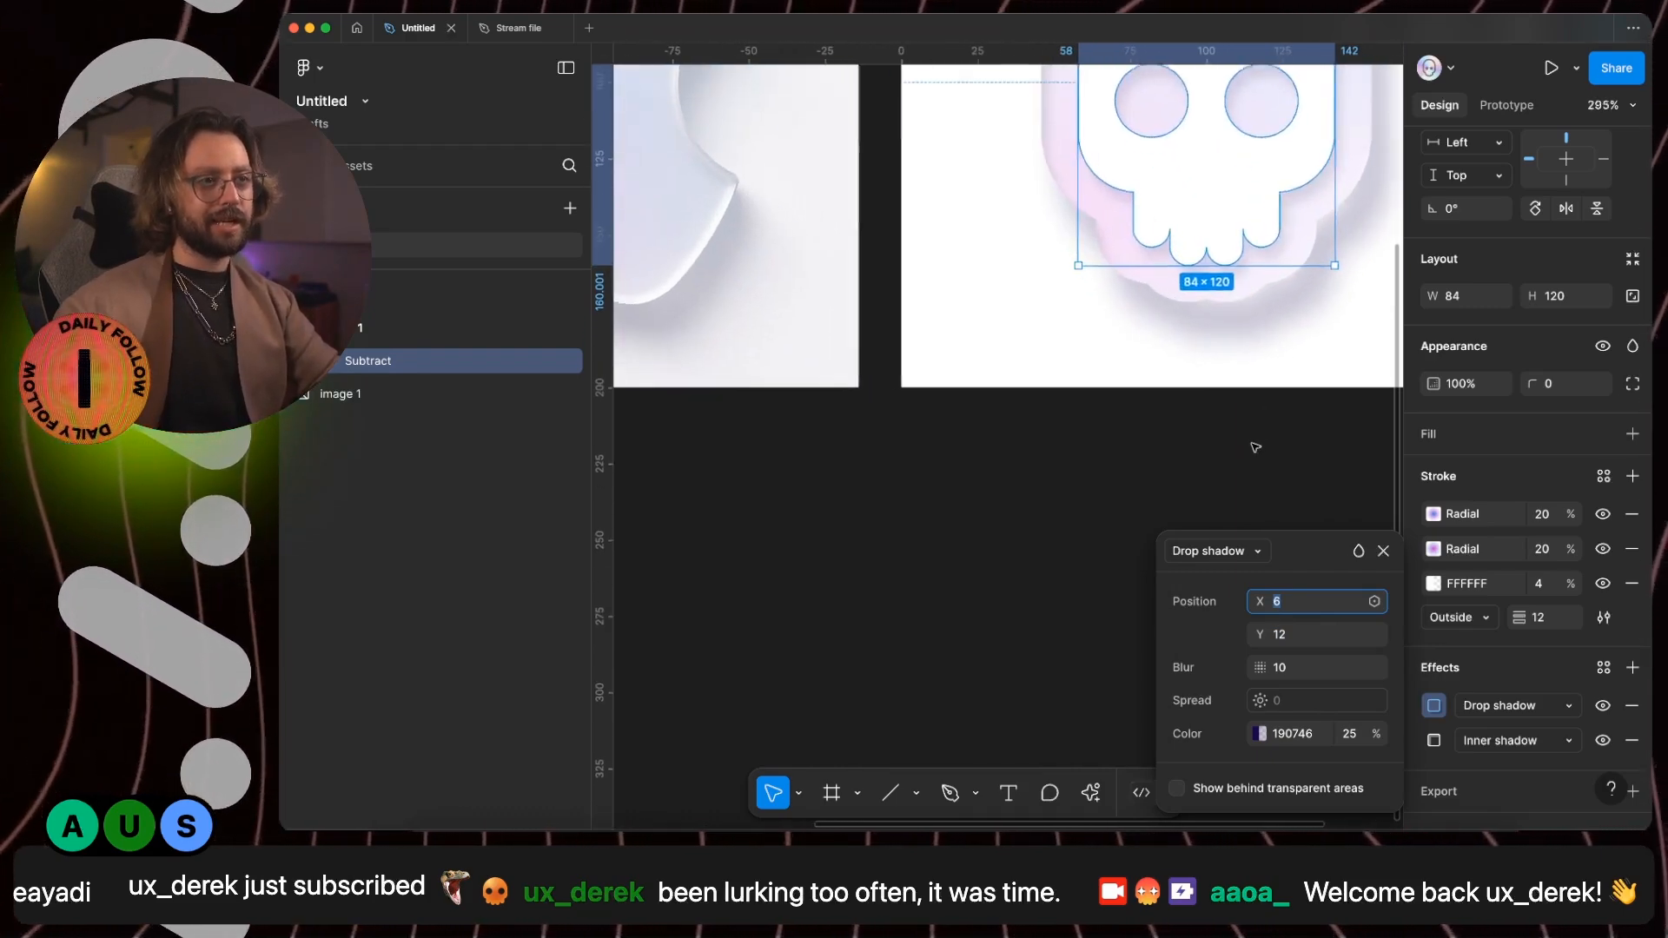
click(1256, 434)
scroll(1276, 298, up, 5)
scroll(1277, 295, down, 2)
scroll(1278, 296, right, 3)
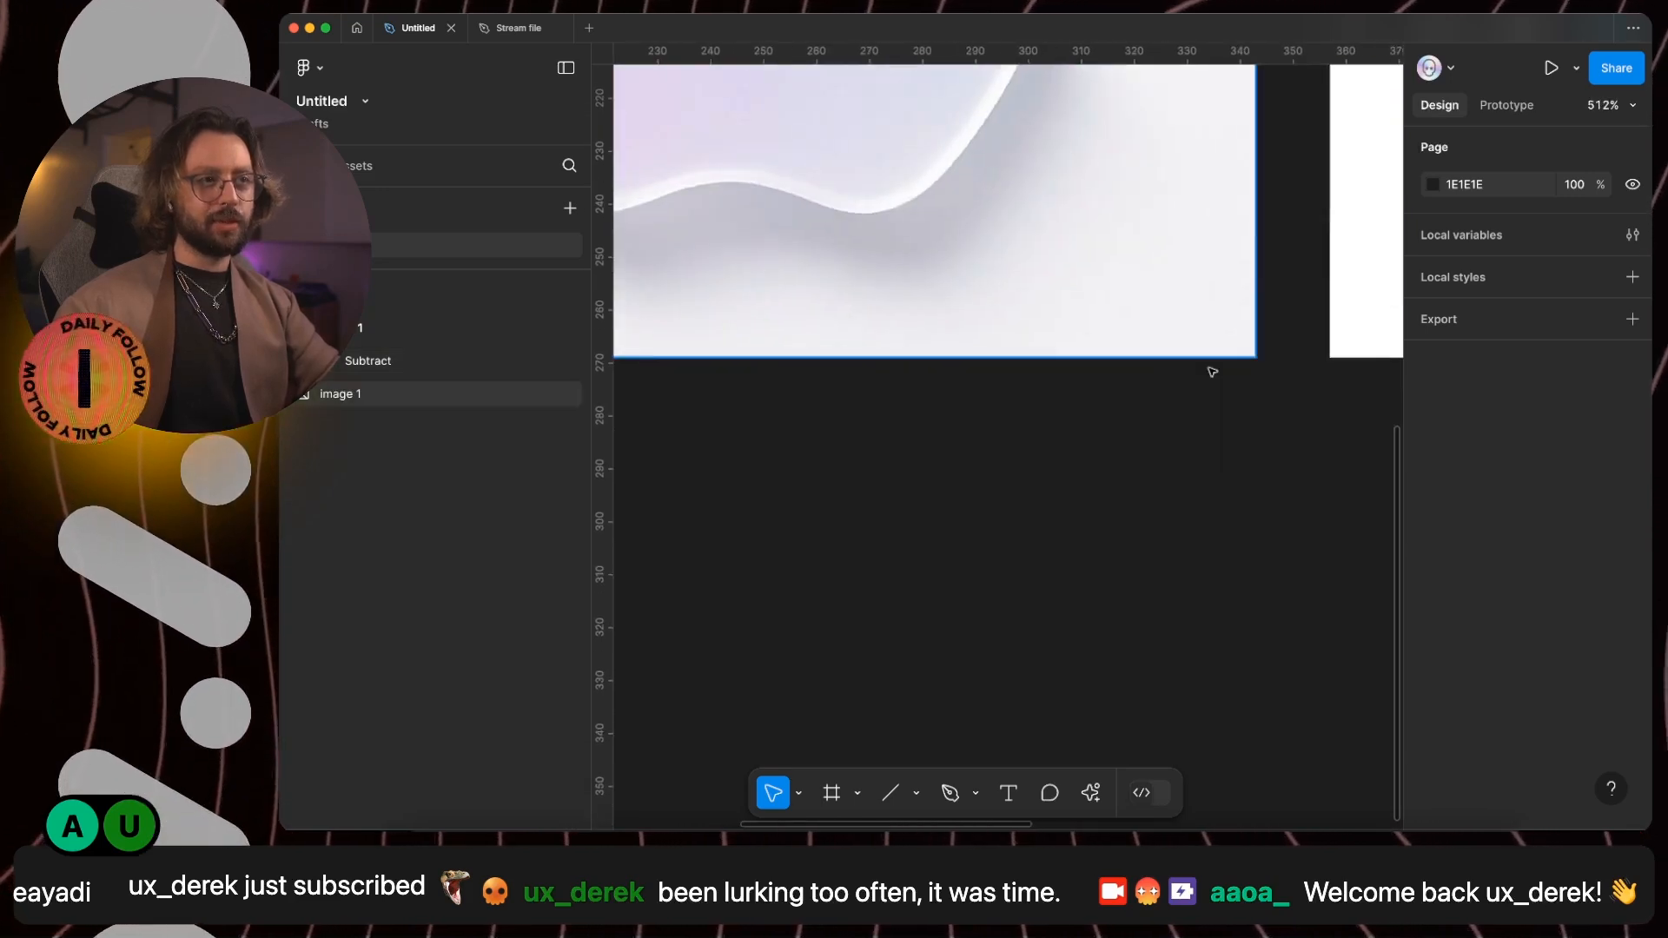
scroll(1135, 335, down, 3)
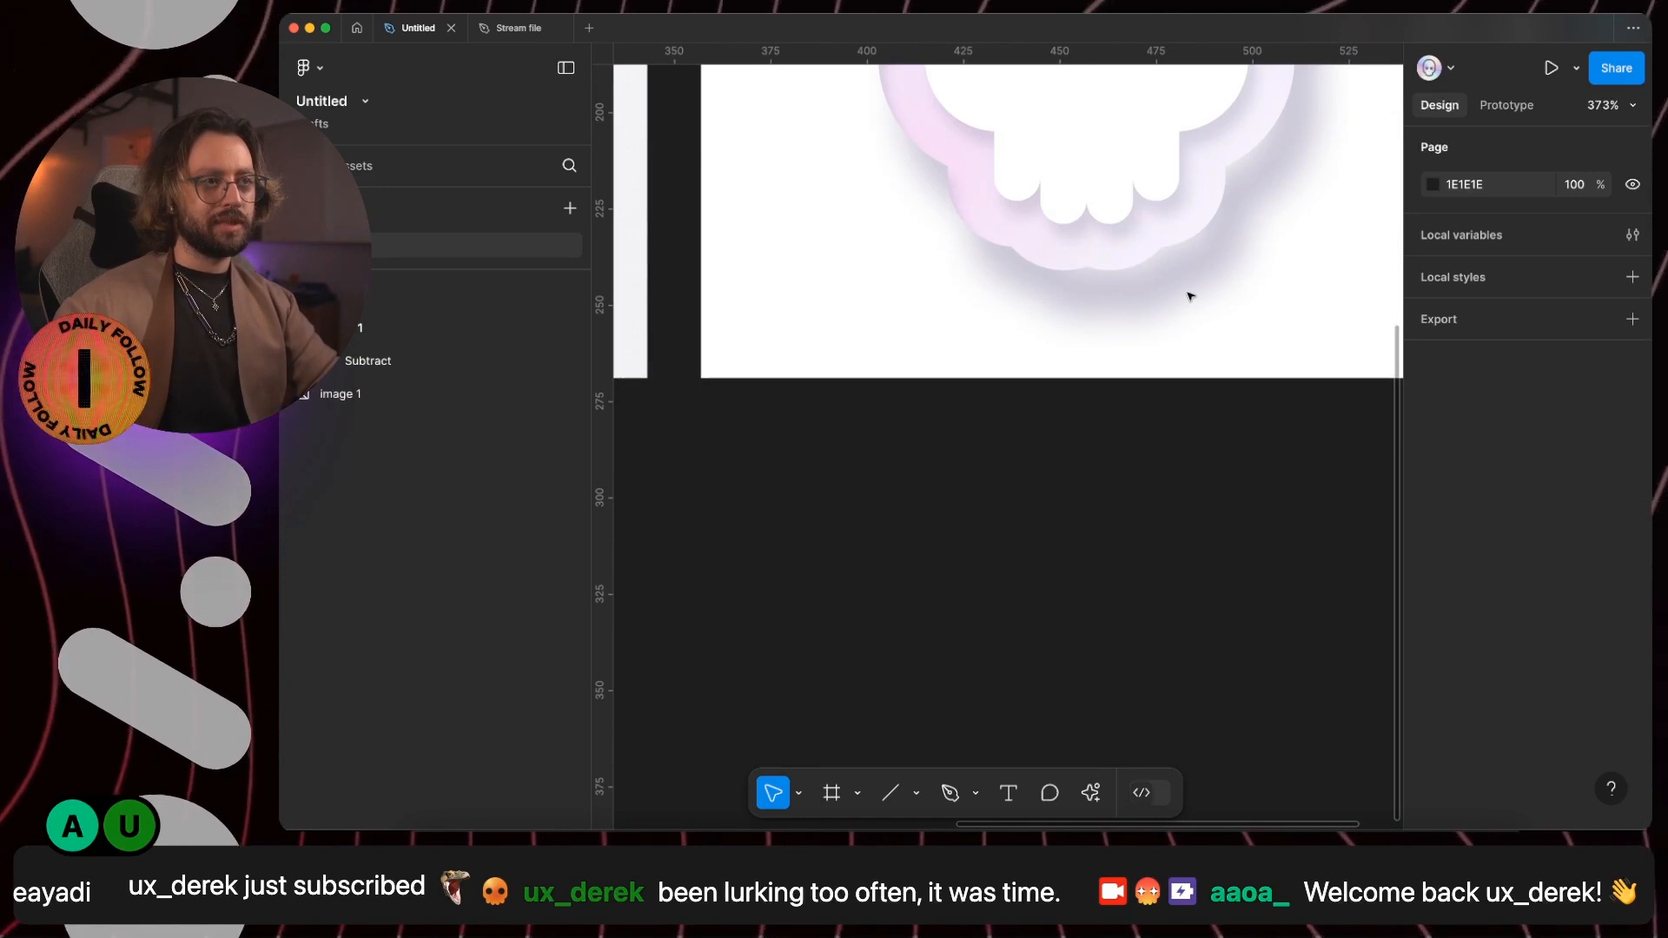
scroll(1187, 295, down, 5)
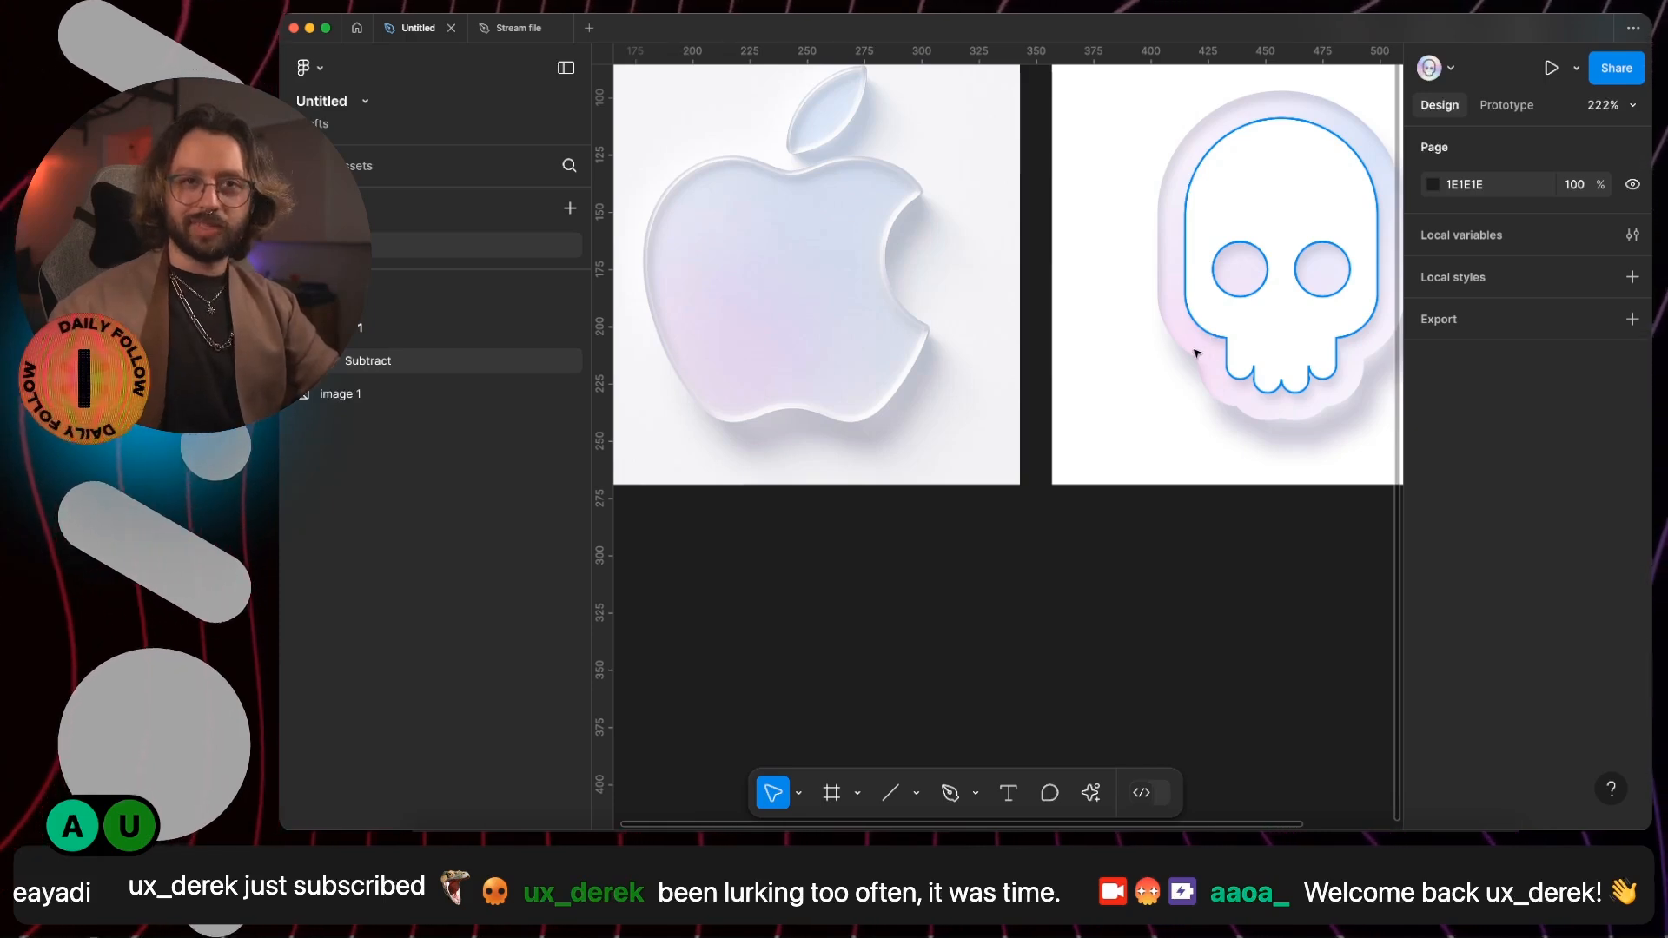
scroll(1172, 338, right, 2)
scroll(1172, 338, right, 3)
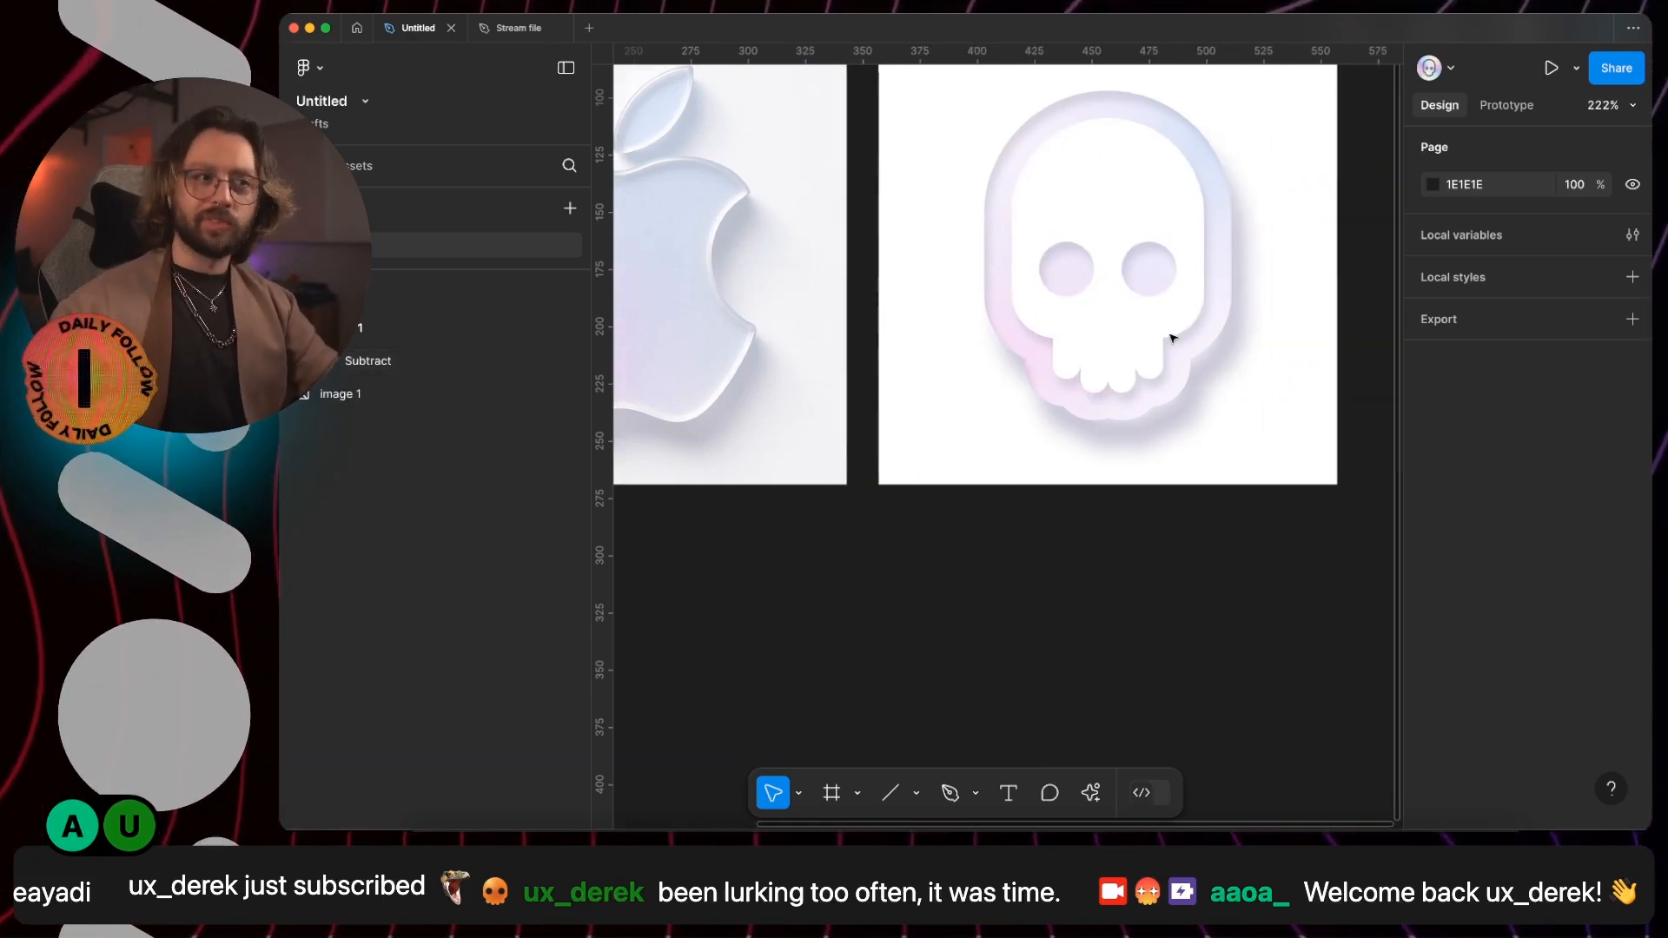
- Add a second inner shadow effect to the skull and open its settings
click(1128, 414)
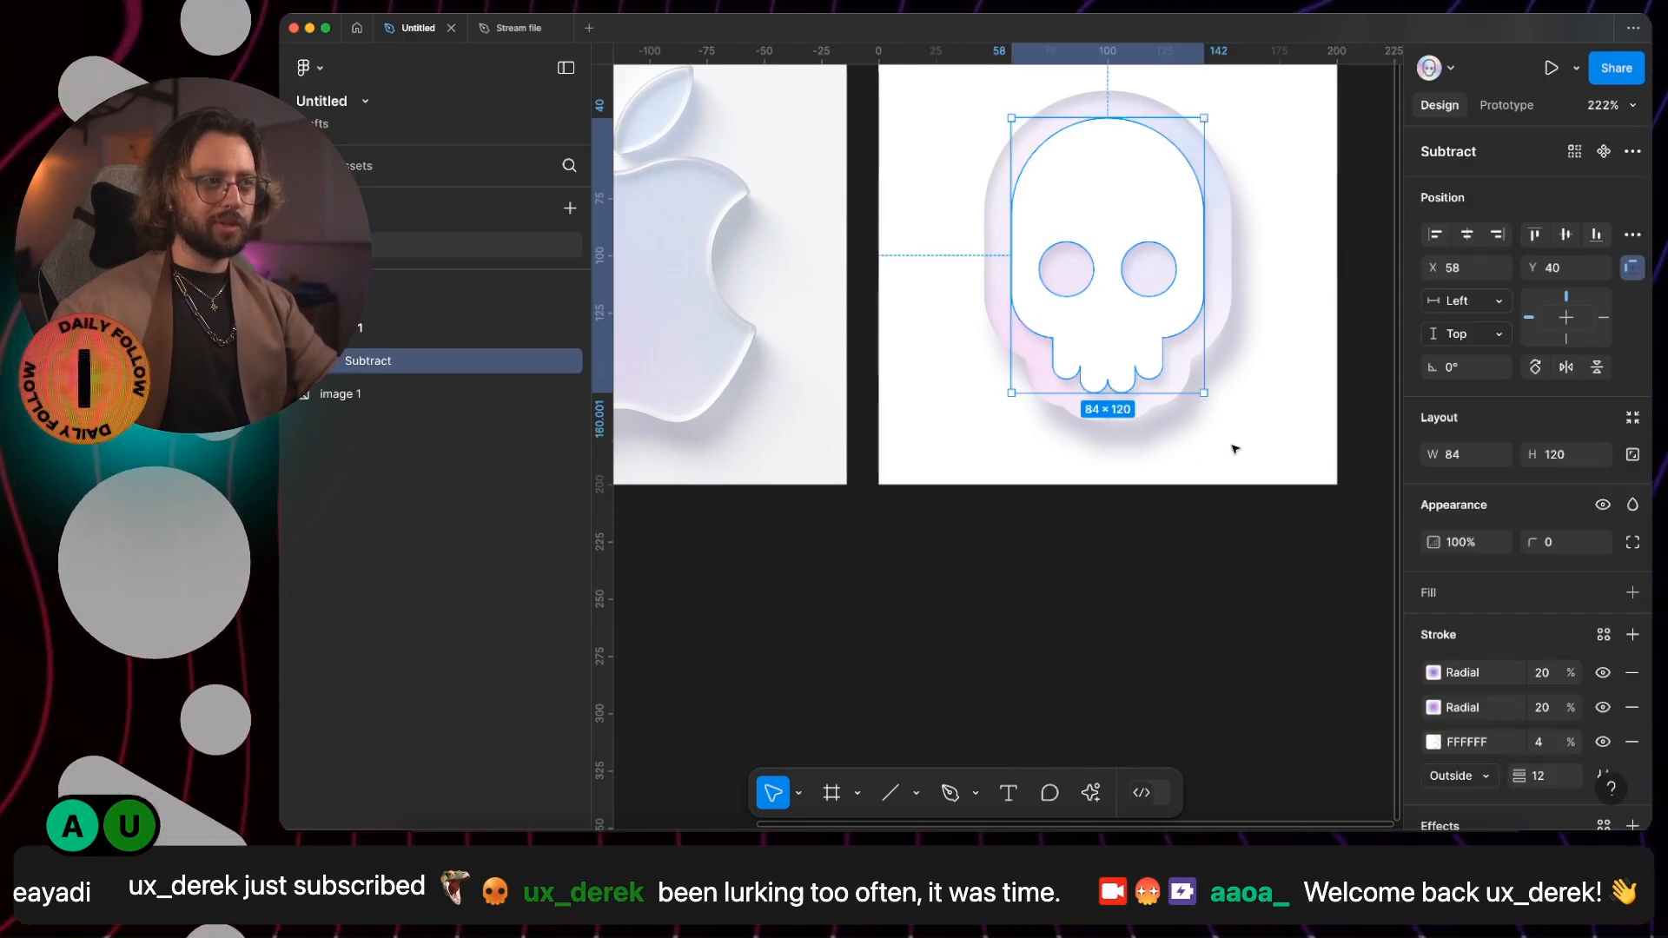
scroll(1505, 637, down, 3)
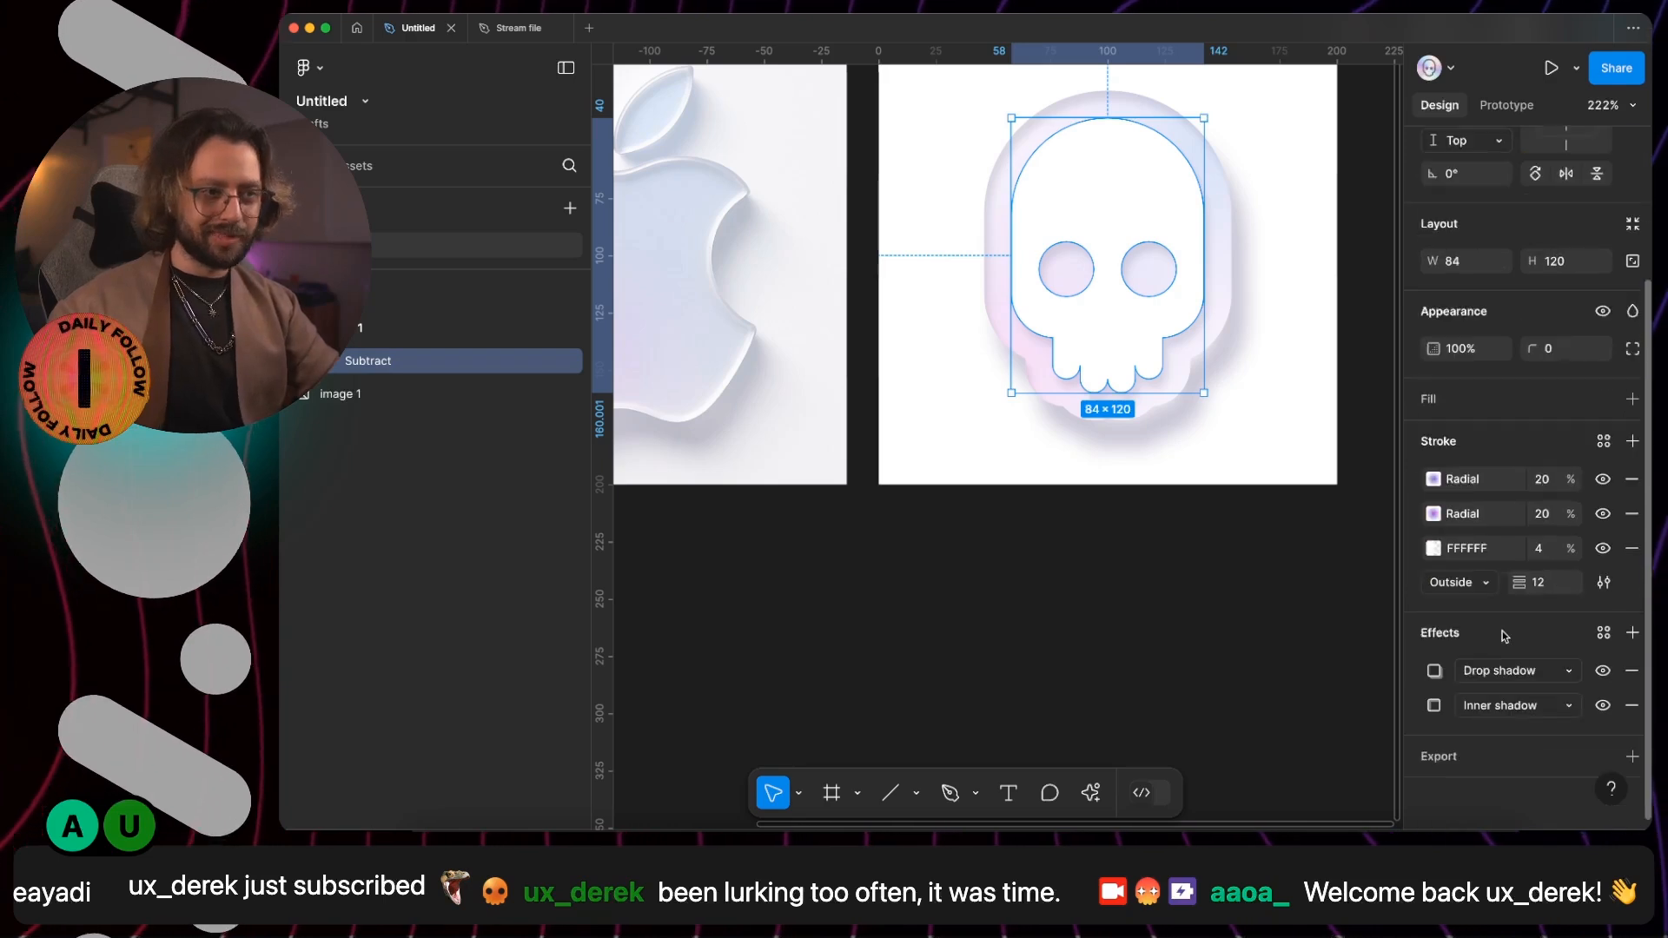
click(1632, 632)
click(1516, 671)
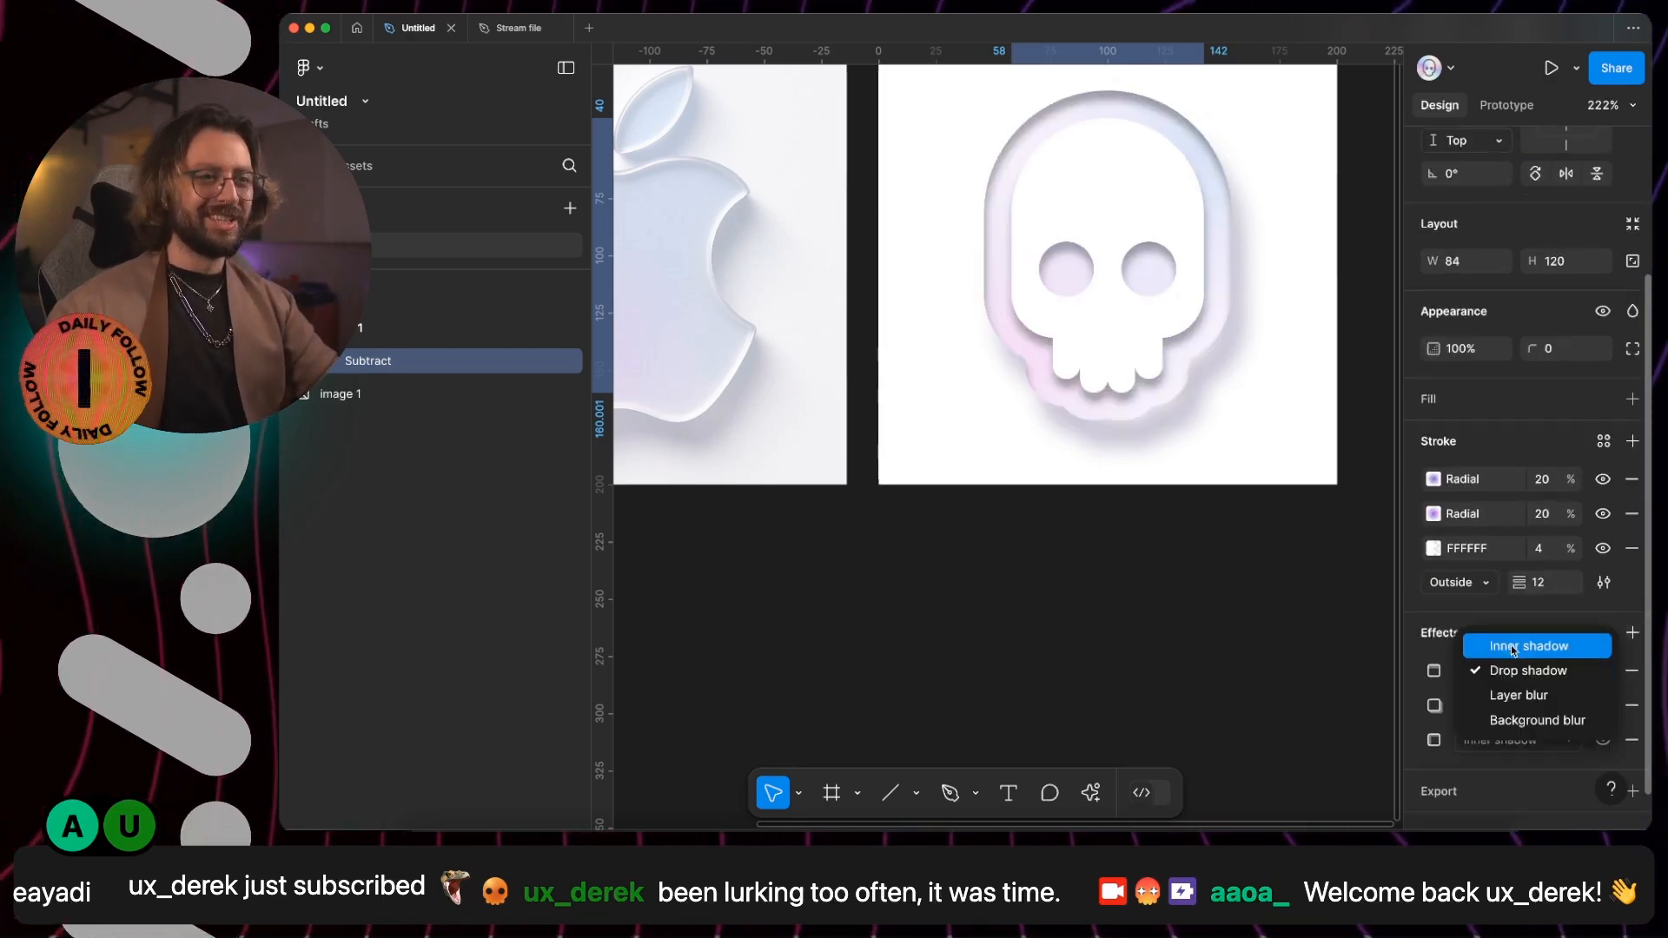
click(1524, 644)
click(1435, 671)
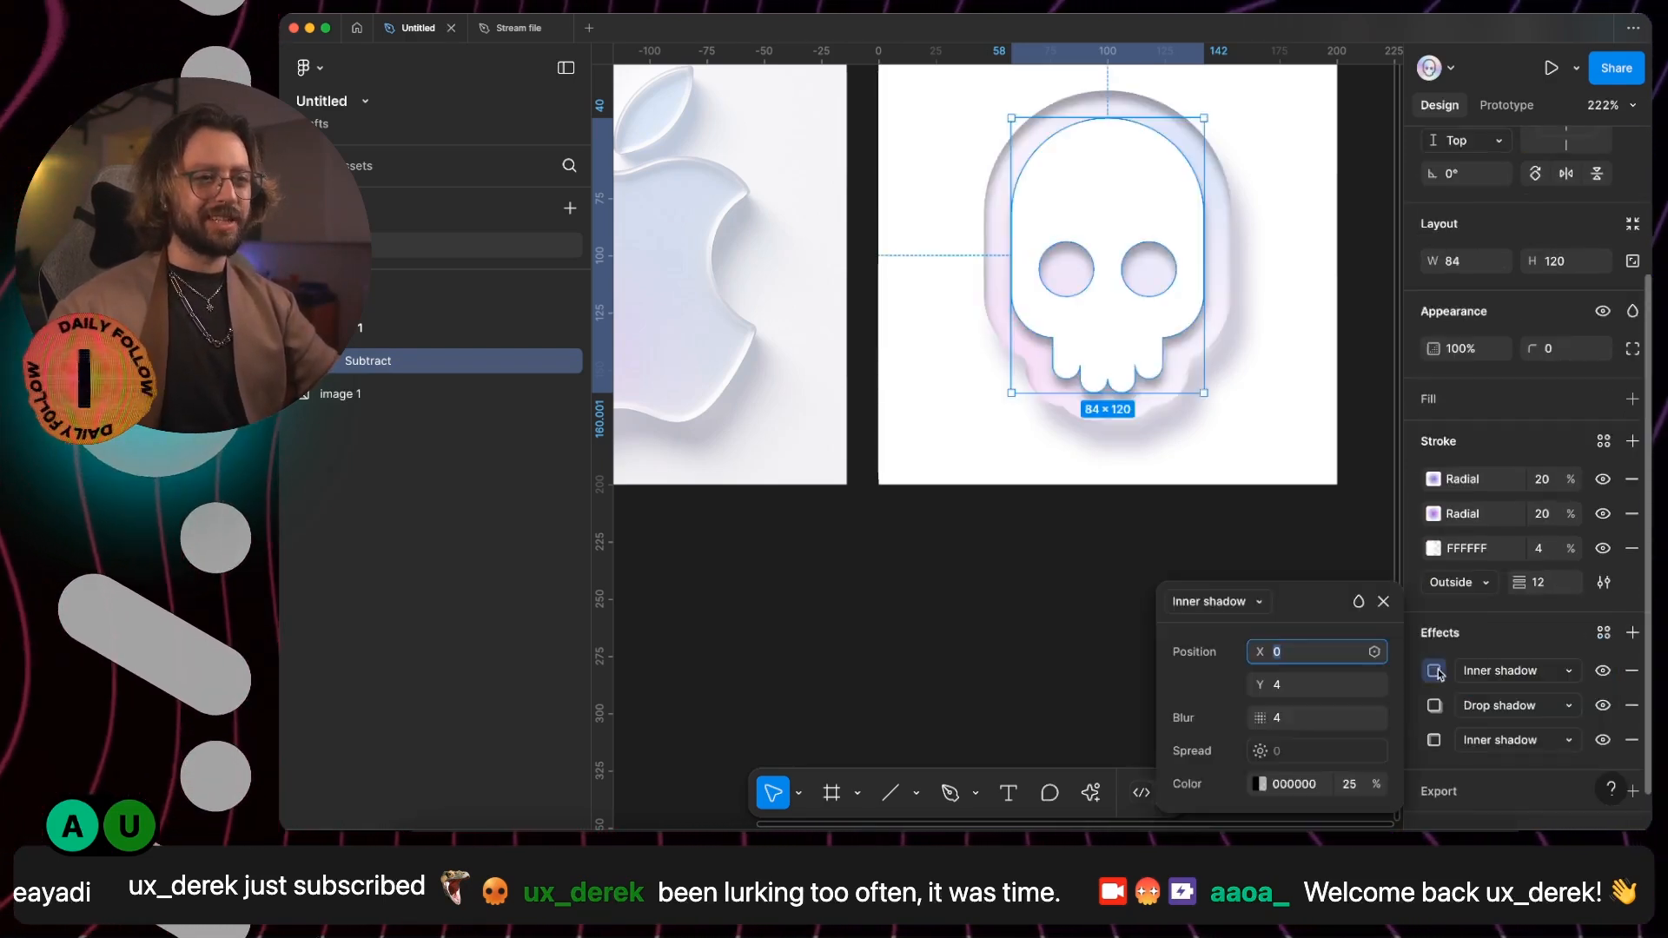
- Set the second inner shadow's offset to X -2 and Y -3
click(1299, 686)
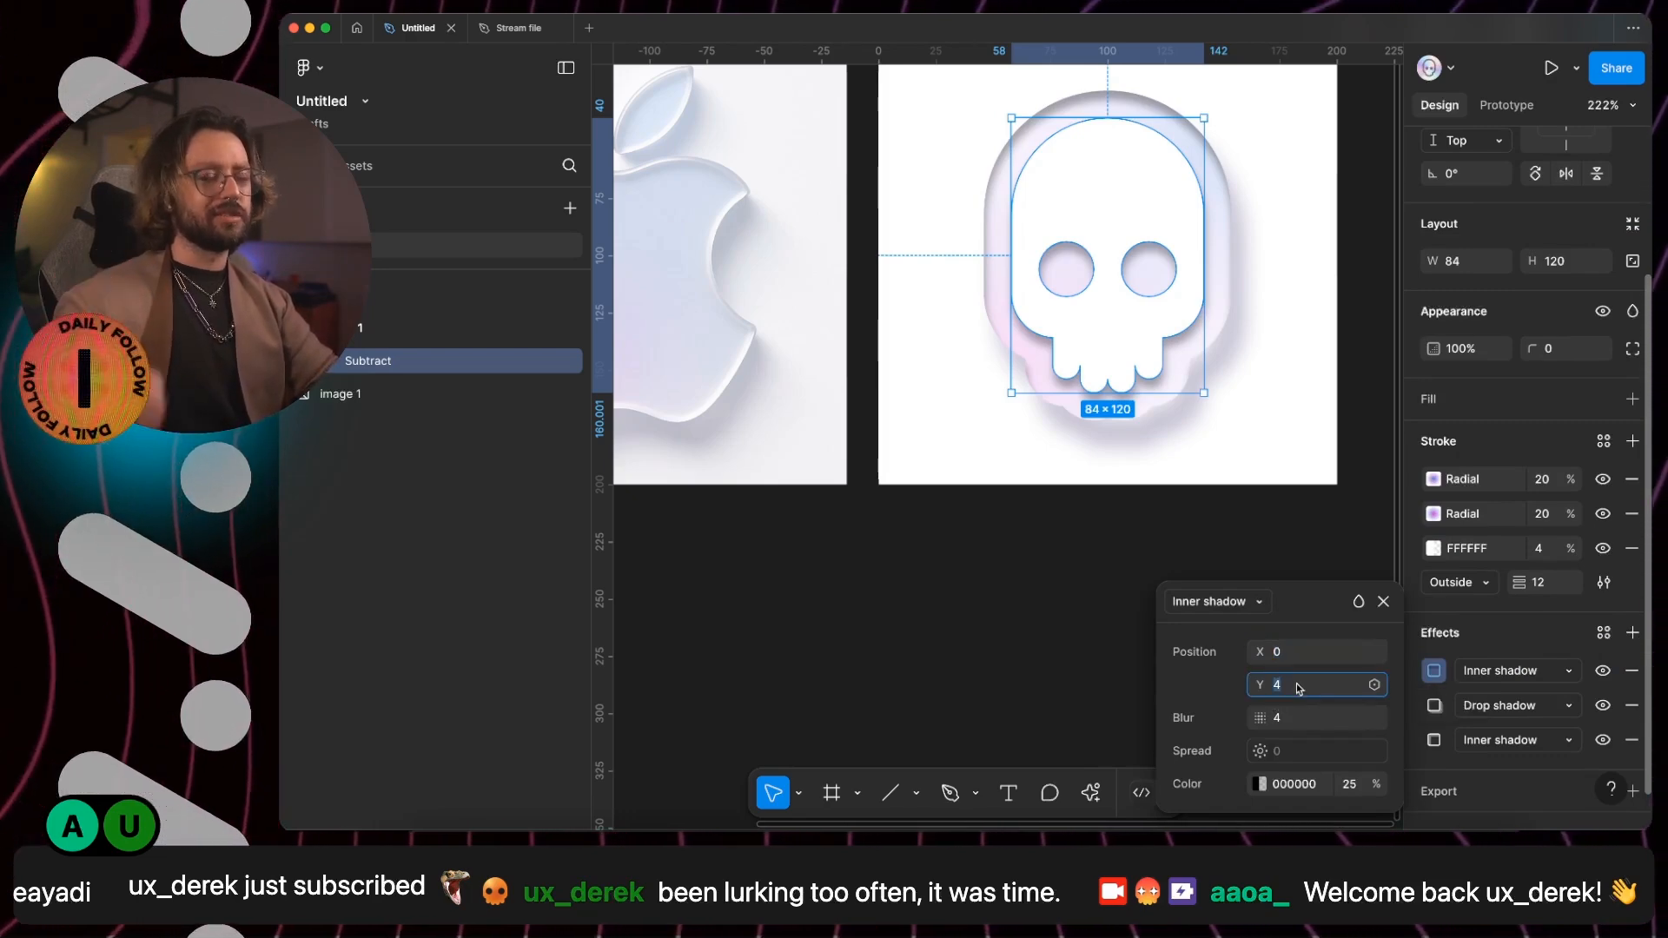
click(1302, 652)
text(-2)
key(Return)
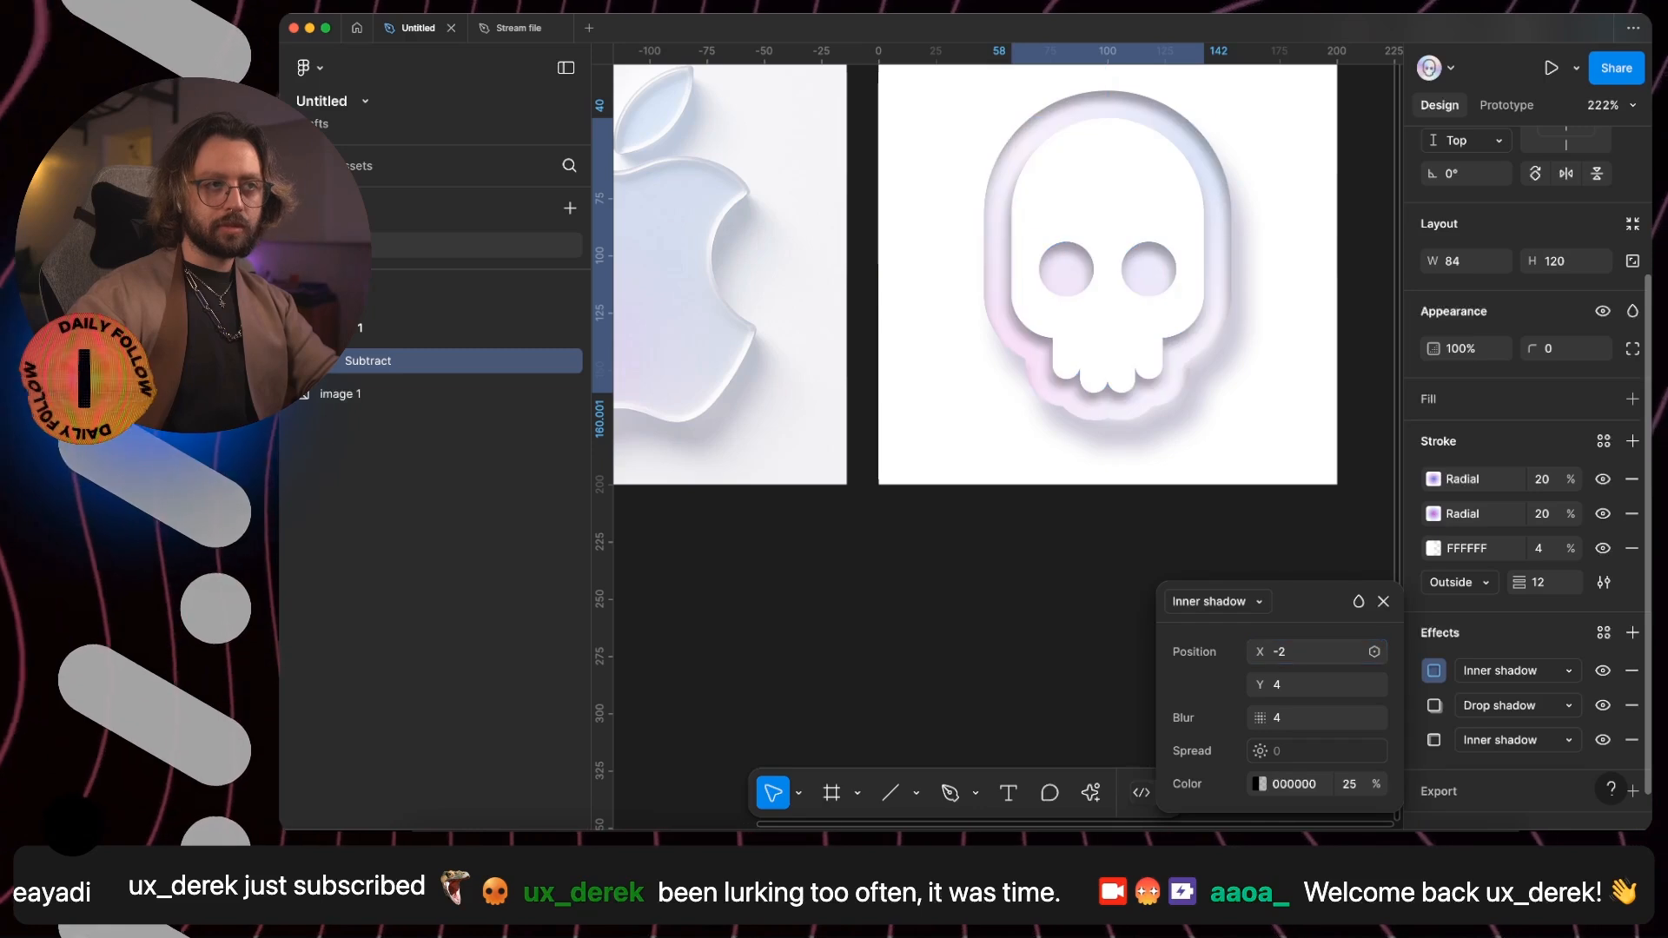
click(1302, 691)
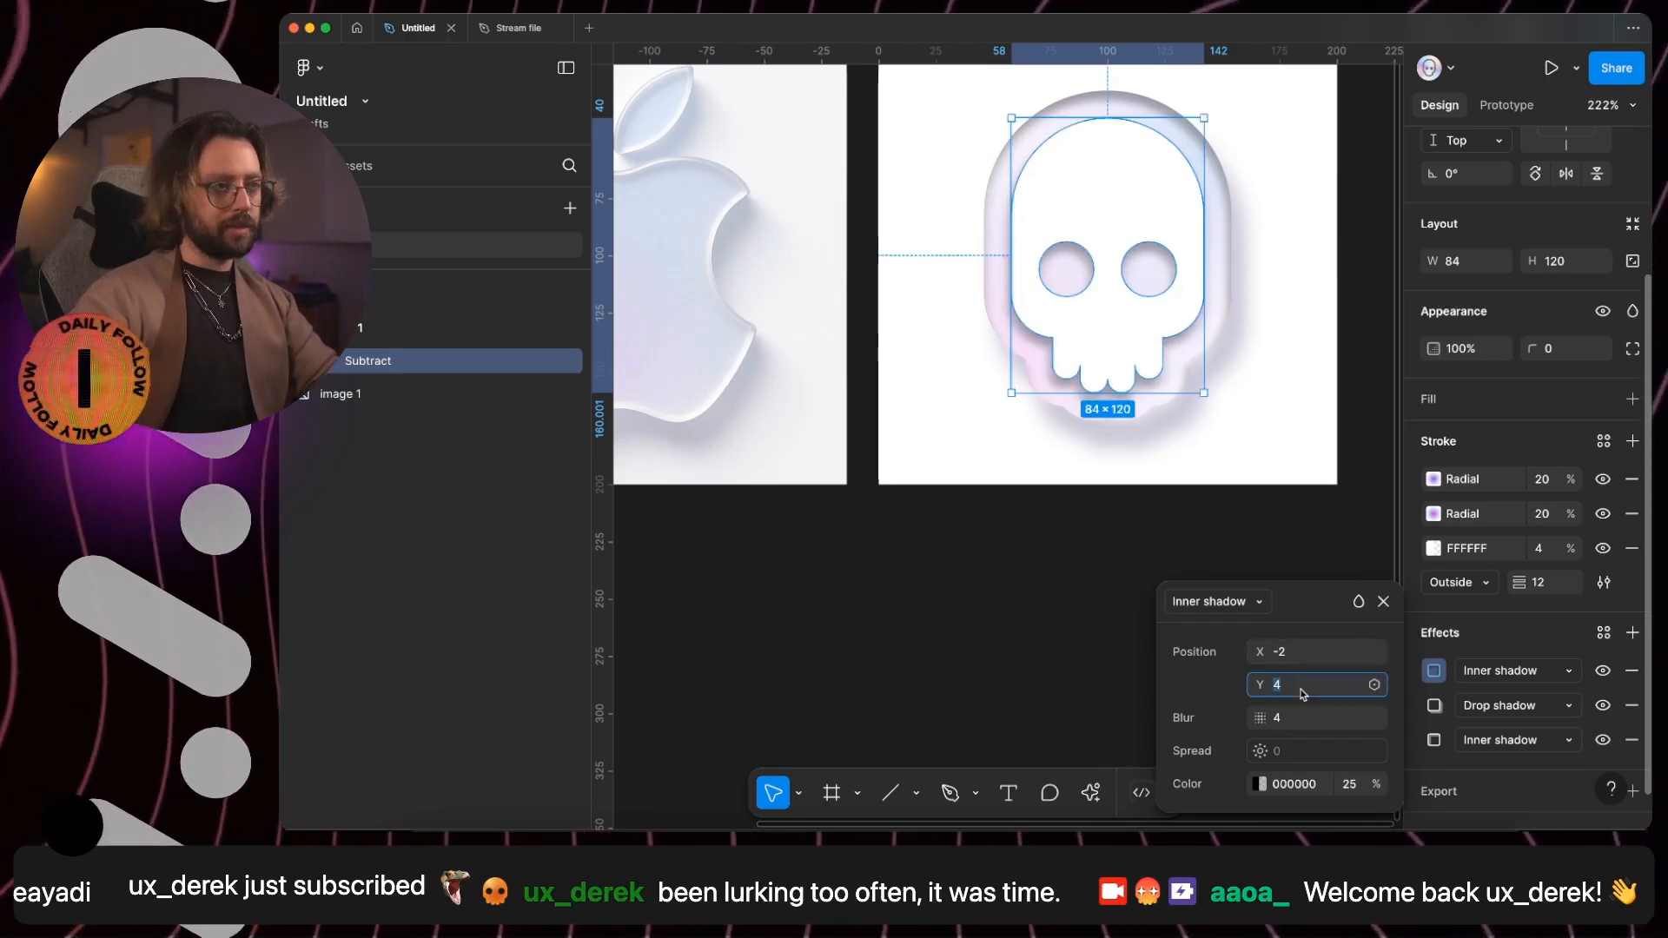
text(-3)
key(Return)
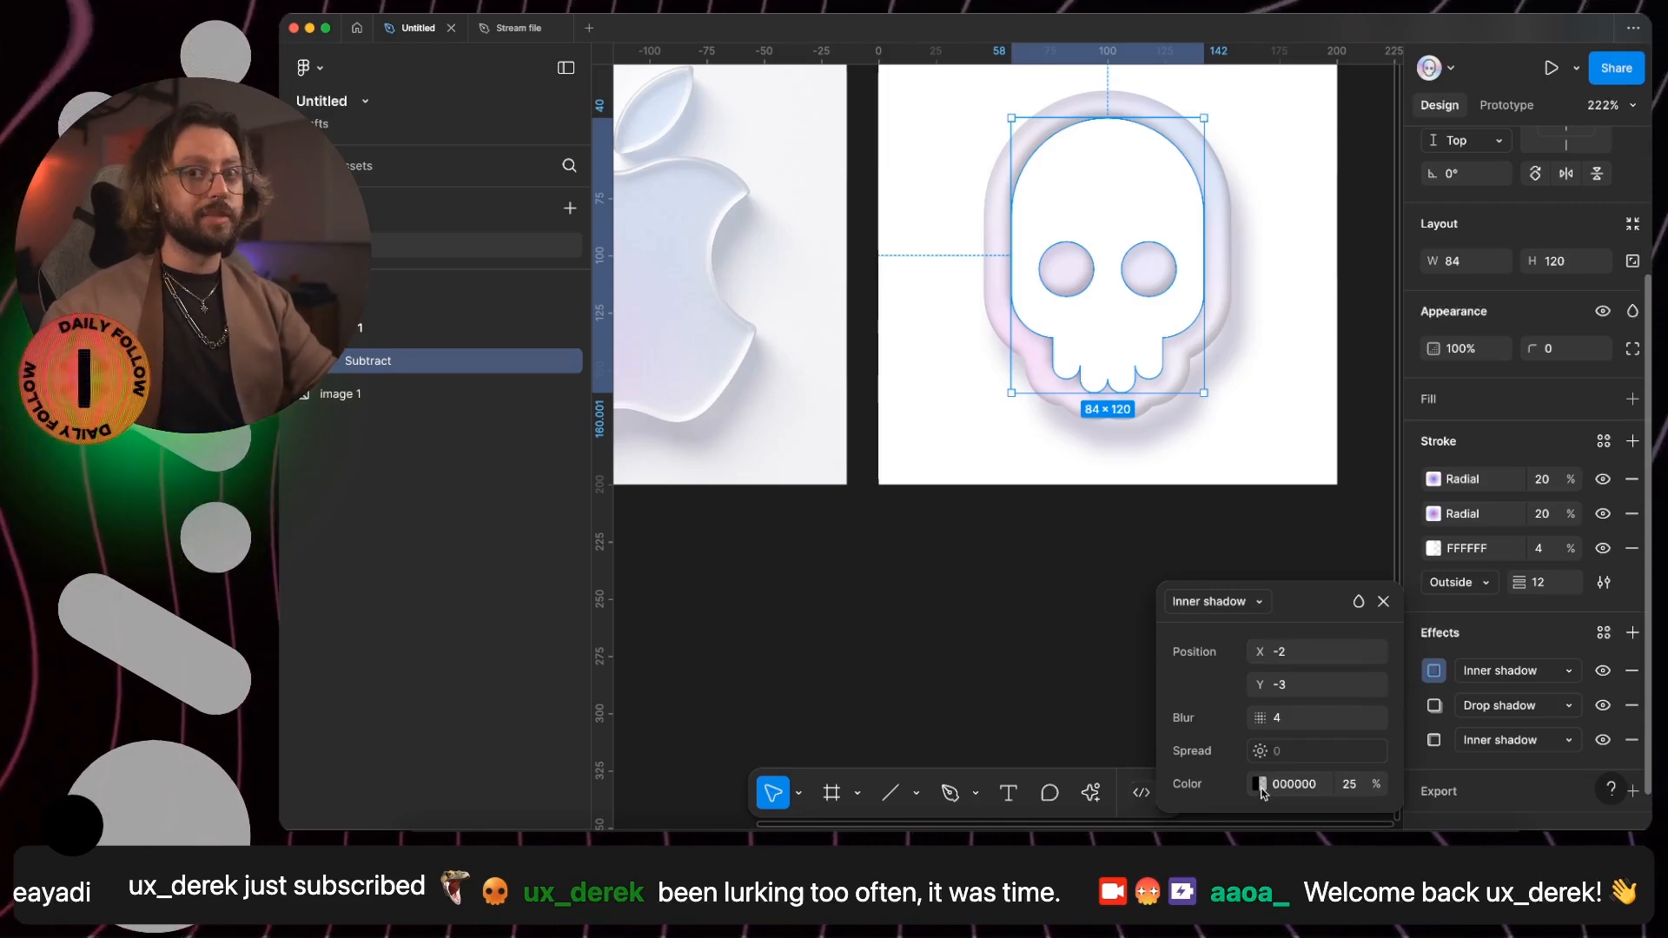
- Make the second inner shadow a crisp white highlight with colour FFFFFF, 48% opacity and blur 0
click(1292, 718)
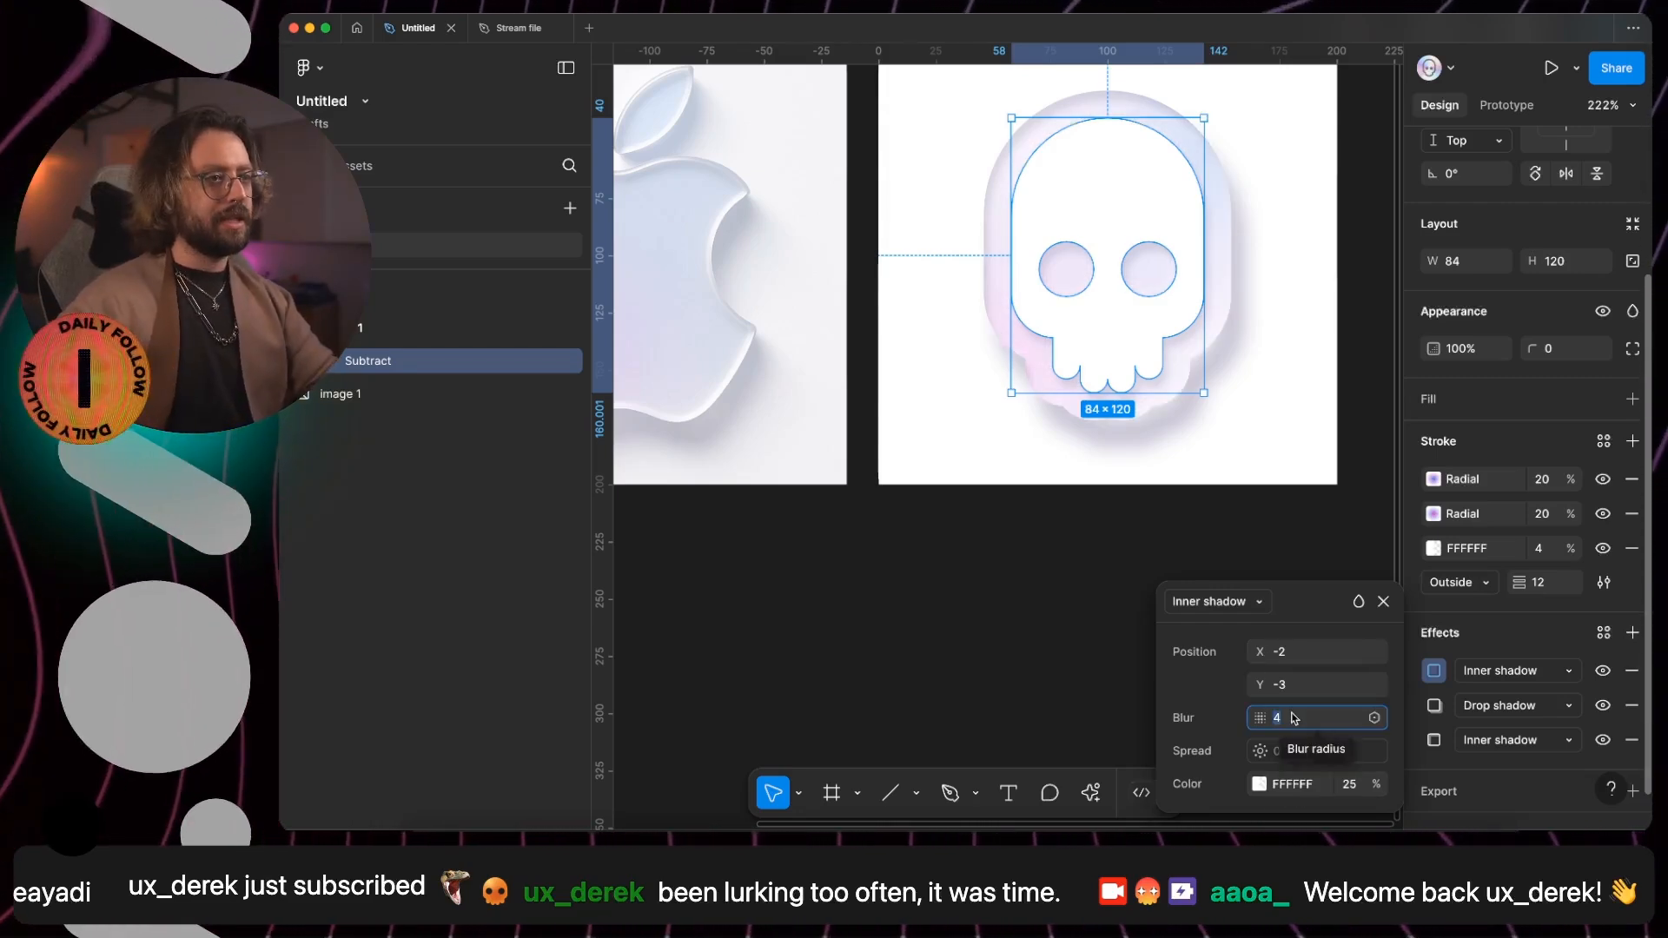
key(Down)
key(Down)
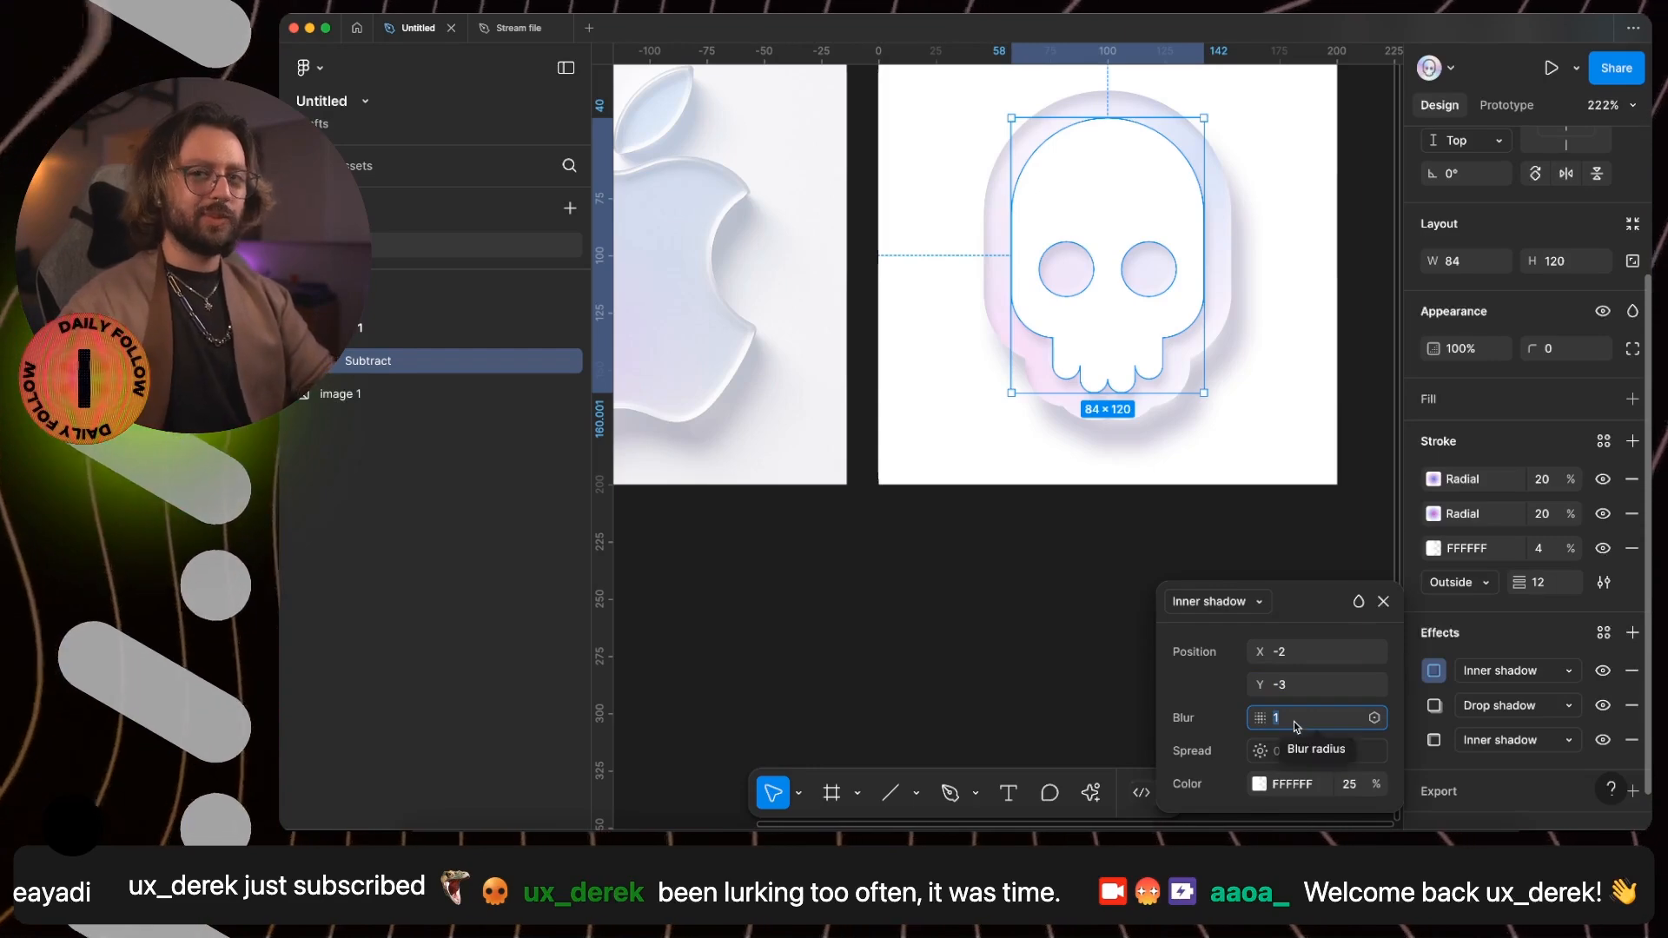
key(Down)
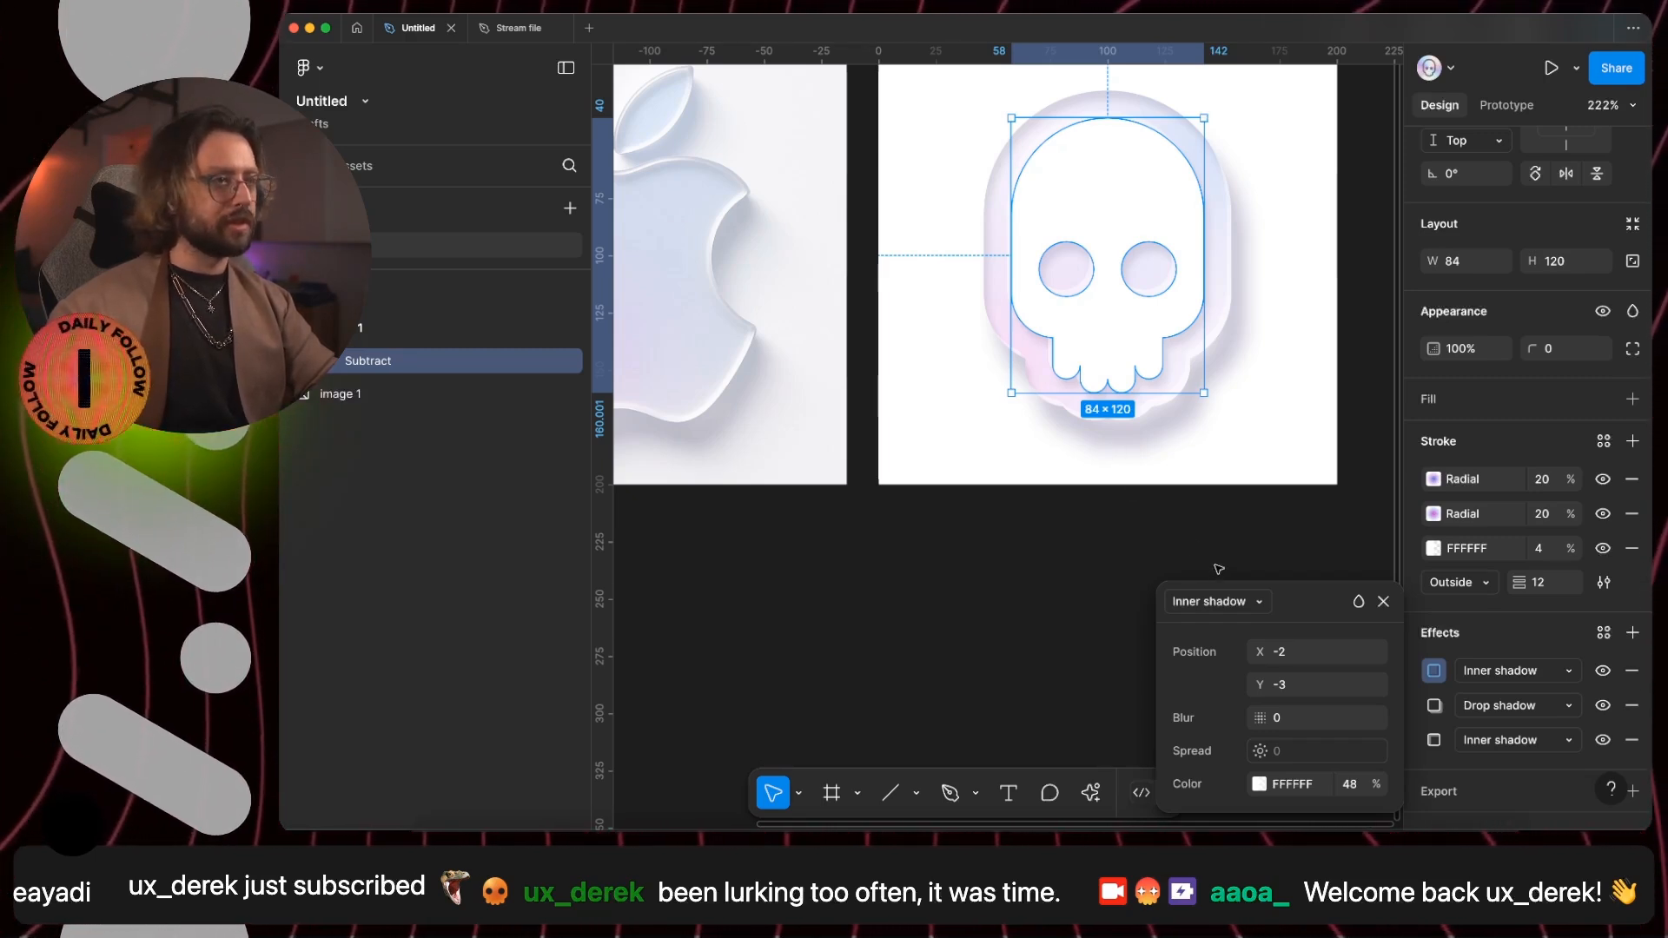
- Try an offset of X -1 and Y -4 for the white inner shadow, then restore X -2 and Y -3
click(1310, 685)
key(Down)
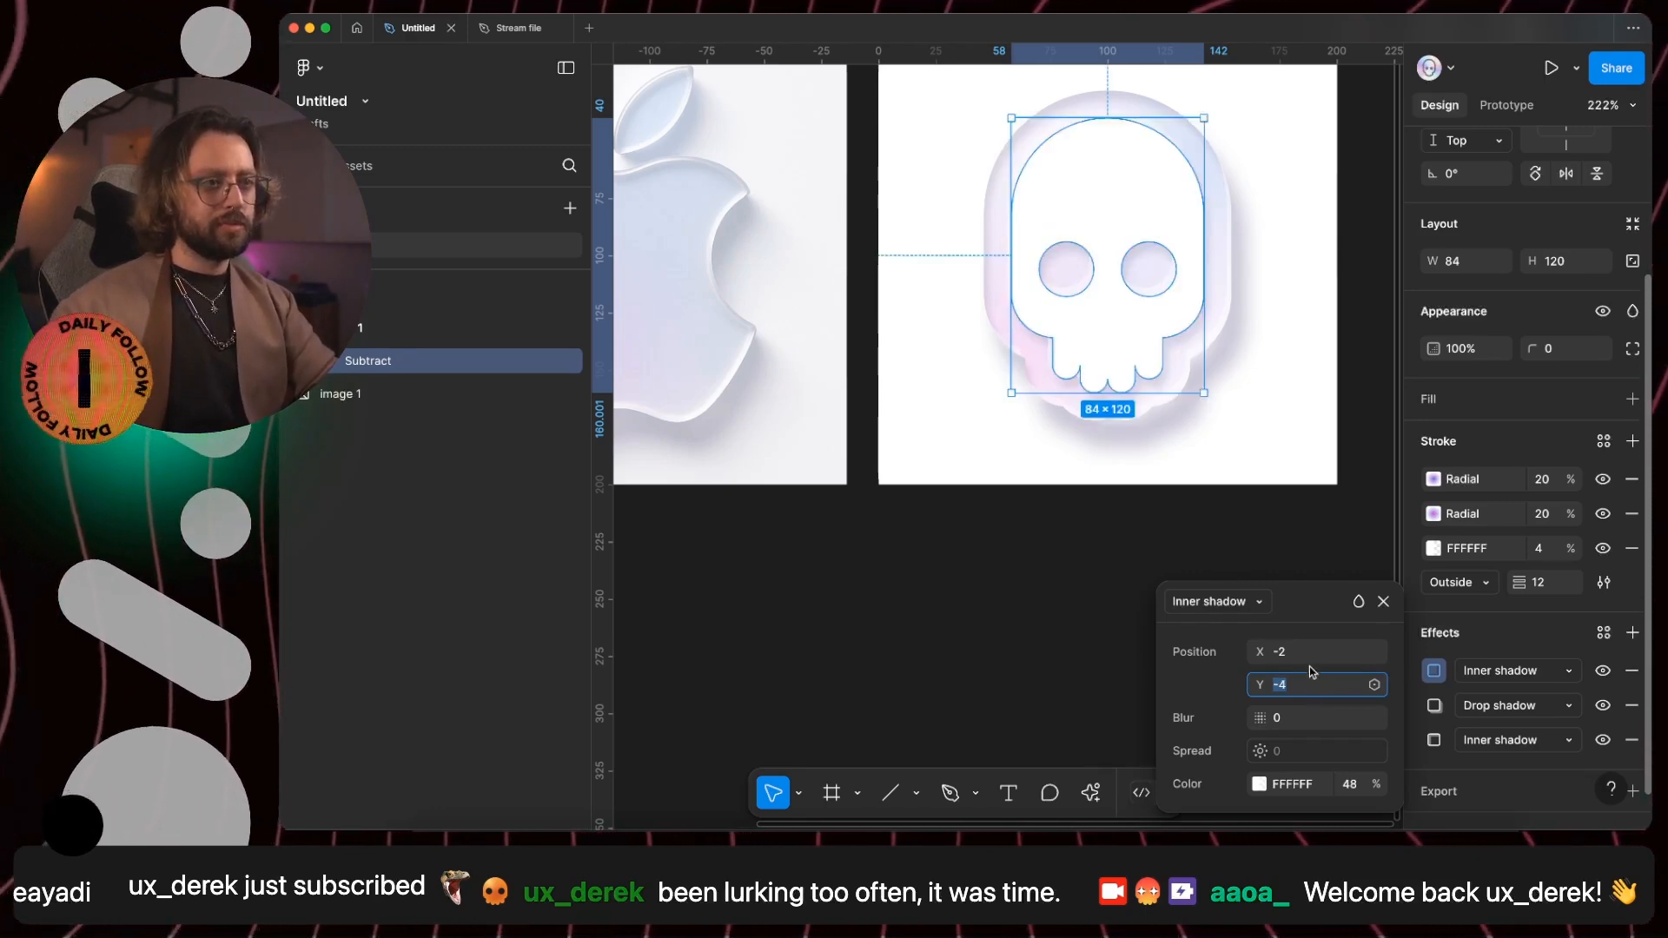
key(shift+Tab)
key(Up)
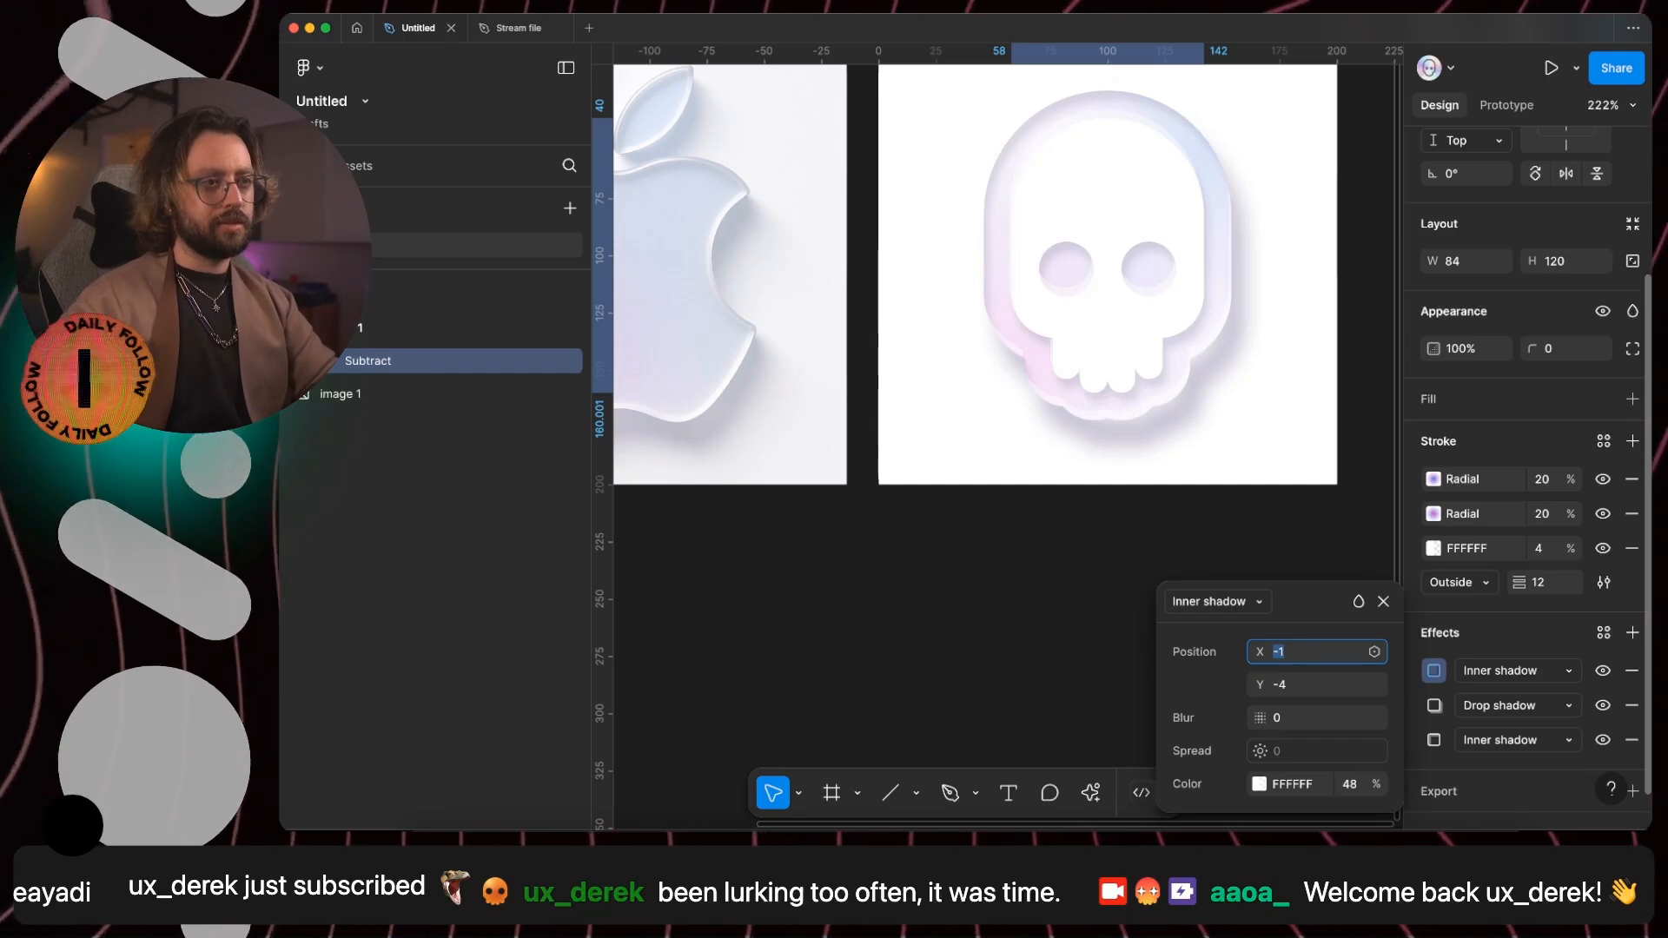
key(Up)
key(Down)
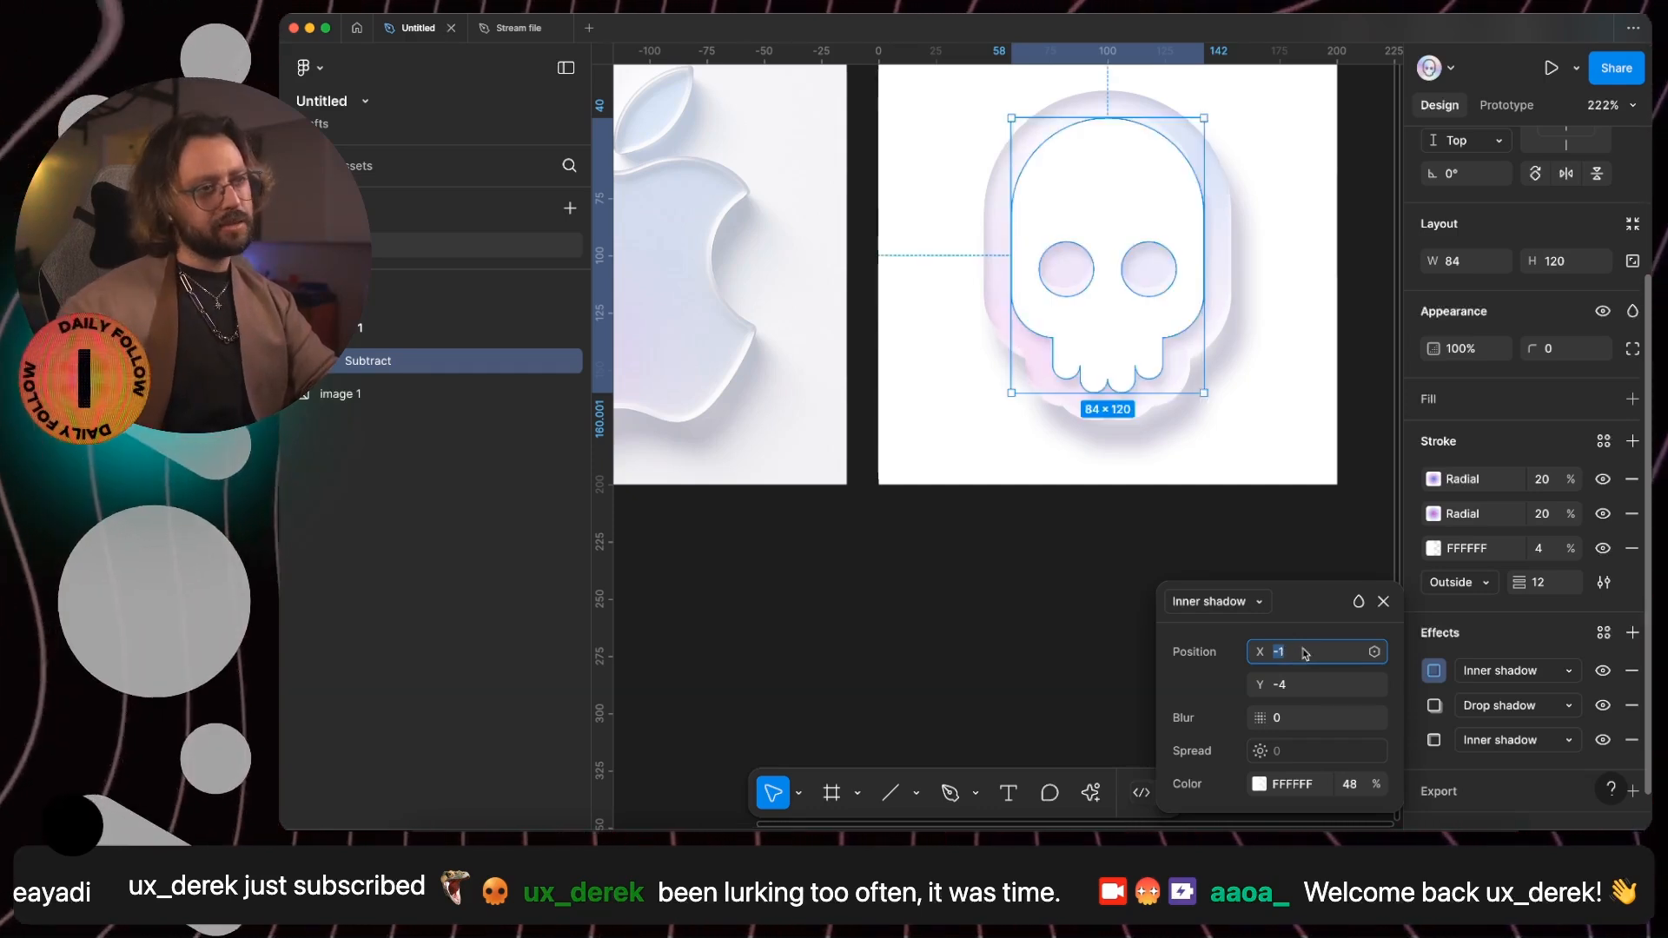
key(Tab)
key(Up)
key(shift+Tab)
key(Down)
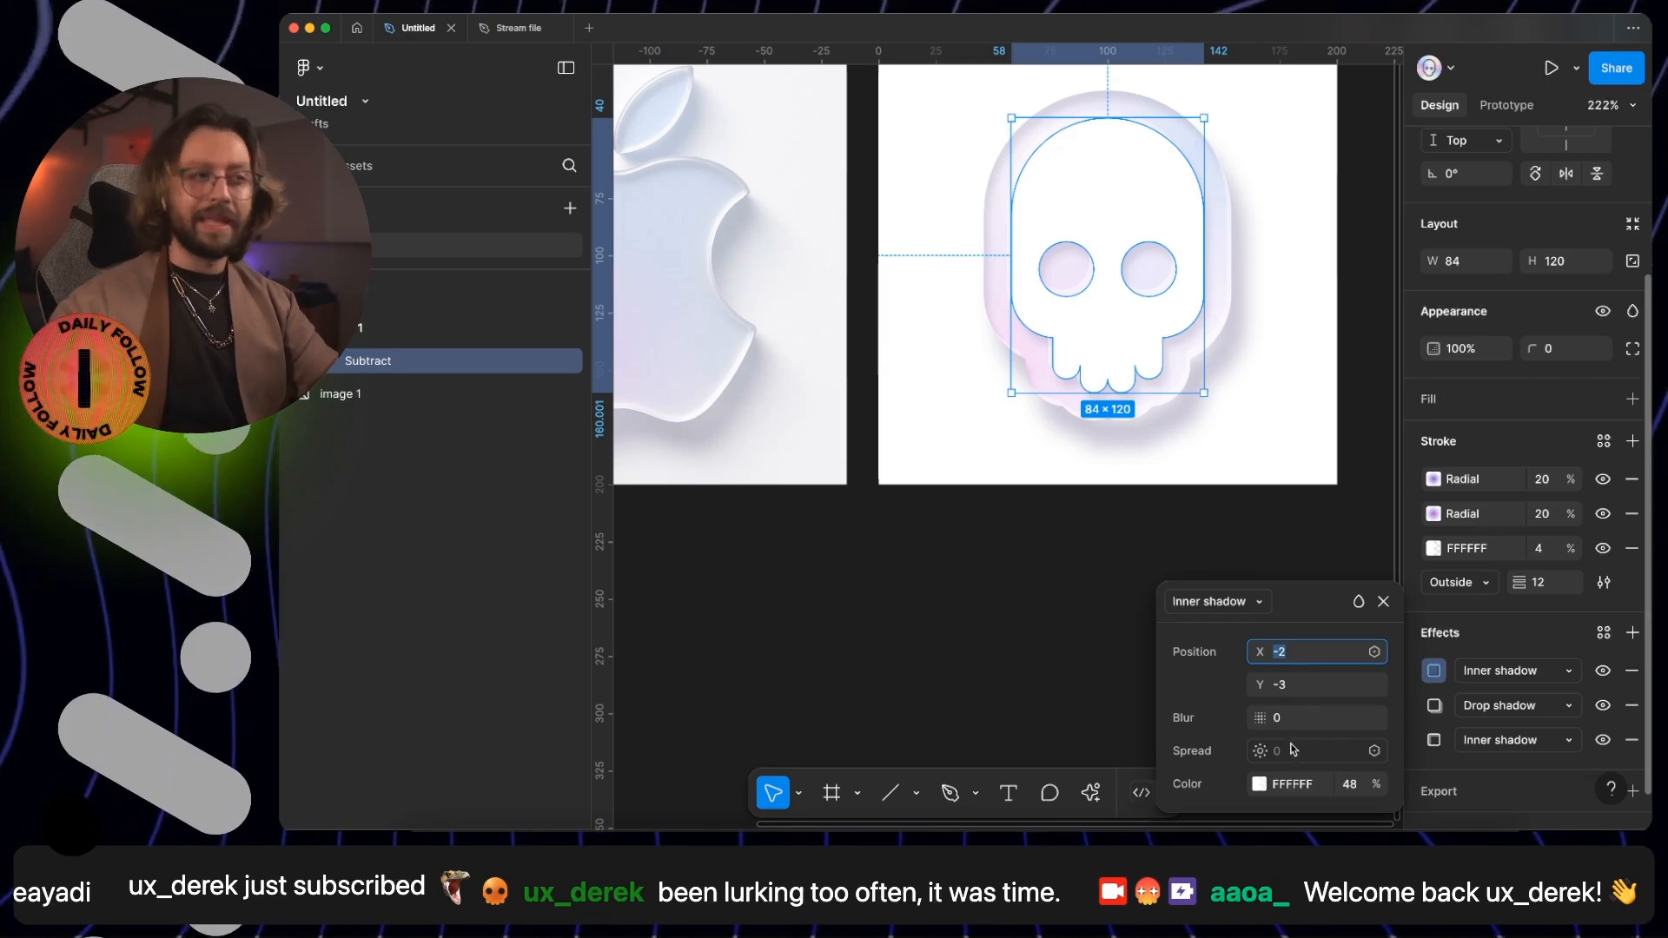
- Duplicate the white inner shadow effect and set the copy's offset to X -1 and Y -1
click(1479, 638)
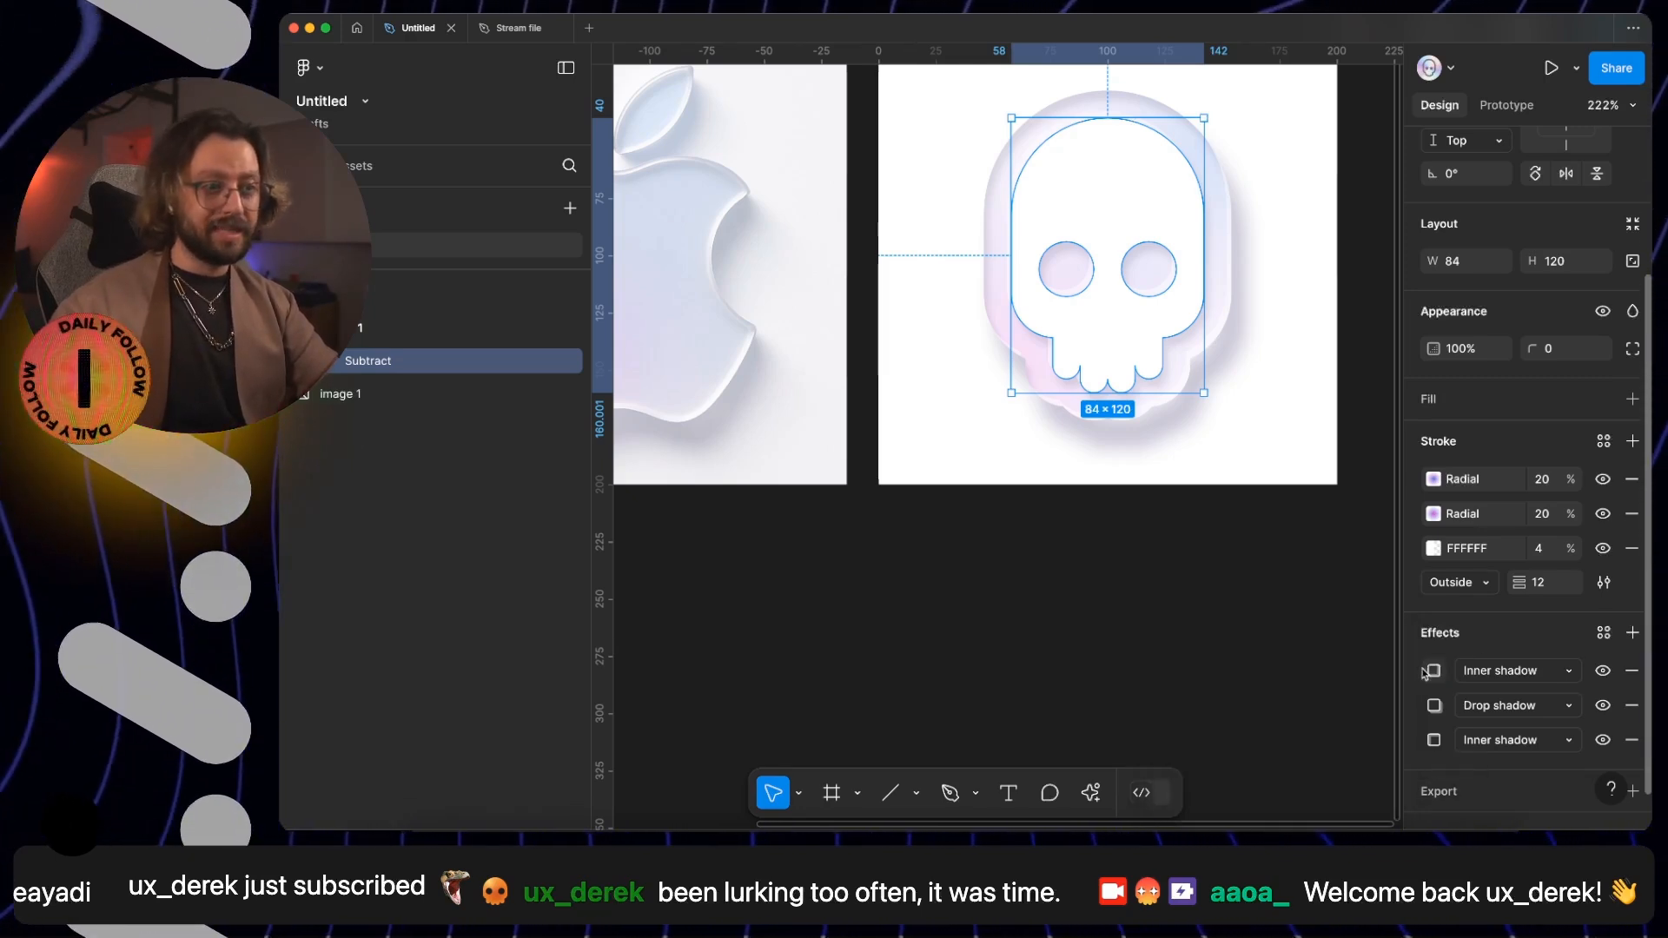
key(super+d)
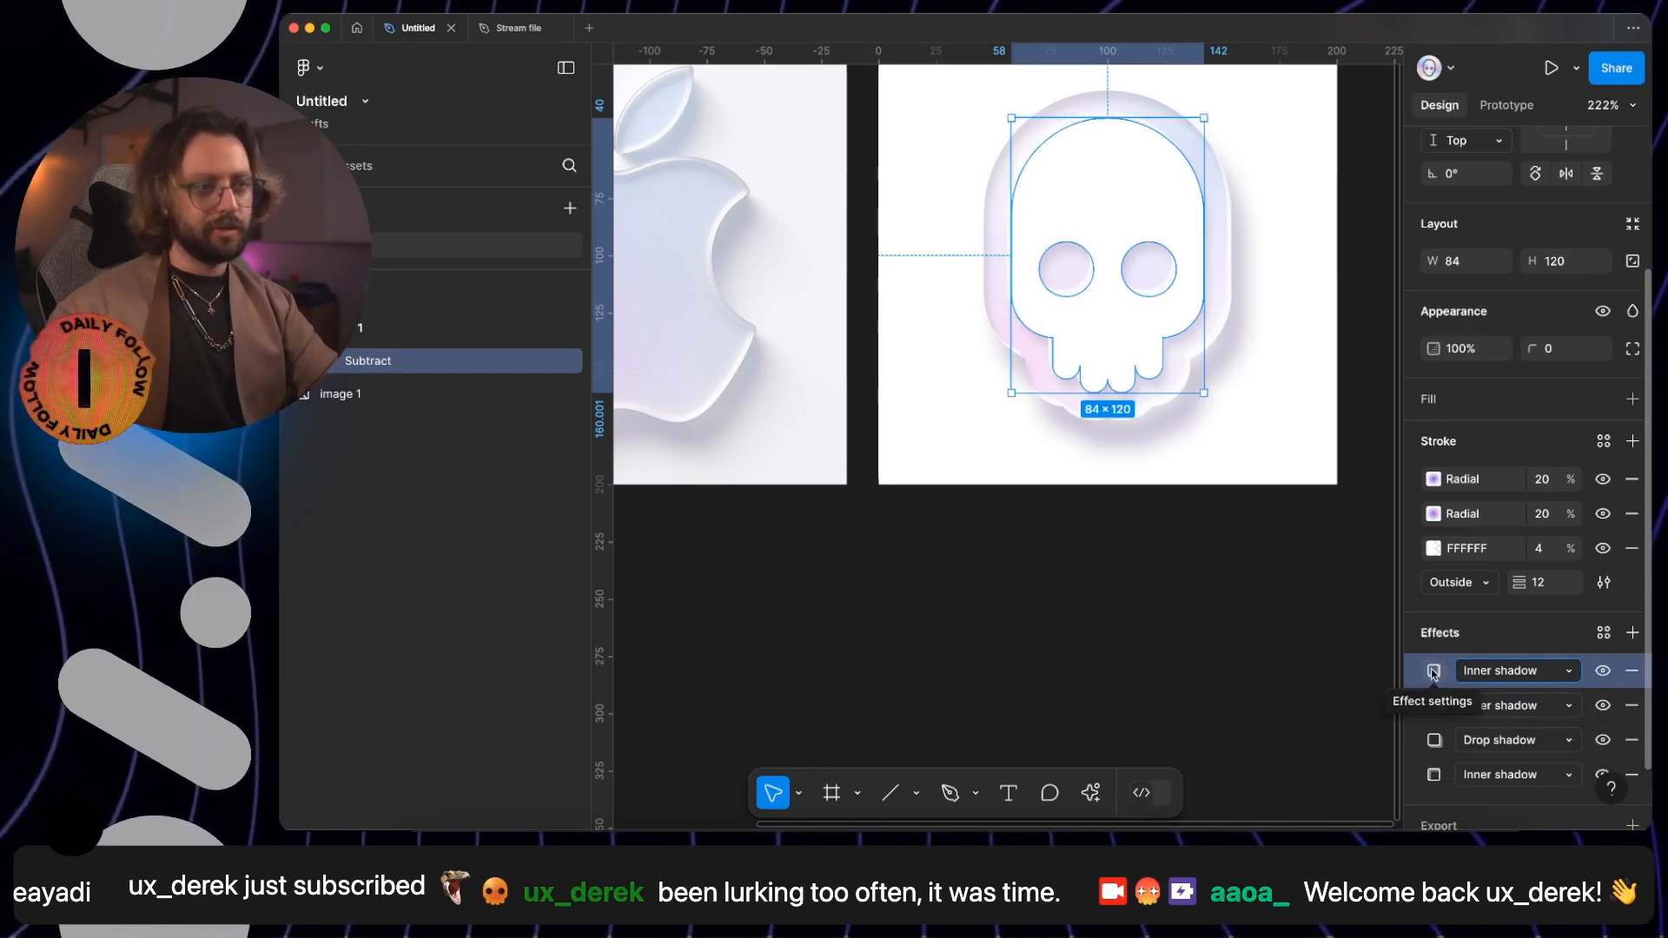
click(1434, 670)
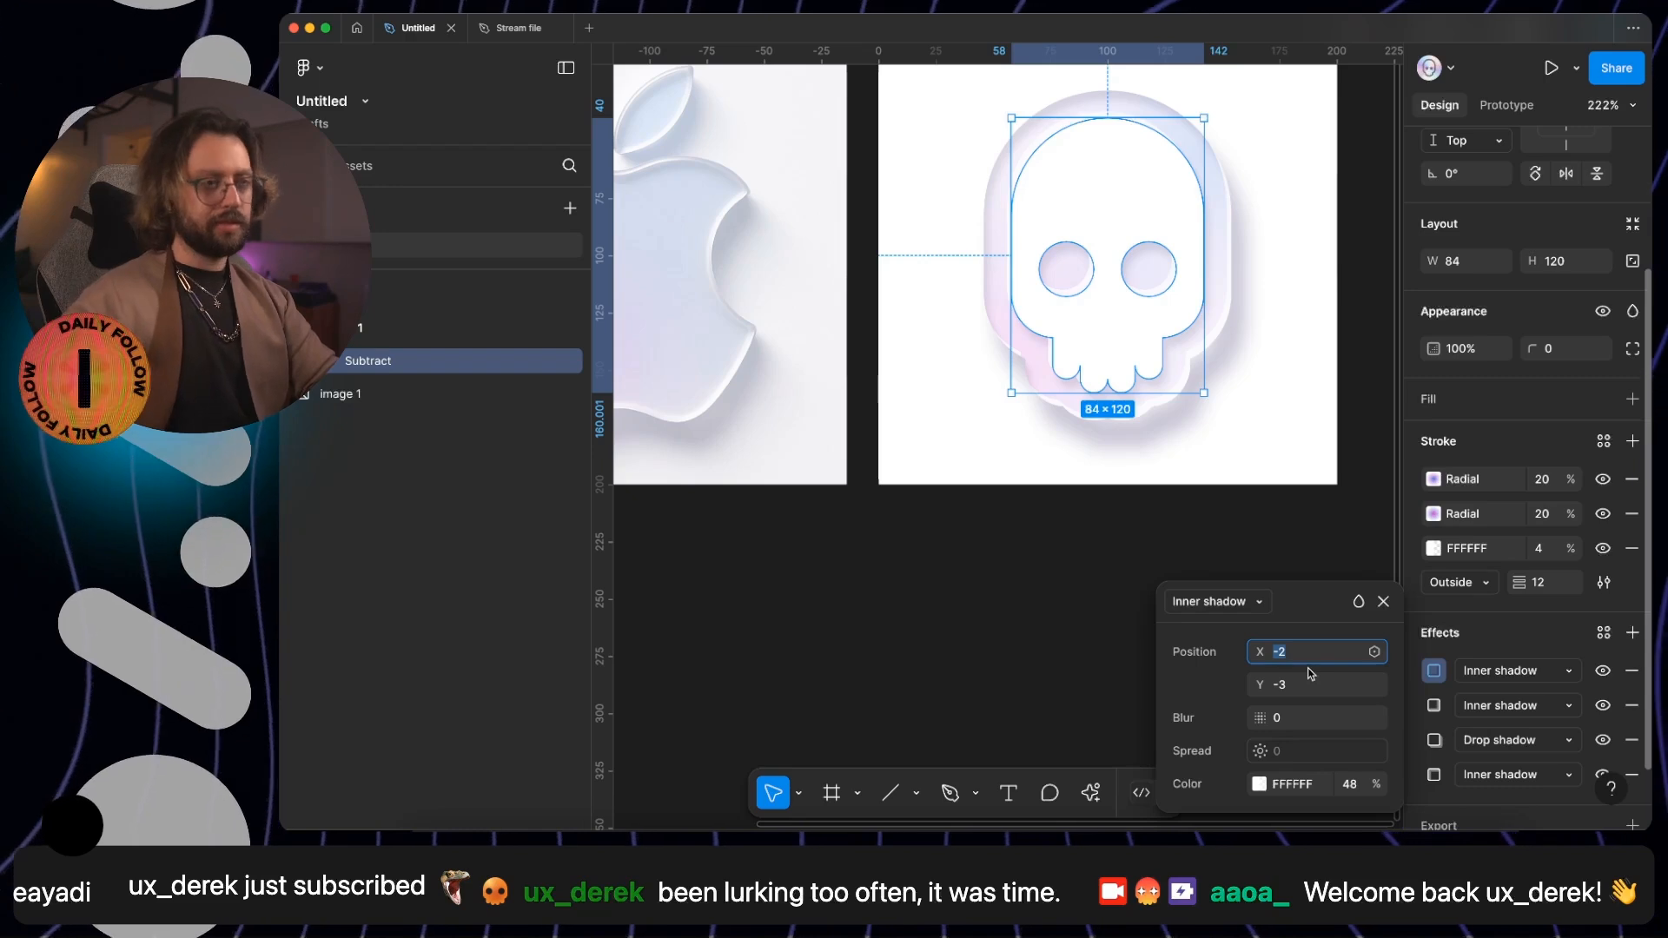
key(Down)
key(Tab)
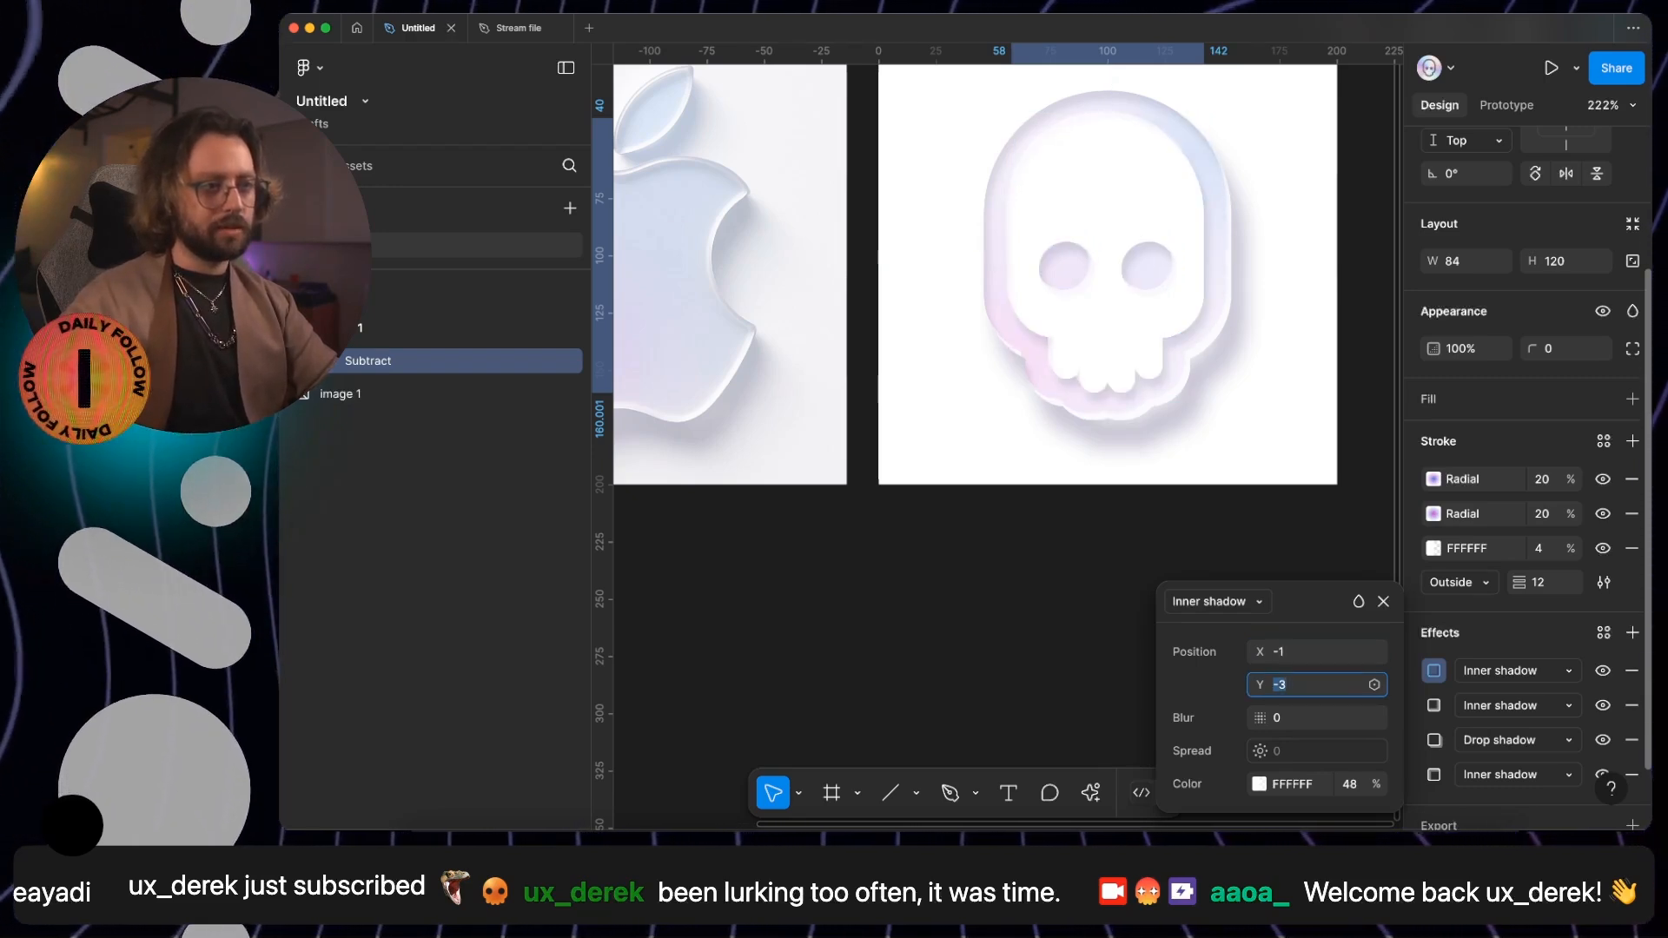
key(Down)
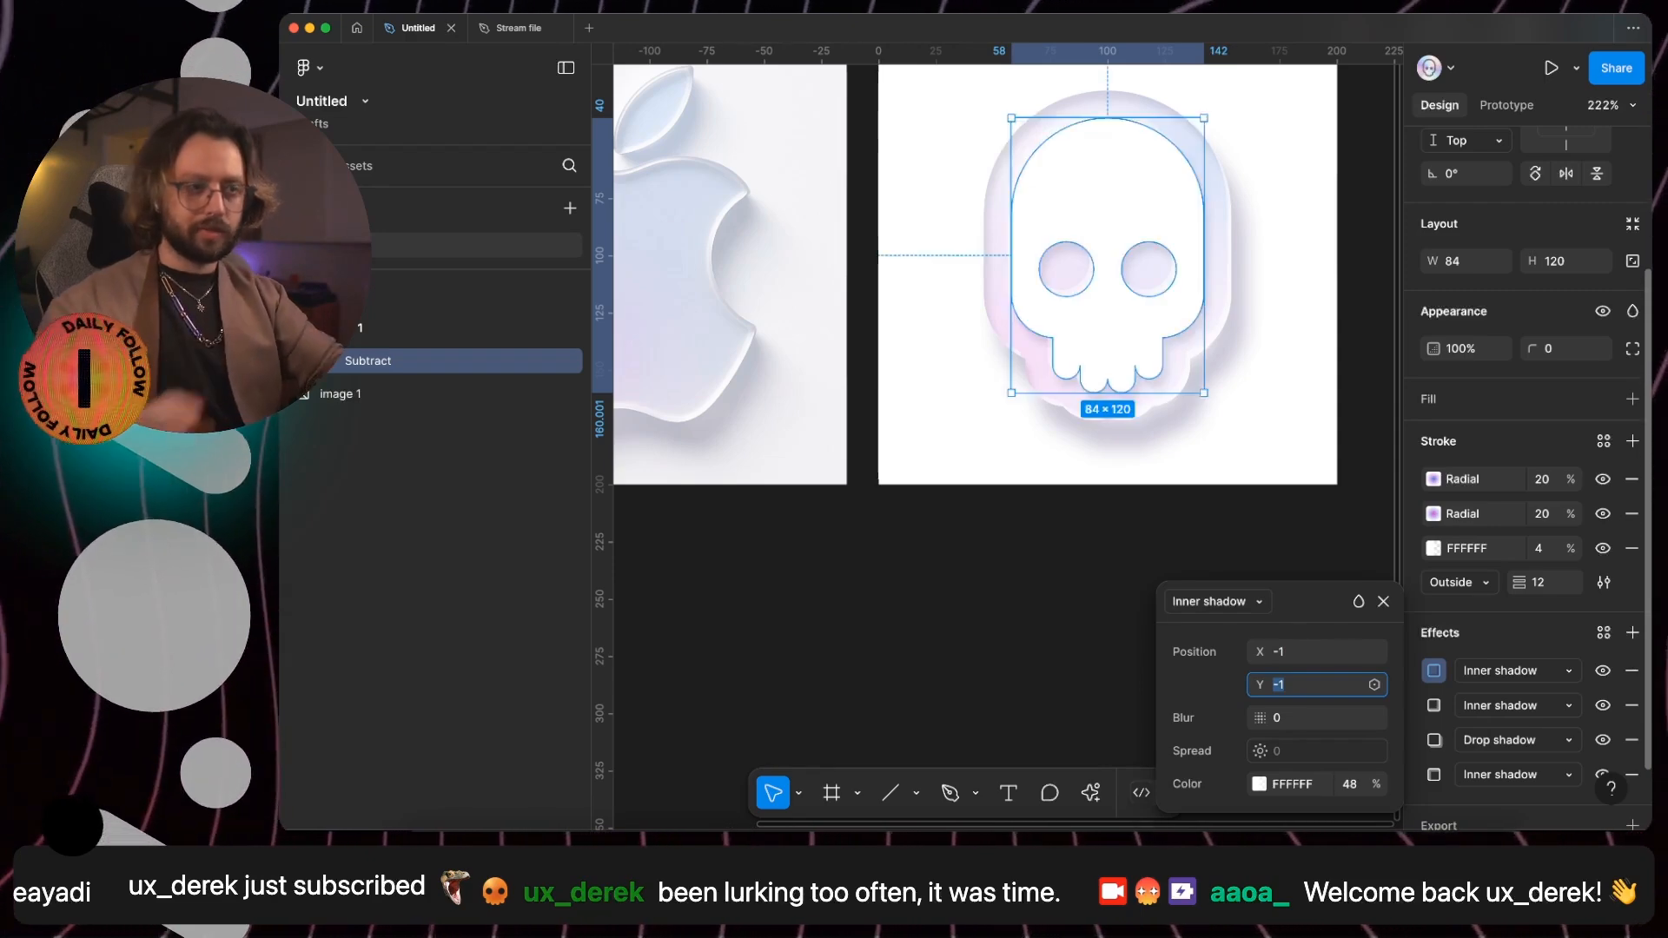
- Set the duplicated inner shadow's blur to 1 and deselect the skull to view it beside the Apple logo
click(1383, 602)
click(1433, 671)
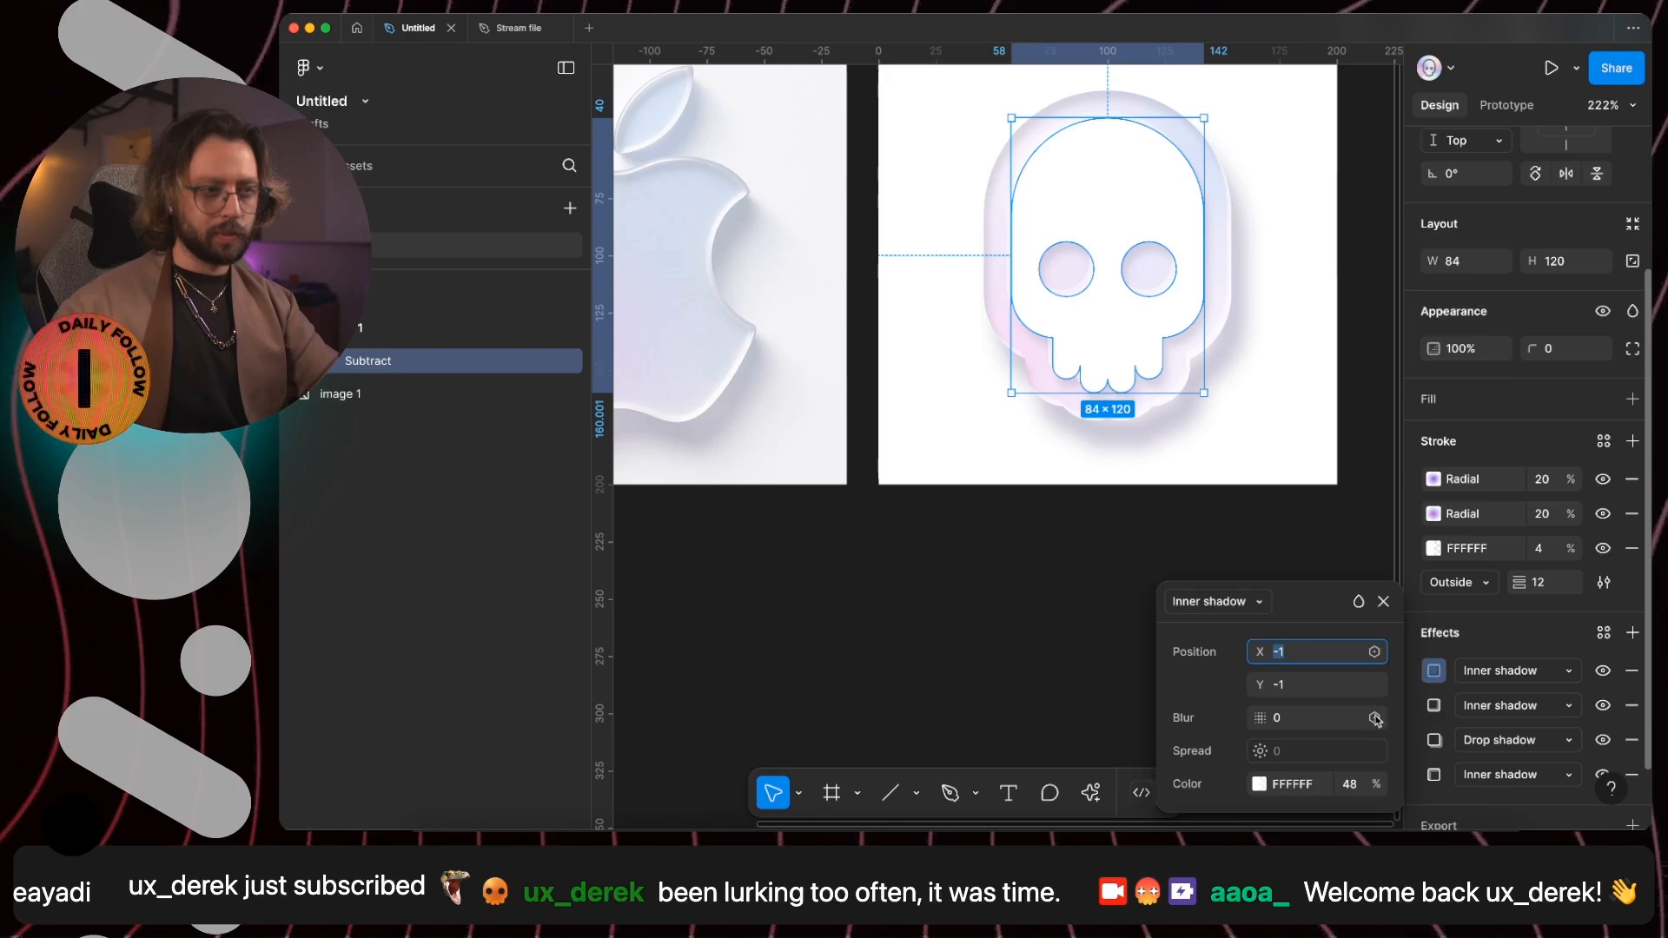
click(1383, 716)
key(Up)
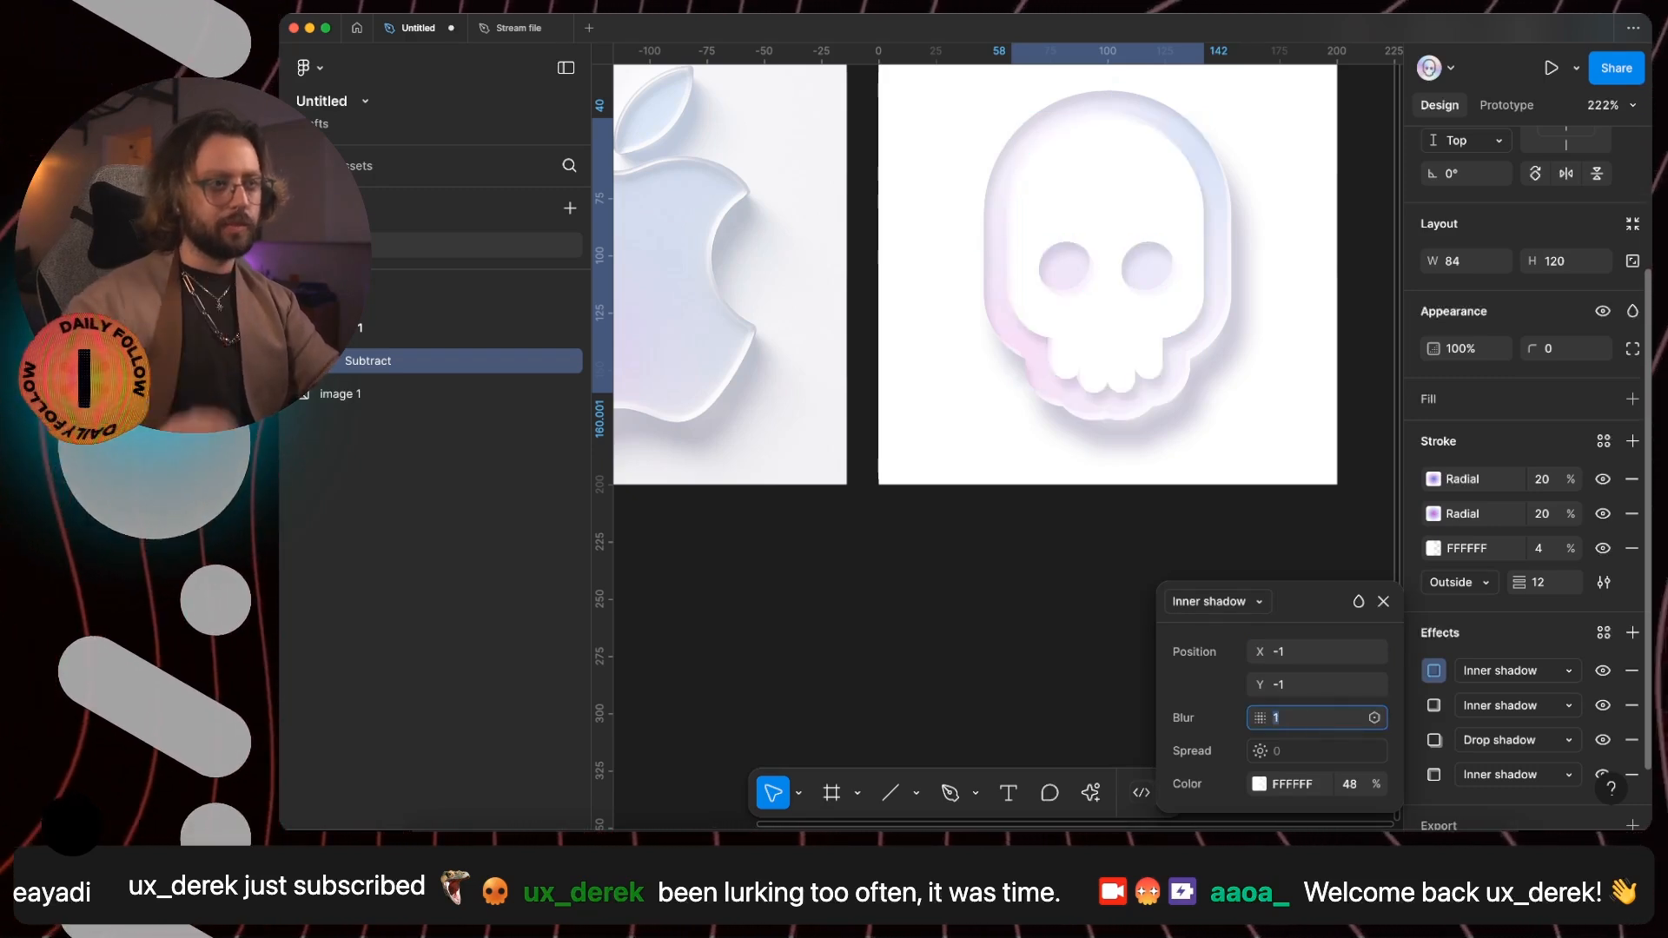
click(1075, 658)
key(shift+1)
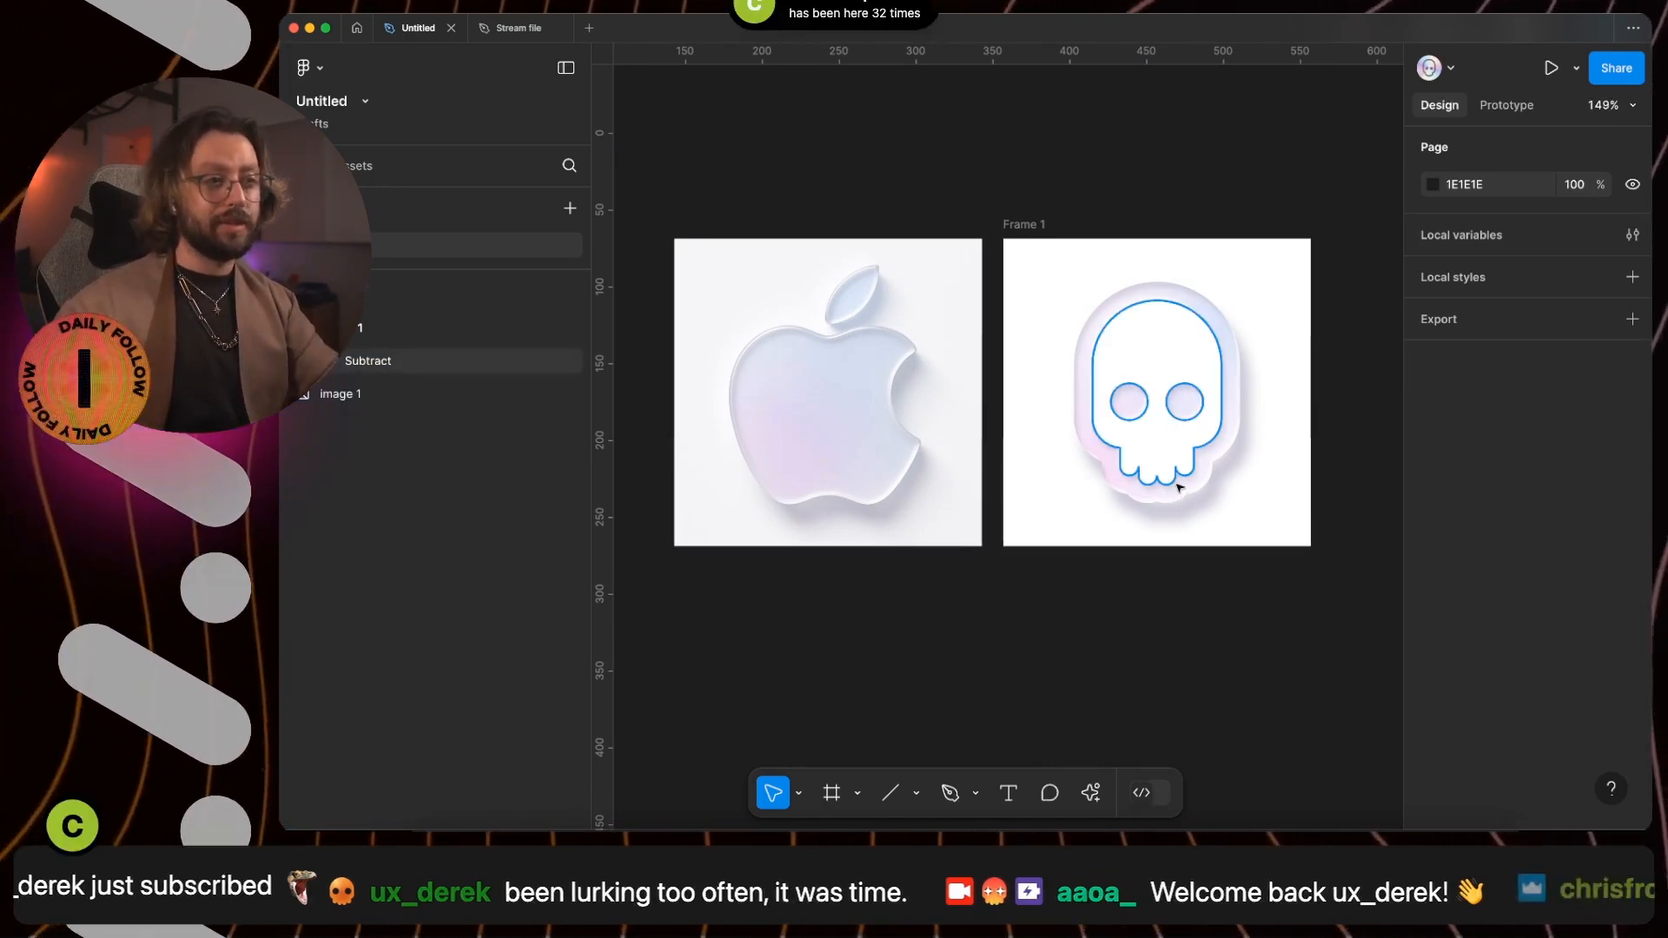
- Show the skull's drop shadow behind transparent areas and set it to X 3, Y 9 and blur 8
click(1156, 408)
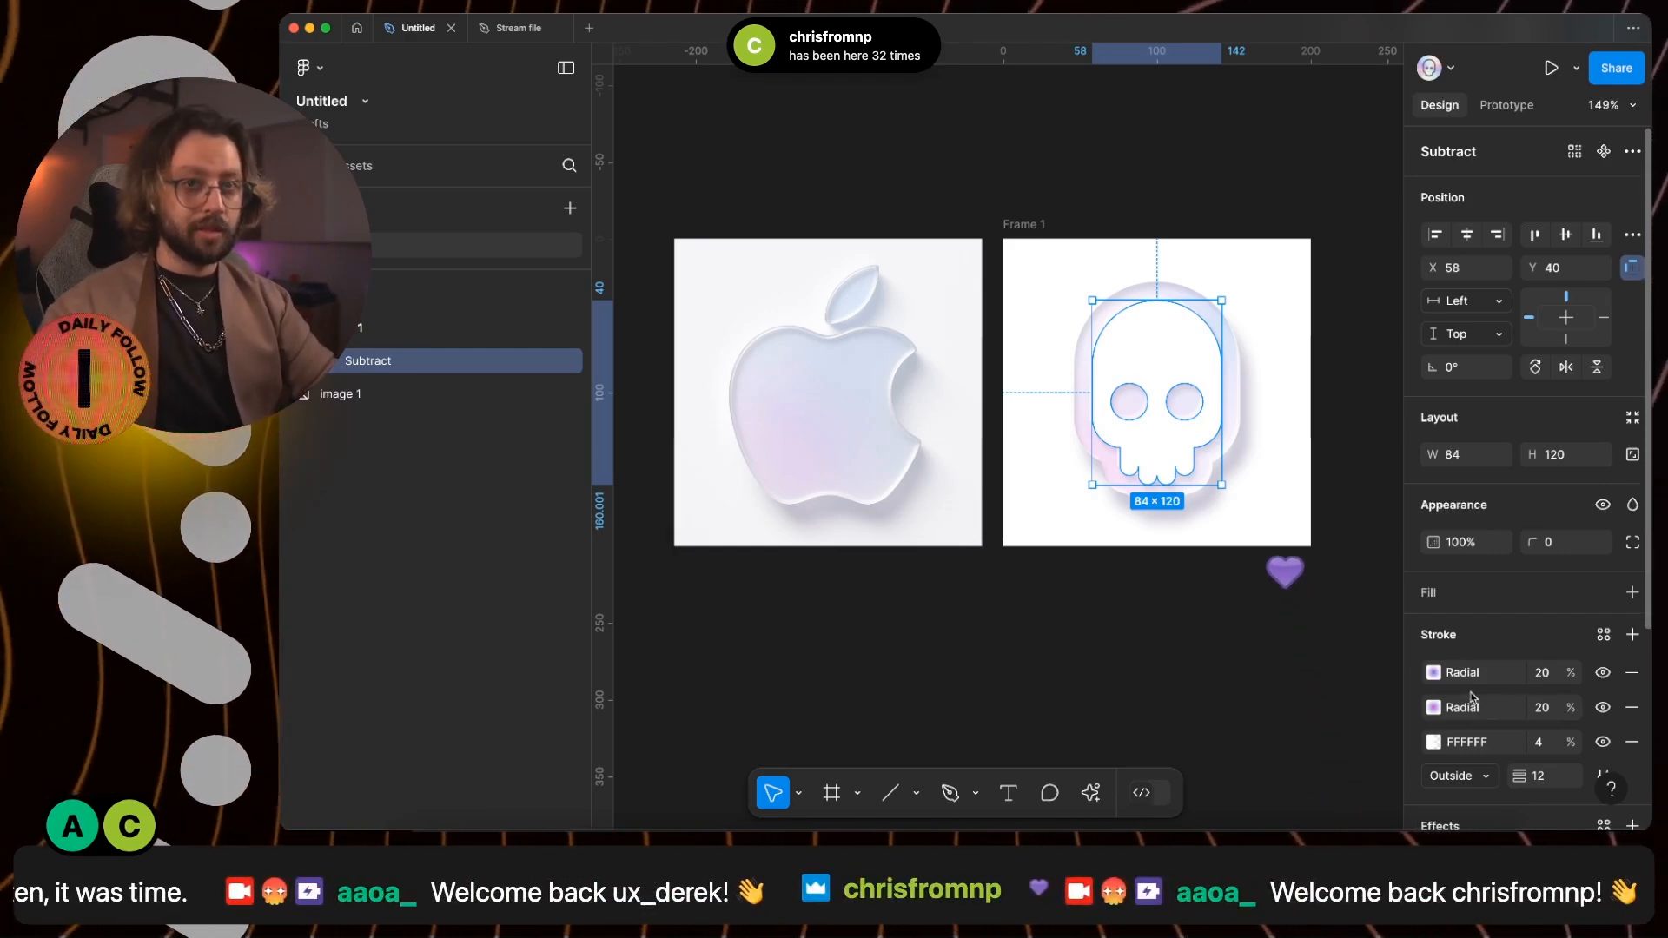
scroll(1432, 688, down, 3)
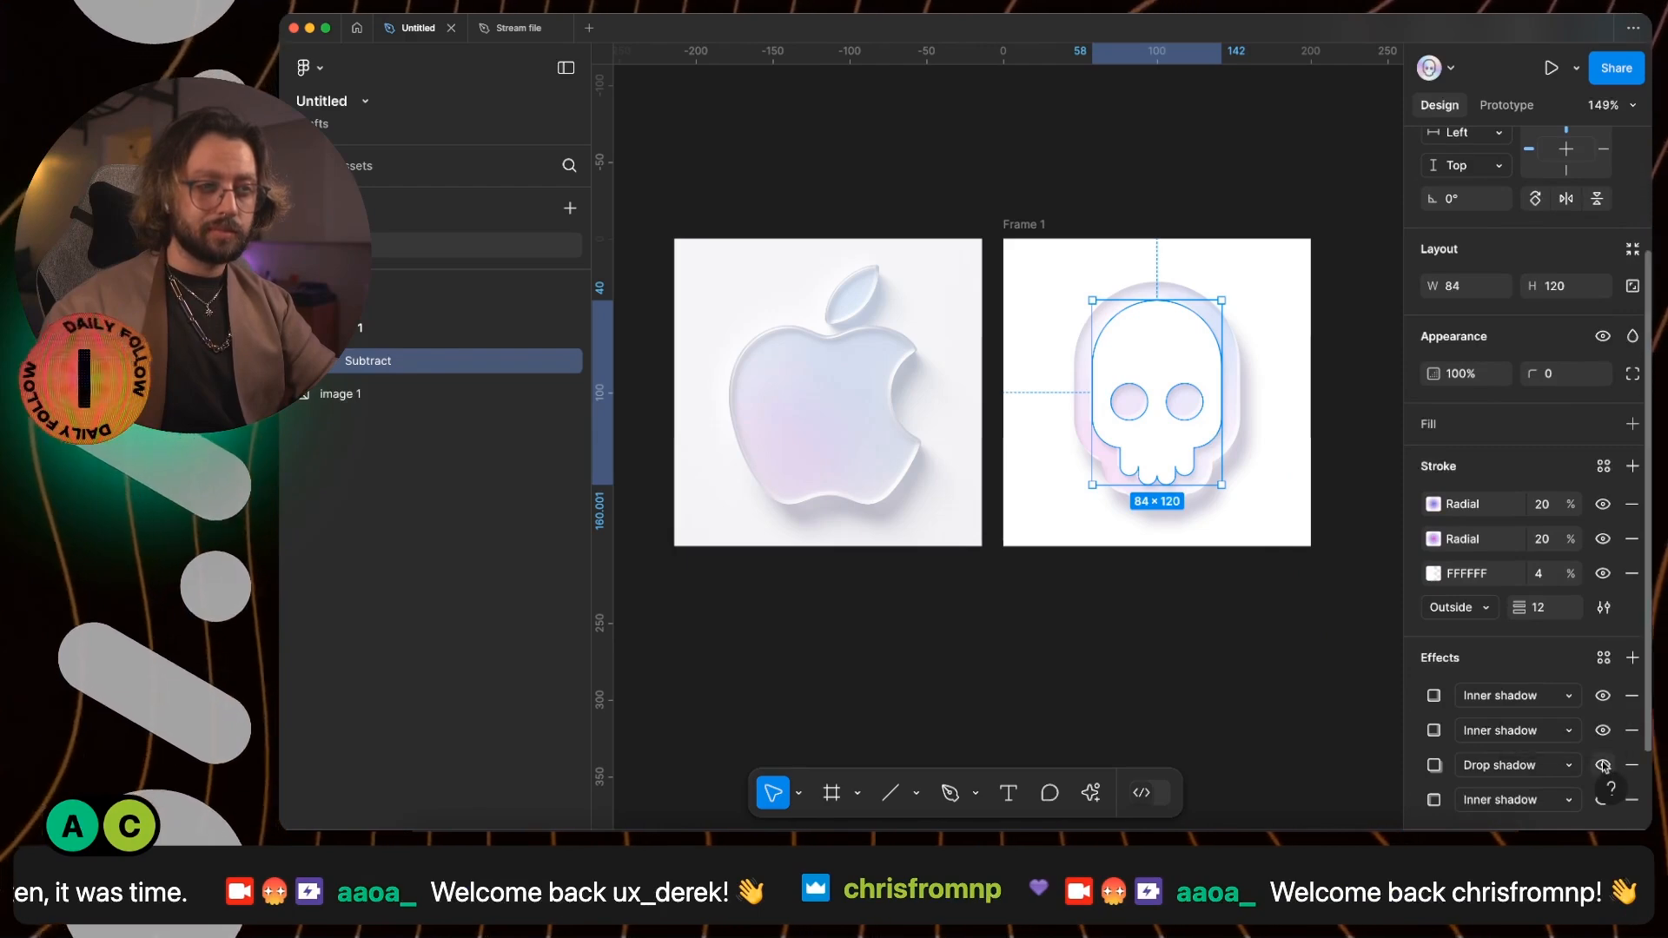
click(1603, 765)
click(1603, 766)
click(1434, 765)
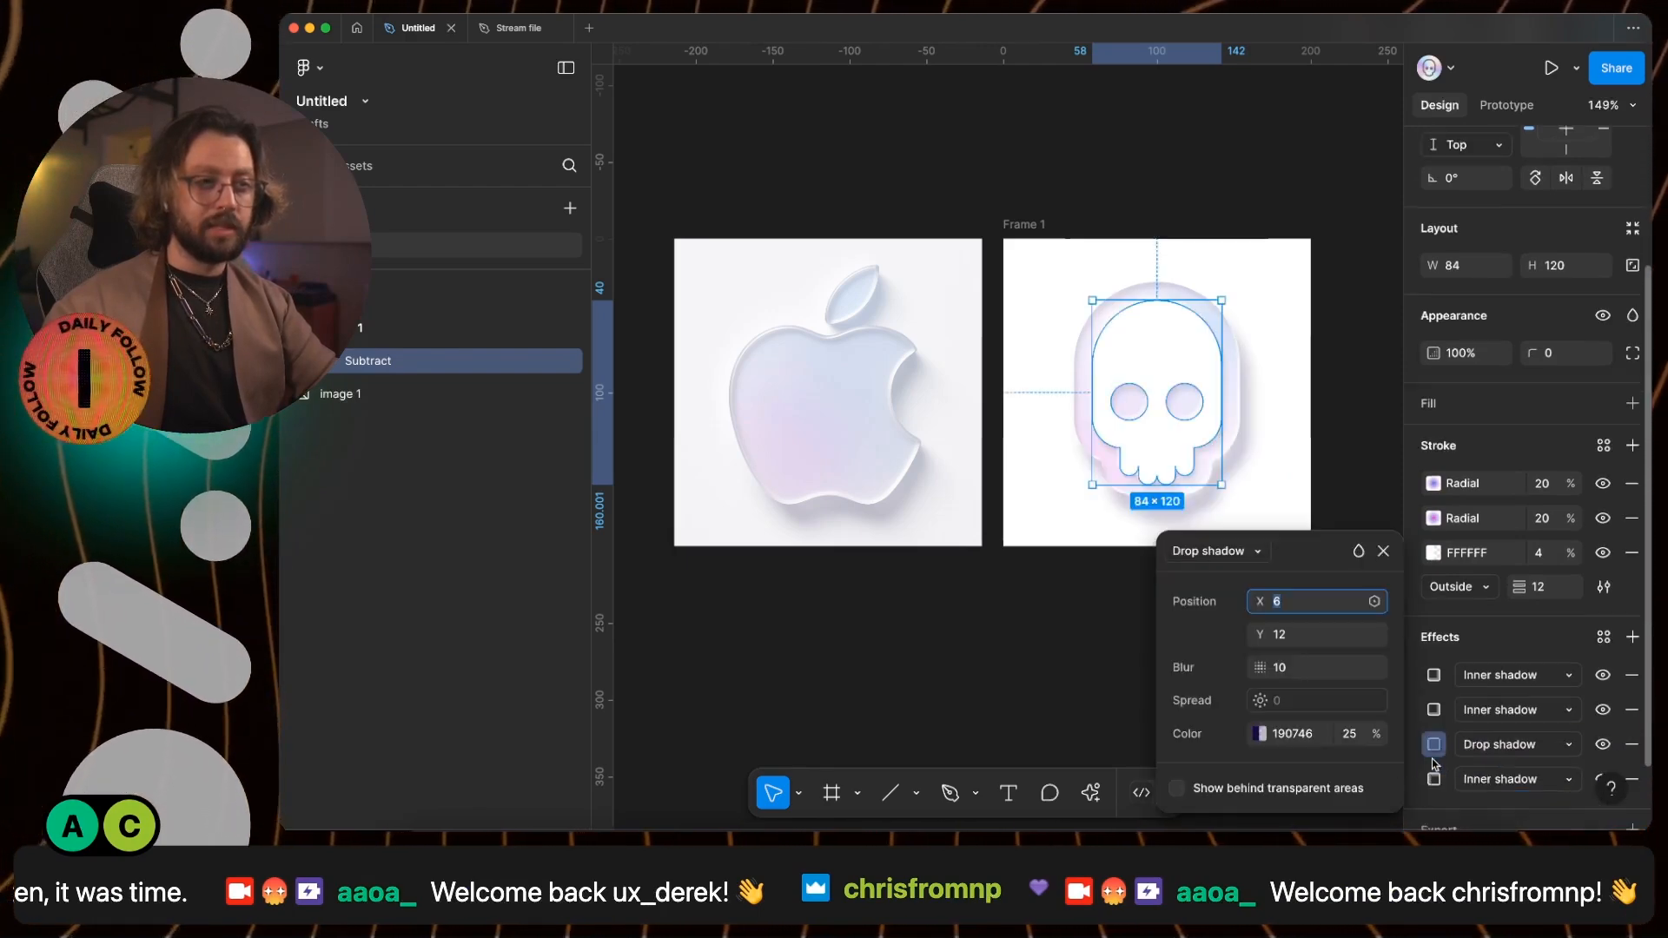
click(1177, 789)
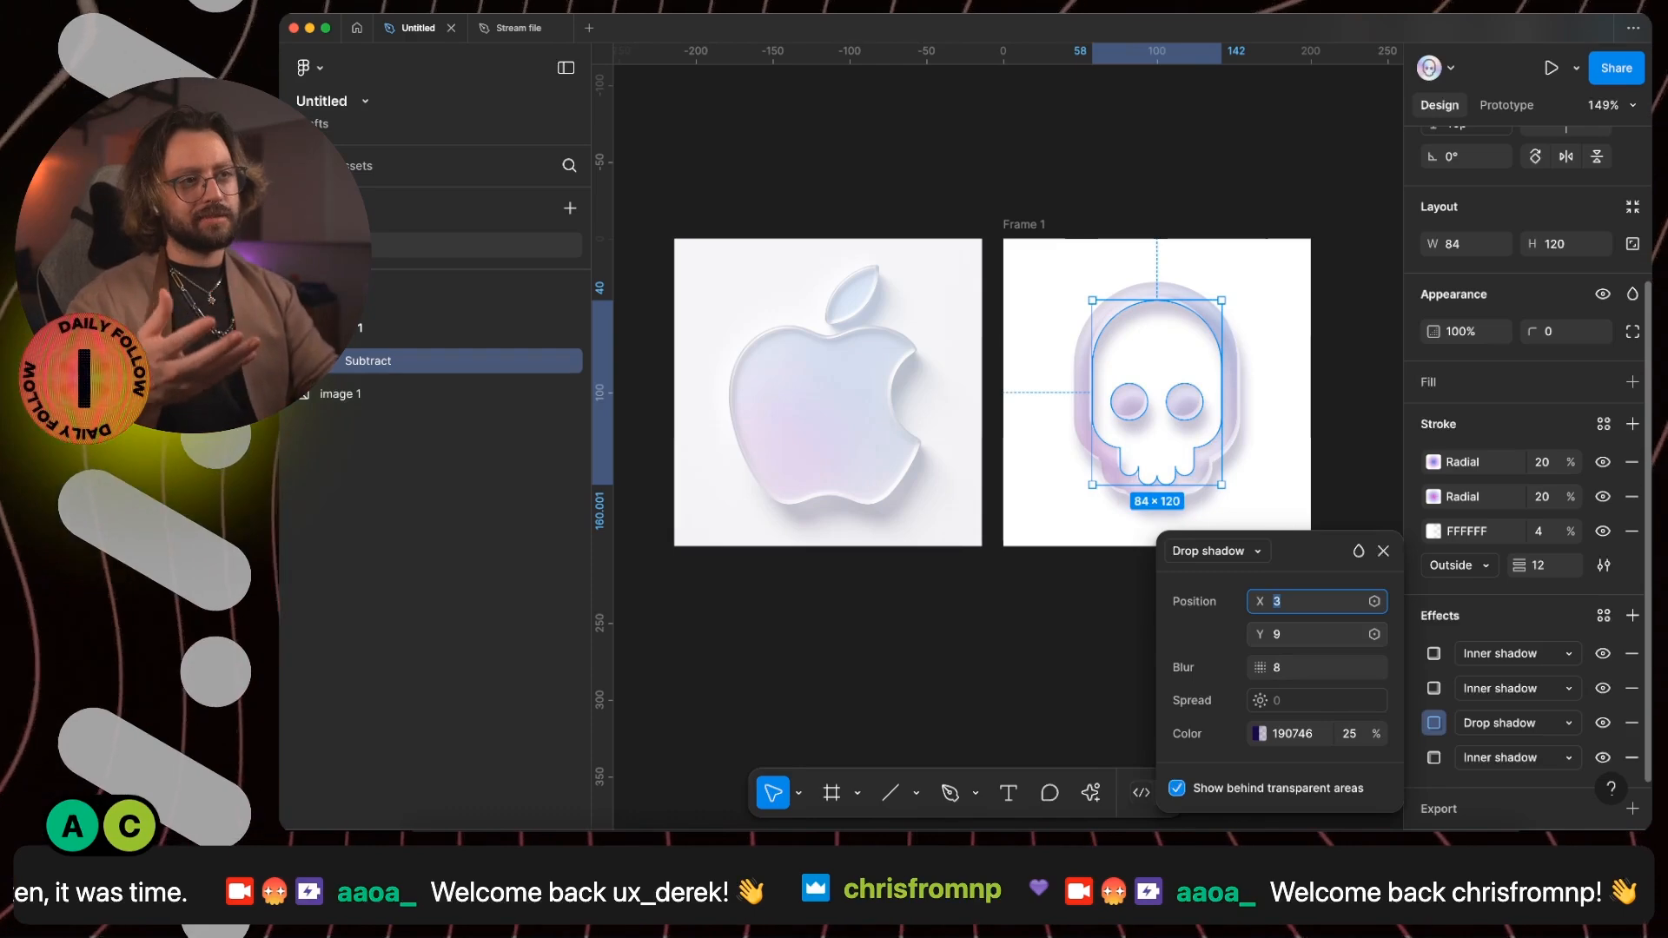
- Set the skull's white stroke opacity to 60% and undo the corner radius change
key(shift+Up)
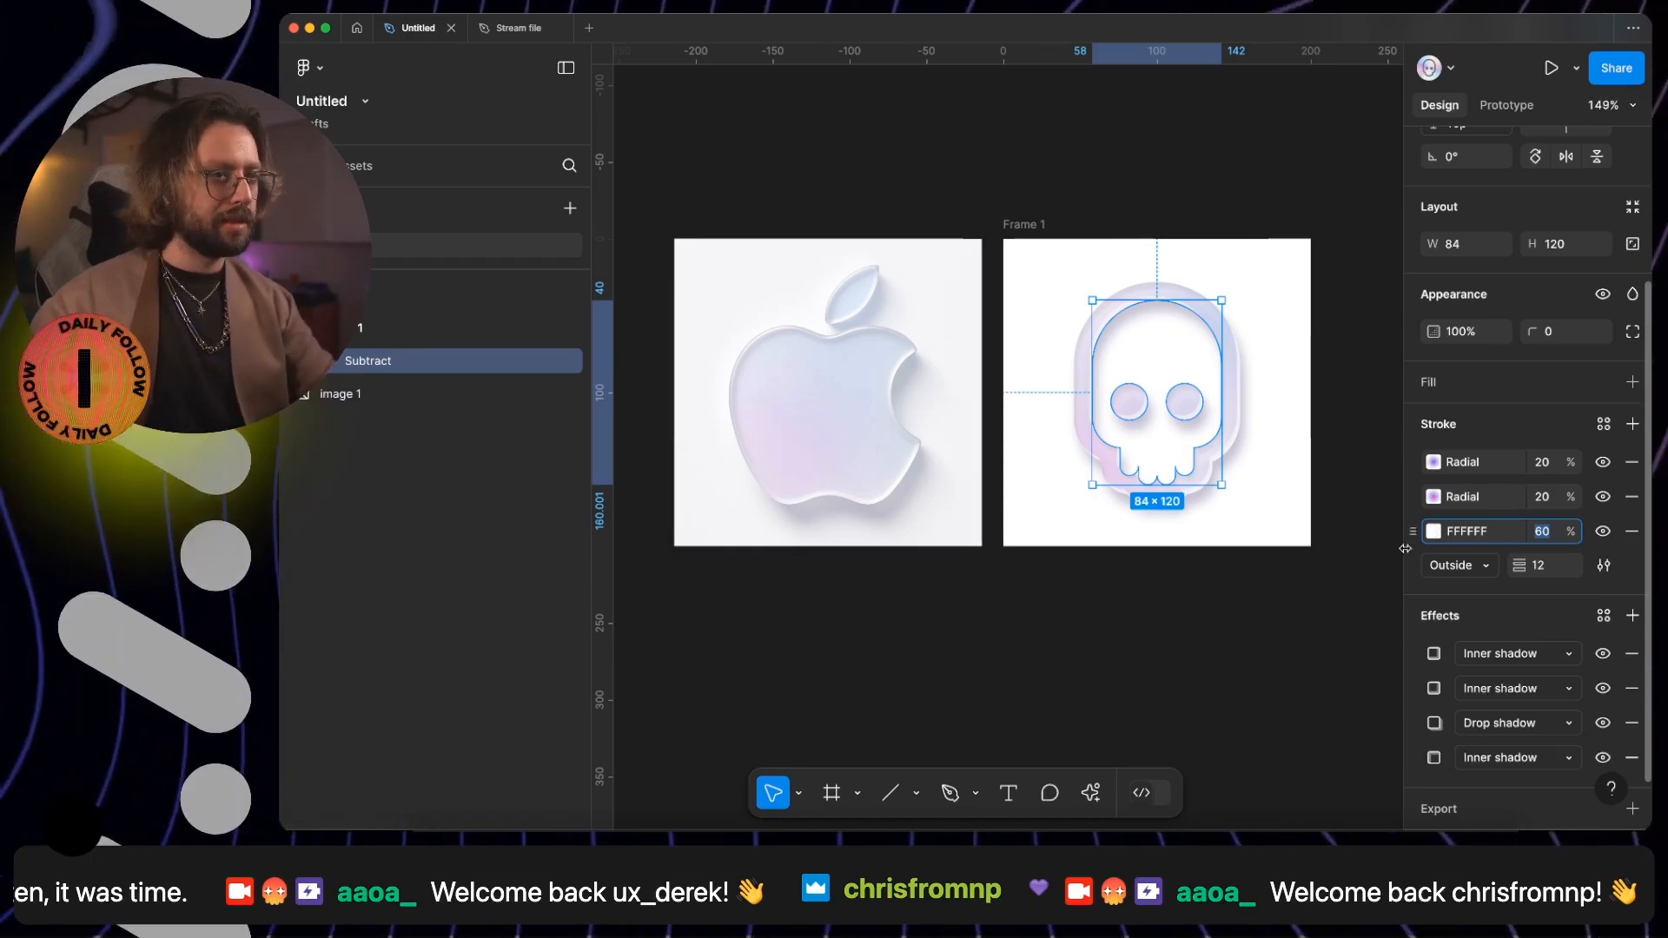
click(1129, 677)
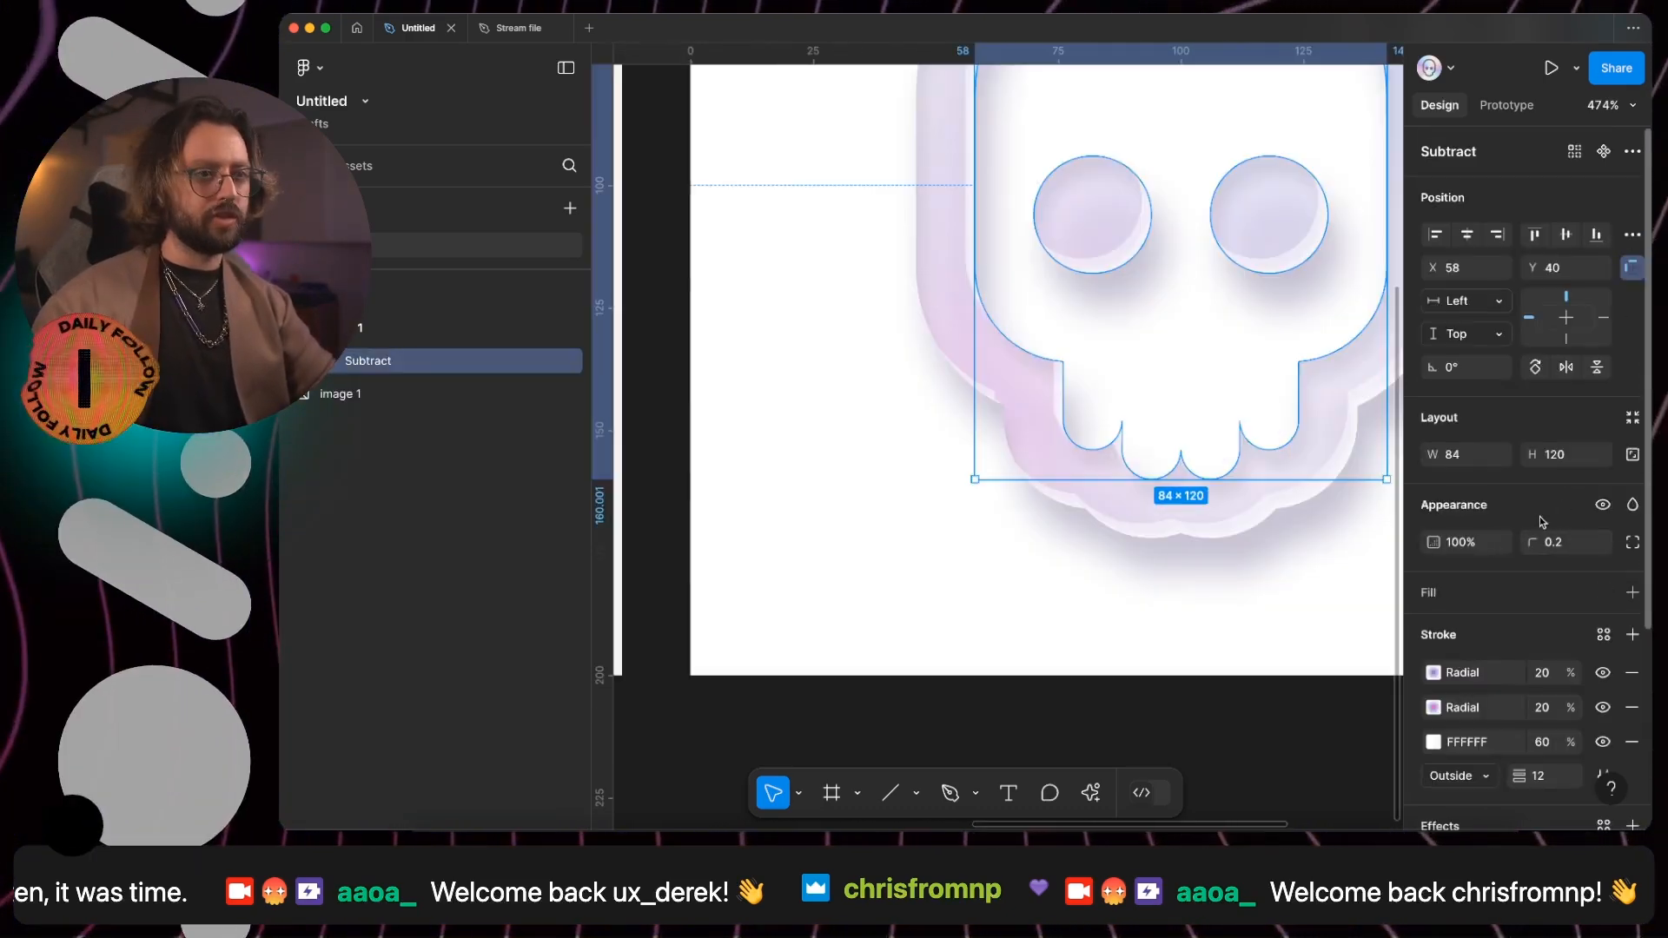
key(super+z)
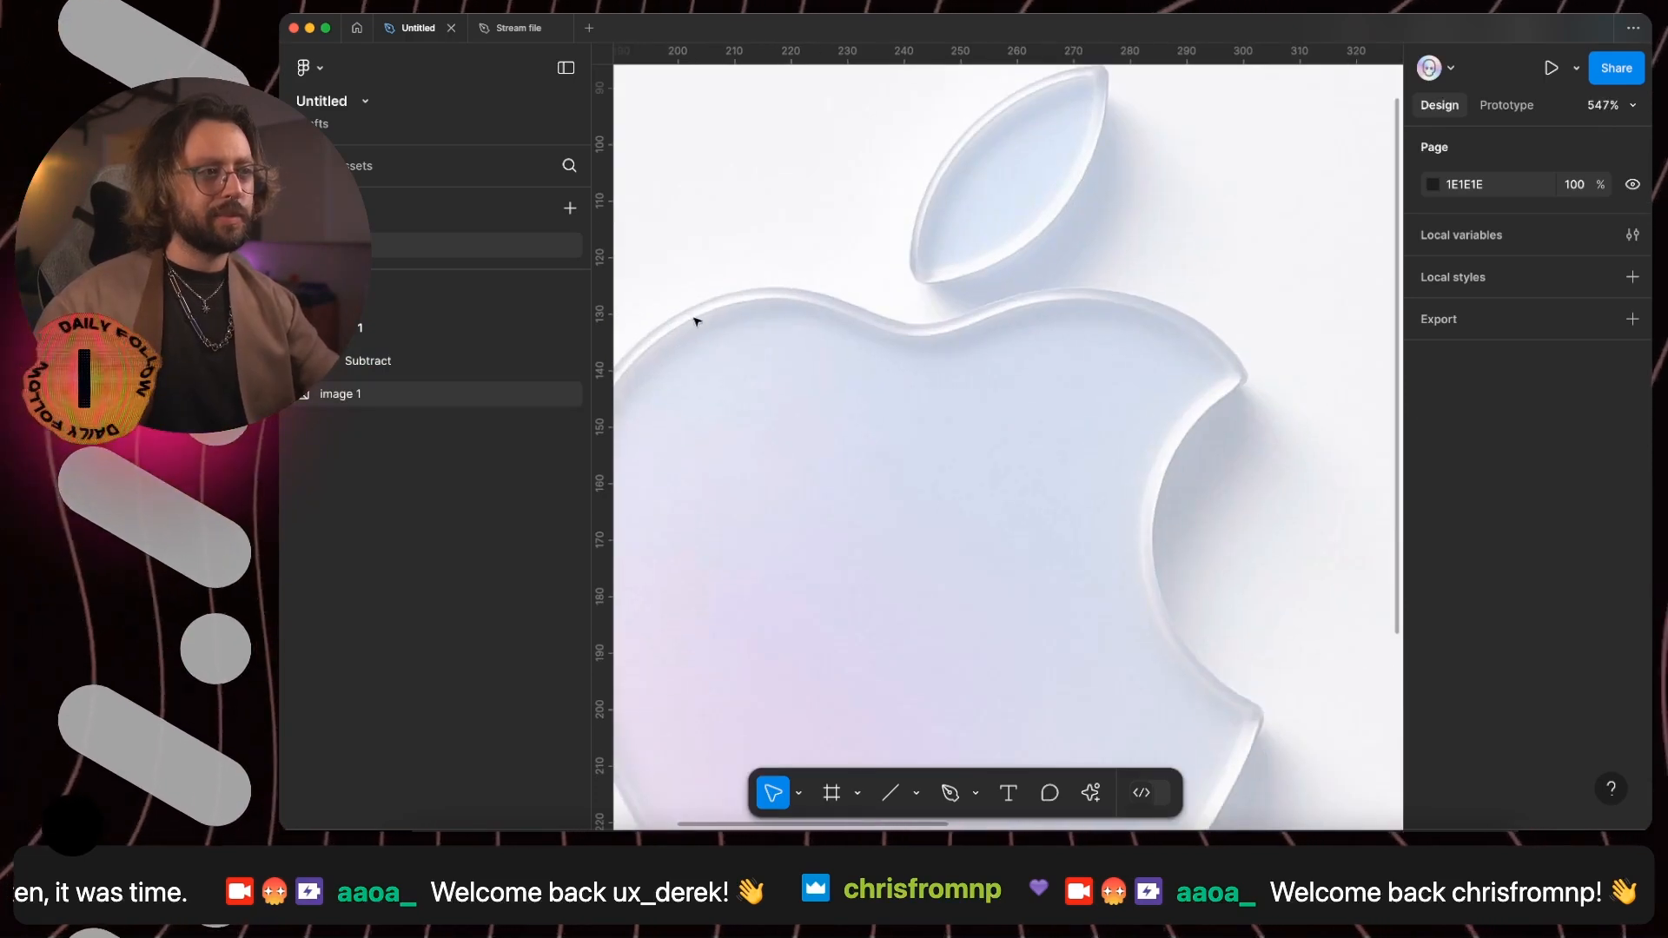
- Add another inner shadow effect to the skull and set its blur to 0.5
scroll(945, 350, down, 5)
scroll(1248, 566, right, 5)
click(1161, 431)
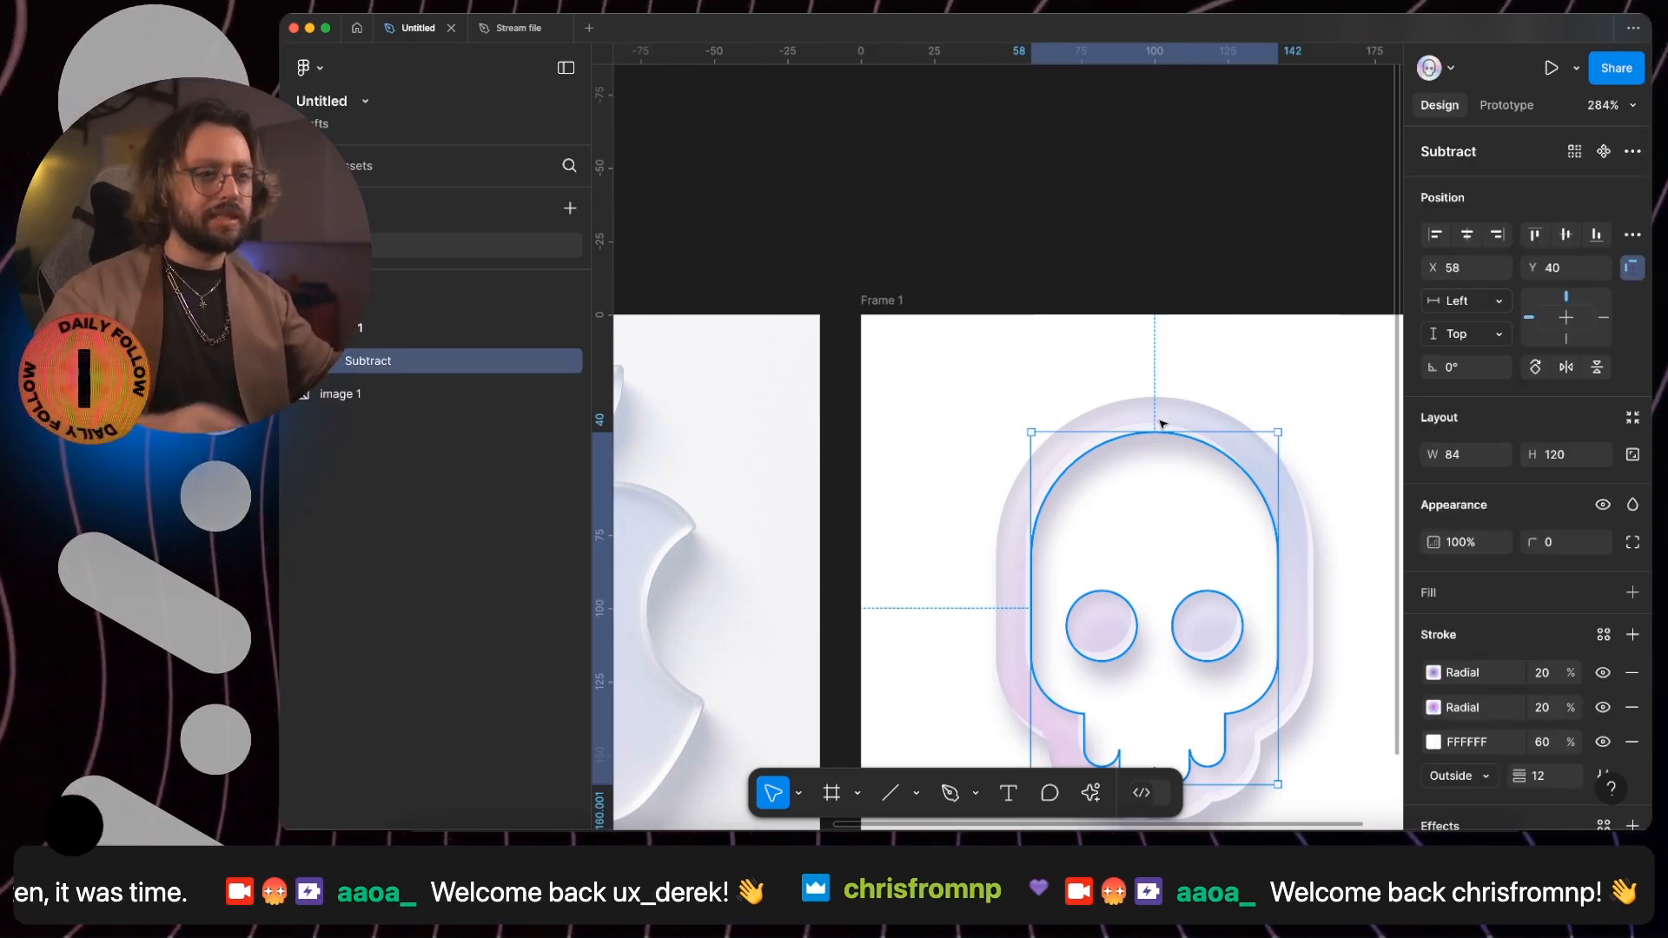
scroll(1475, 605, down, 3)
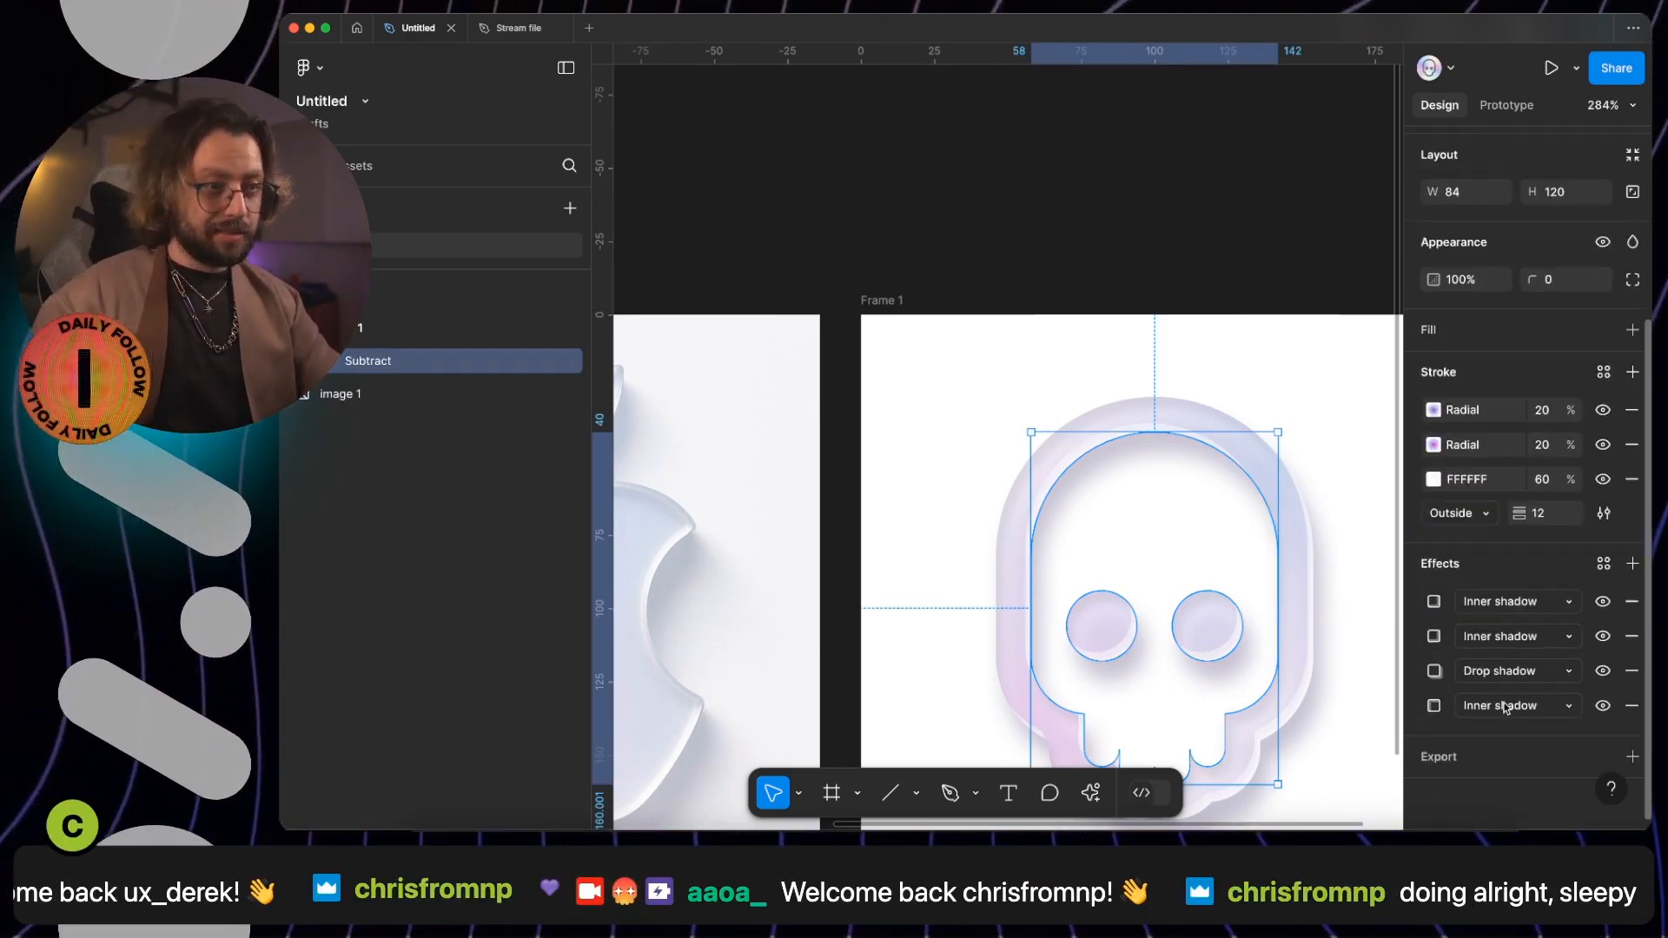
click(1633, 561)
click(1316, 718)
text(.5)
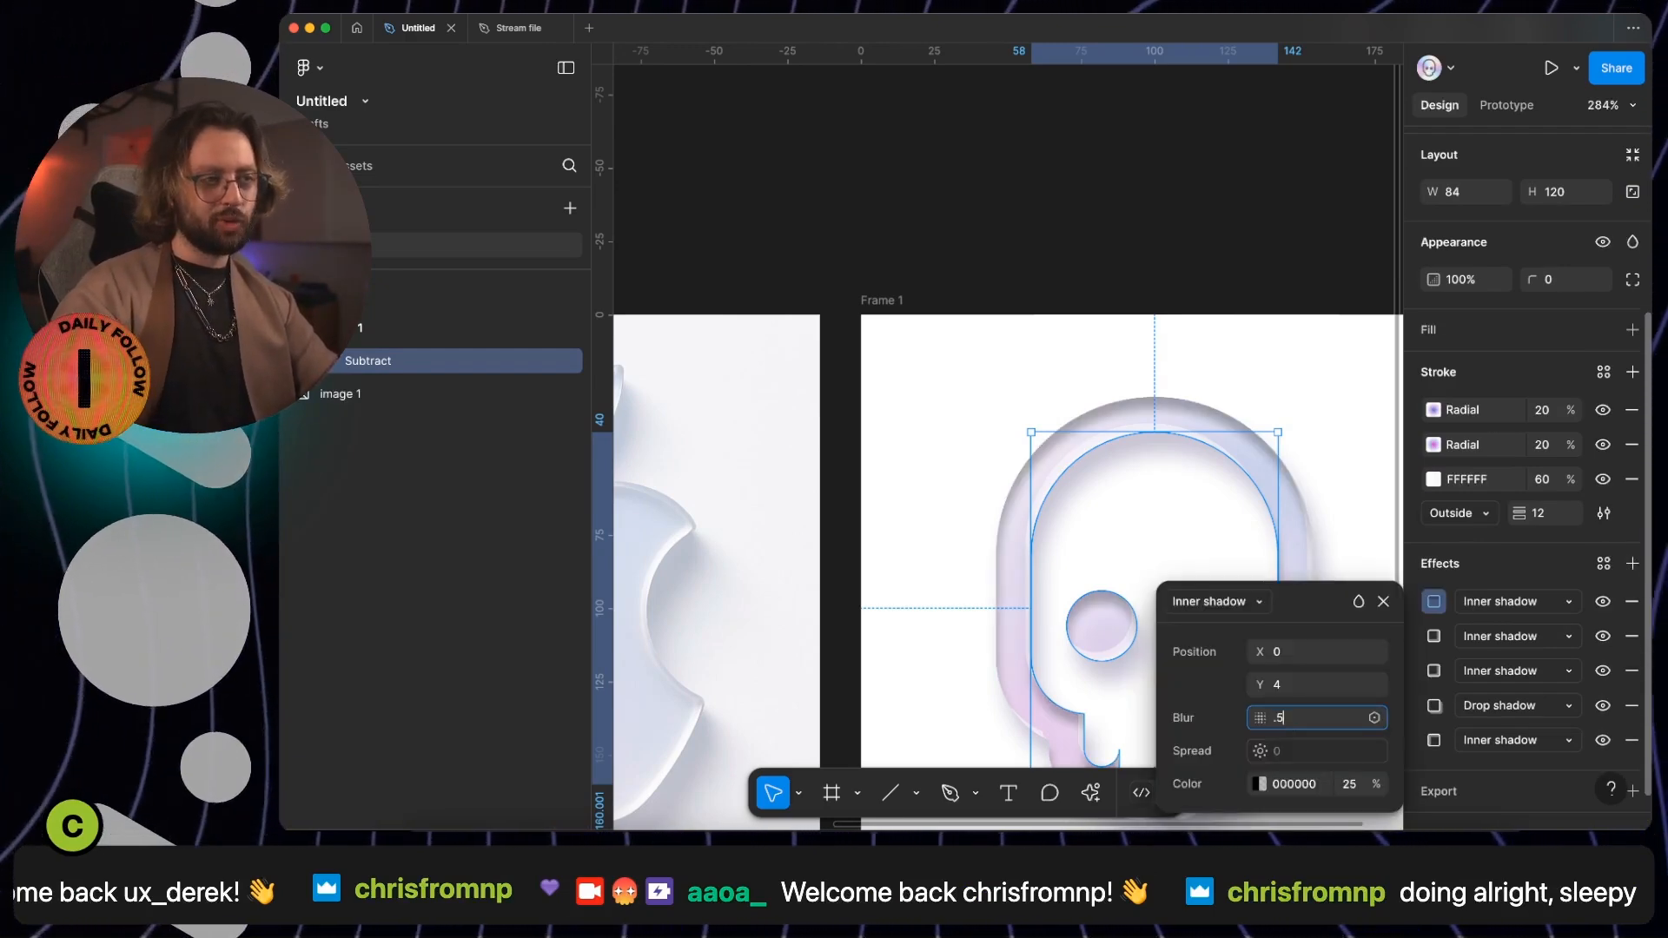
key(Return)
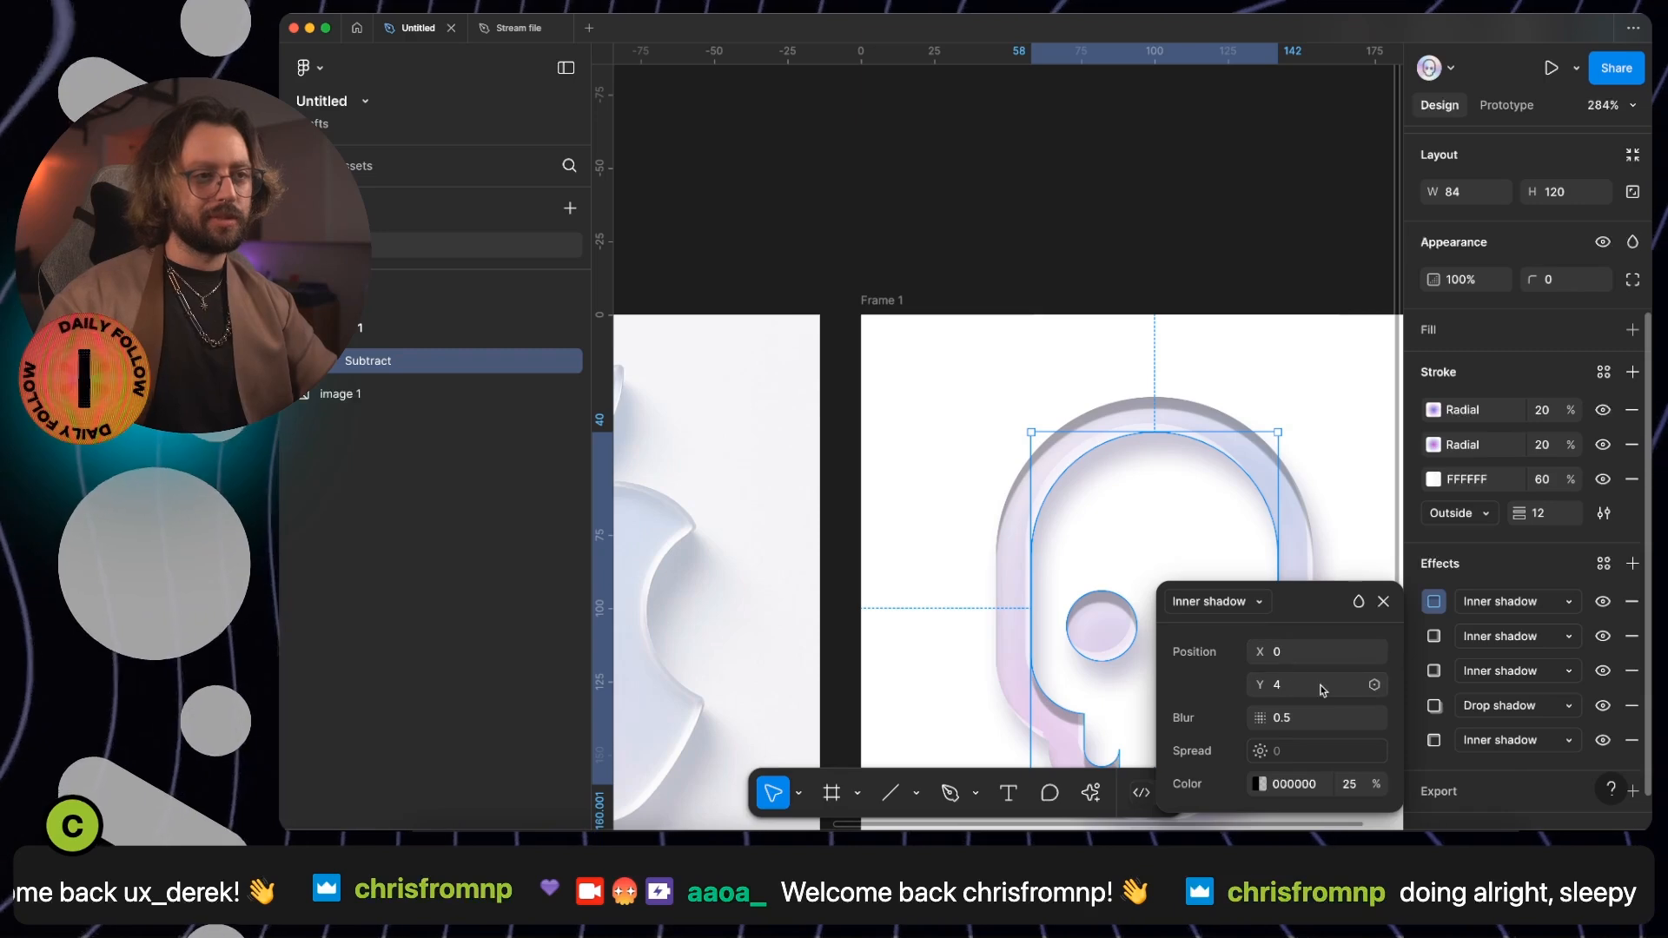
- Set the newest inner shadow's offset to X 1.5 and Y 1.5
click(1295, 654)
key(Up)
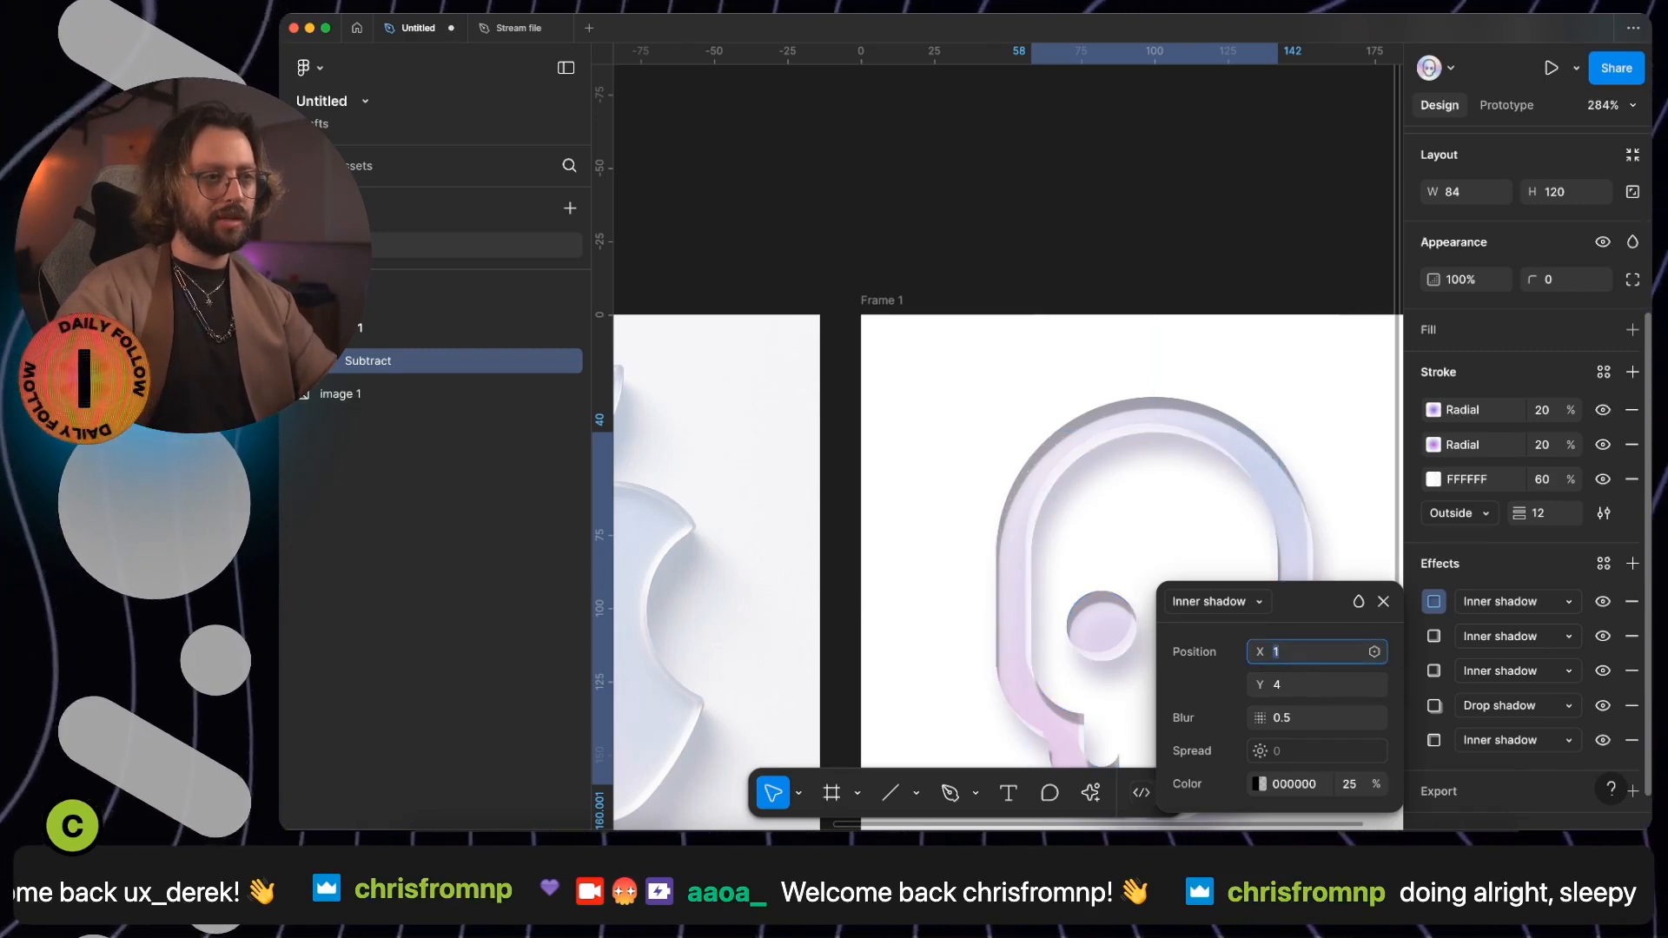
text(.5)
key(Return)
click(1301, 686)
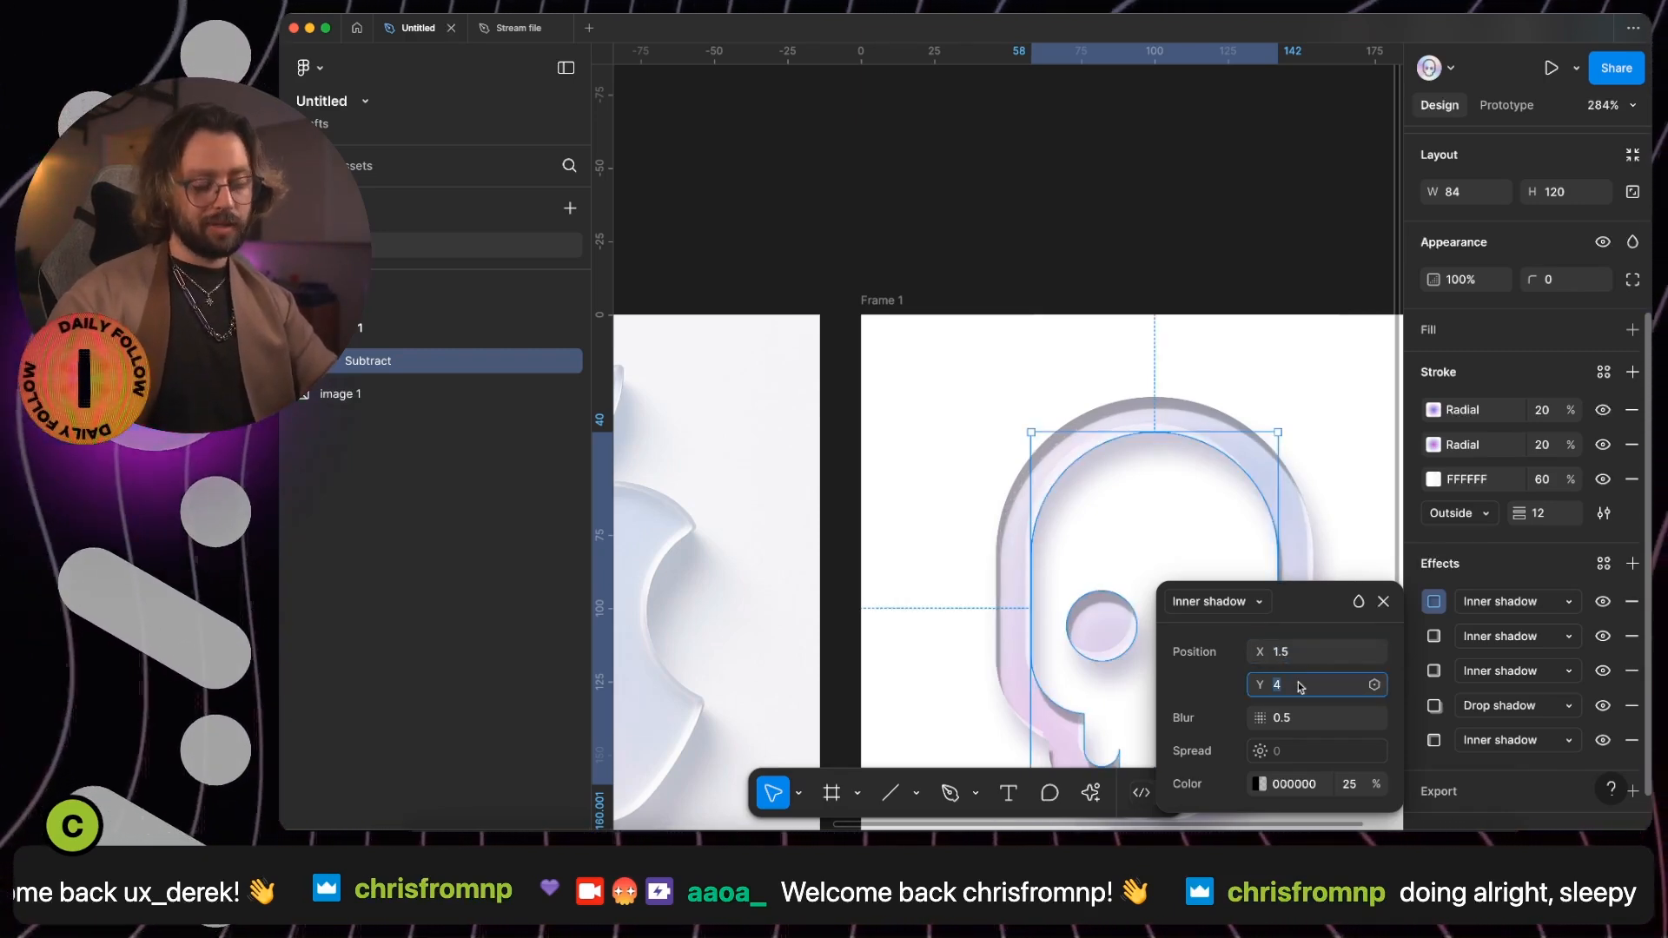
text(1.5)
key(Return)
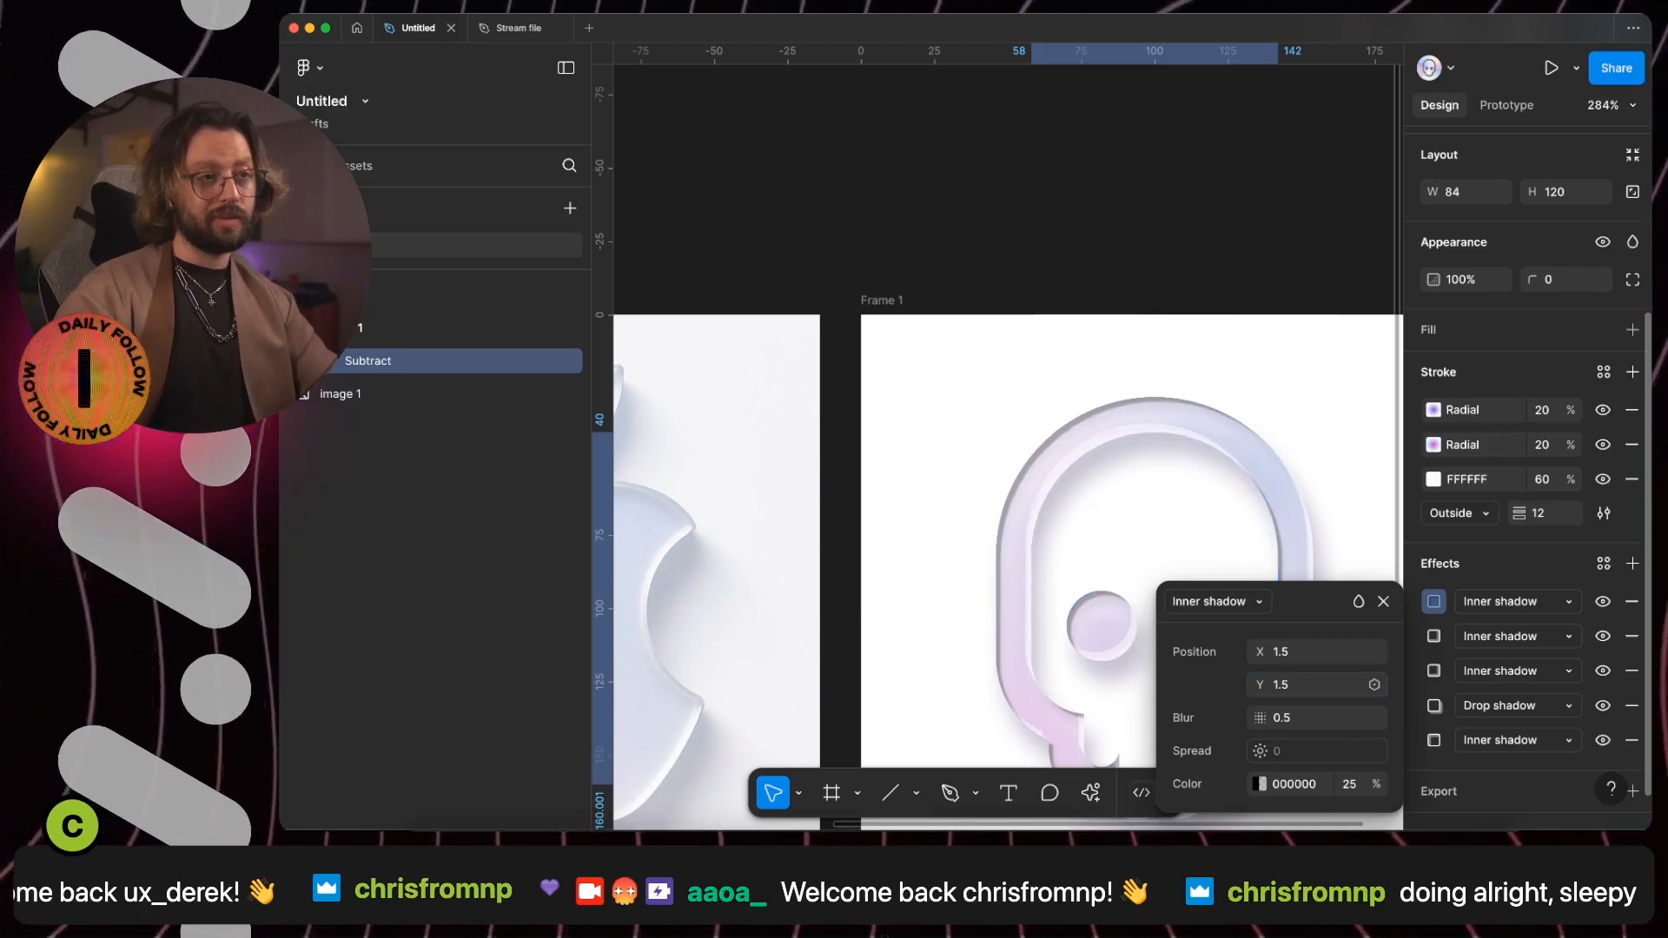
- Set the newest inner shadow's color to FFFFFF at 100% opacity with the Lighten blend mode
scroll(1267, 532, left, 7)
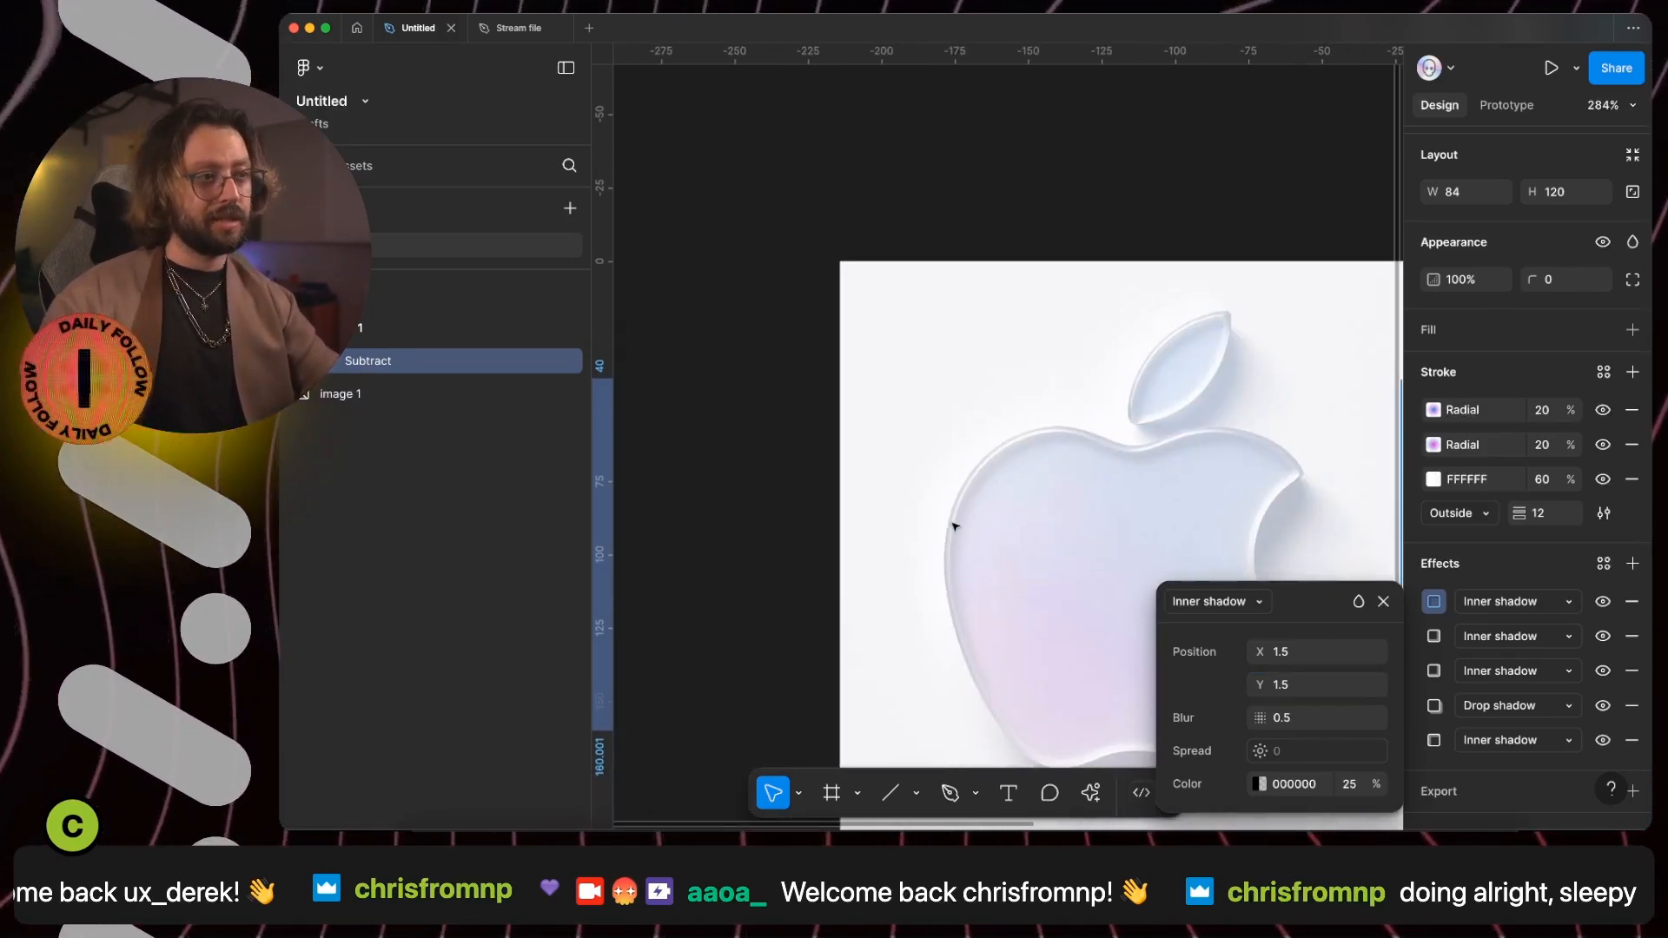
scroll(1091, 591, right, 7)
scroll(1091, 592, down, 3)
click(1279, 784)
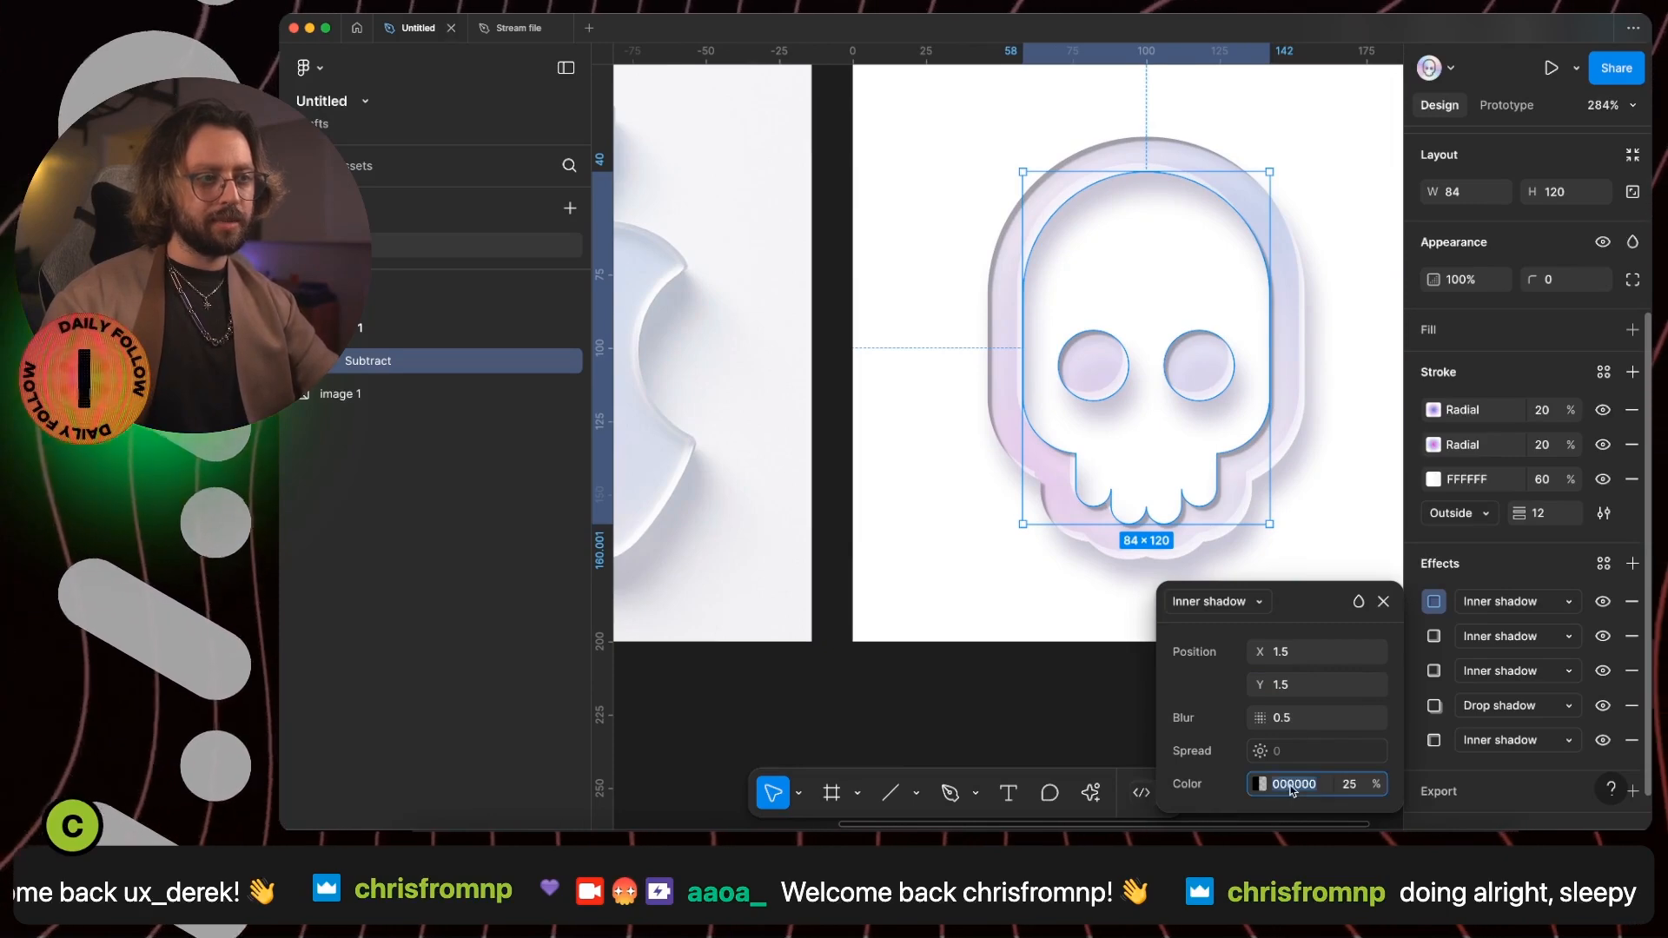
text(fff)
key(Return)
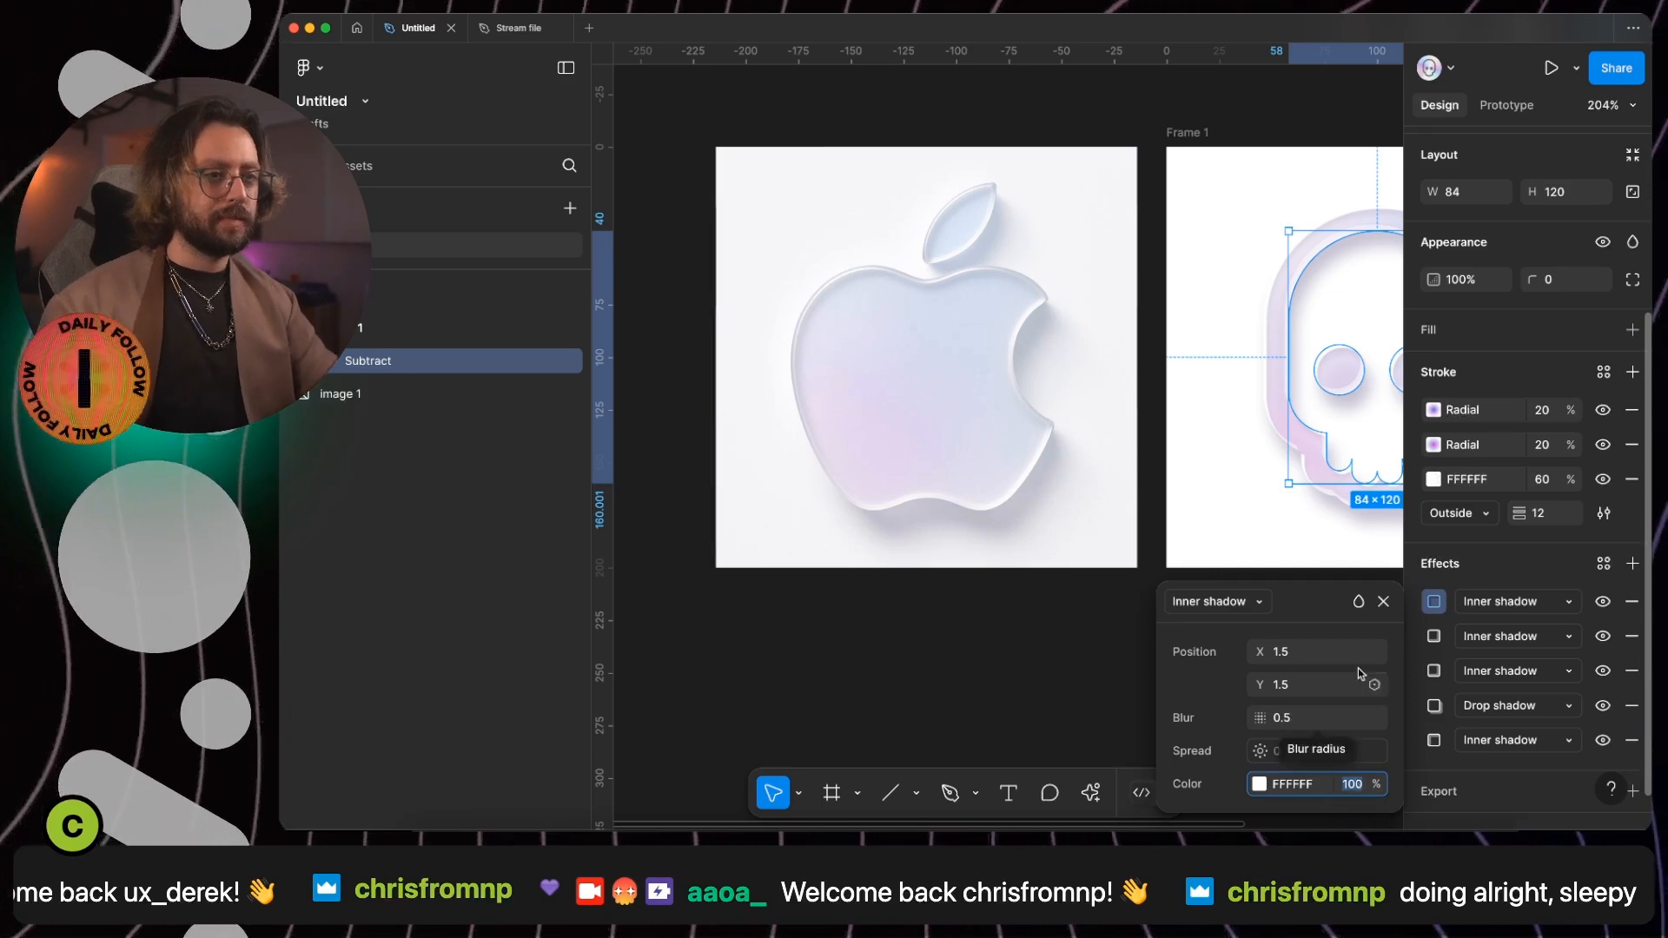
click(1358, 601)
scroll(1370, 629, down, 4)
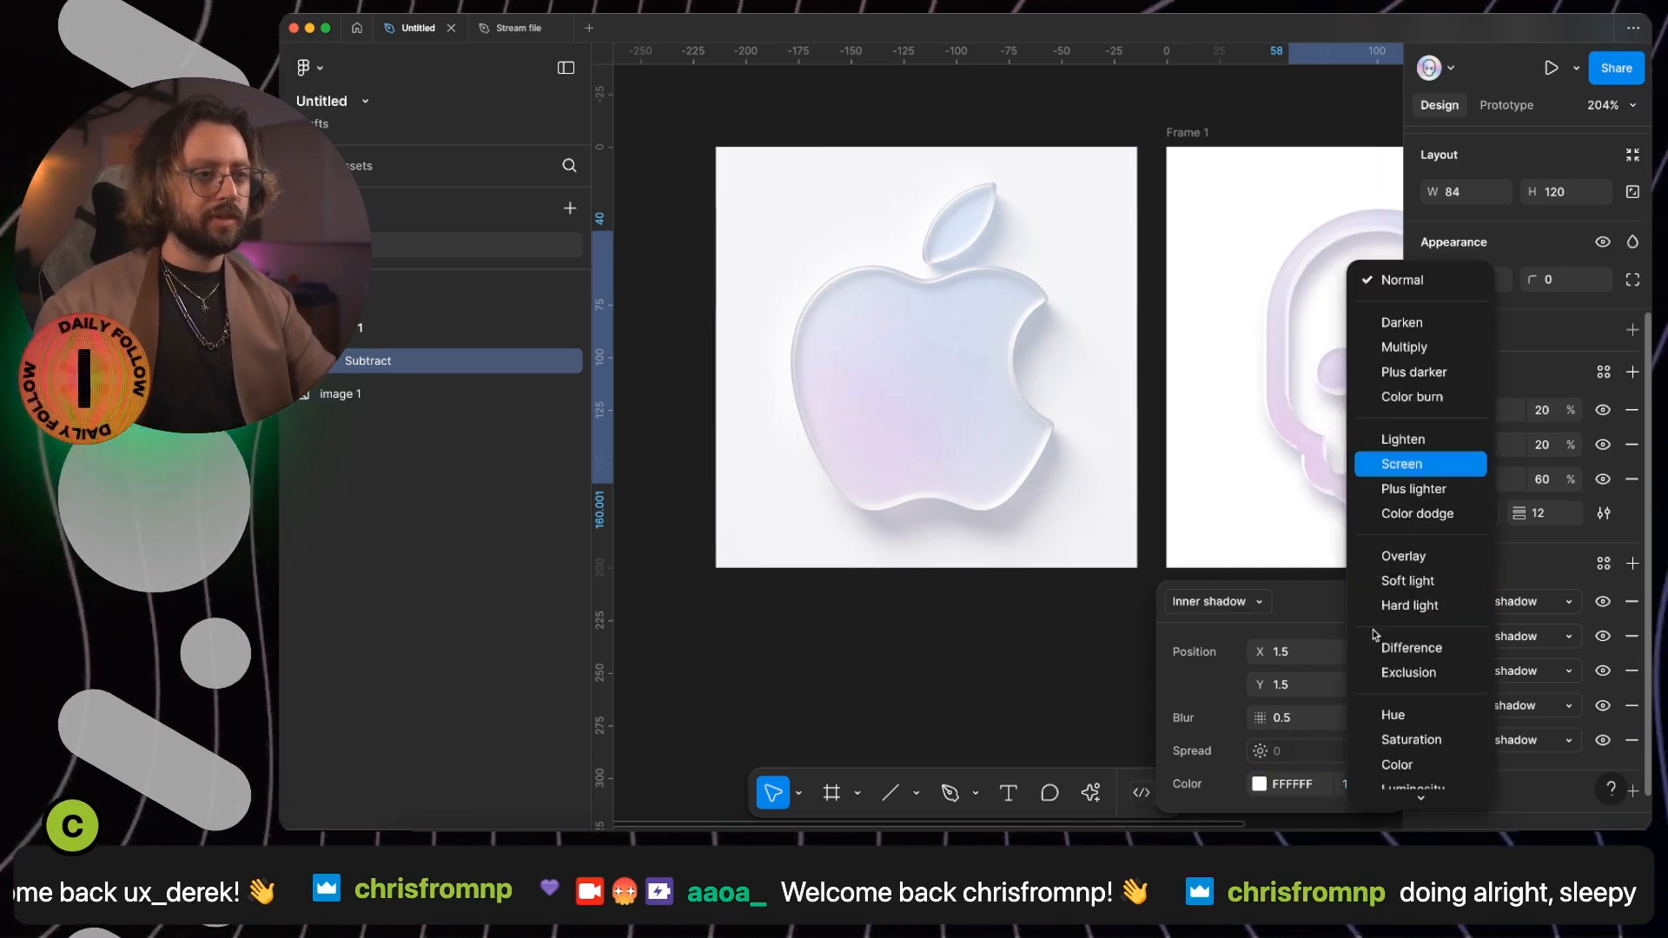
click(1425, 440)
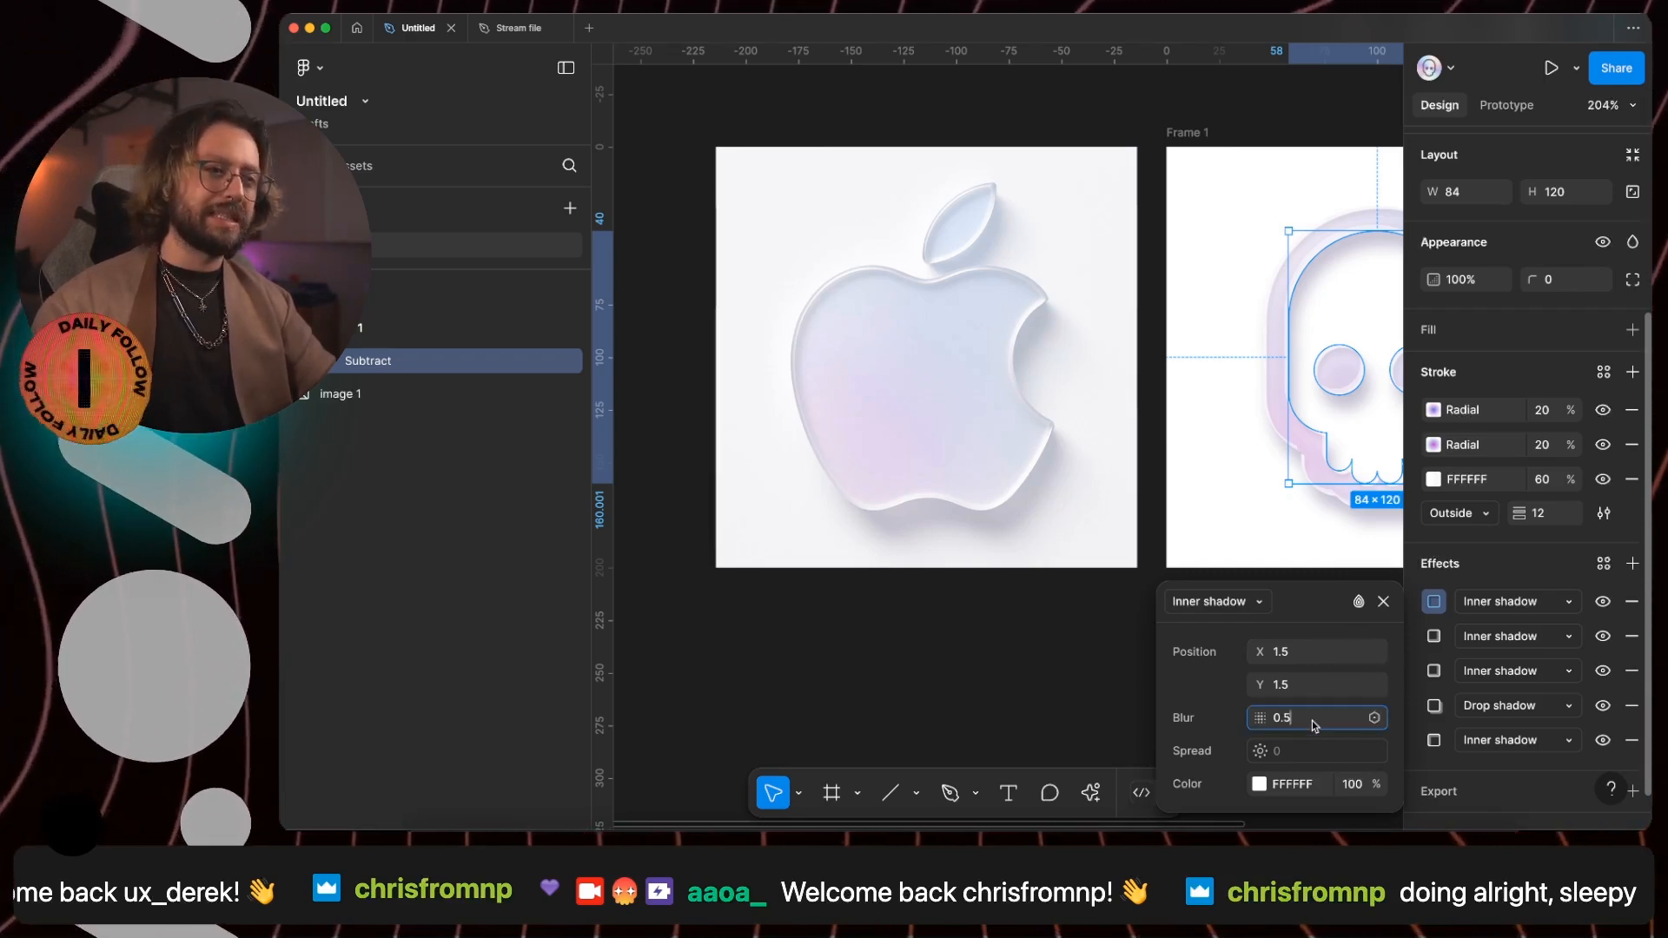
- Set the newest inner shadow's blur to 1 and lower its opacity to 90%
text(1)
key(Return)
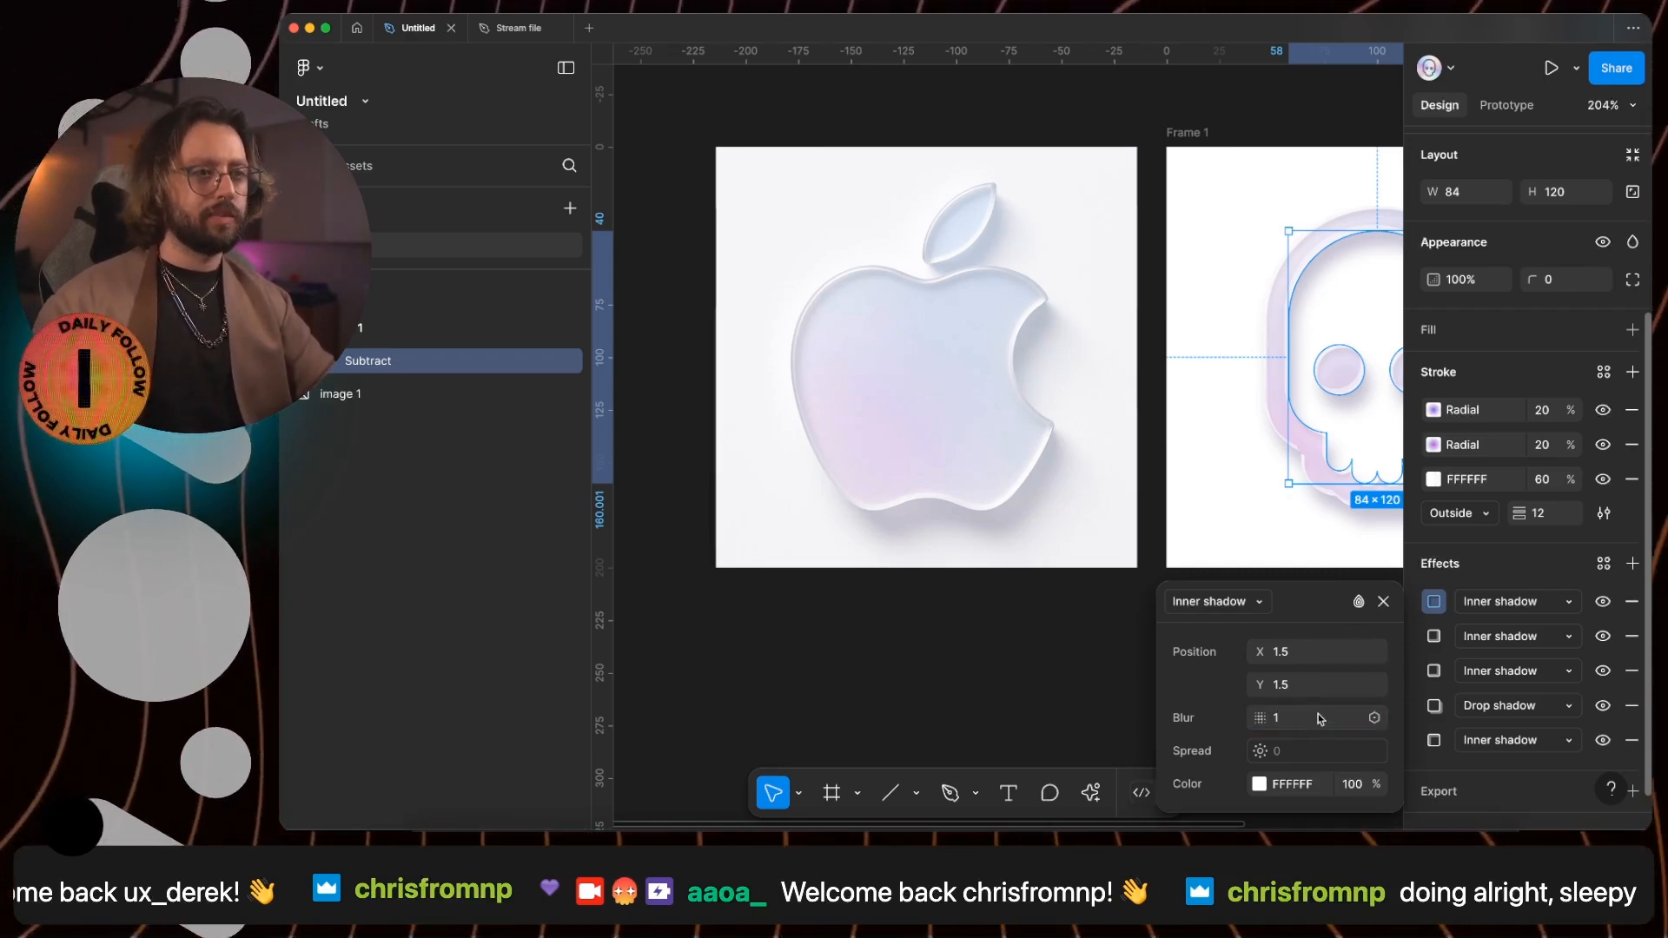
click(1352, 784)
key(shift+Down)
key(shift+Down)
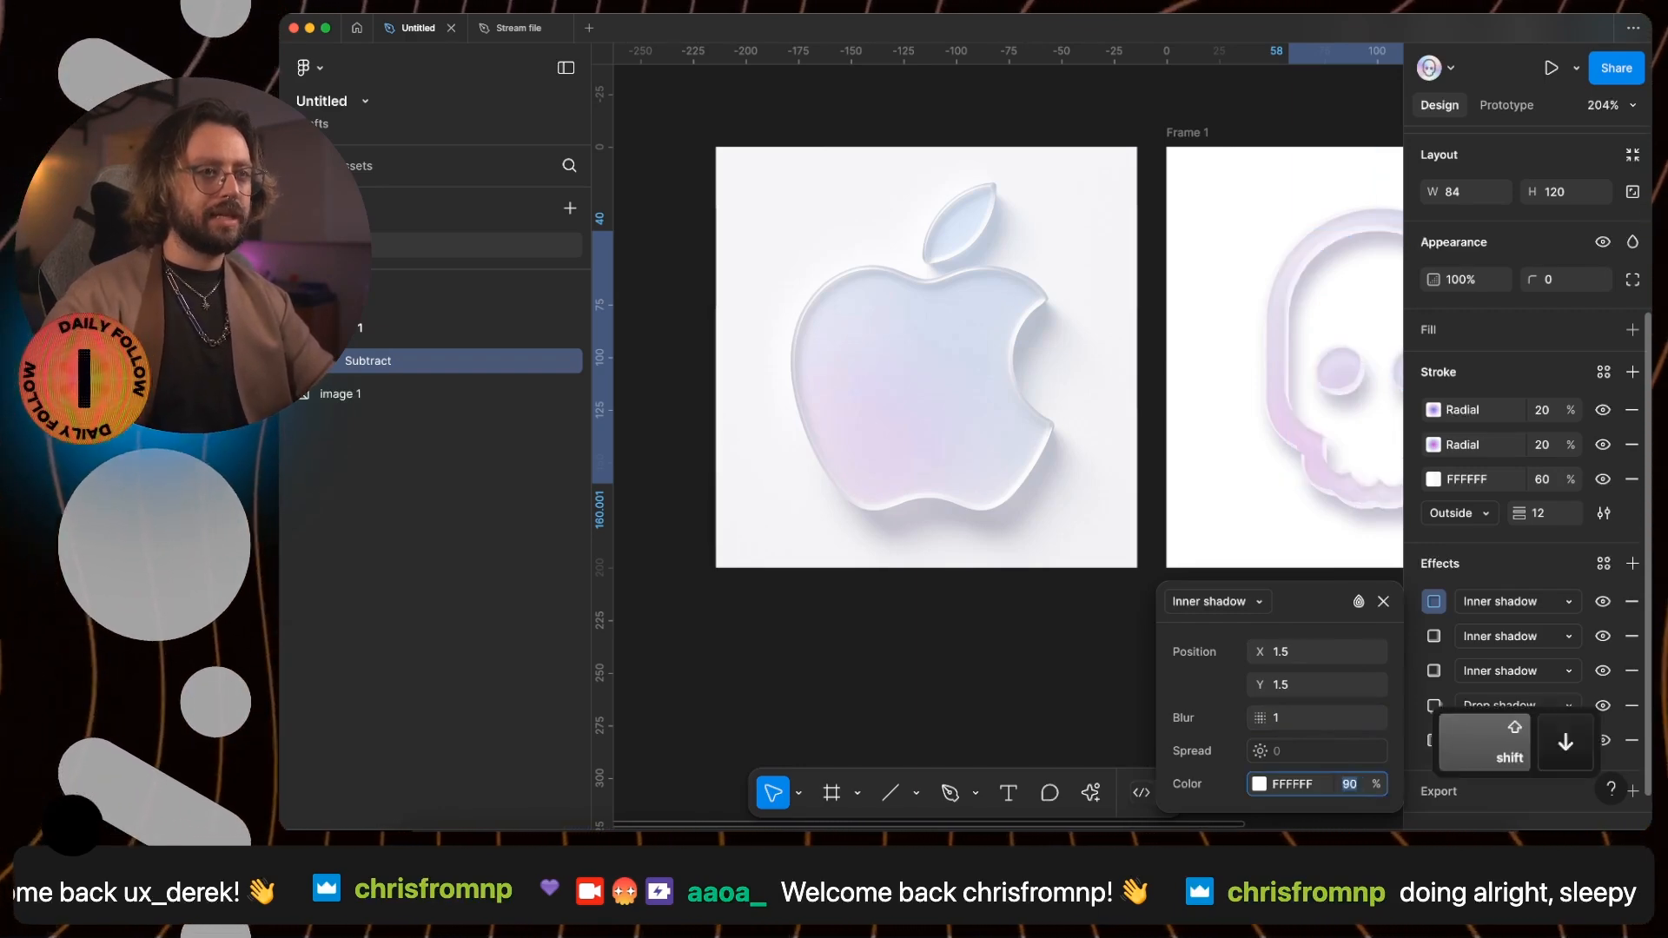
- Fill the skull's frame with the light grey F3F3F5 sampled from the apple reference's background
click(1187, 133)
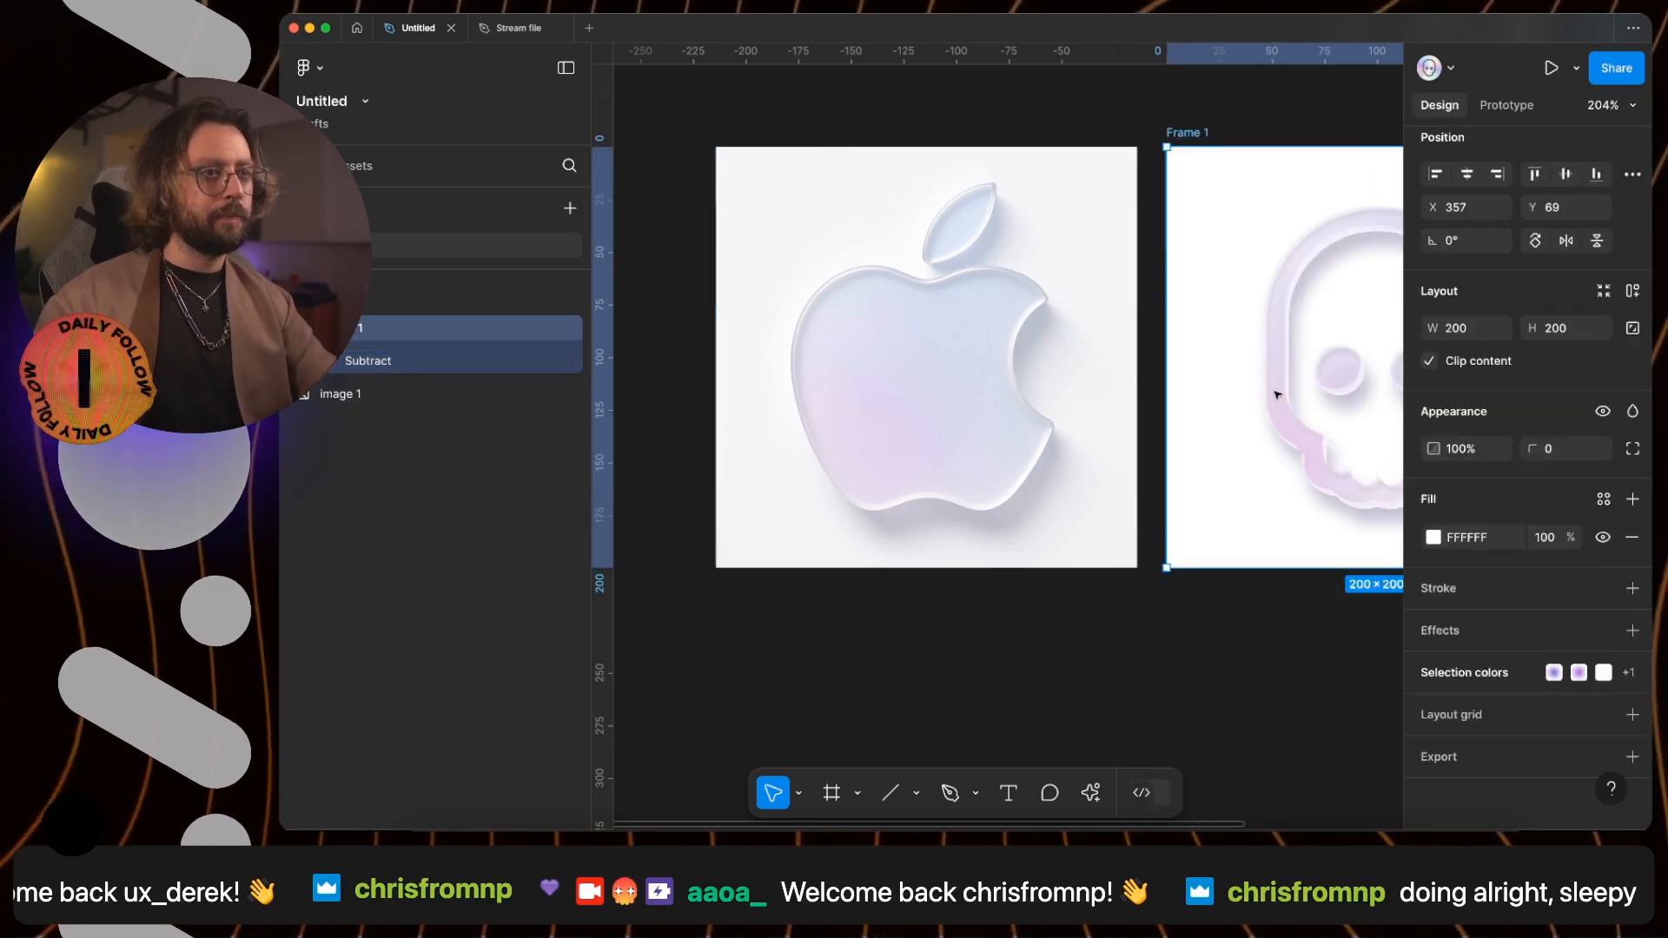
click(1431, 538)
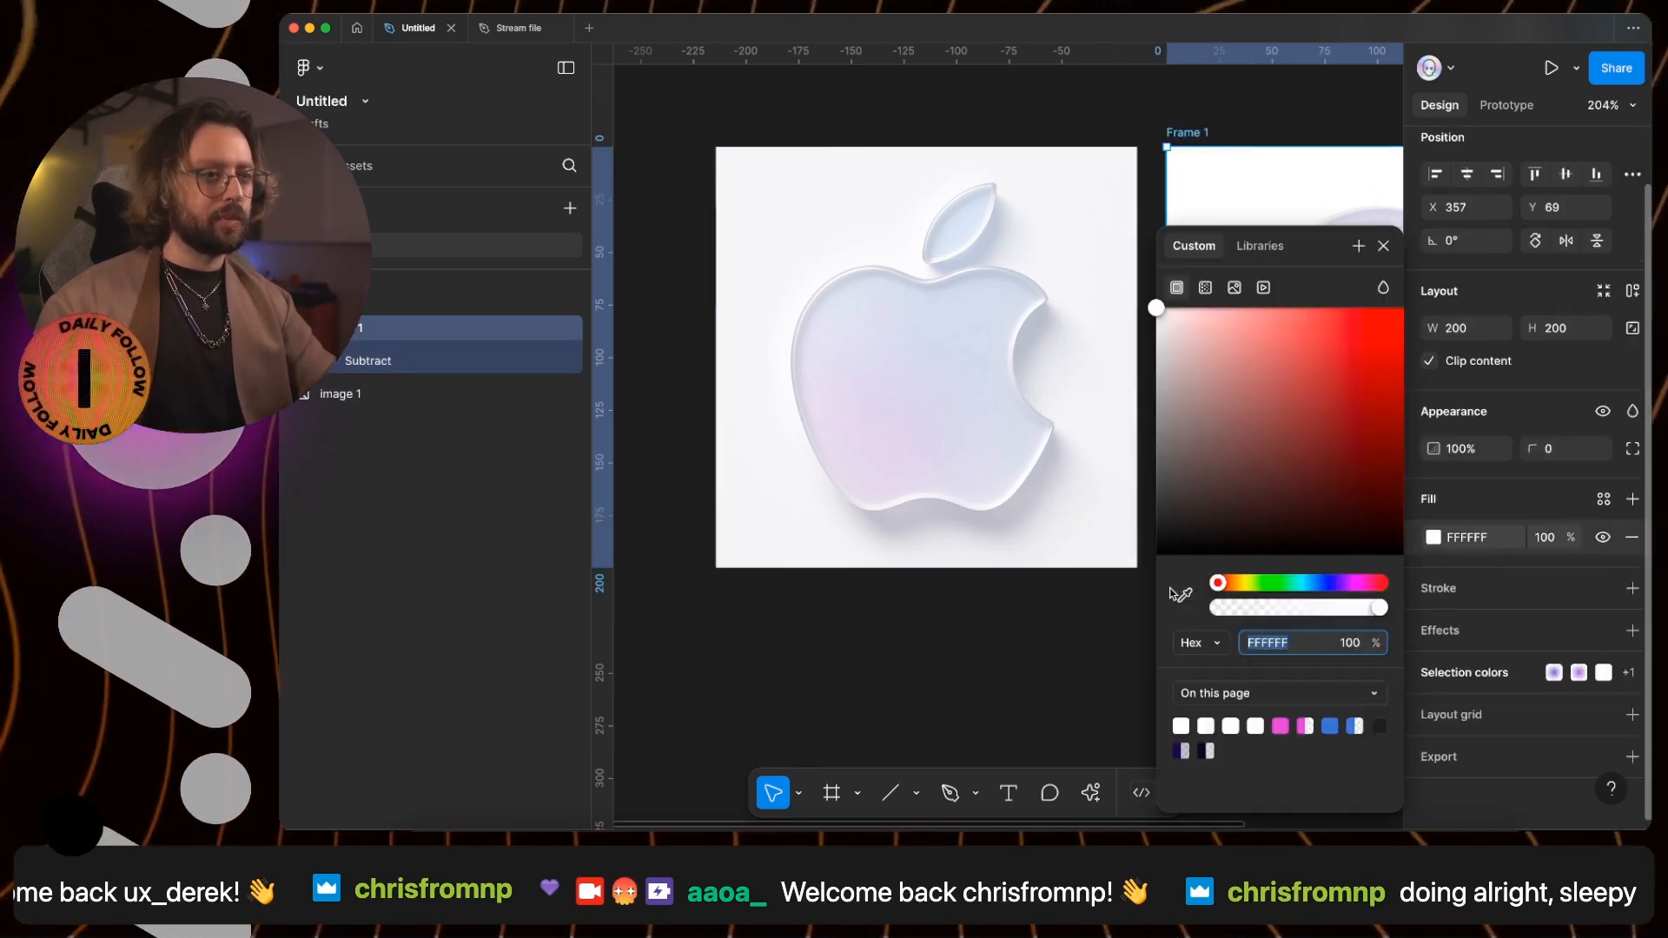
click(1183, 595)
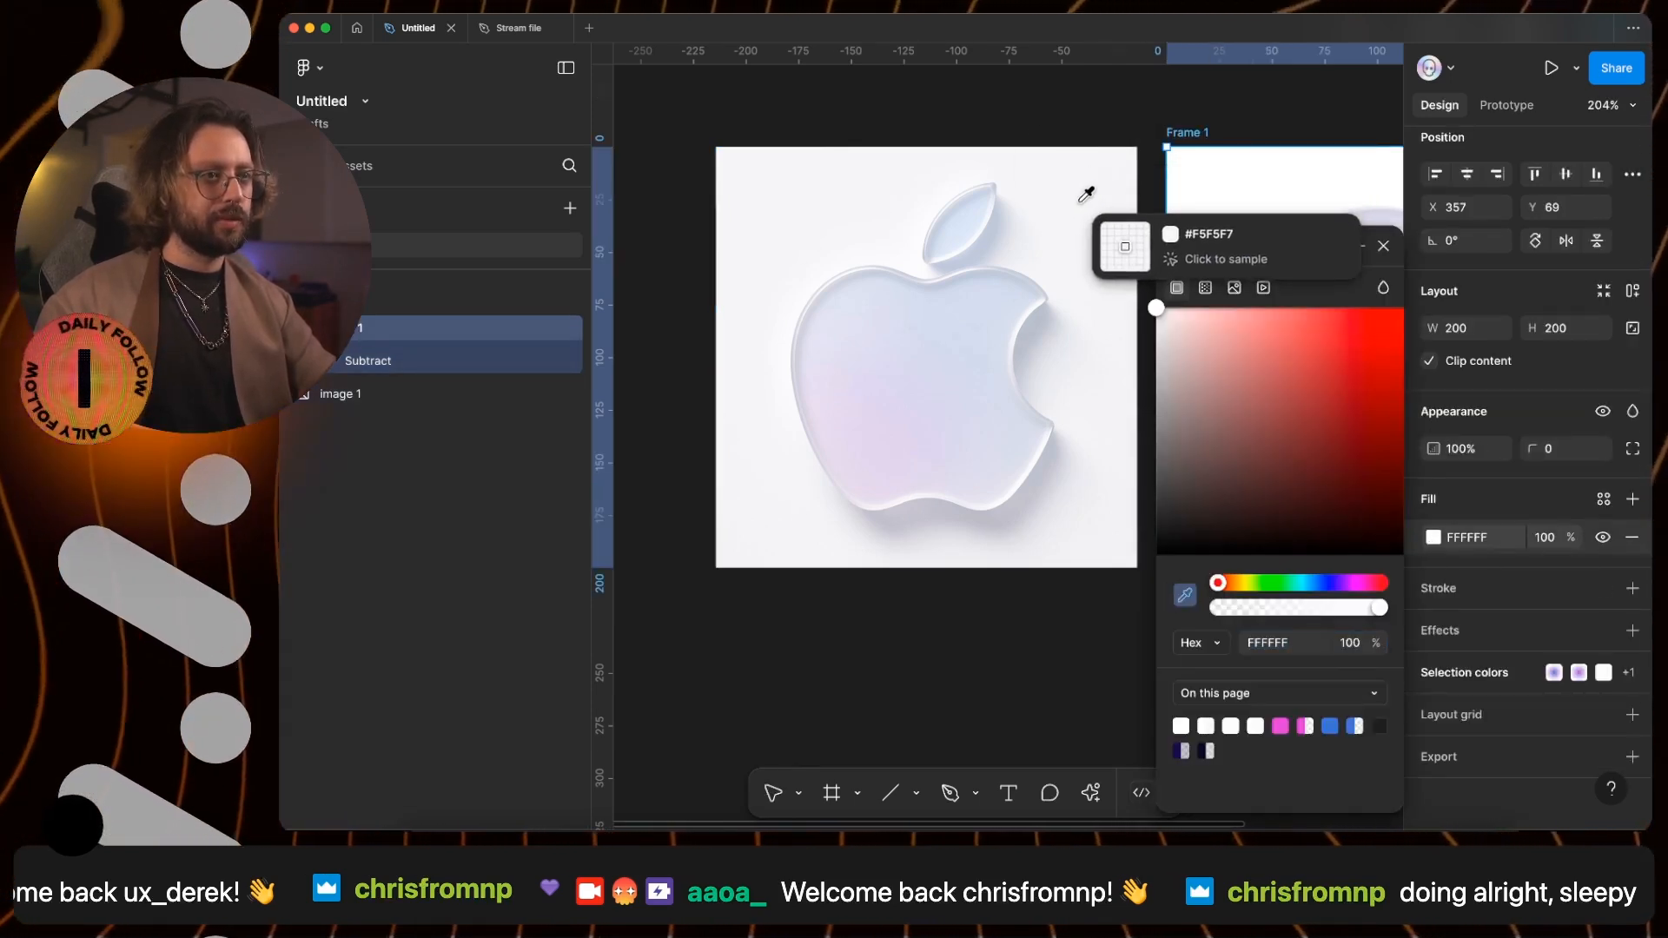
click(761, 493)
key(Escape)
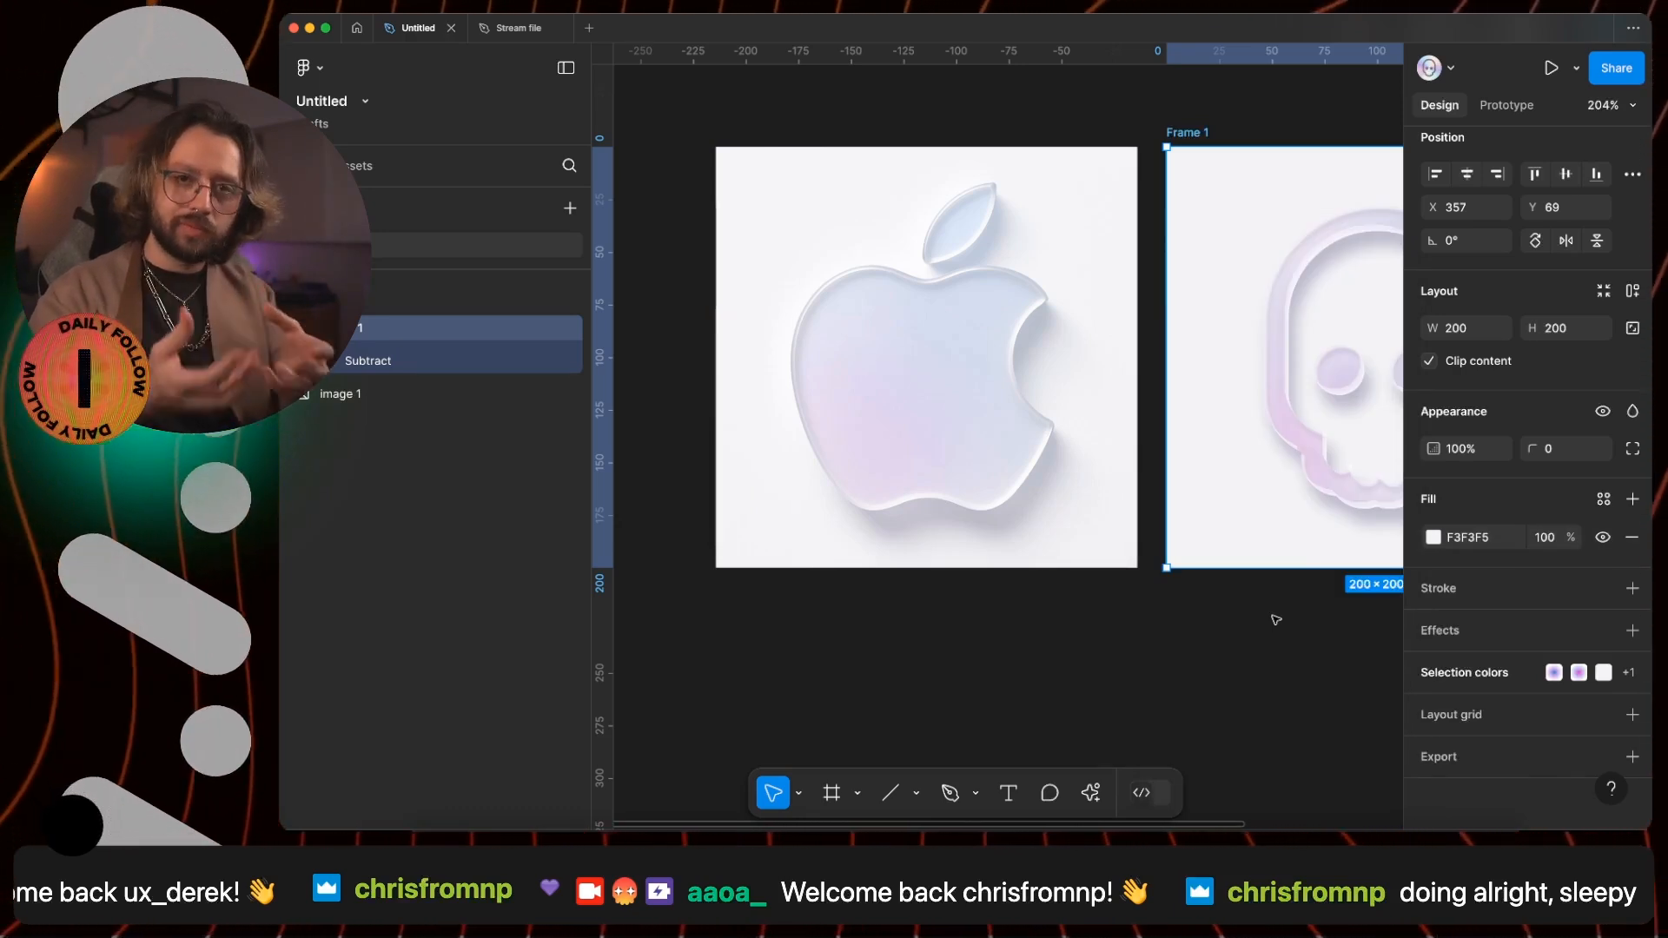
- Toggle the visibility of the skull's top three inner shadows to examine what each one contributes
scroll(1251, 514, right, 5)
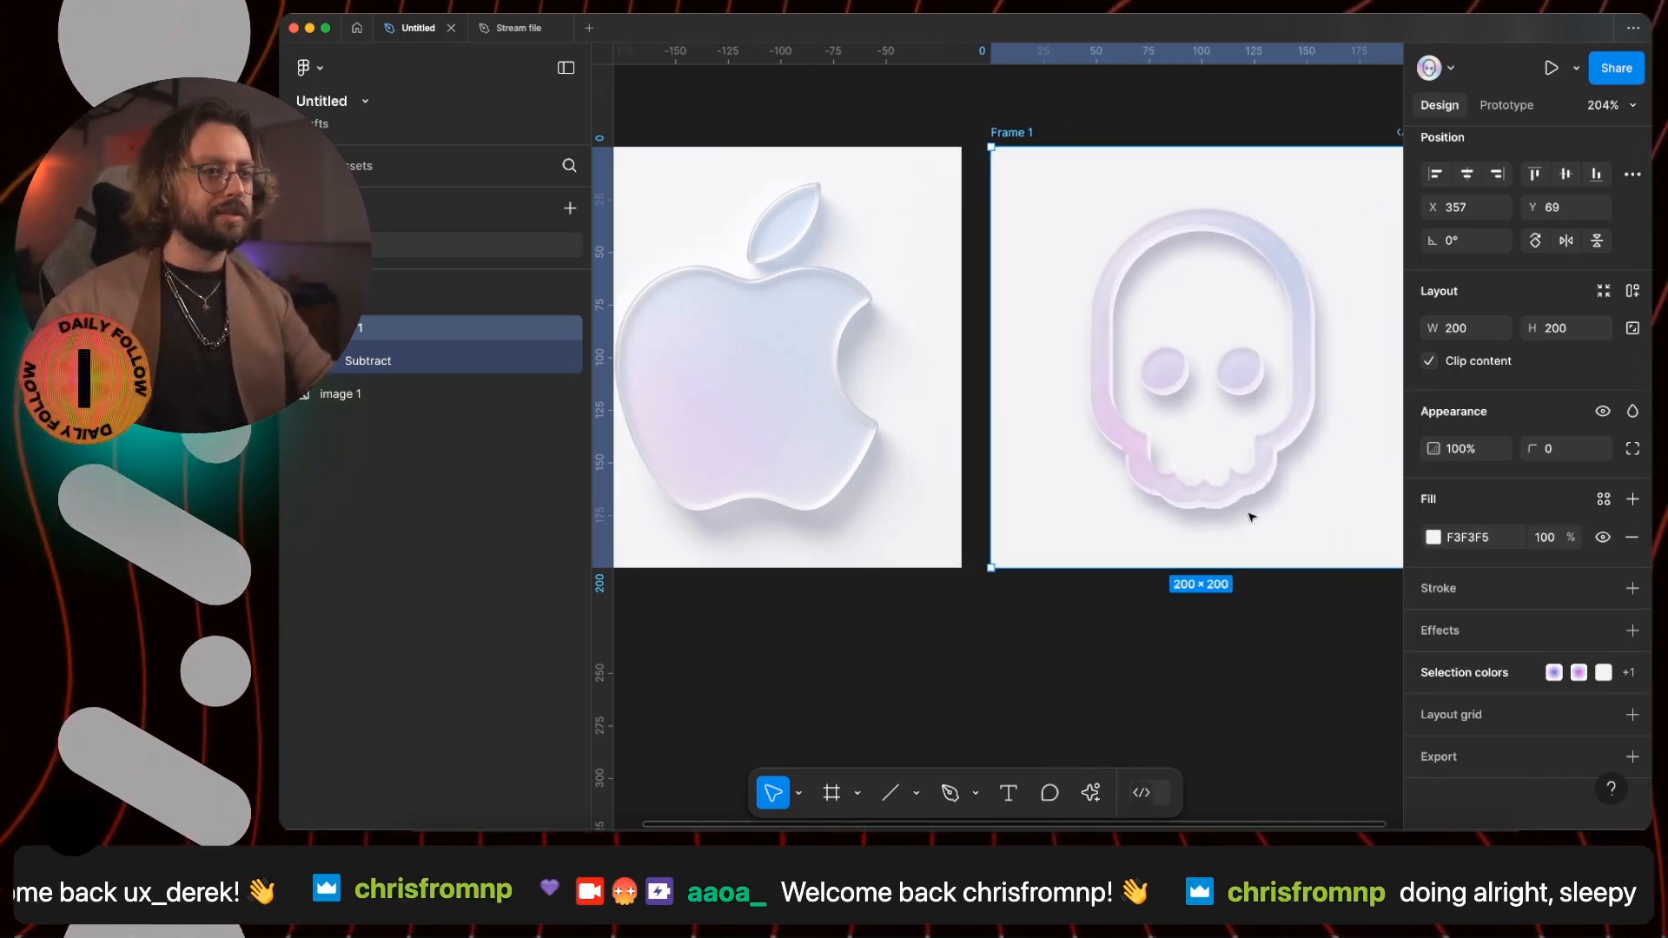
click(1253, 485)
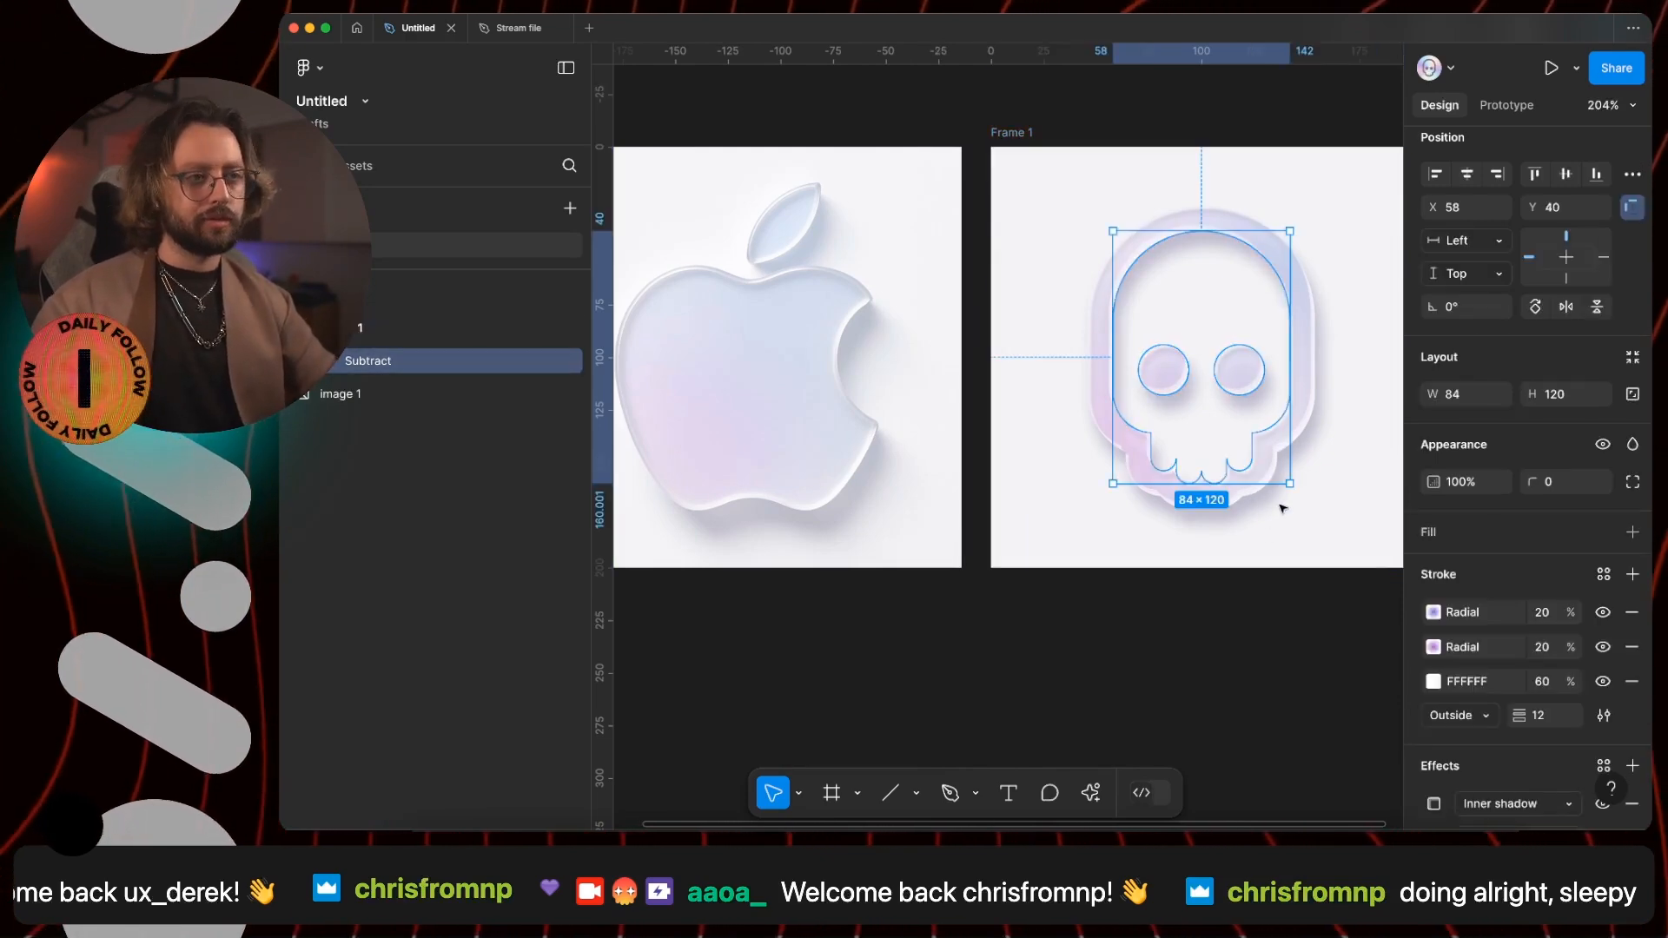
scroll(1586, 582, down, 3)
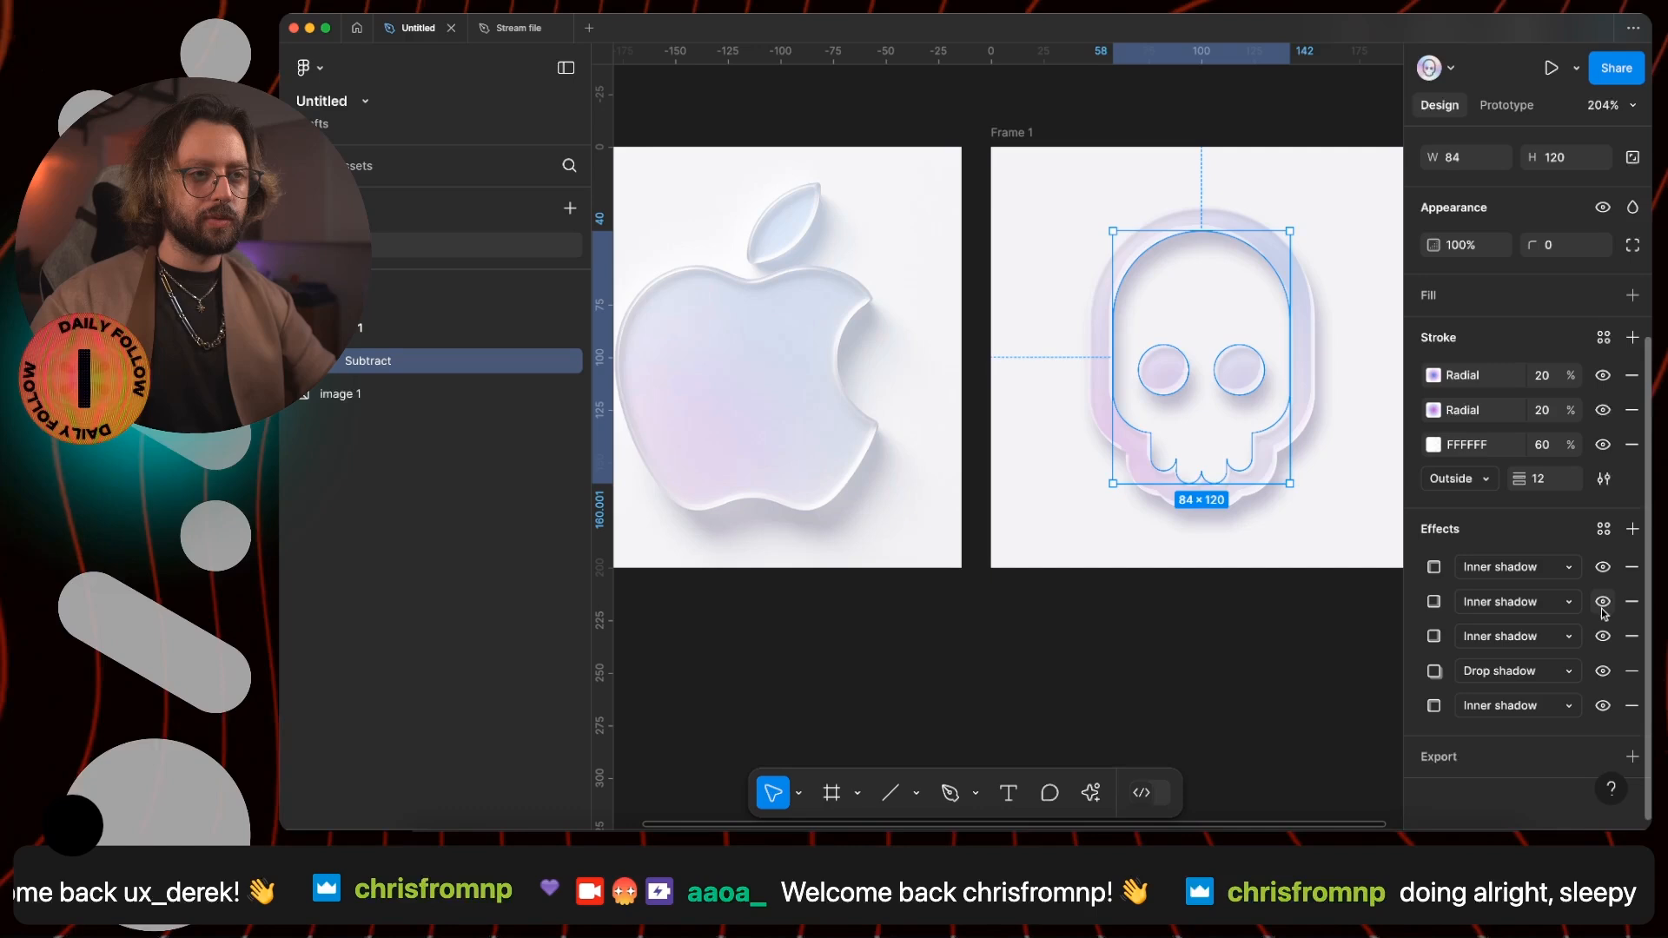
click(1603, 603)
click(1603, 603)
click(1603, 570)
click(1604, 639)
click(1603, 638)
- Set the offset of the skull's third inner shadow to X -1 and Y -2
click(1444, 639)
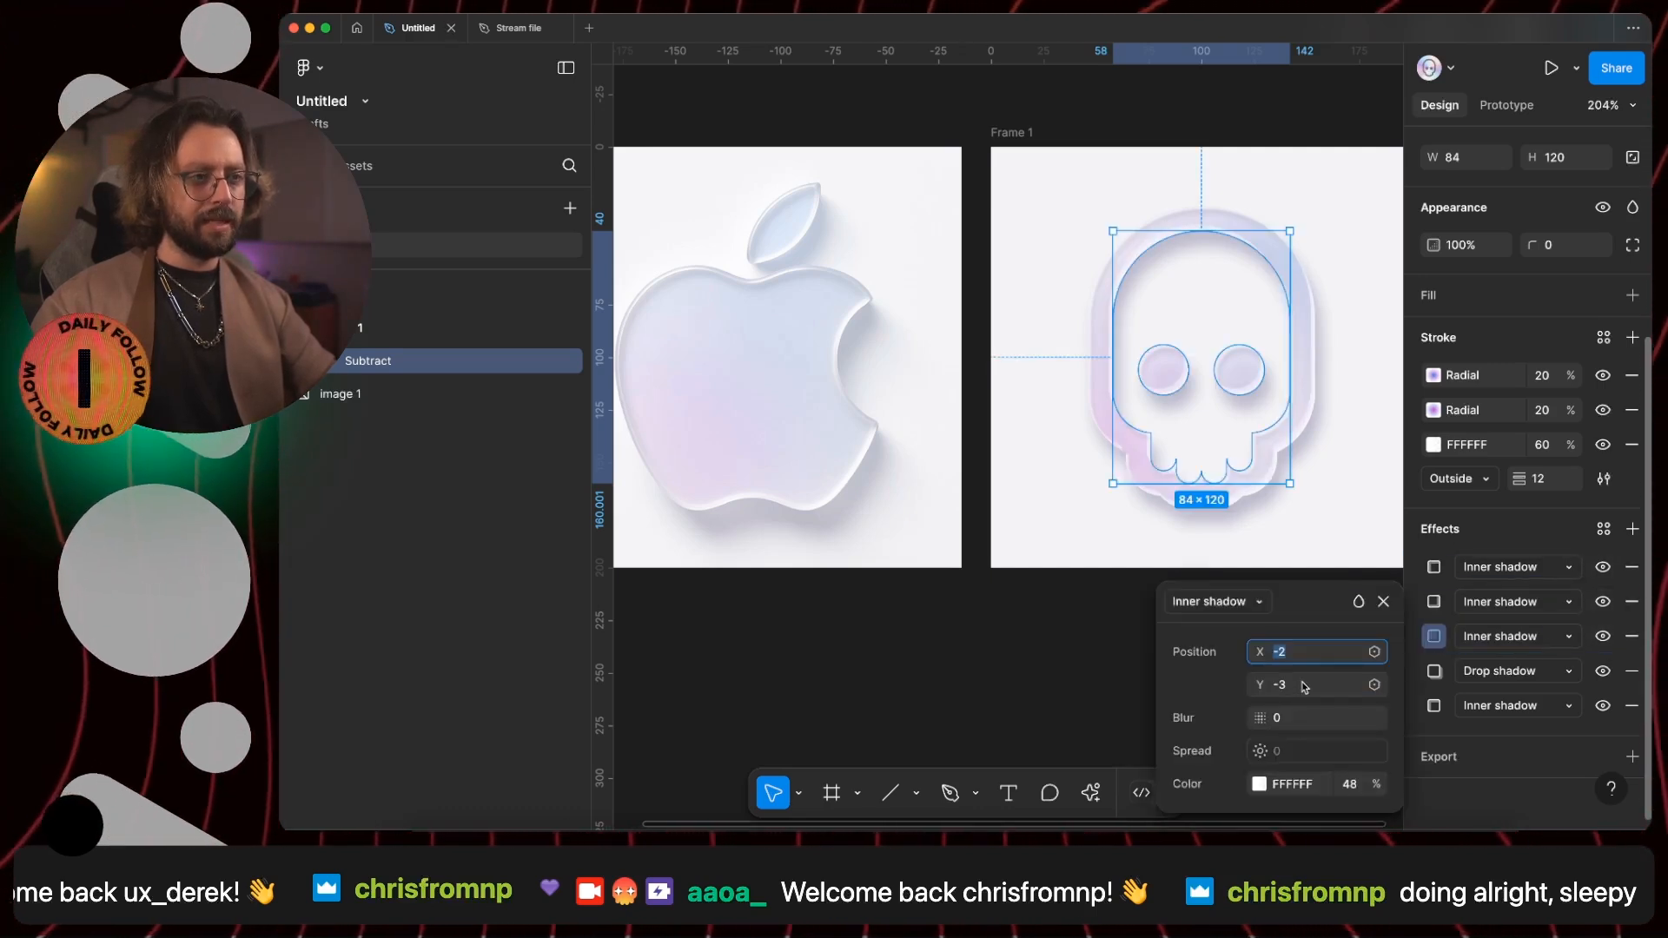
key(Down)
key(Up)
key(Tab)
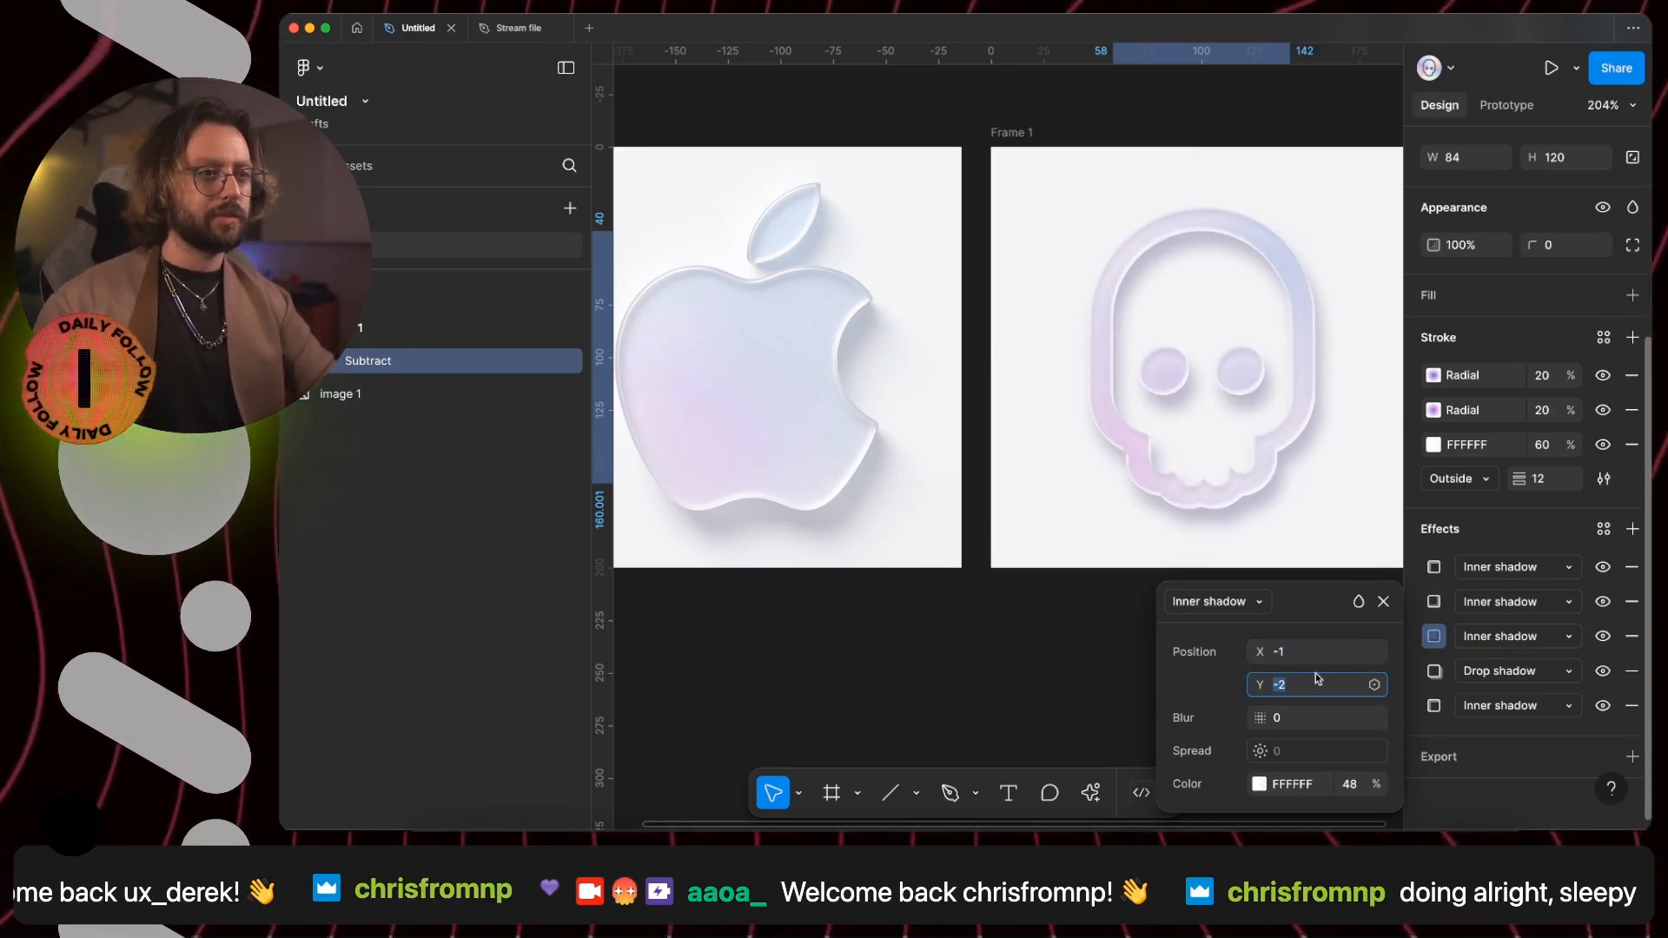
- Check the second inner shadow's settings and set the third inner shadow's blur to 3
click(1434, 603)
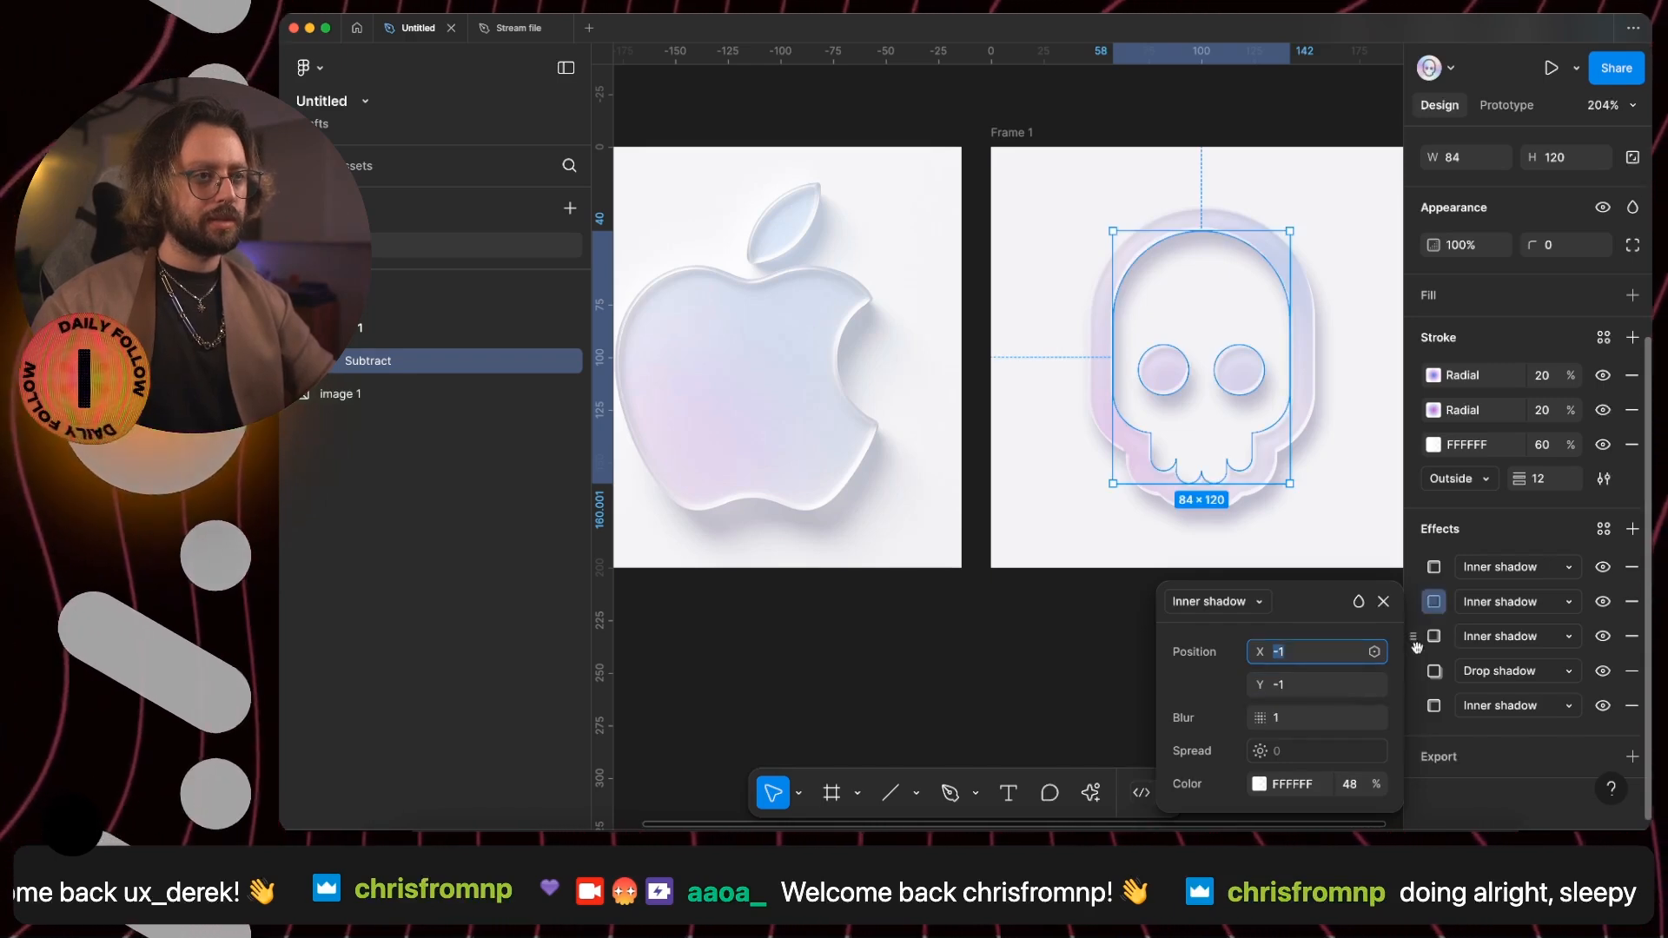
click(1434, 639)
key(Tab)
key(Tab)
key(Up)
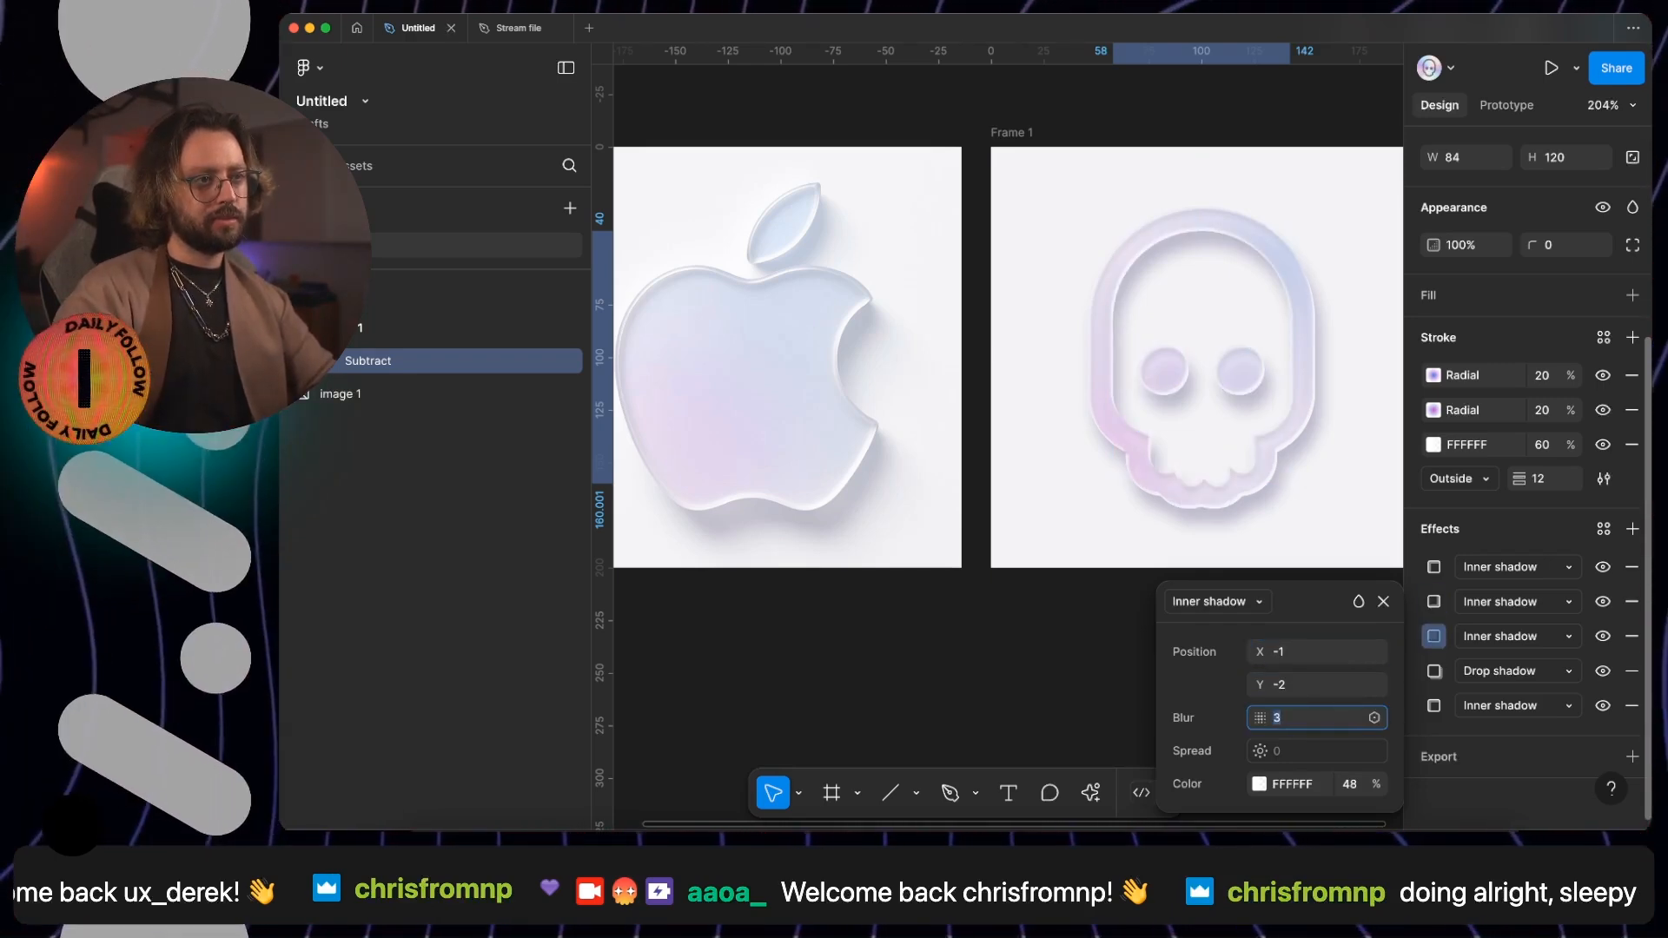
click(1434, 566)
key(Escape)
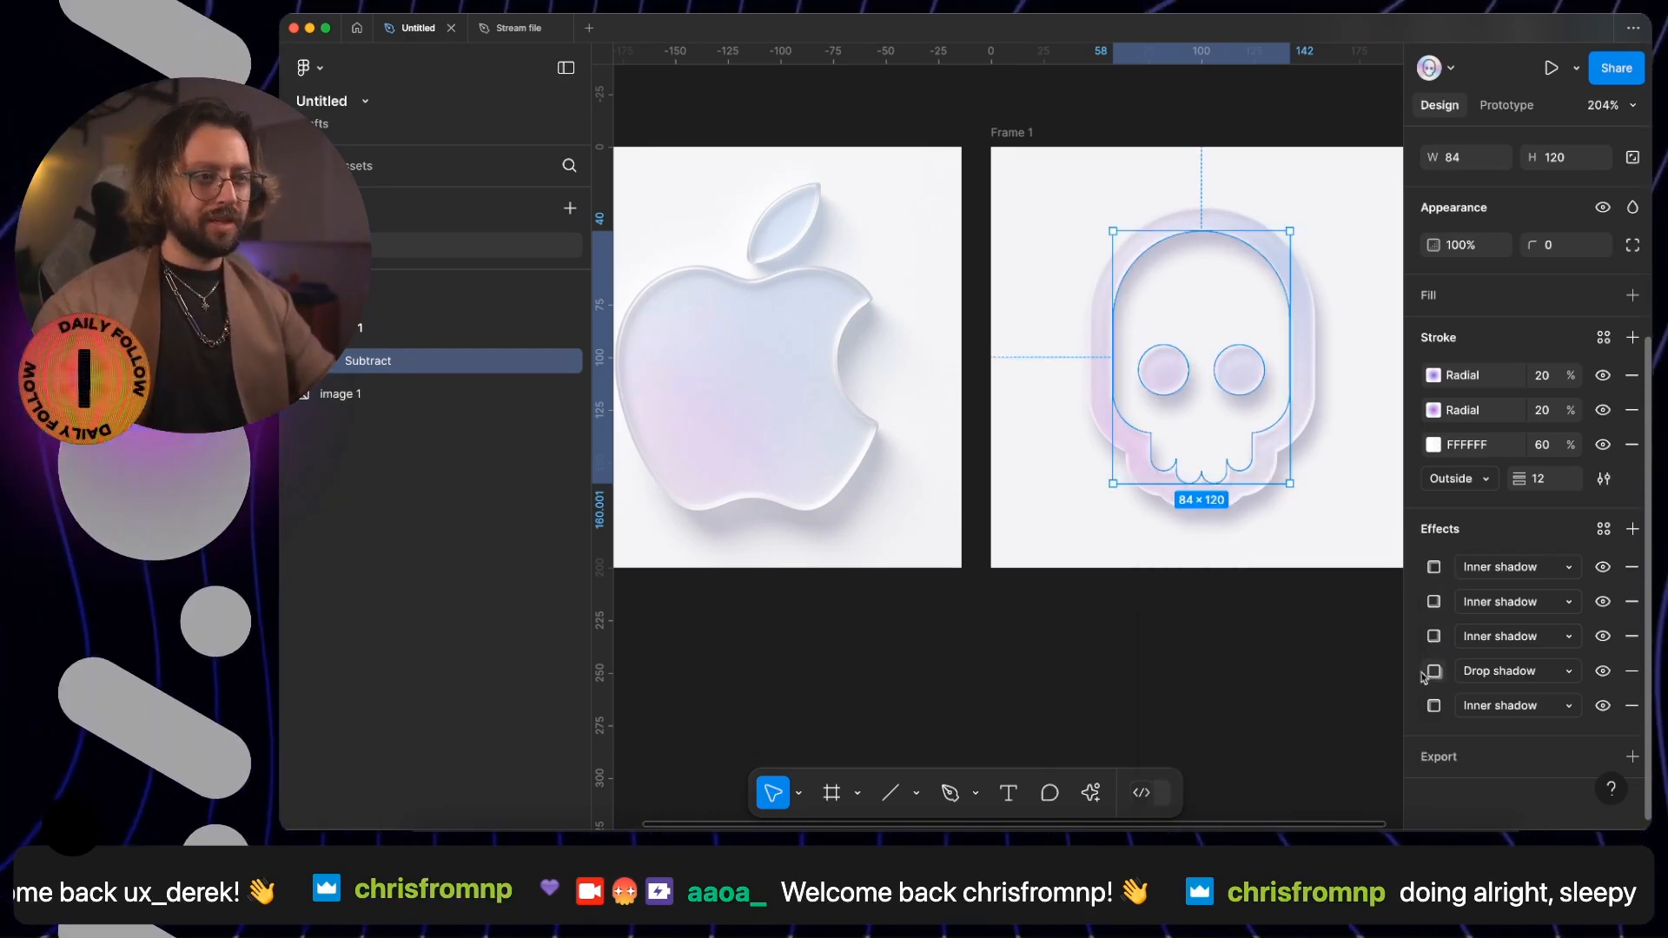
- Move the drop shadow below all the skull's inner shadows and lower its opacity to 16%
drag(1413, 671, 1418, 710)
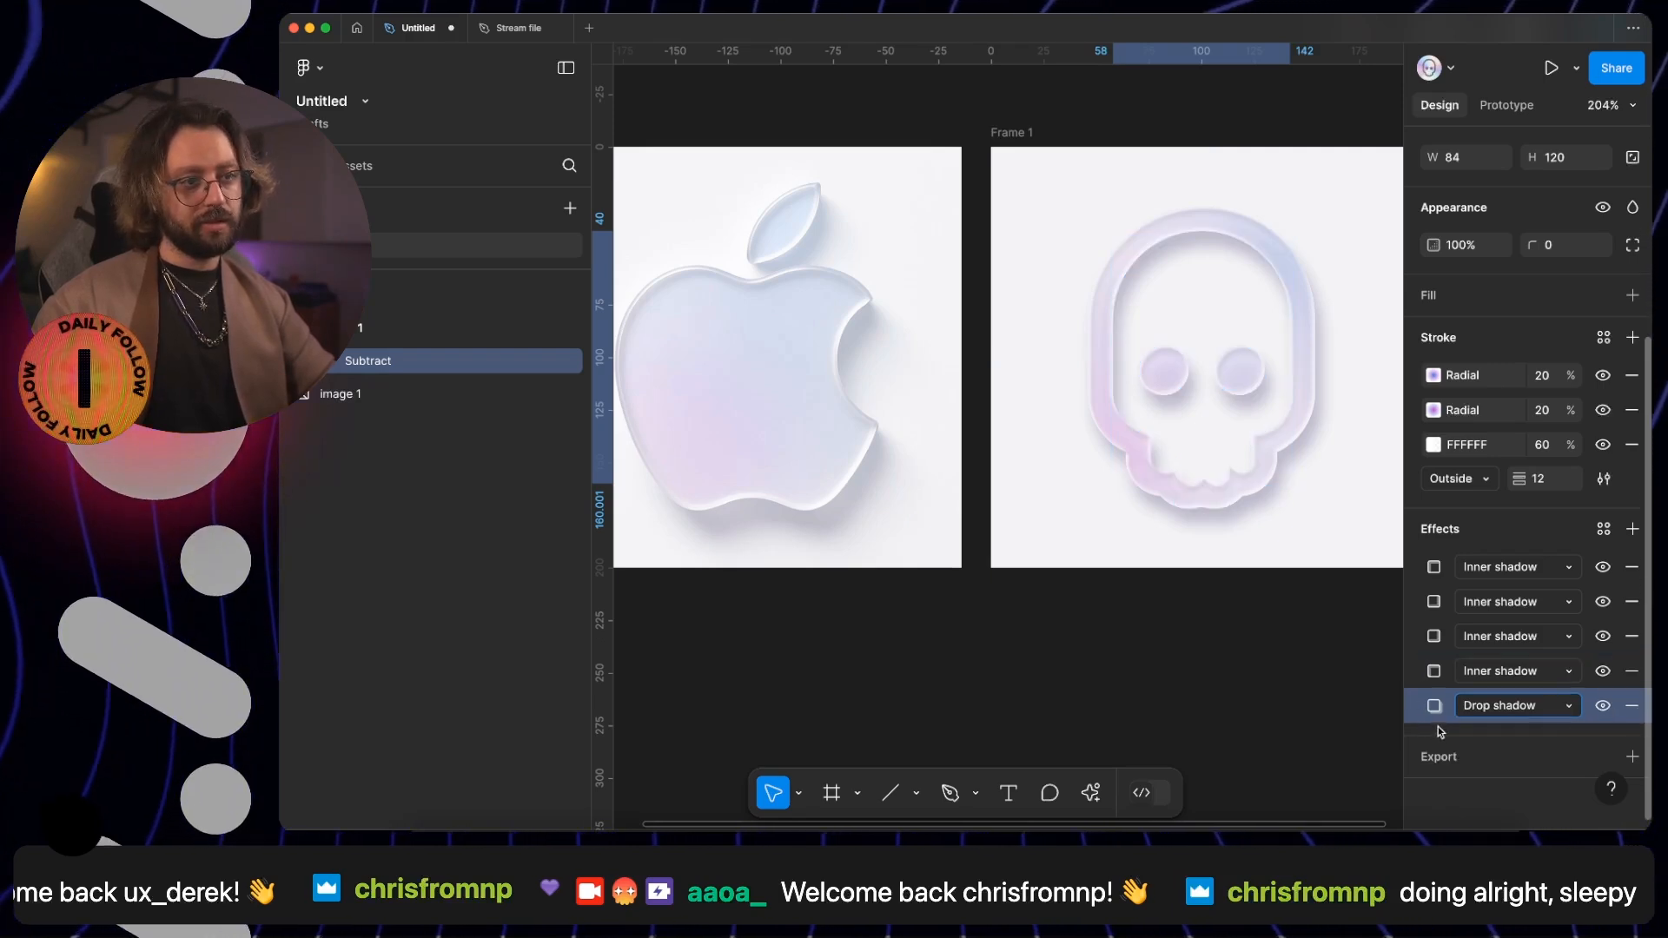
click(1434, 706)
click(1351, 734)
key(shift+Down)
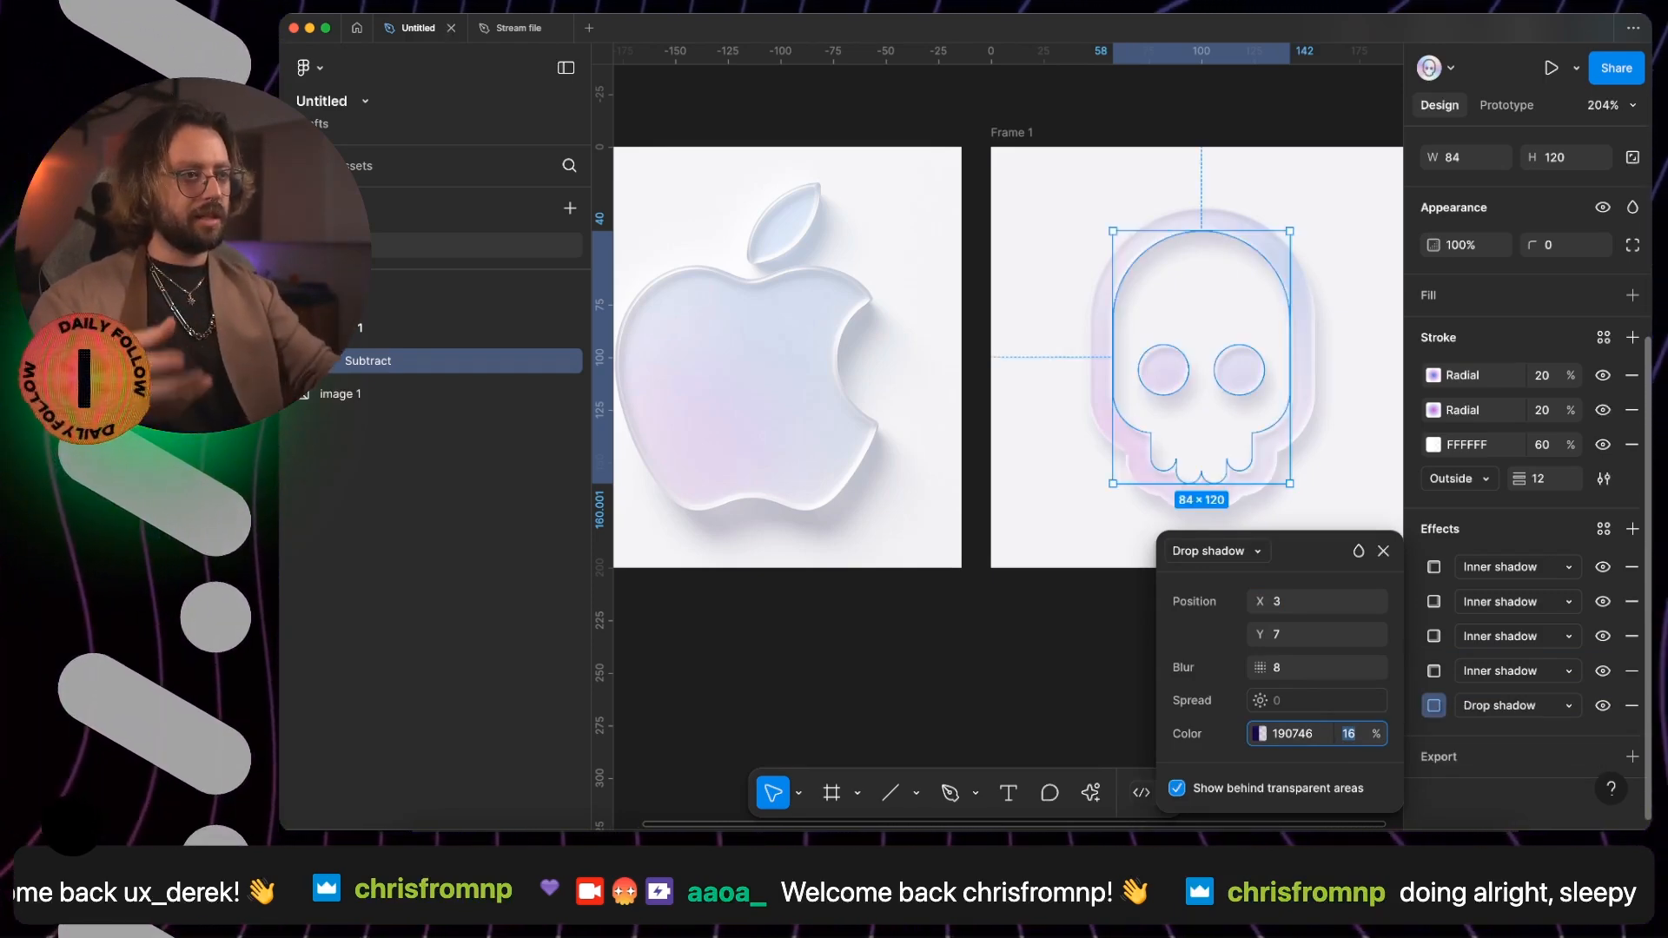
- Change the drop shadow's color to the slightly lighter purple 21104E and deselect the skull
click(1264, 734)
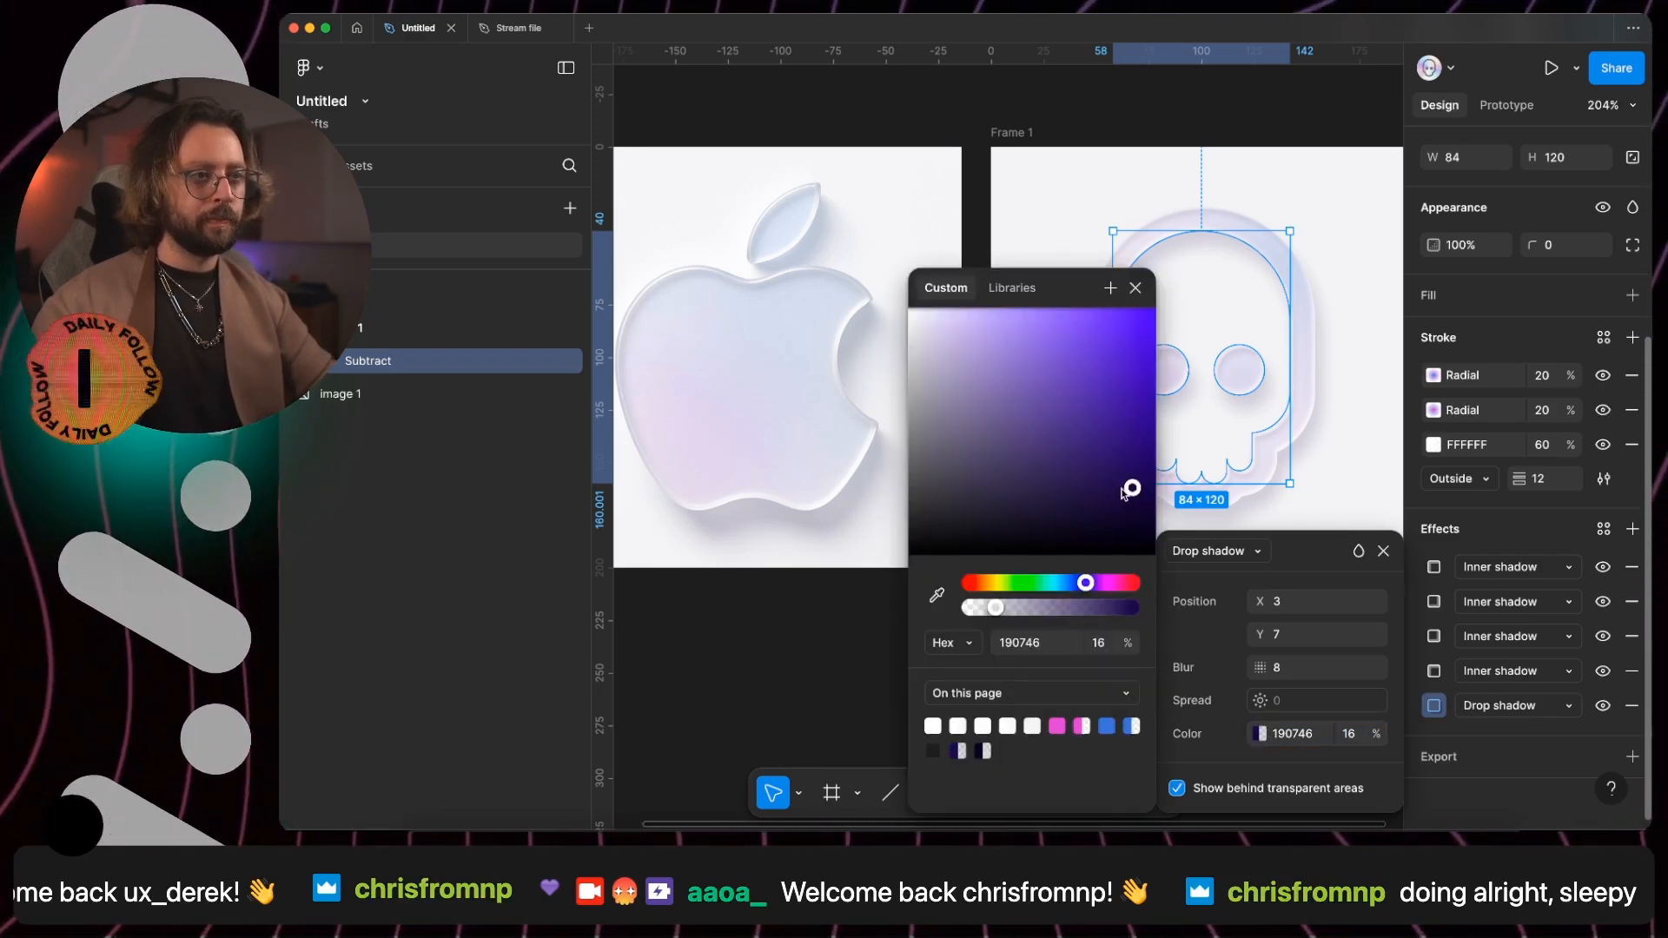
mouse_move(1132, 487)
mouse_down()
mouse_move(1129, 469)
mouse_move(1106, 480)
mouse_up()
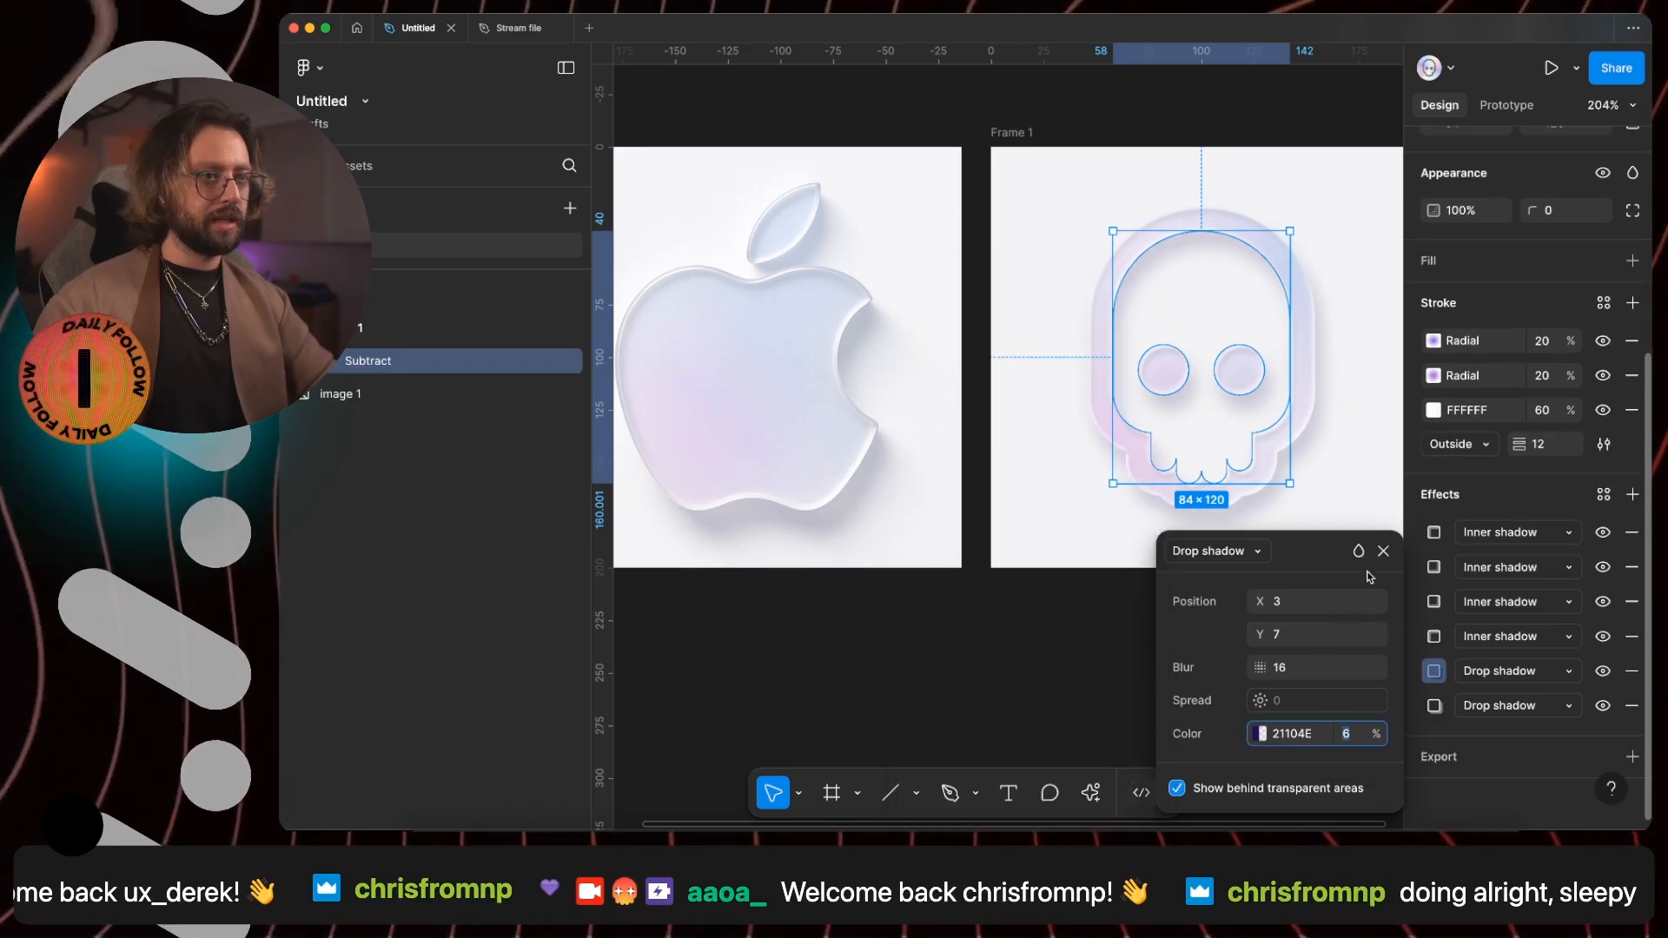
click(1384, 554)
click(1017, 580)
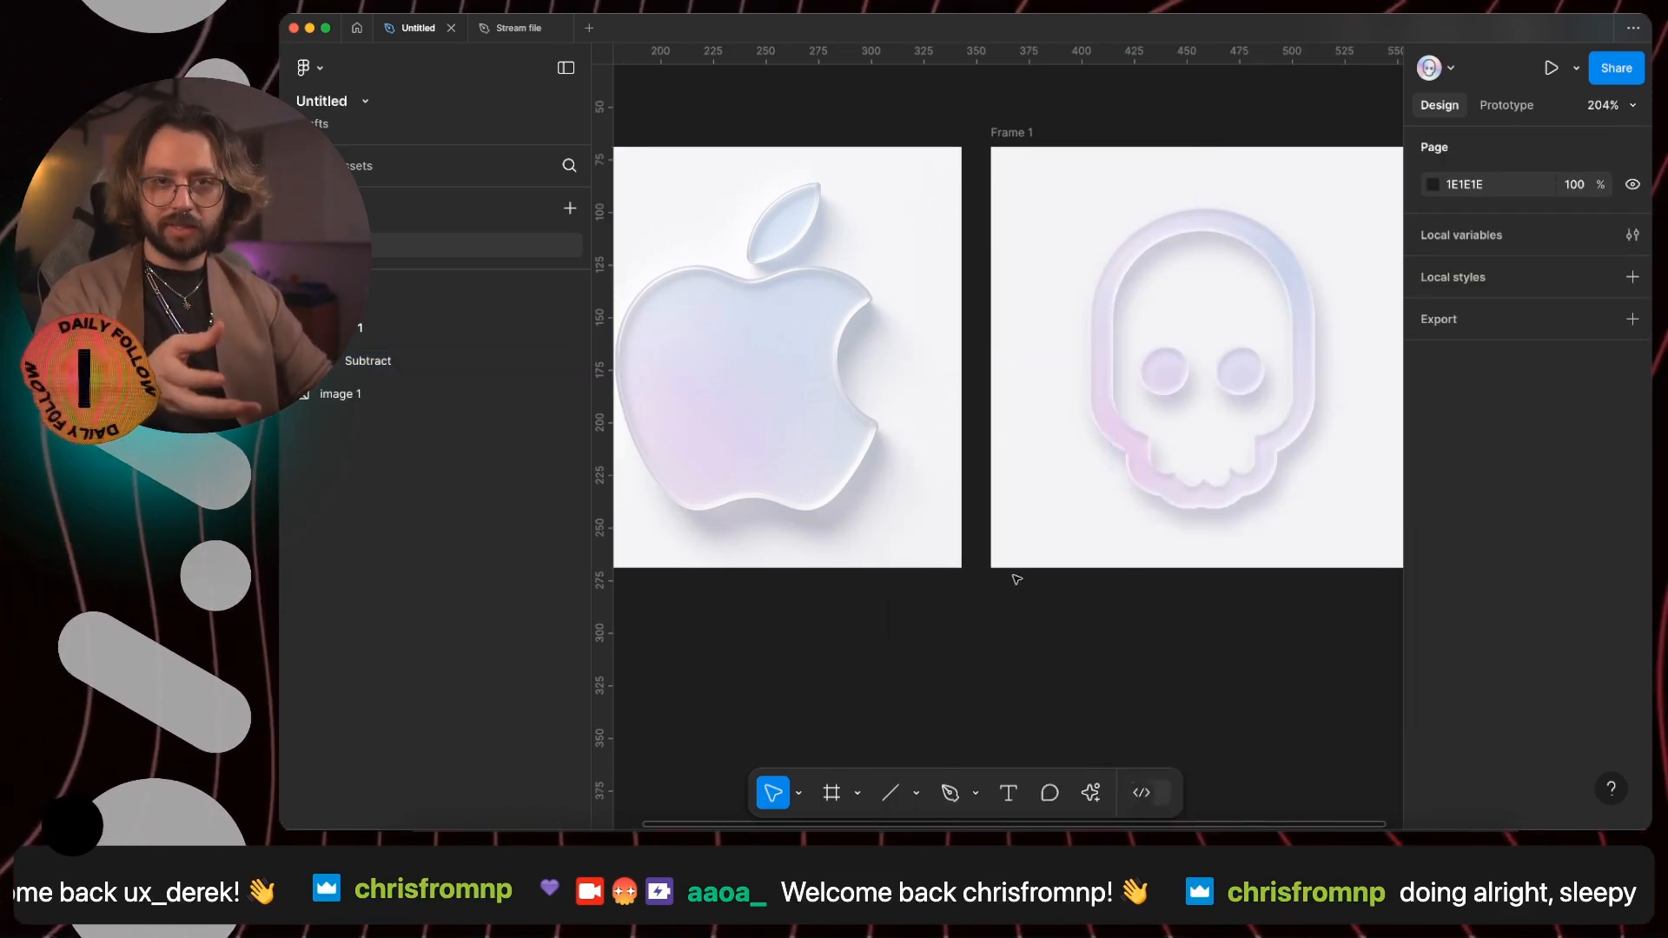
- Examine the shadow along the apple's bite edge up close and compare it with the skull's shadows
click(685, 390)
scroll(863, 305, up, 10)
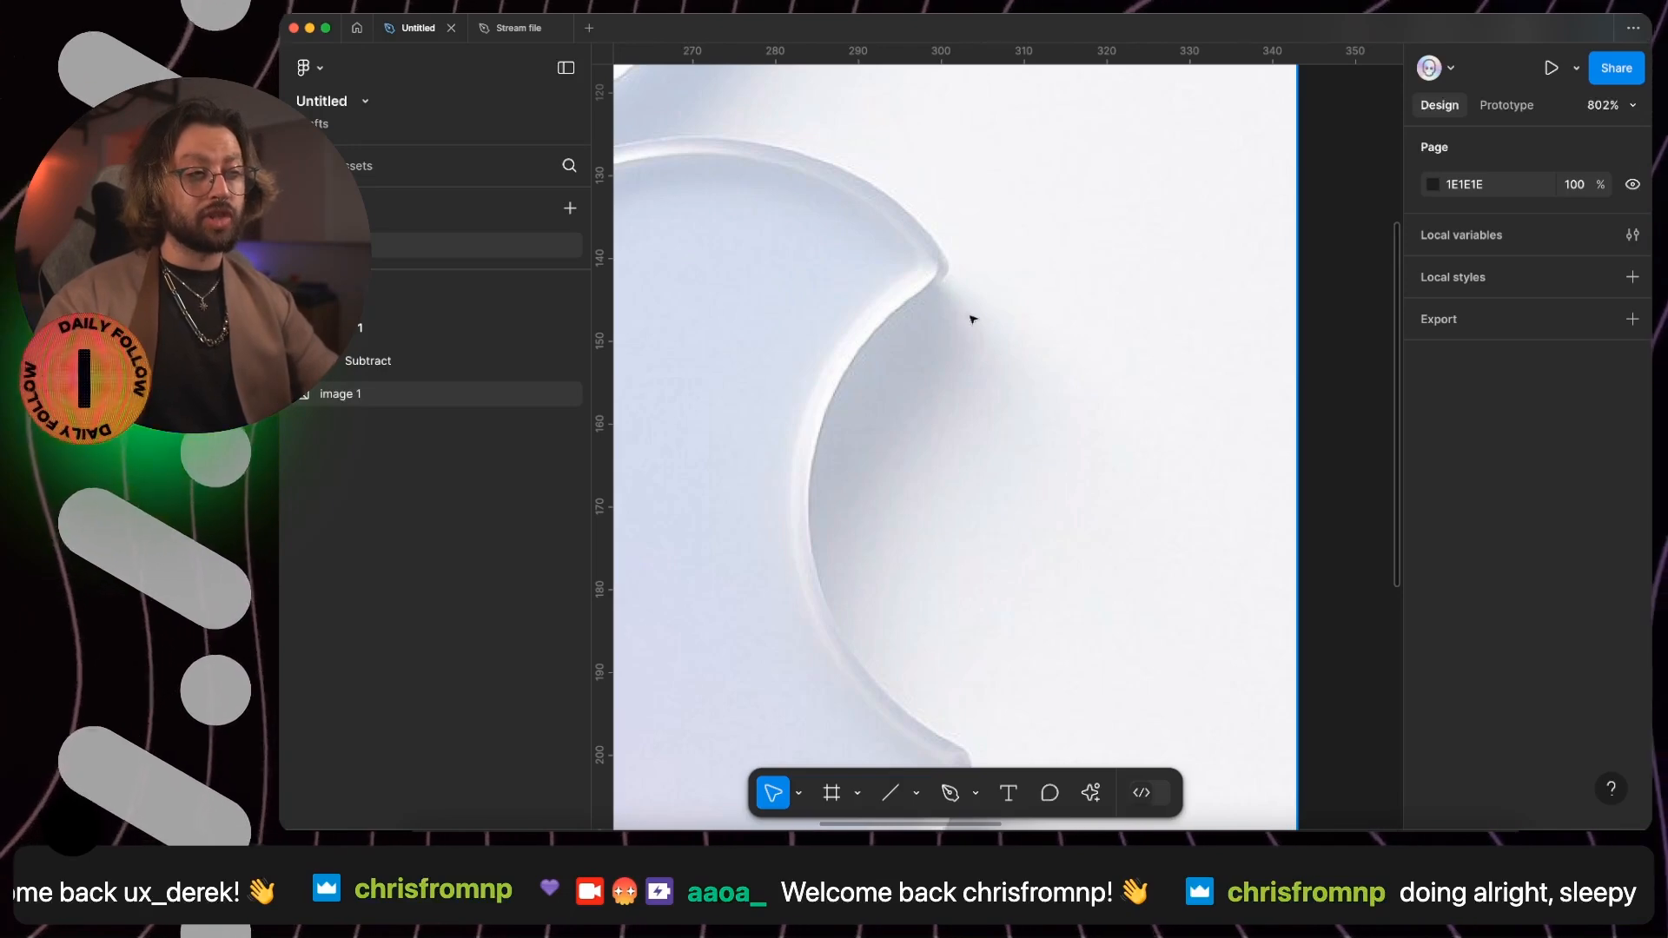
scroll(954, 290, up, 5)
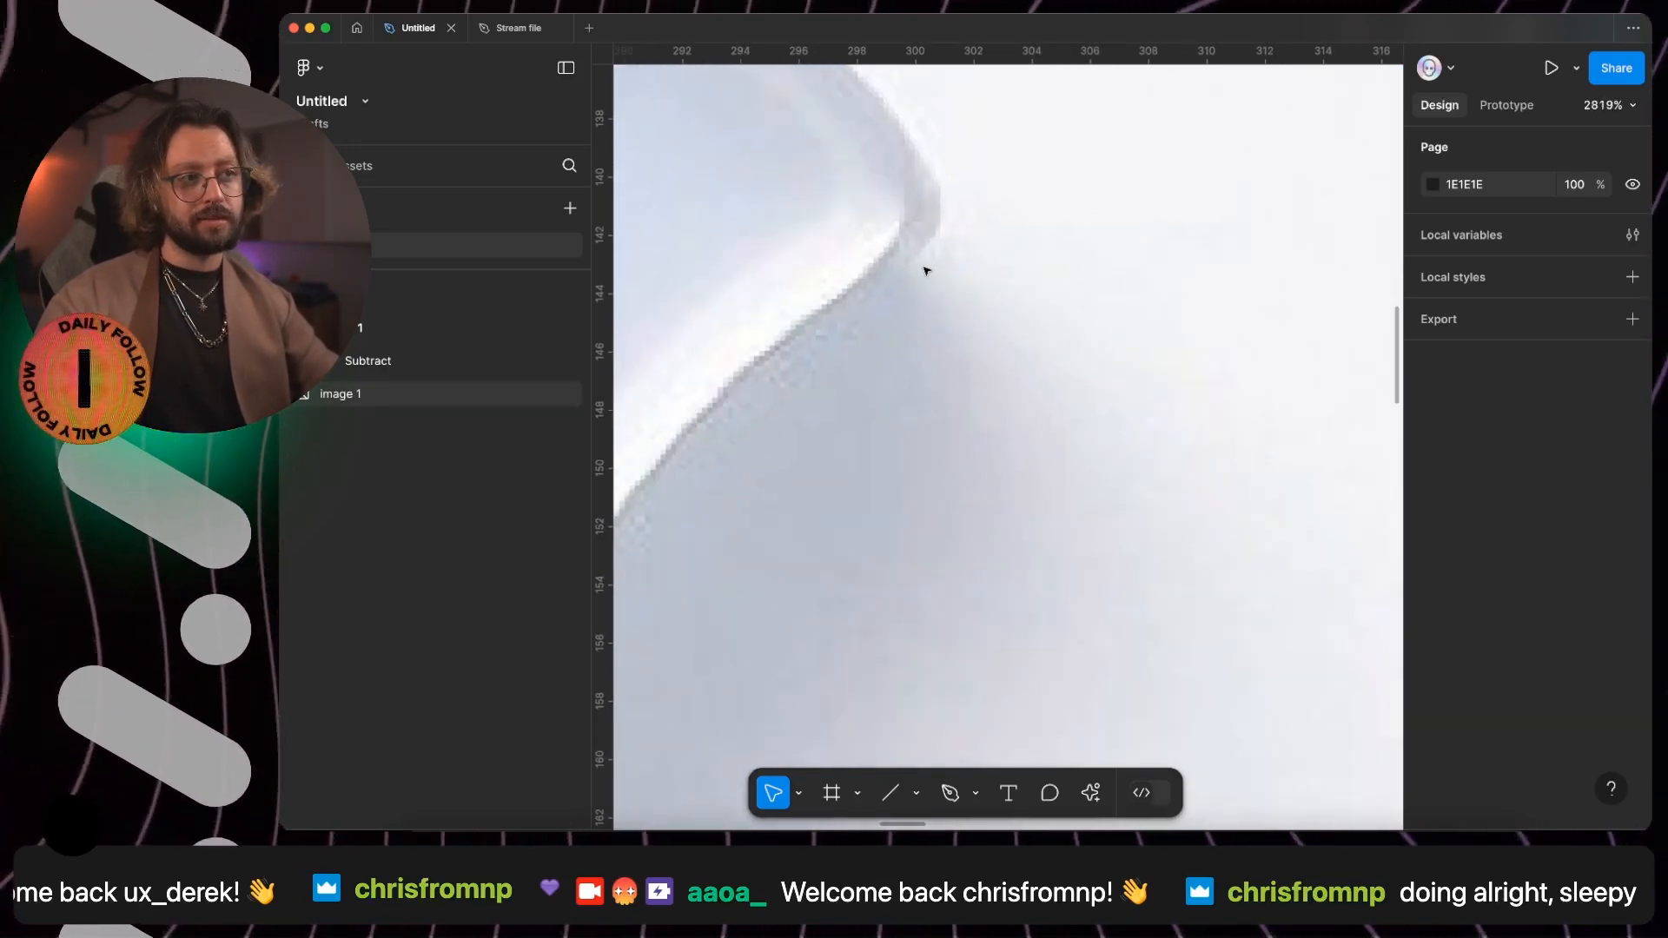
scroll(933, 259, down, 10)
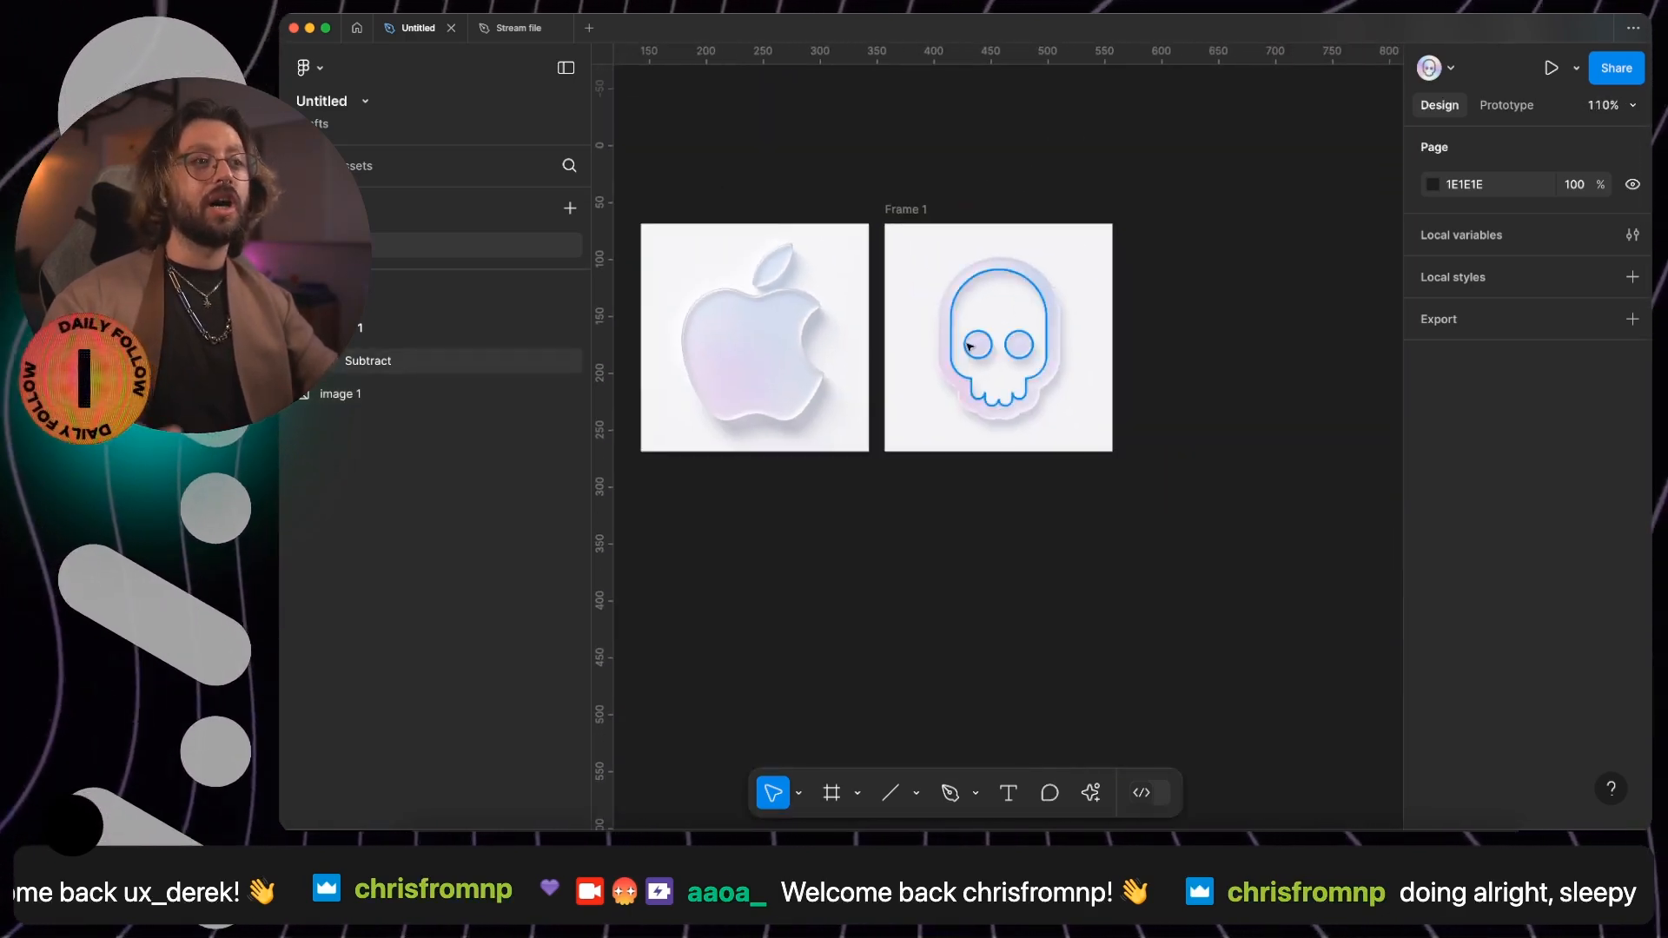
scroll(1025, 466, up, 4)
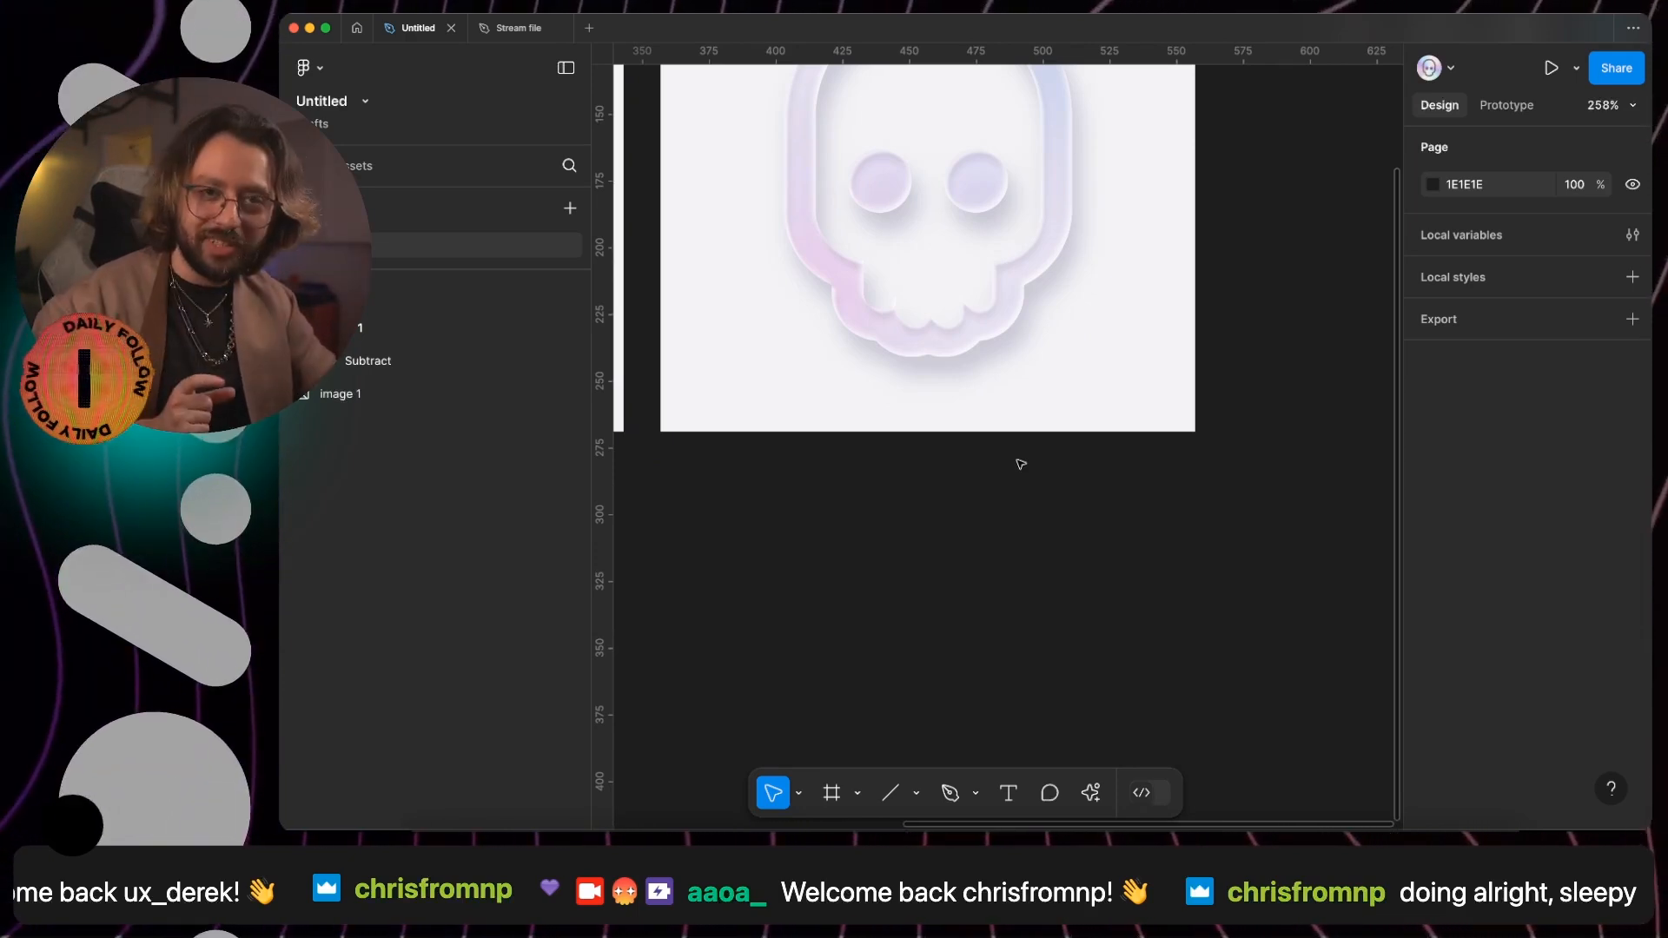
scroll(1020, 464, up, 3)
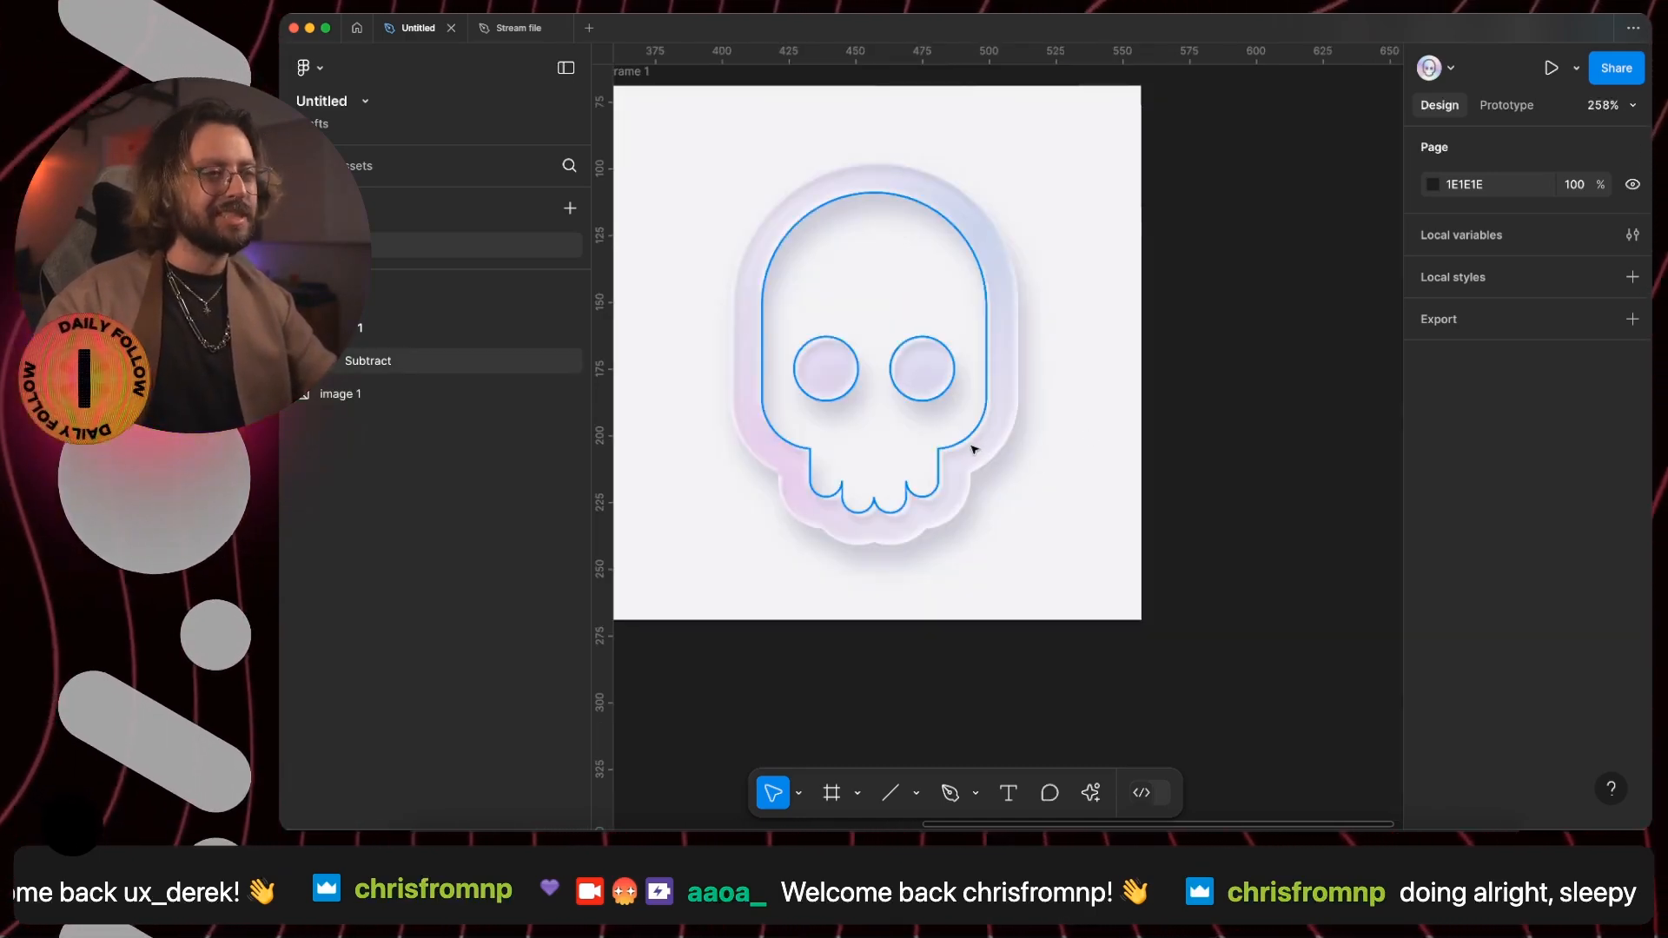
scroll(1086, 255, left, 3)
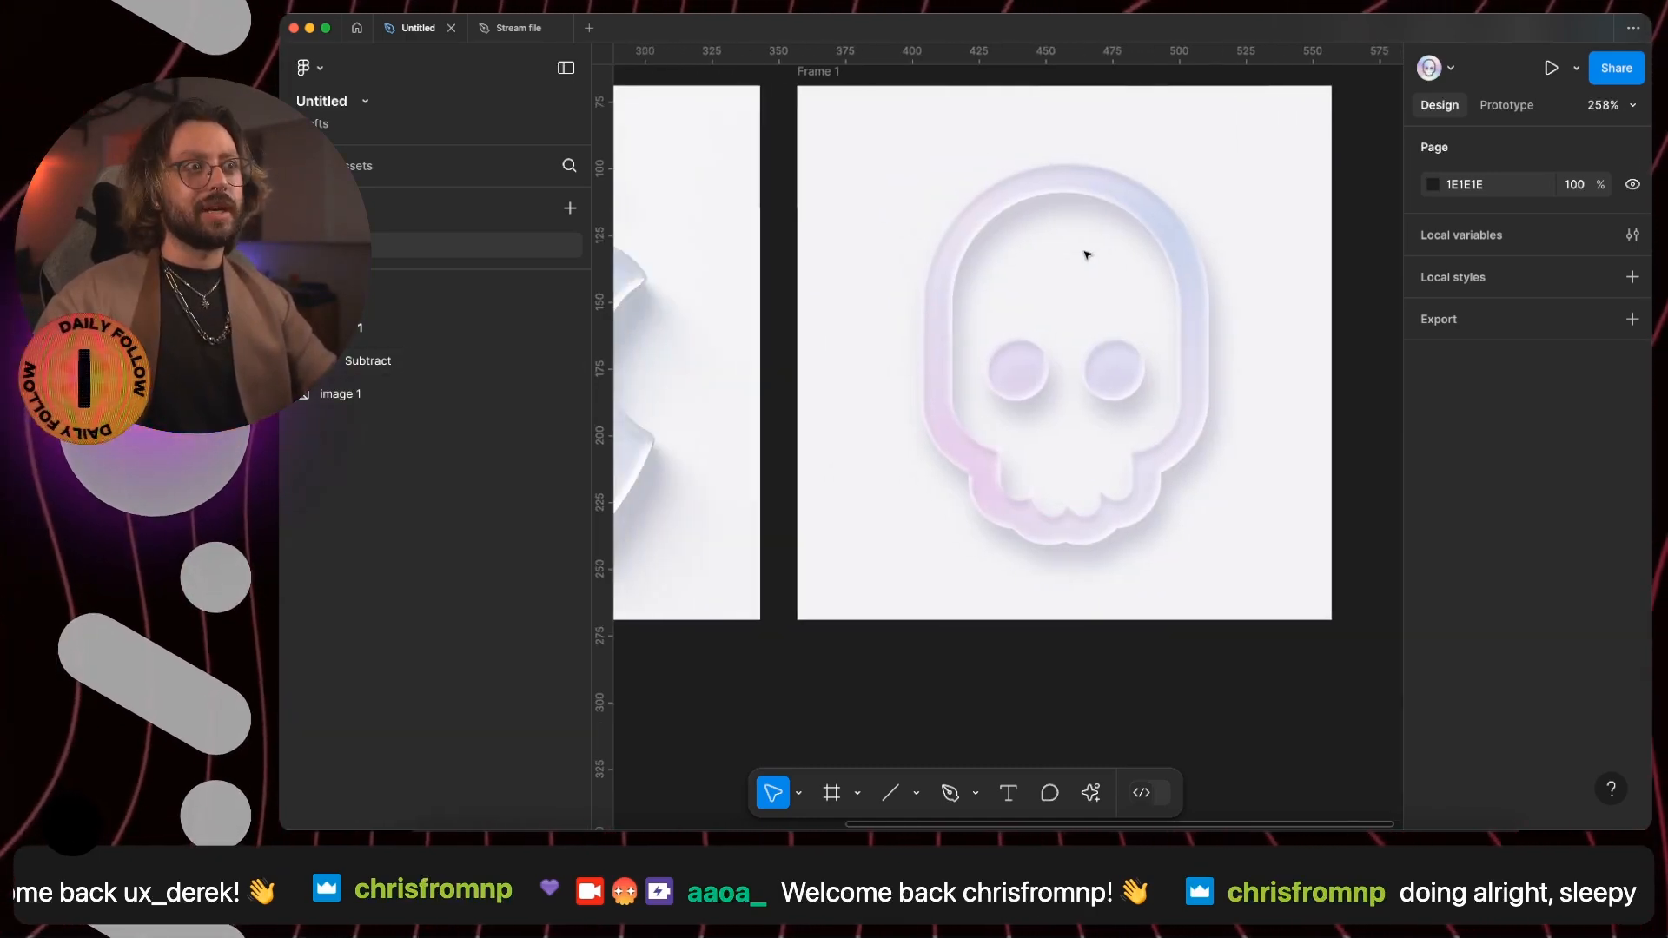
- Add a second fill to the skull's frame in C1C3CE, sampled from the shadow beside the apple
click(841, 93)
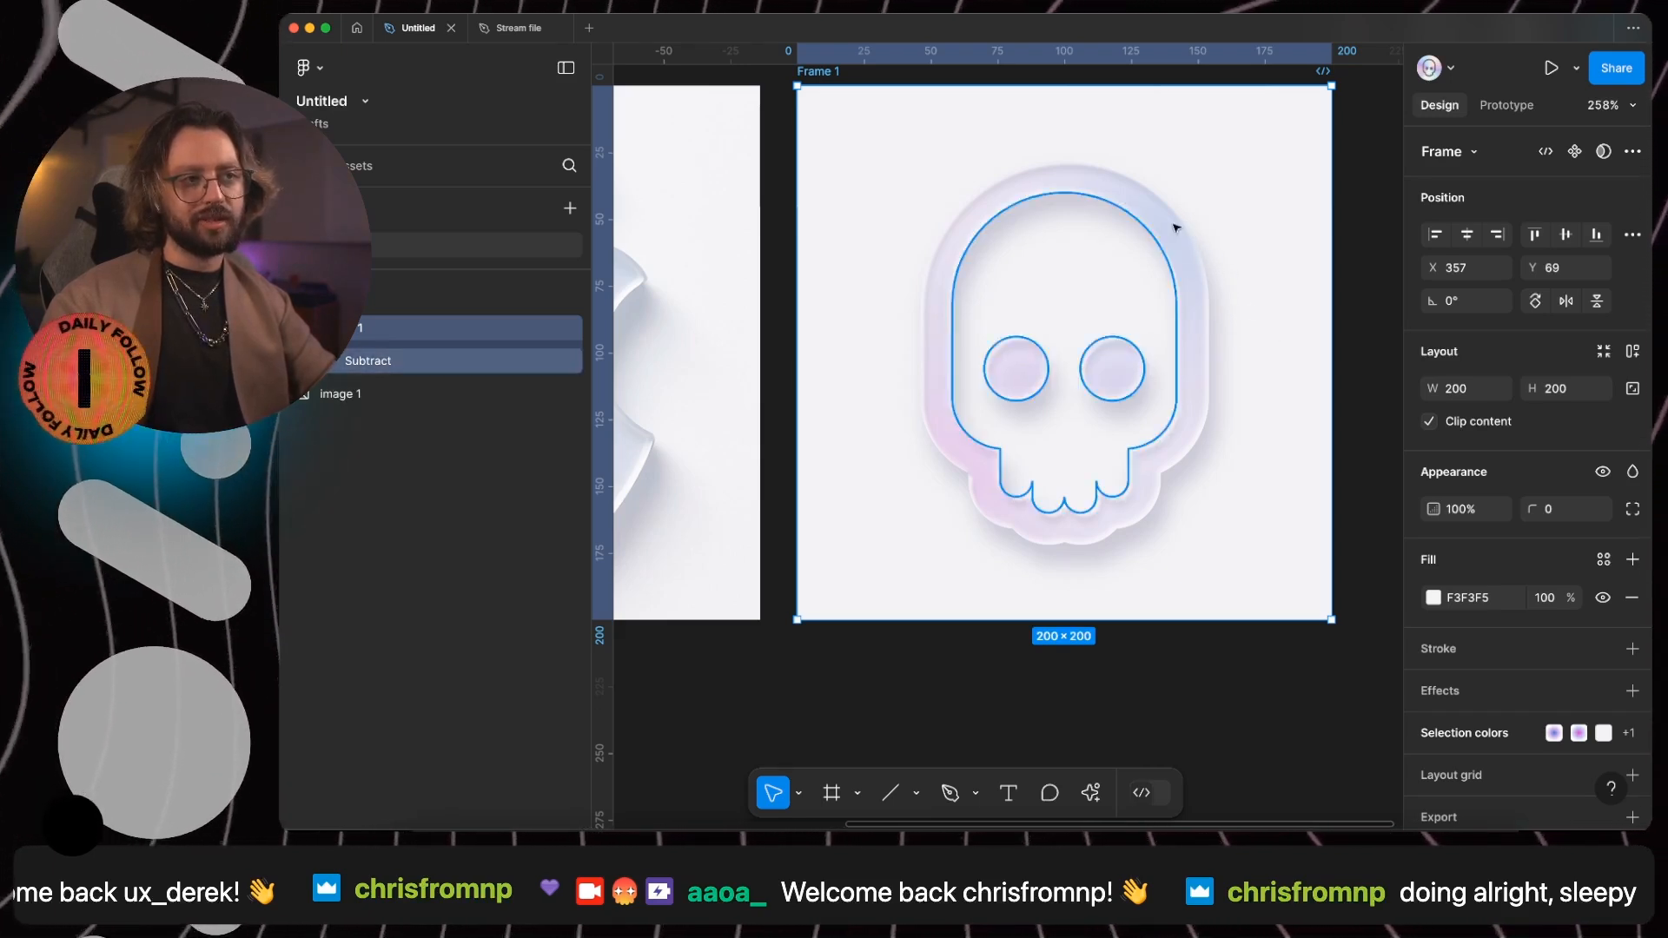
click(1634, 560)
click(1433, 597)
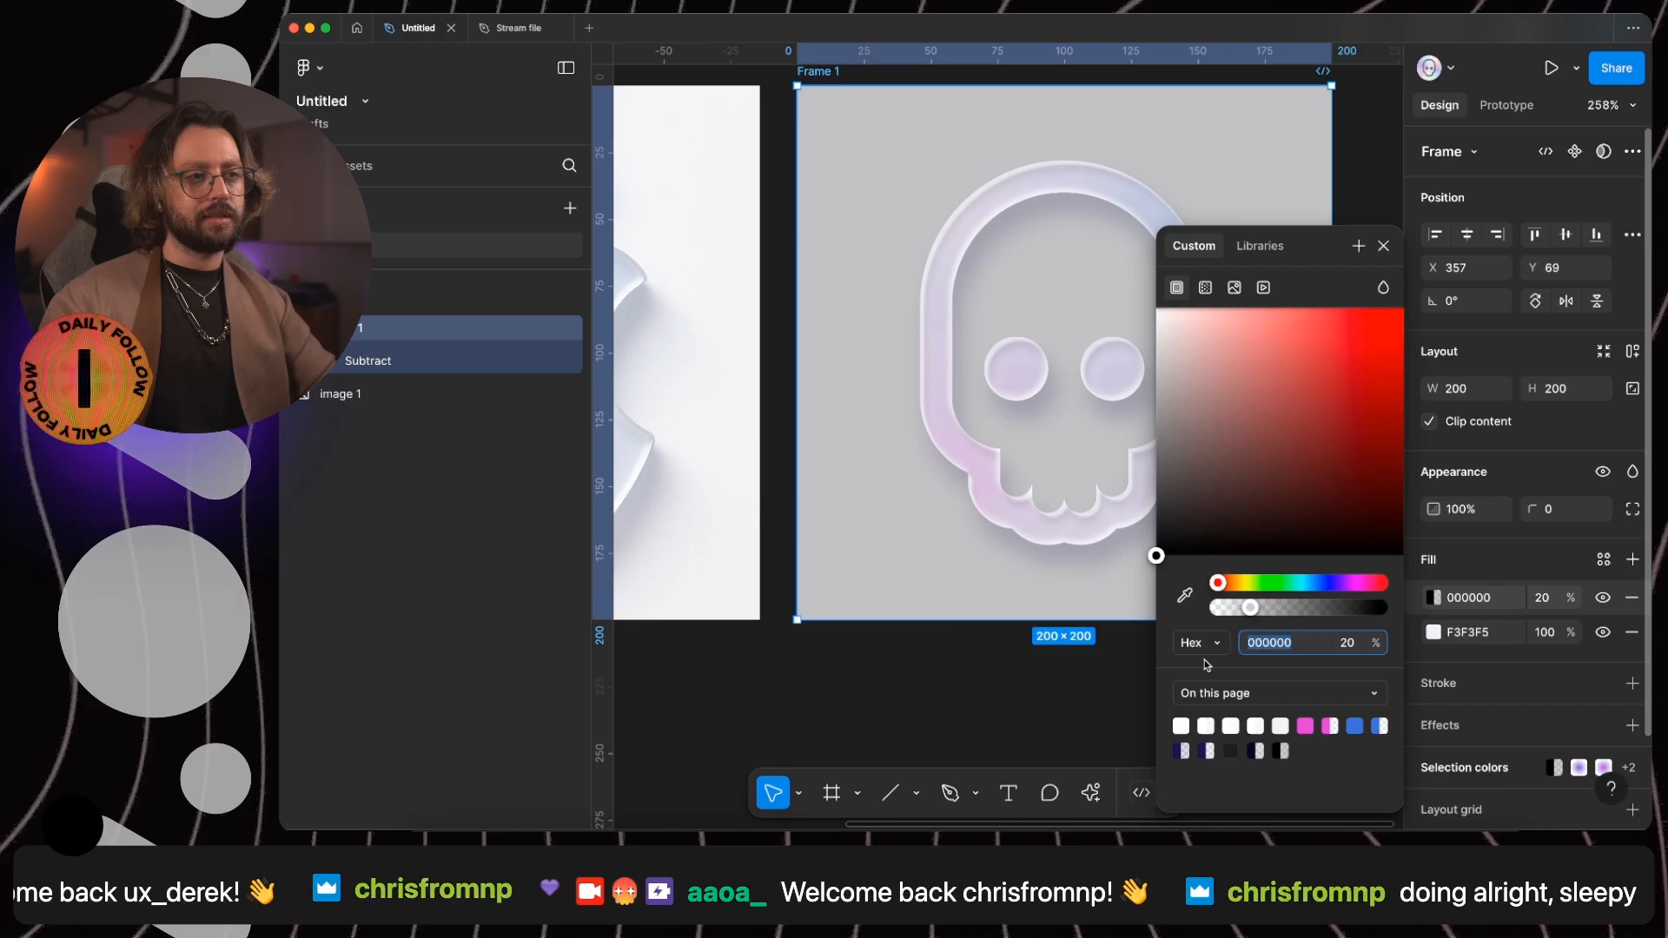
click(1187, 597)
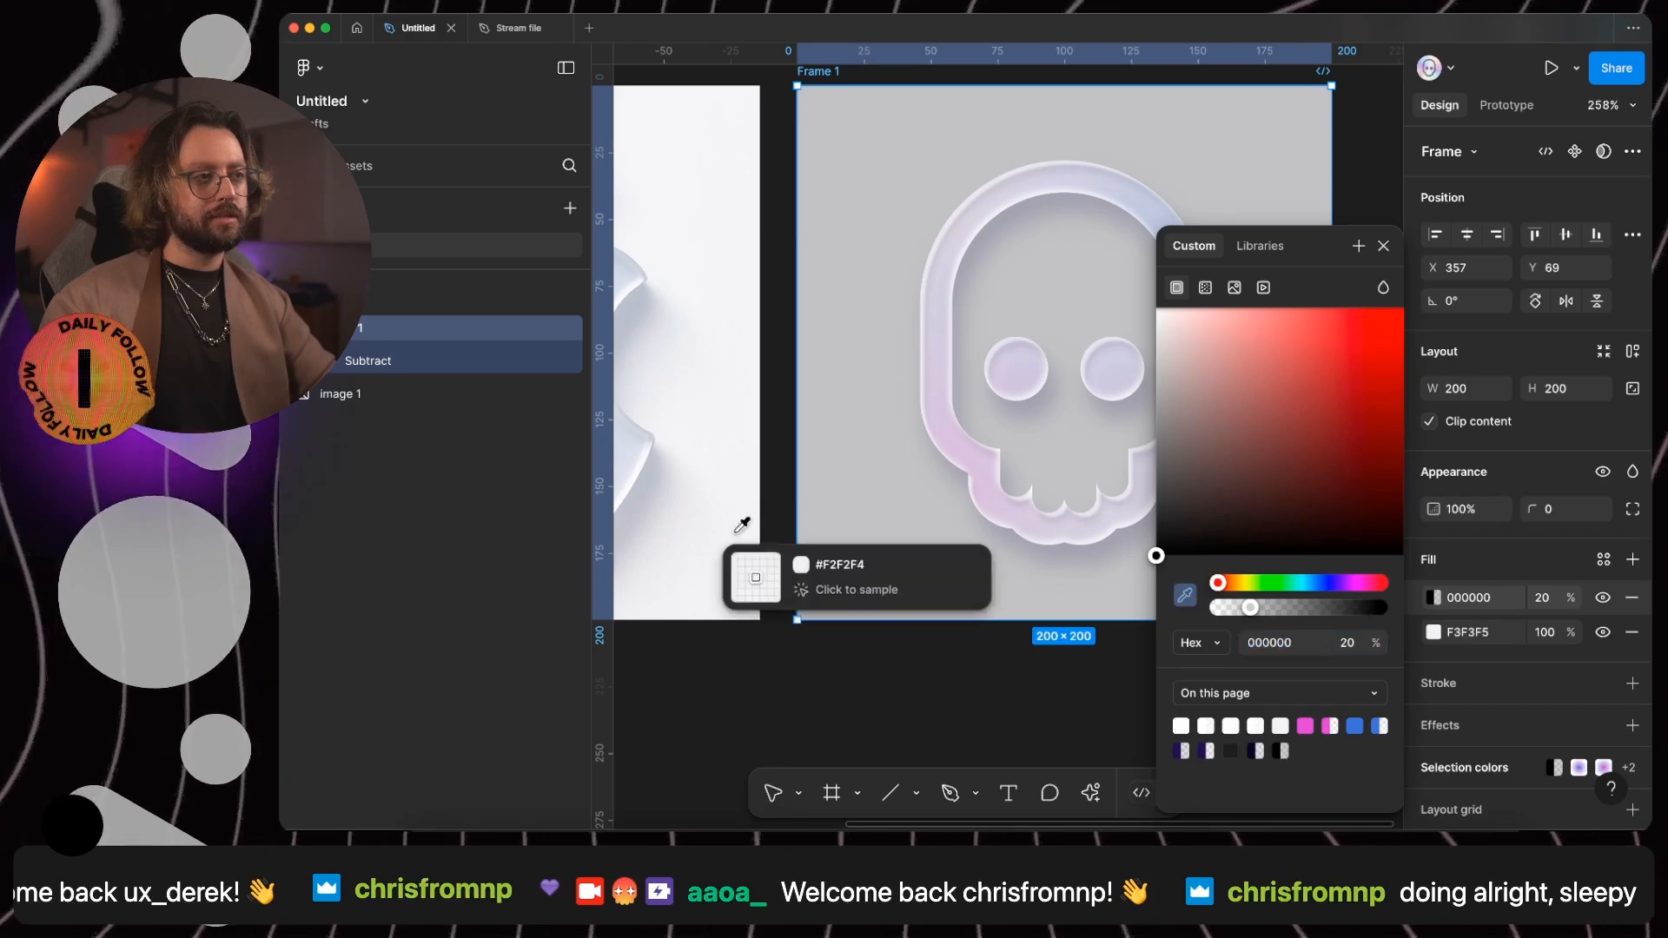
click(658, 469)
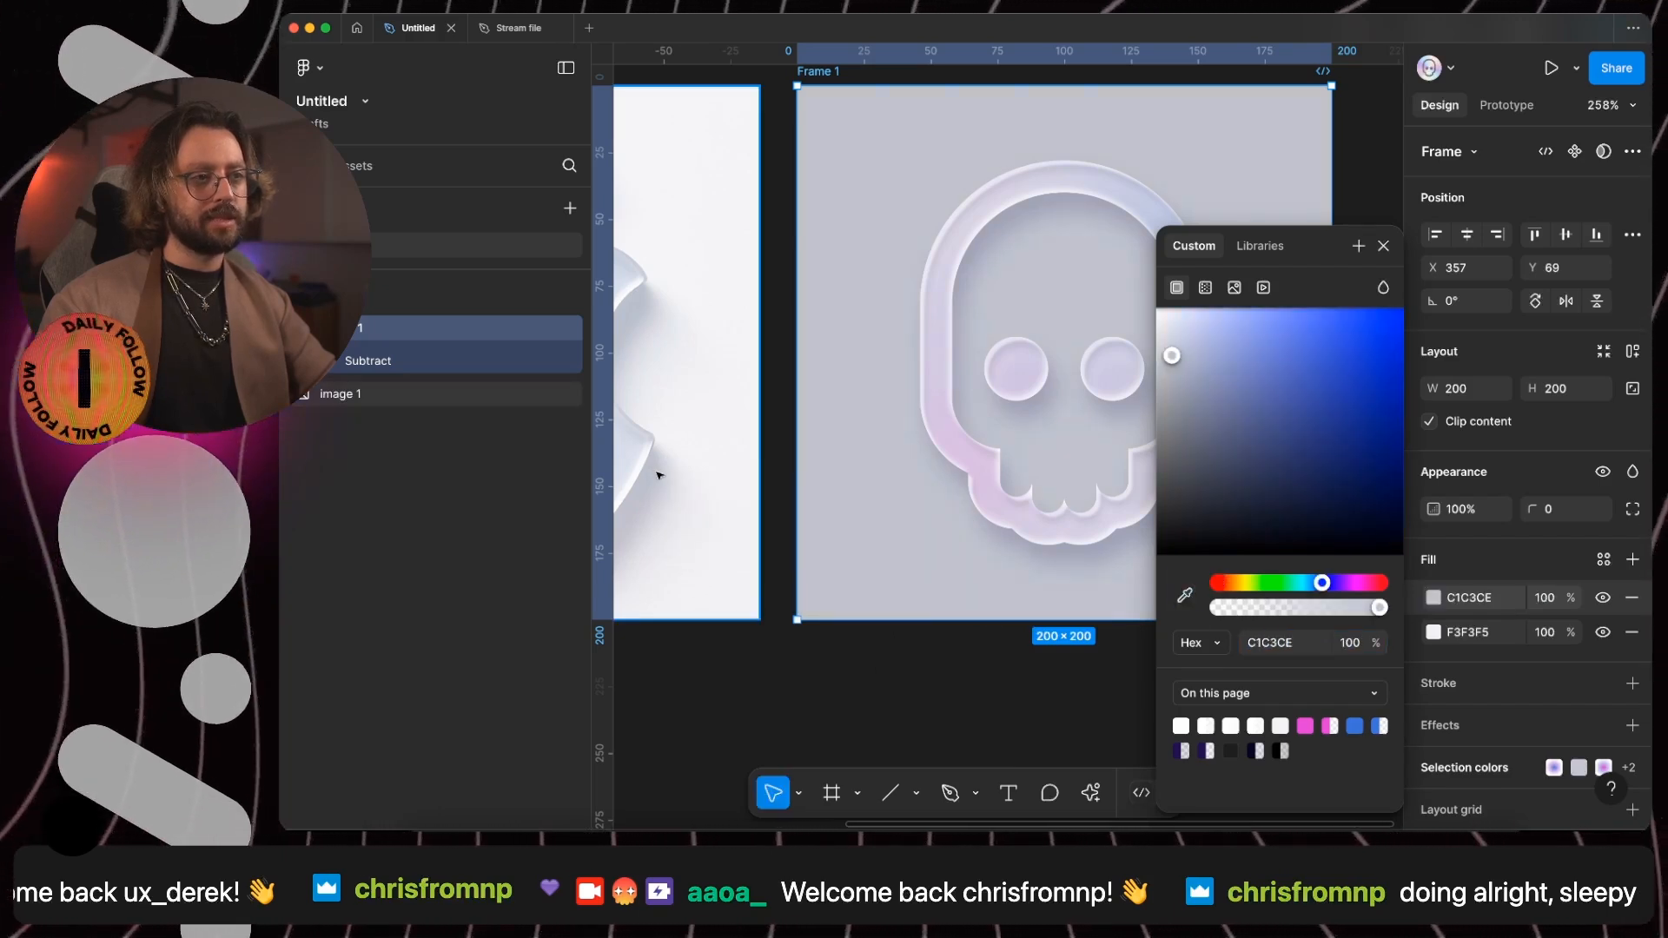
- Turn the frame's C1C3CE fill into a reversed angular gradient centred on the skull's upper-right edge and angled toward the lower right
click(1205, 288)
click(1208, 328)
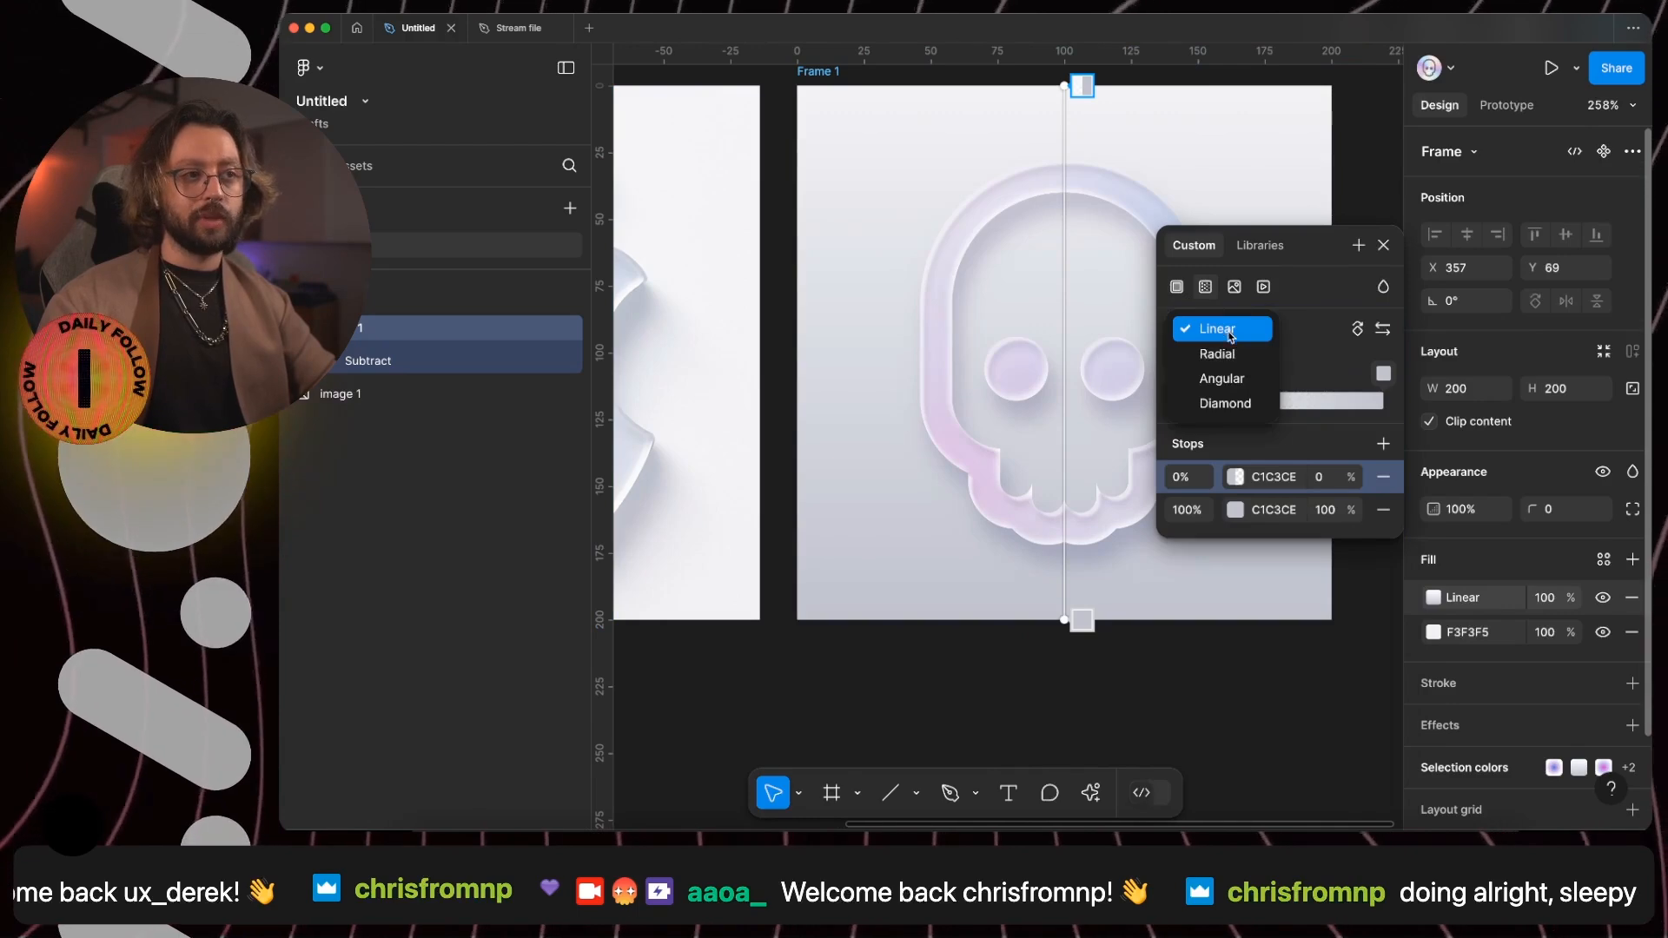
click(1222, 379)
scroll(1013, 391, right, 4)
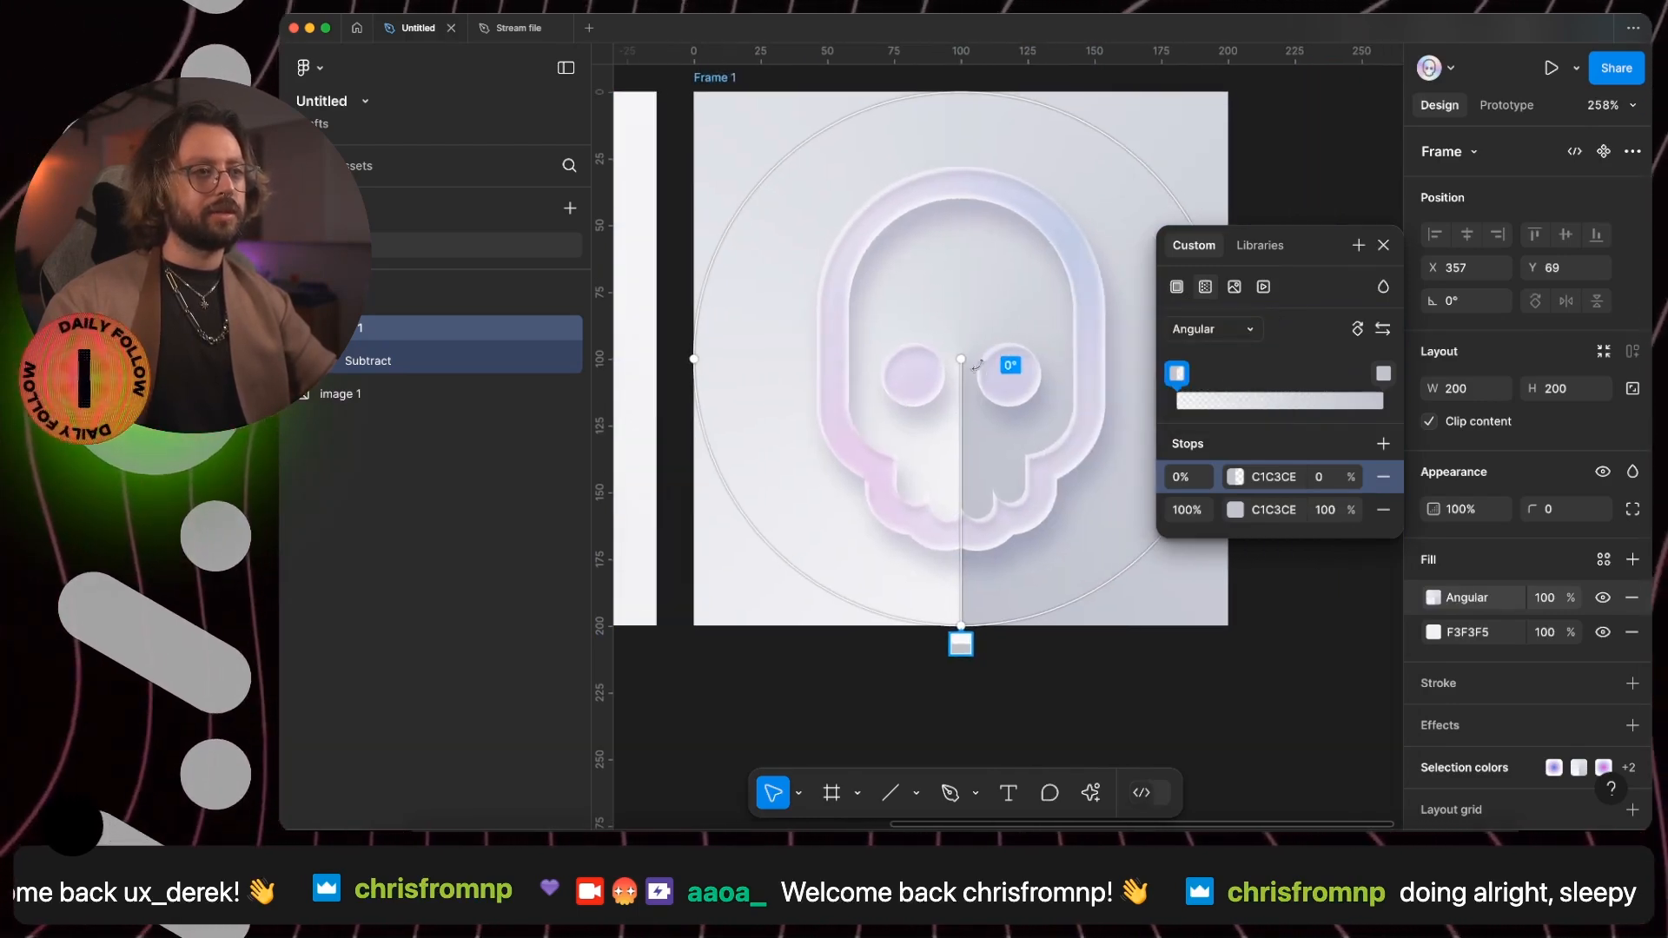
drag(961, 359, 1089, 237)
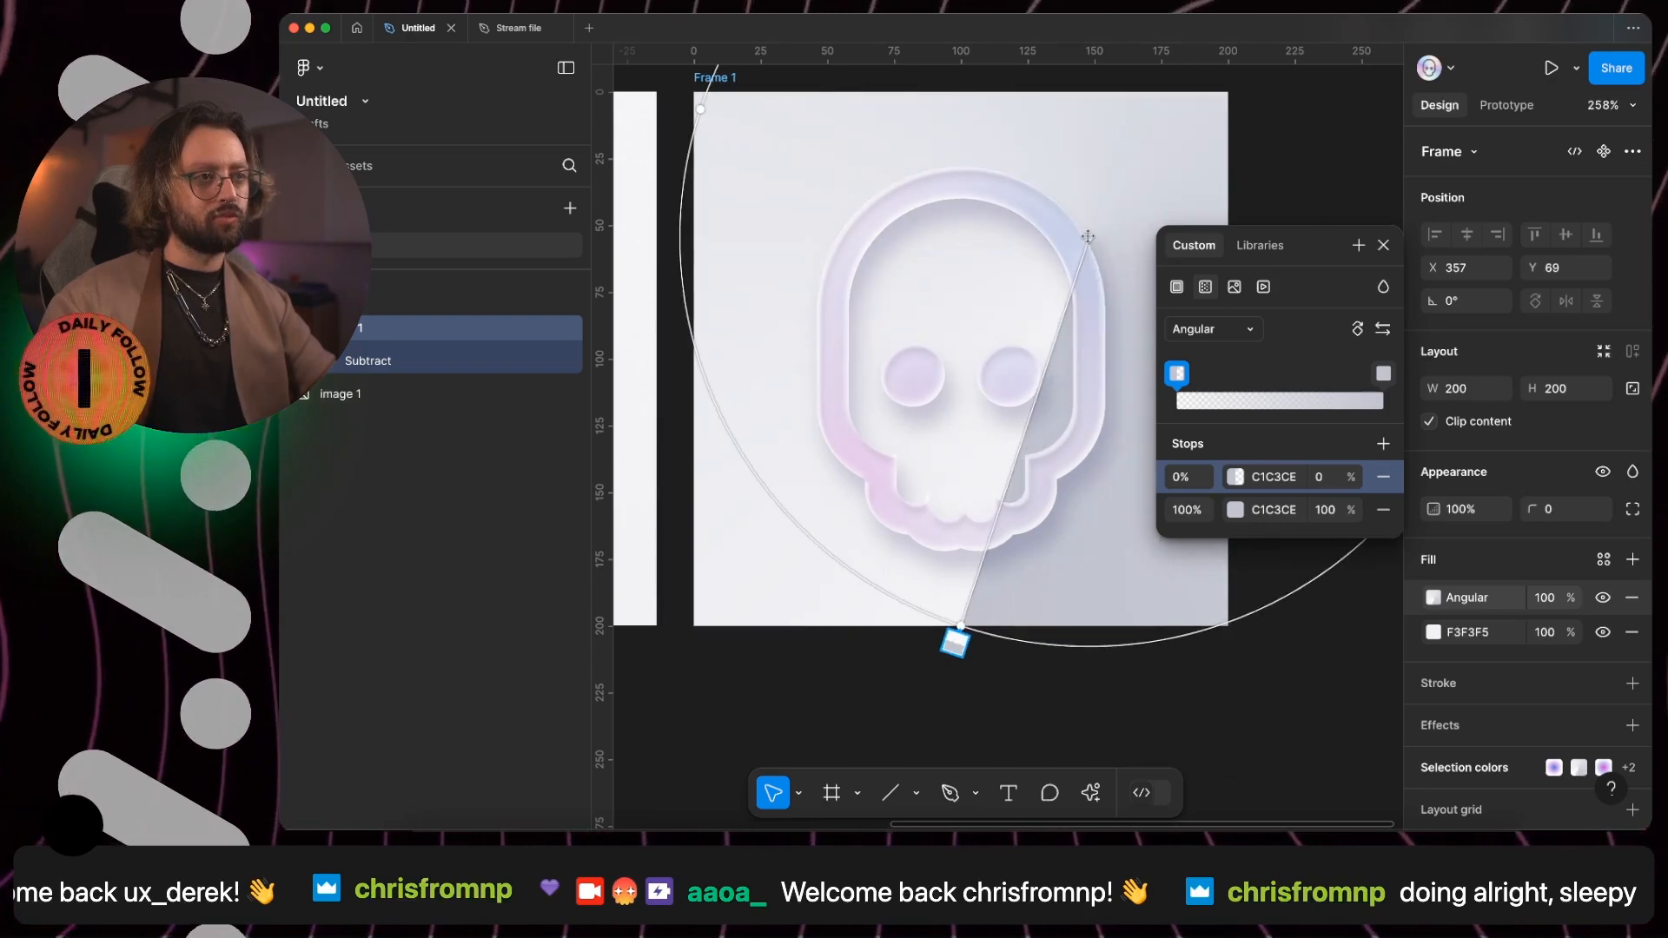
drag(967, 608, 944, 383)
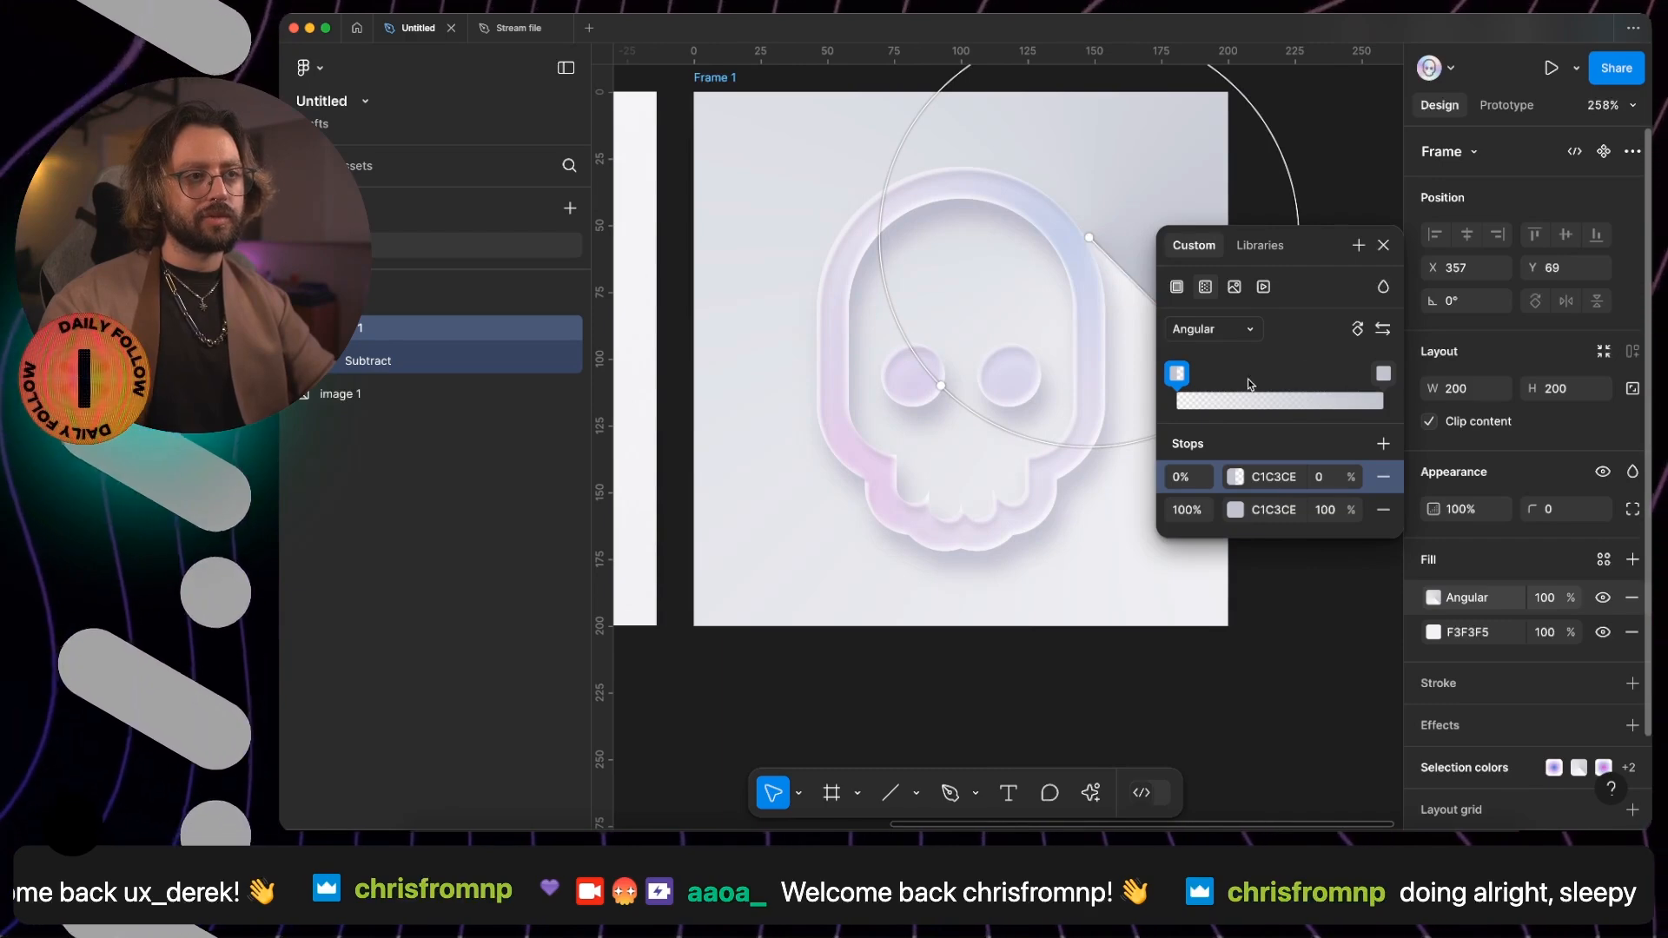
click(1376, 328)
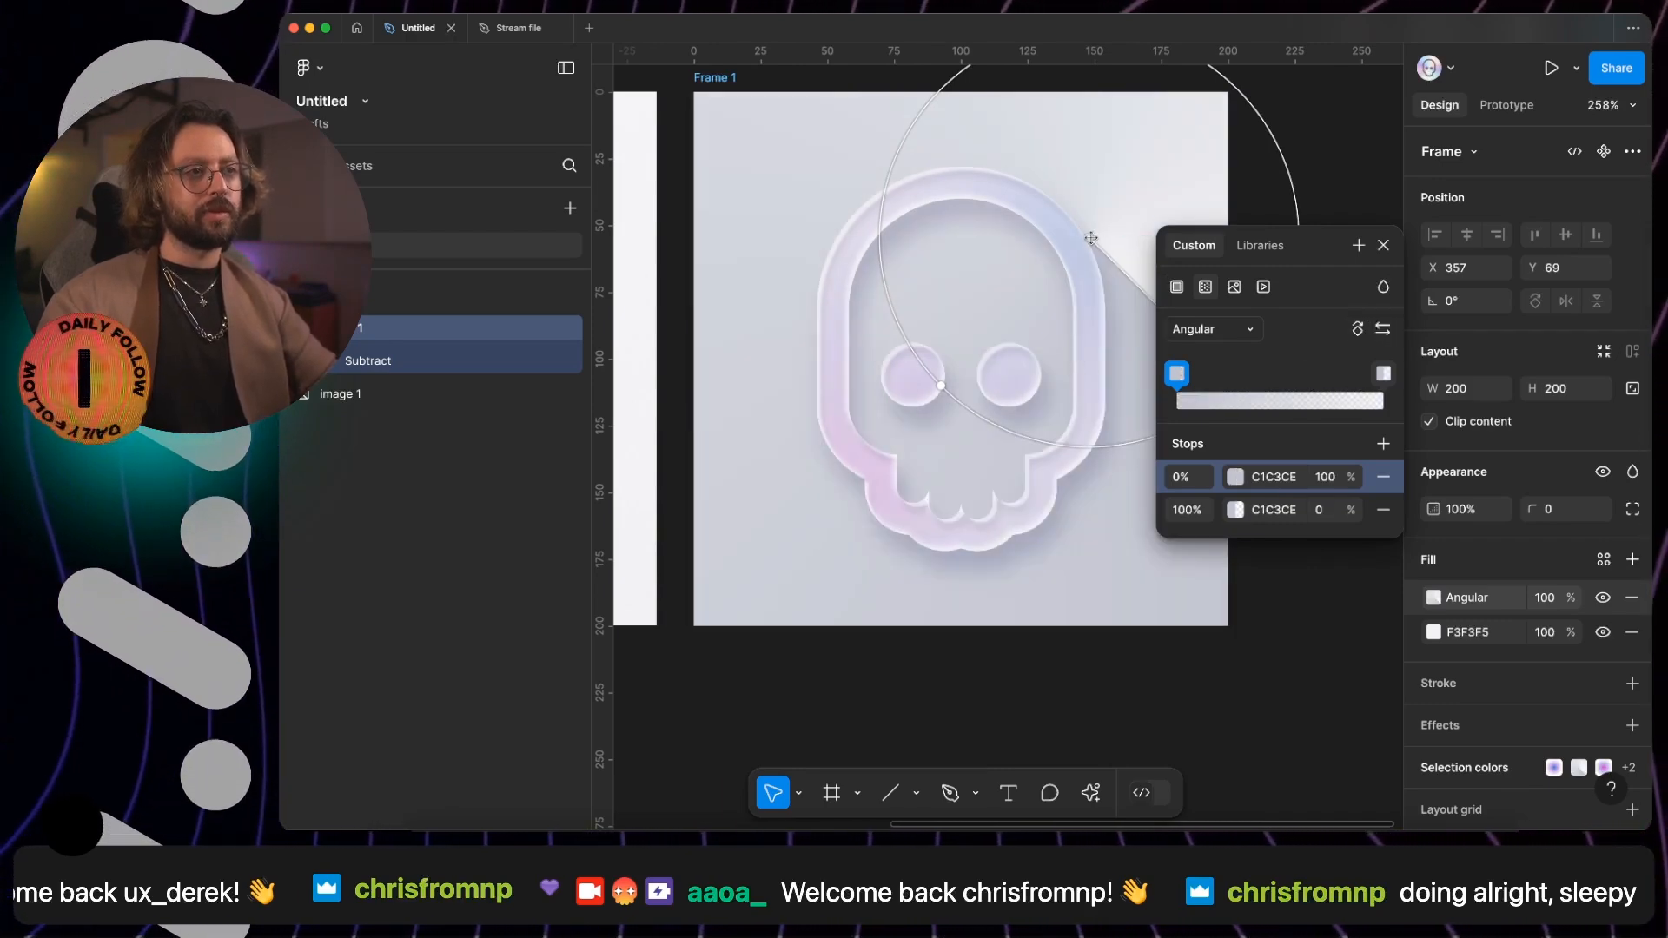
drag(1090, 237, 1058, 203)
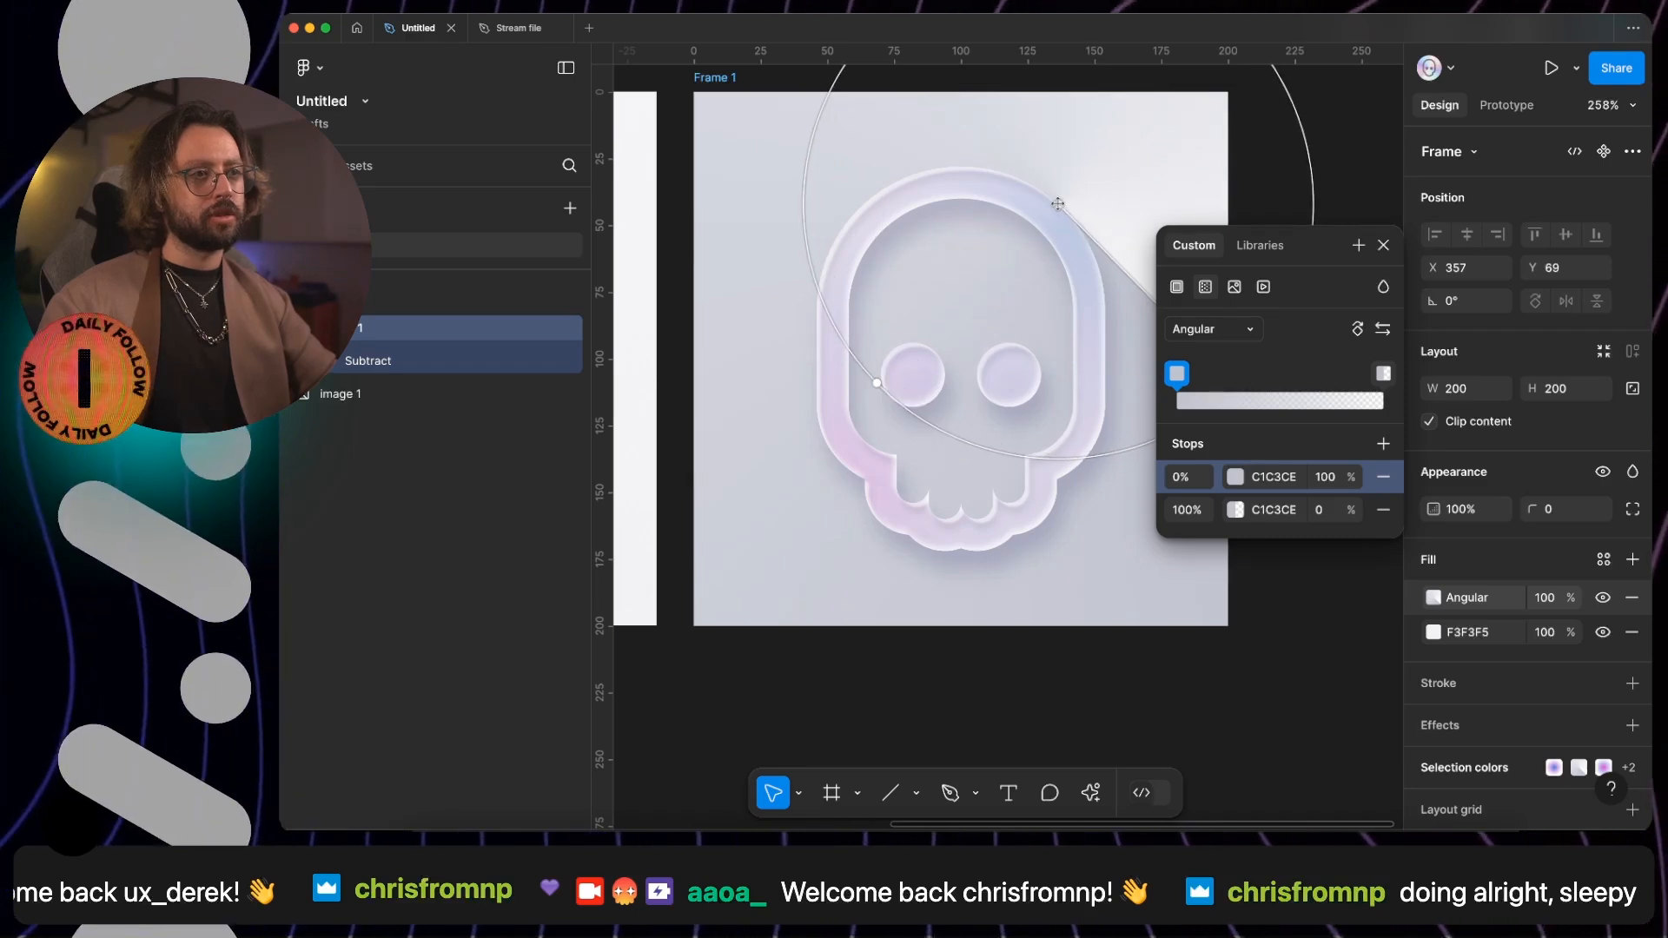
- Narrow the angular gradient into a shadow with a full-opacity C1C3CE stop at 2% and 0% opacity stops at 11% and 96%
scroll(1078, 302, down, 5)
mouse_move(1382, 372)
mouse_down()
mouse_move(1359, 376)
mouse_move(1373, 385)
mouse_up()
drag(1177, 381, 1199, 382)
drag(994, 401, 1018, 388)
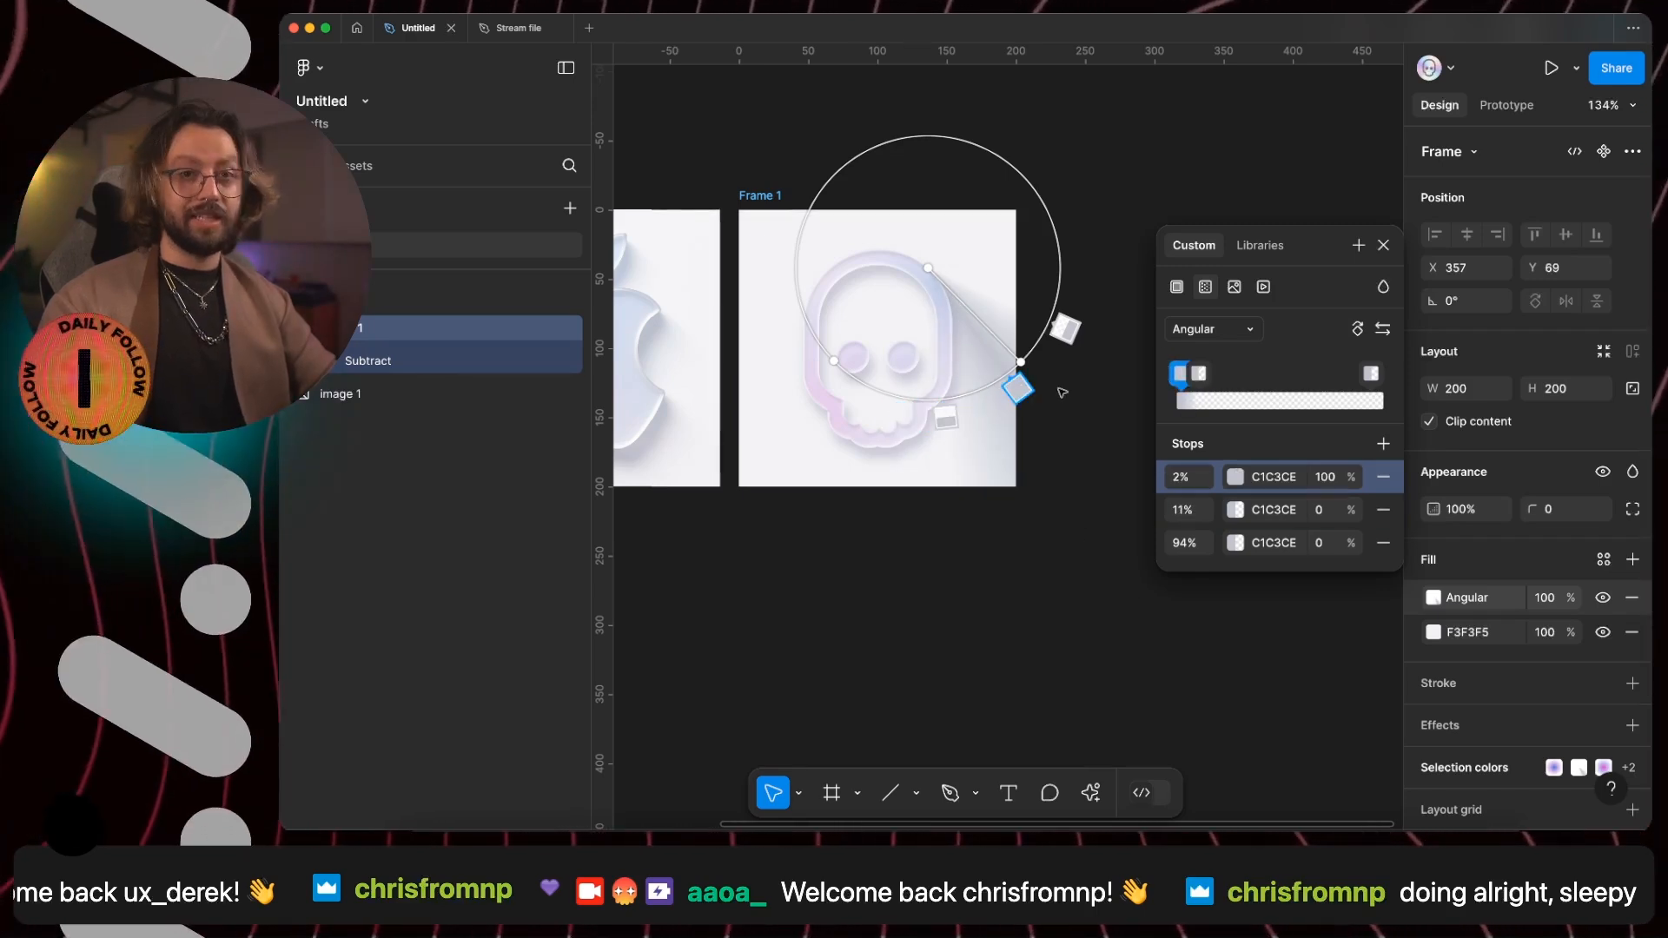
scroll(929, 300, up, 5)
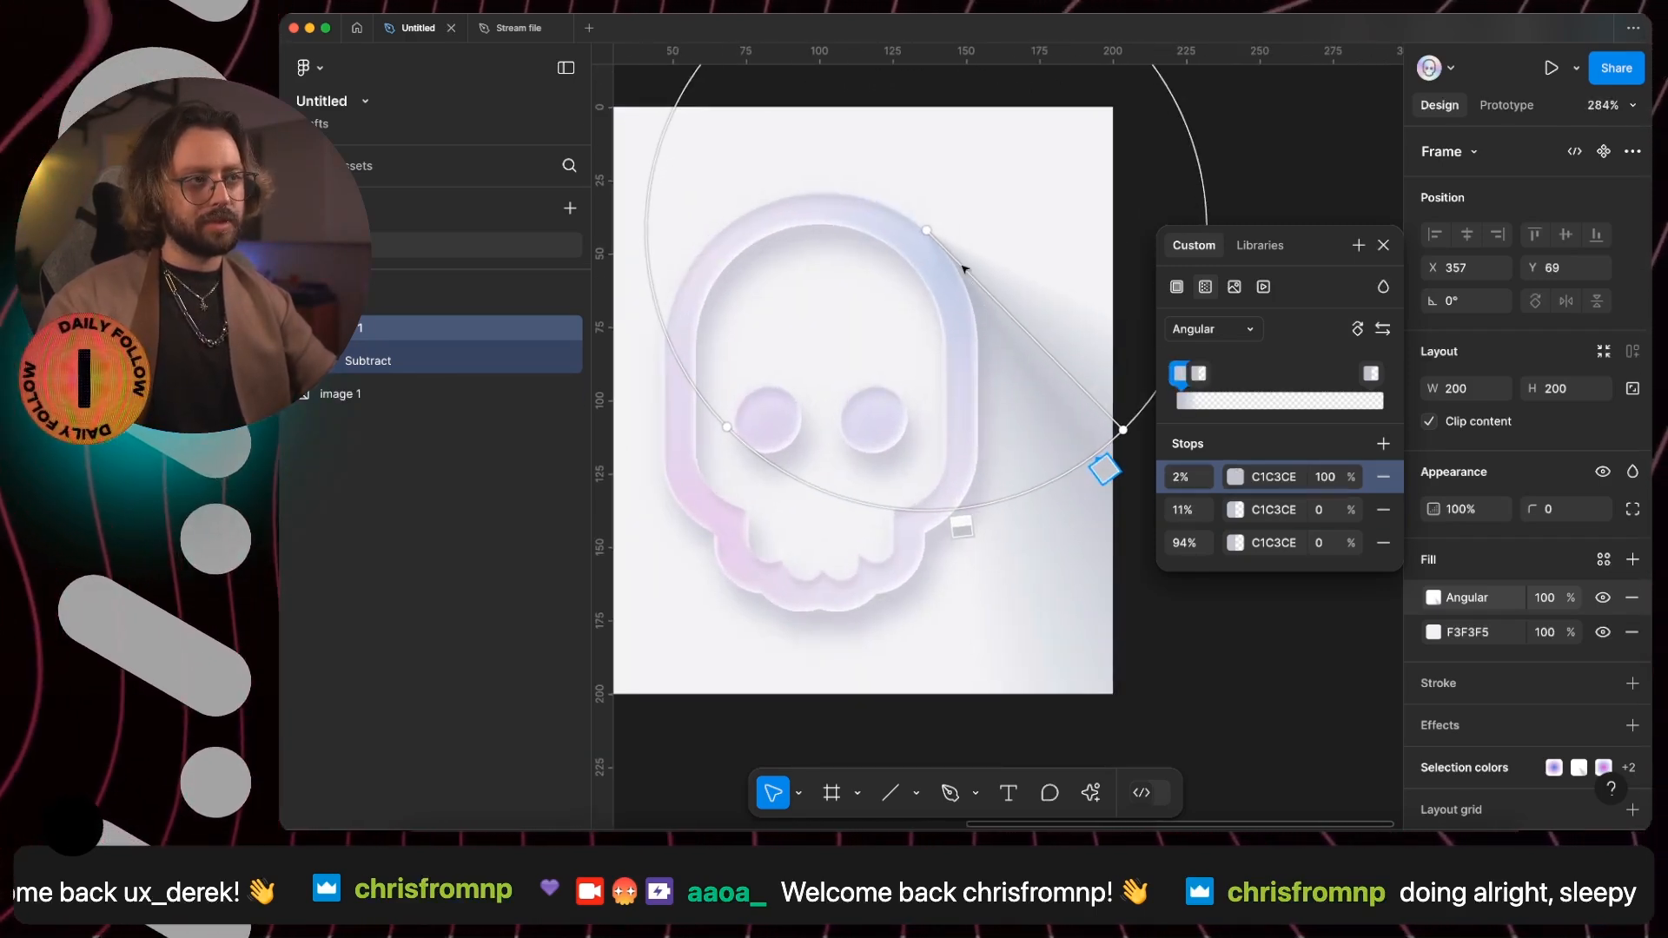
click(1370, 374)
mouse_move(1370, 380)
mouse_down()
mouse_move(1351, 379)
mouse_move(1377, 381)
mouse_up()
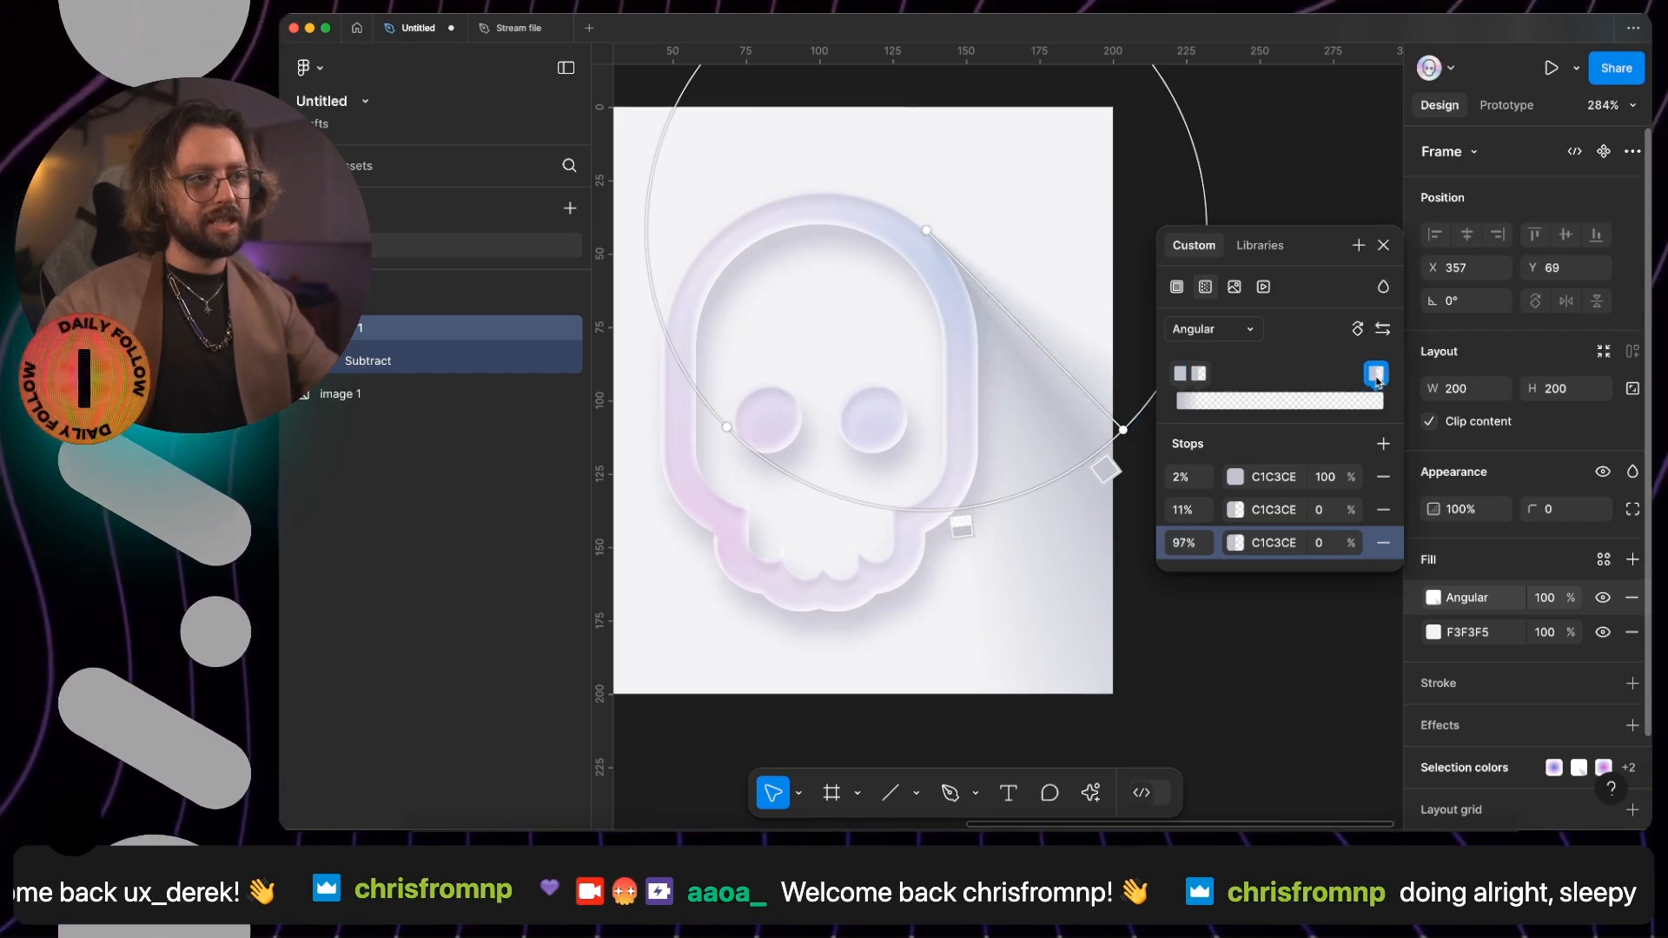
- Lower the opacity of the angular gradient's 2% stop to 50%
click(1106, 470)
key(shift+Down)
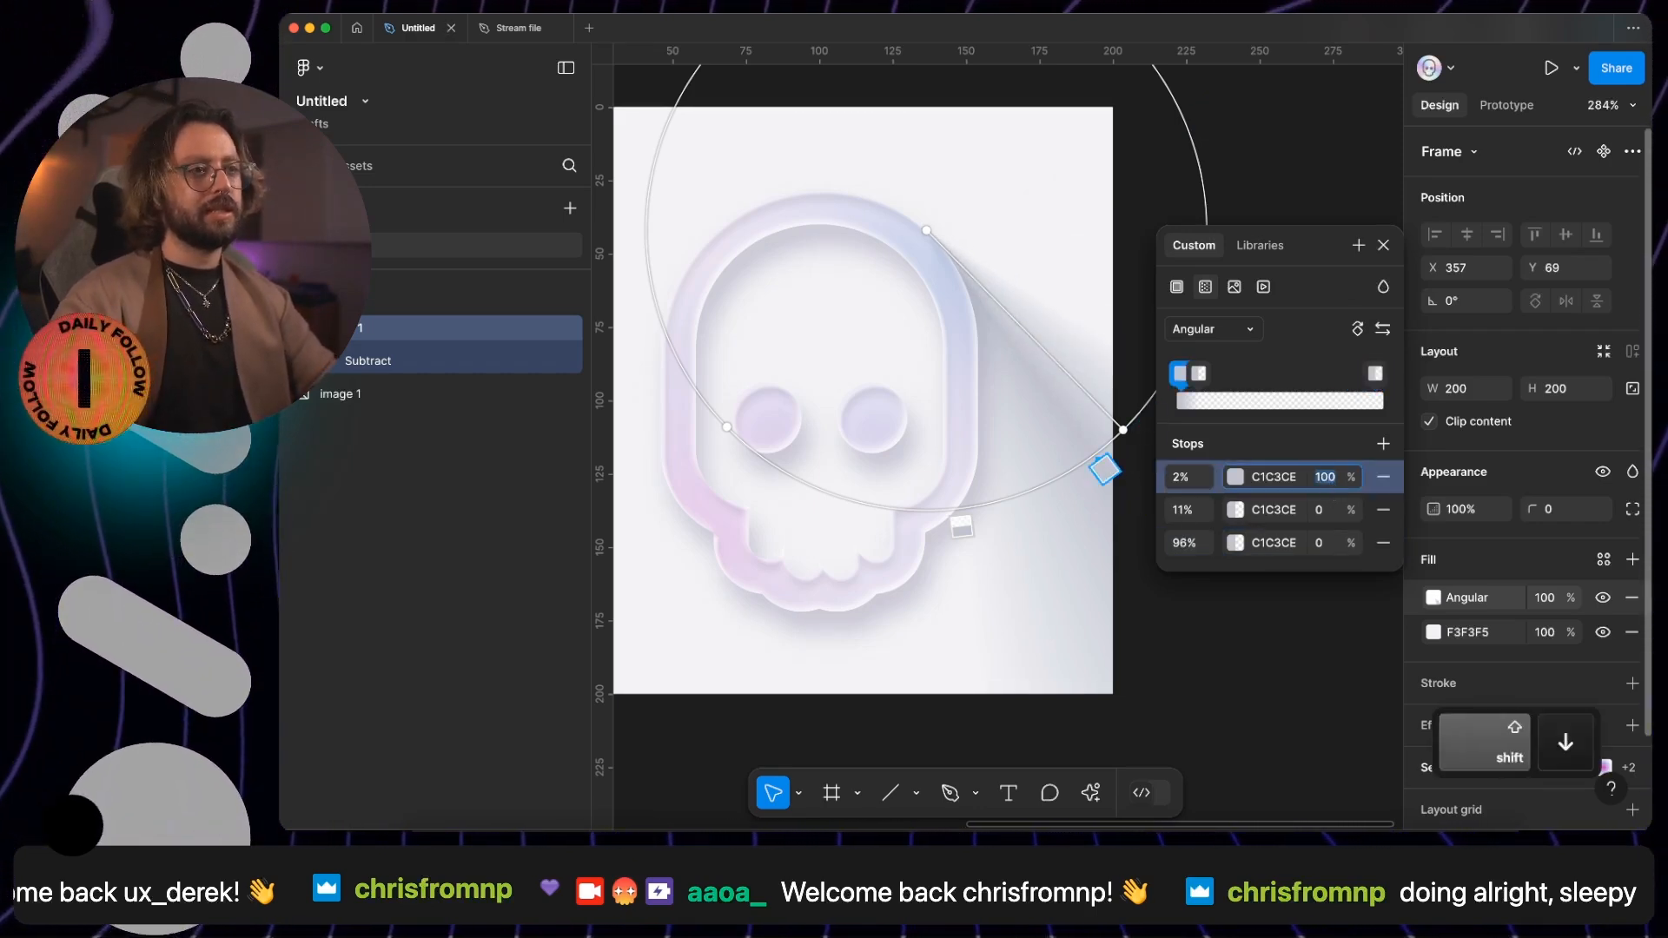
key(shift+Down)
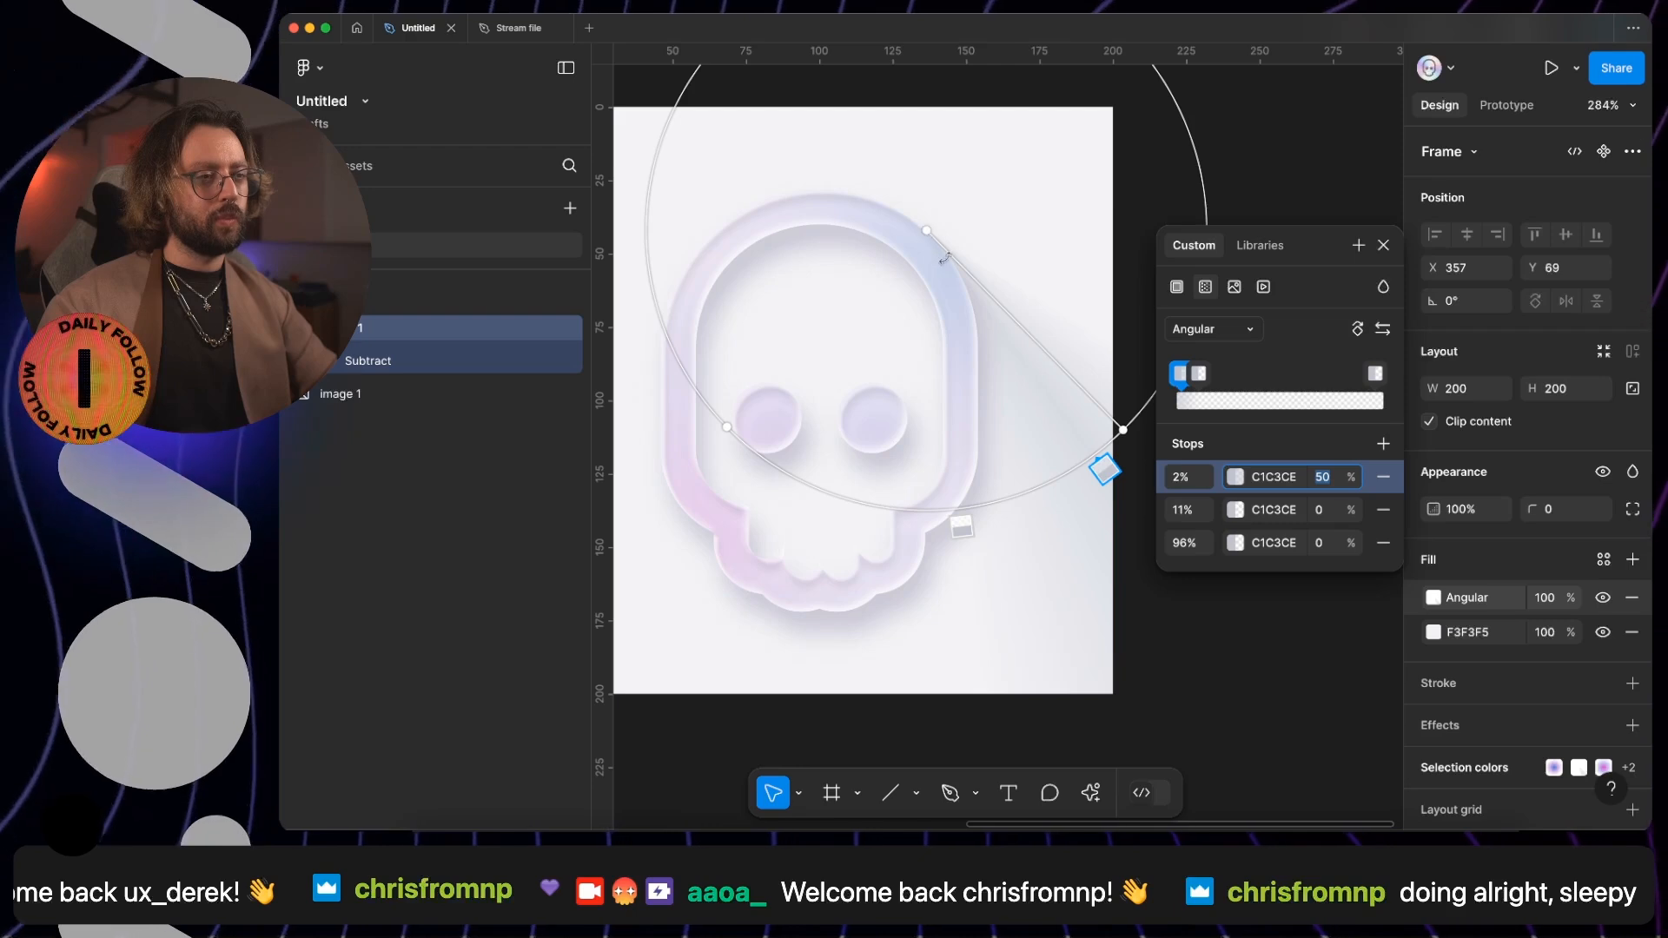
- Rotate the angular gradient to about -35° and place its centre precisely on the skull's upper-right outer edge
drag(1125, 427, 1087, 452)
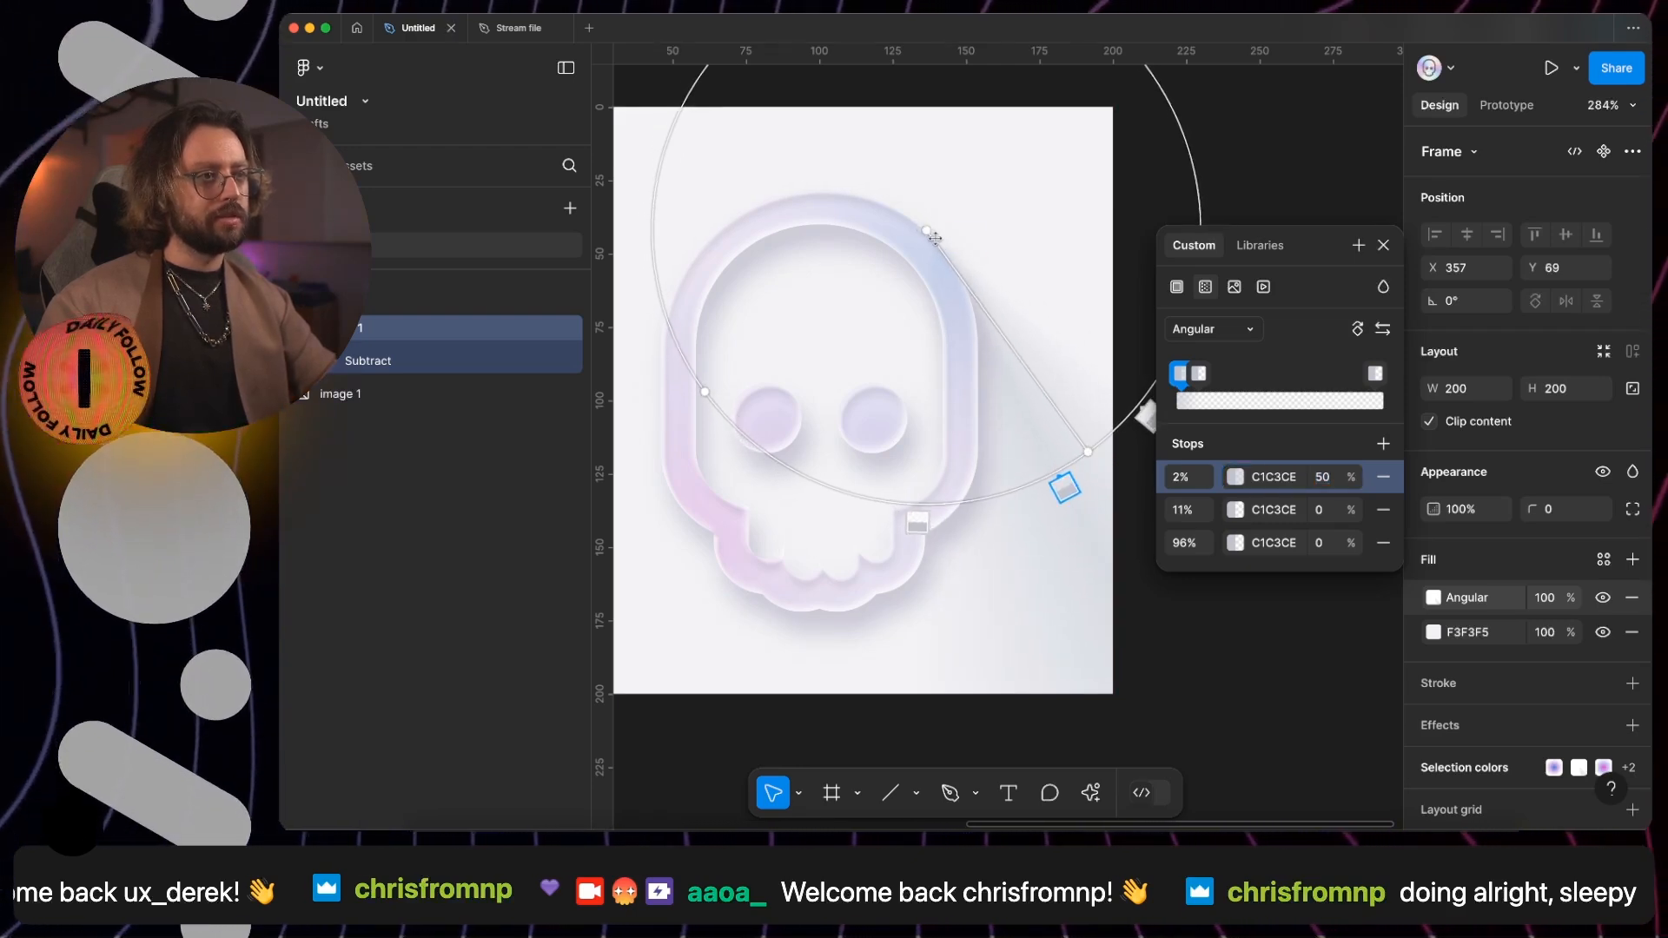
scroll(938, 252, up, 10)
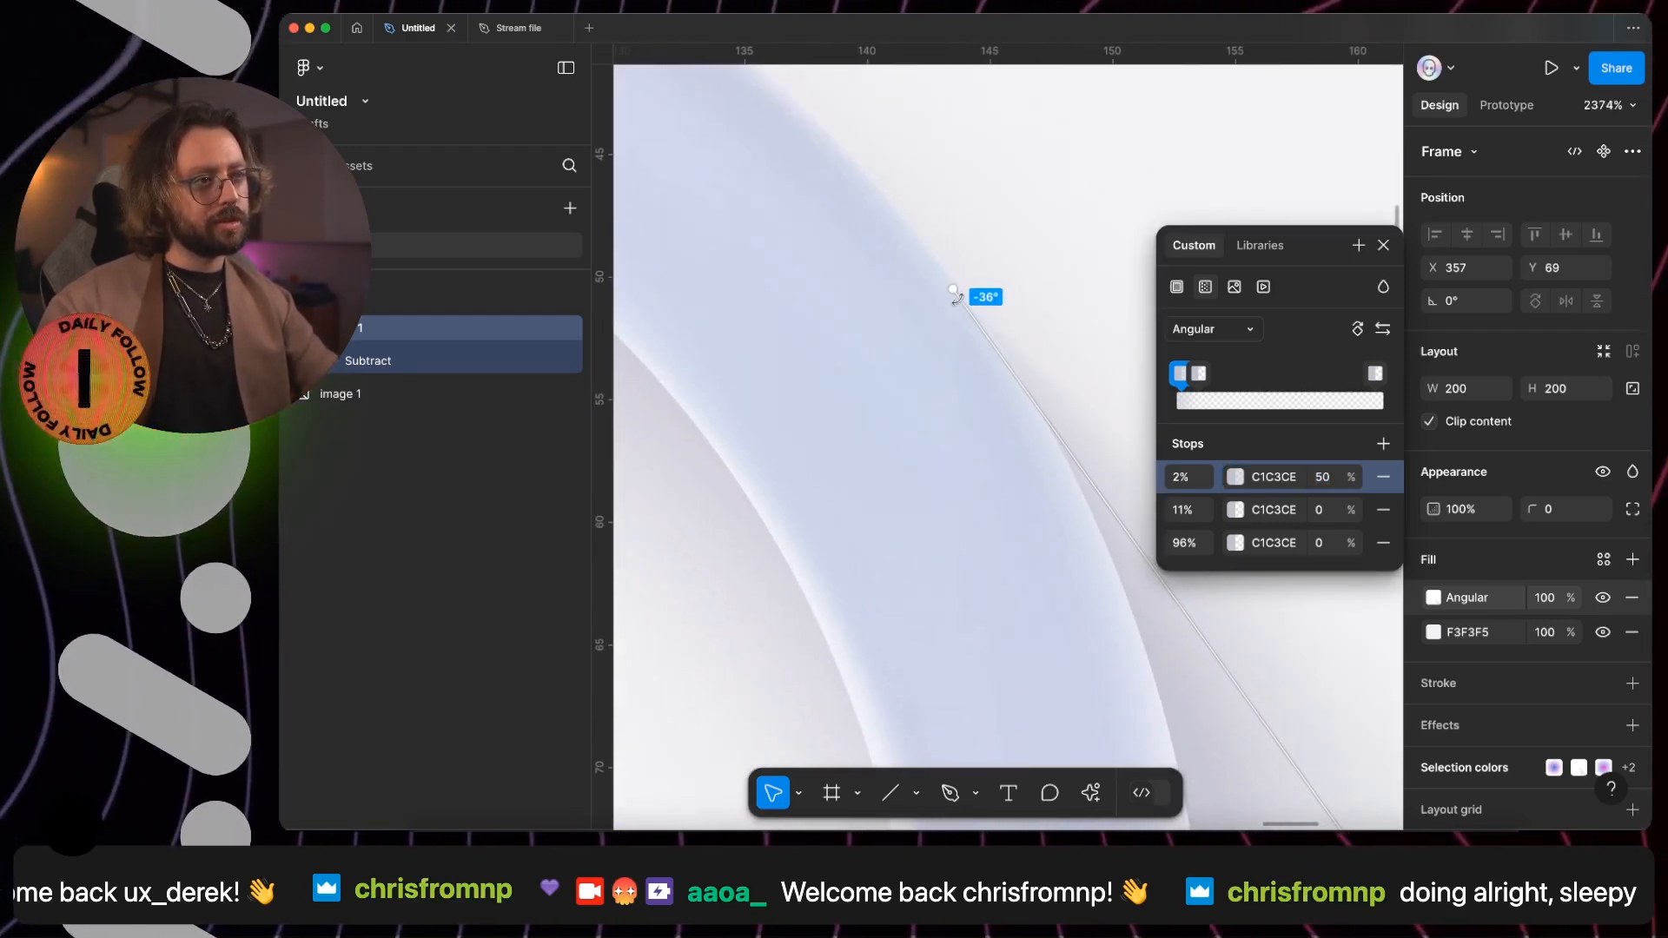
drag(955, 287, 954, 278)
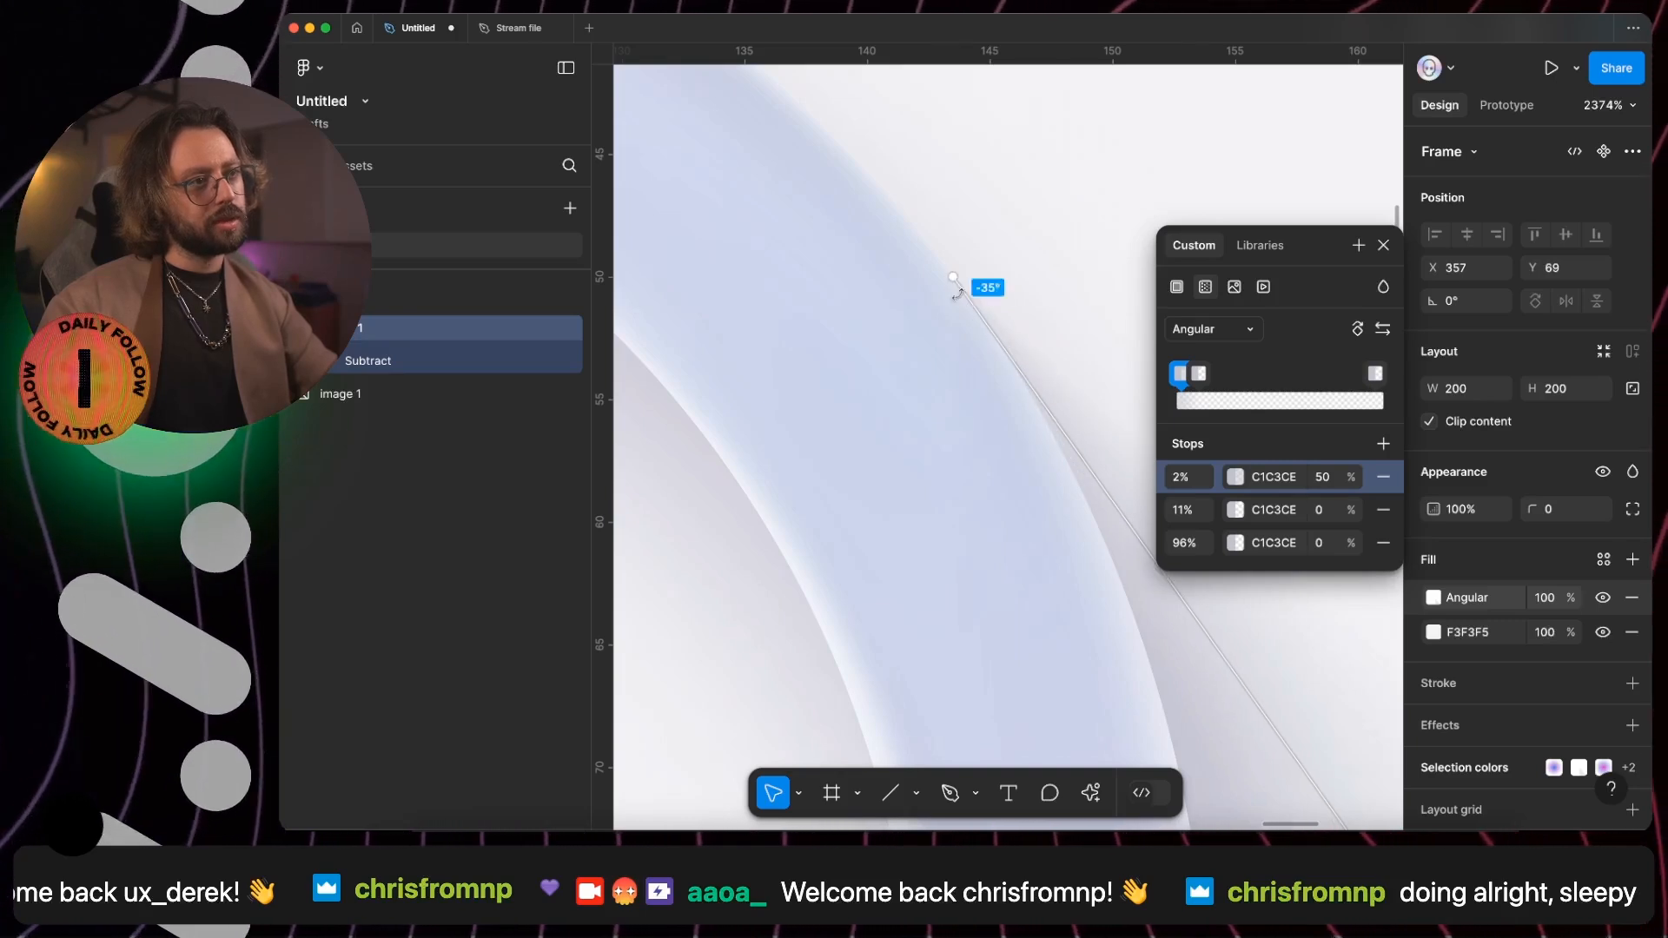
scroll(997, 380, down, 10)
click(1384, 246)
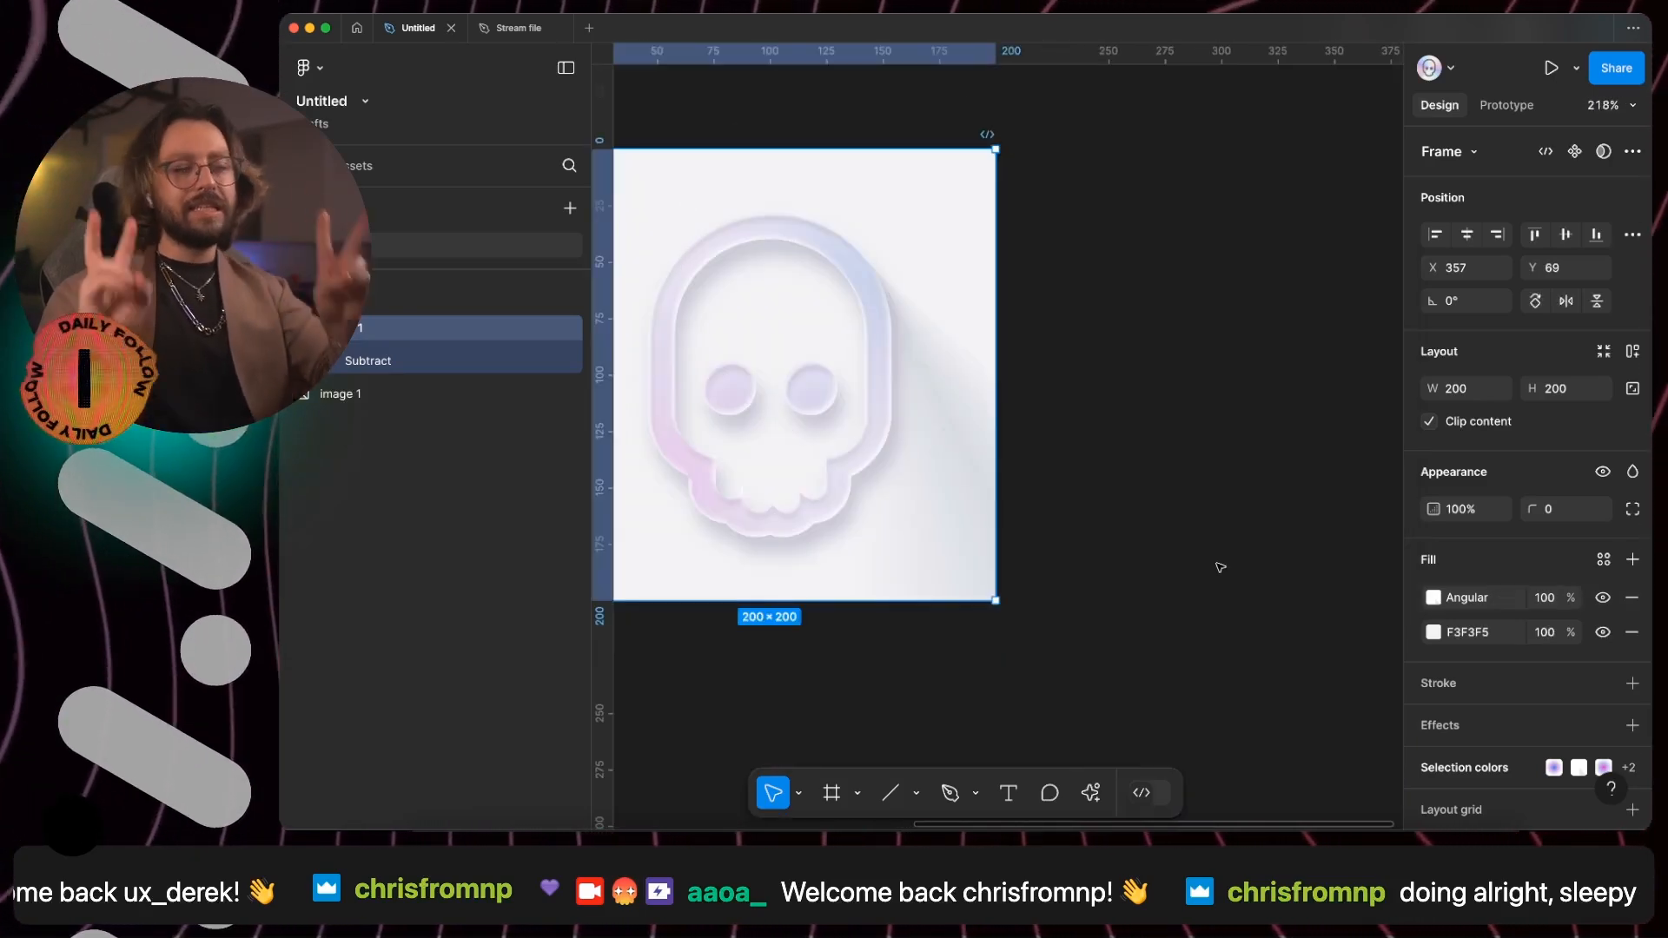
- Add a third frame fill in F3F3F5 sampled from the background and make it a radial gradient fading from opaque to transparent
scroll(1043, 586, up, 1)
scroll(1044, 586, left, 1)
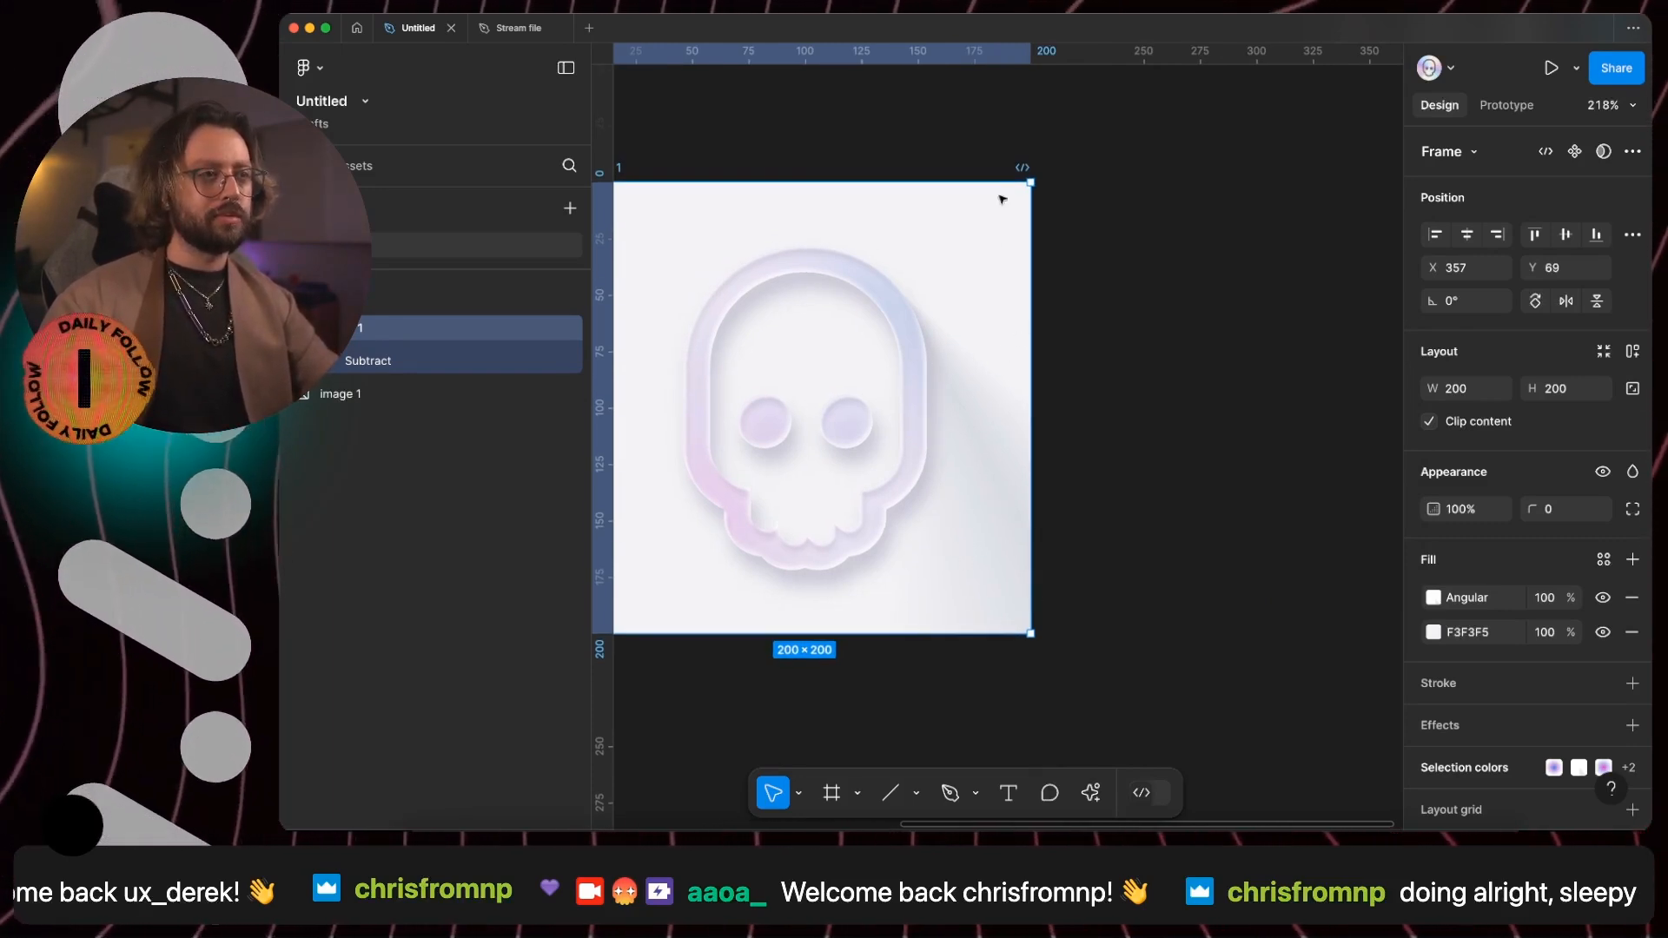
click(1632, 559)
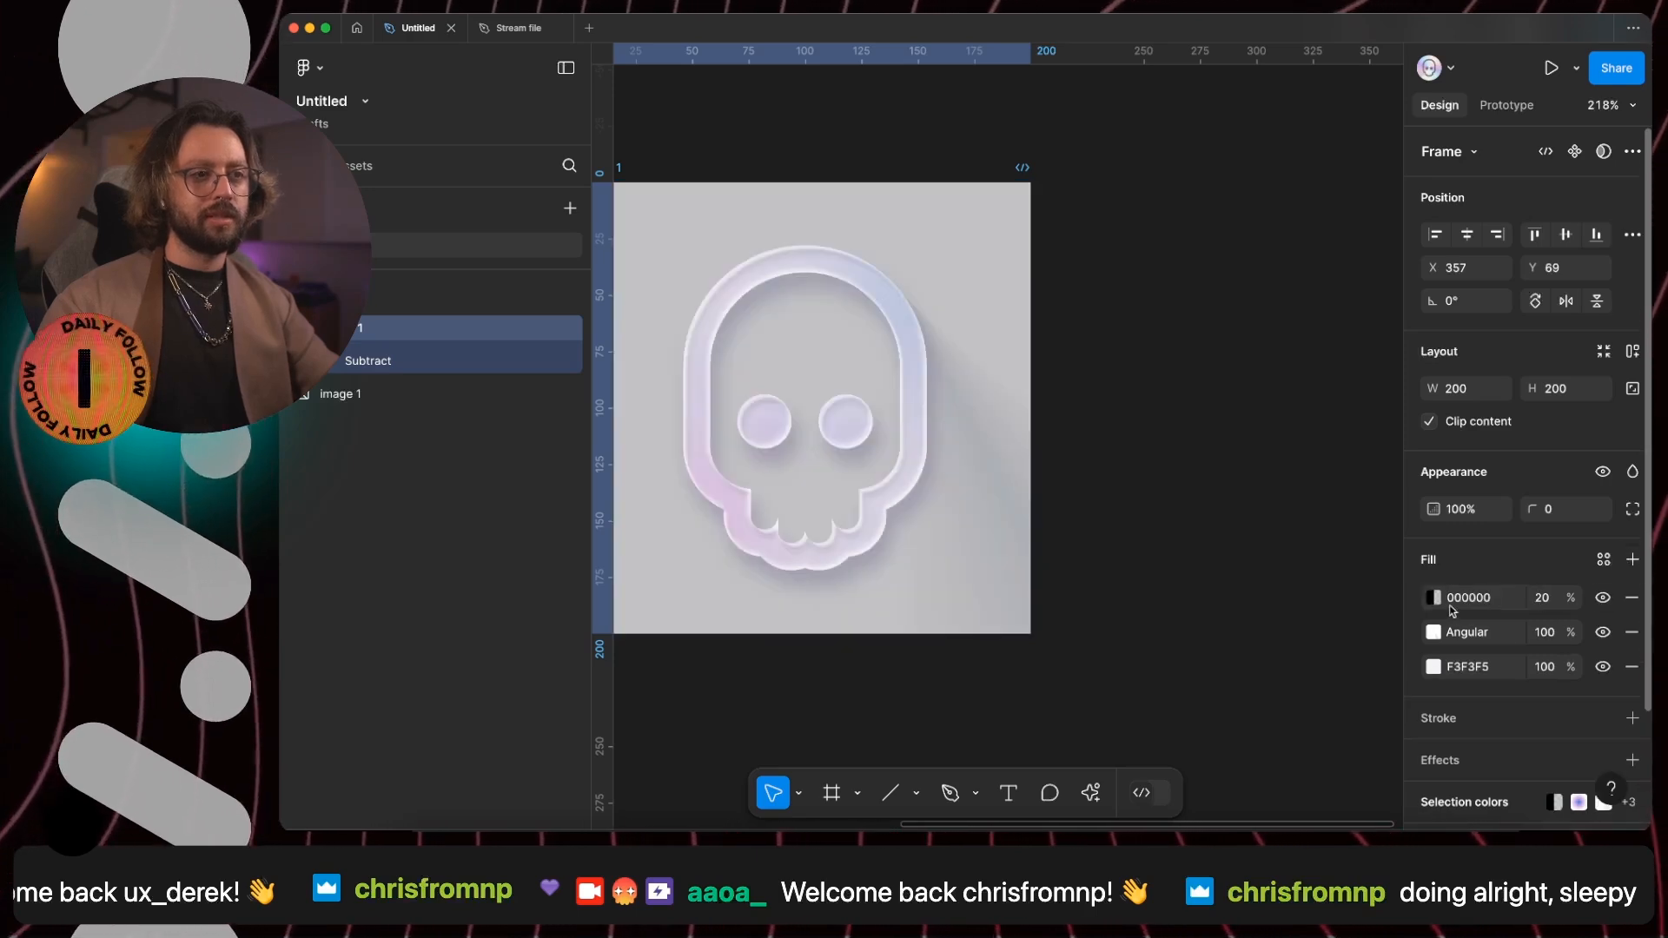
click(1434, 597)
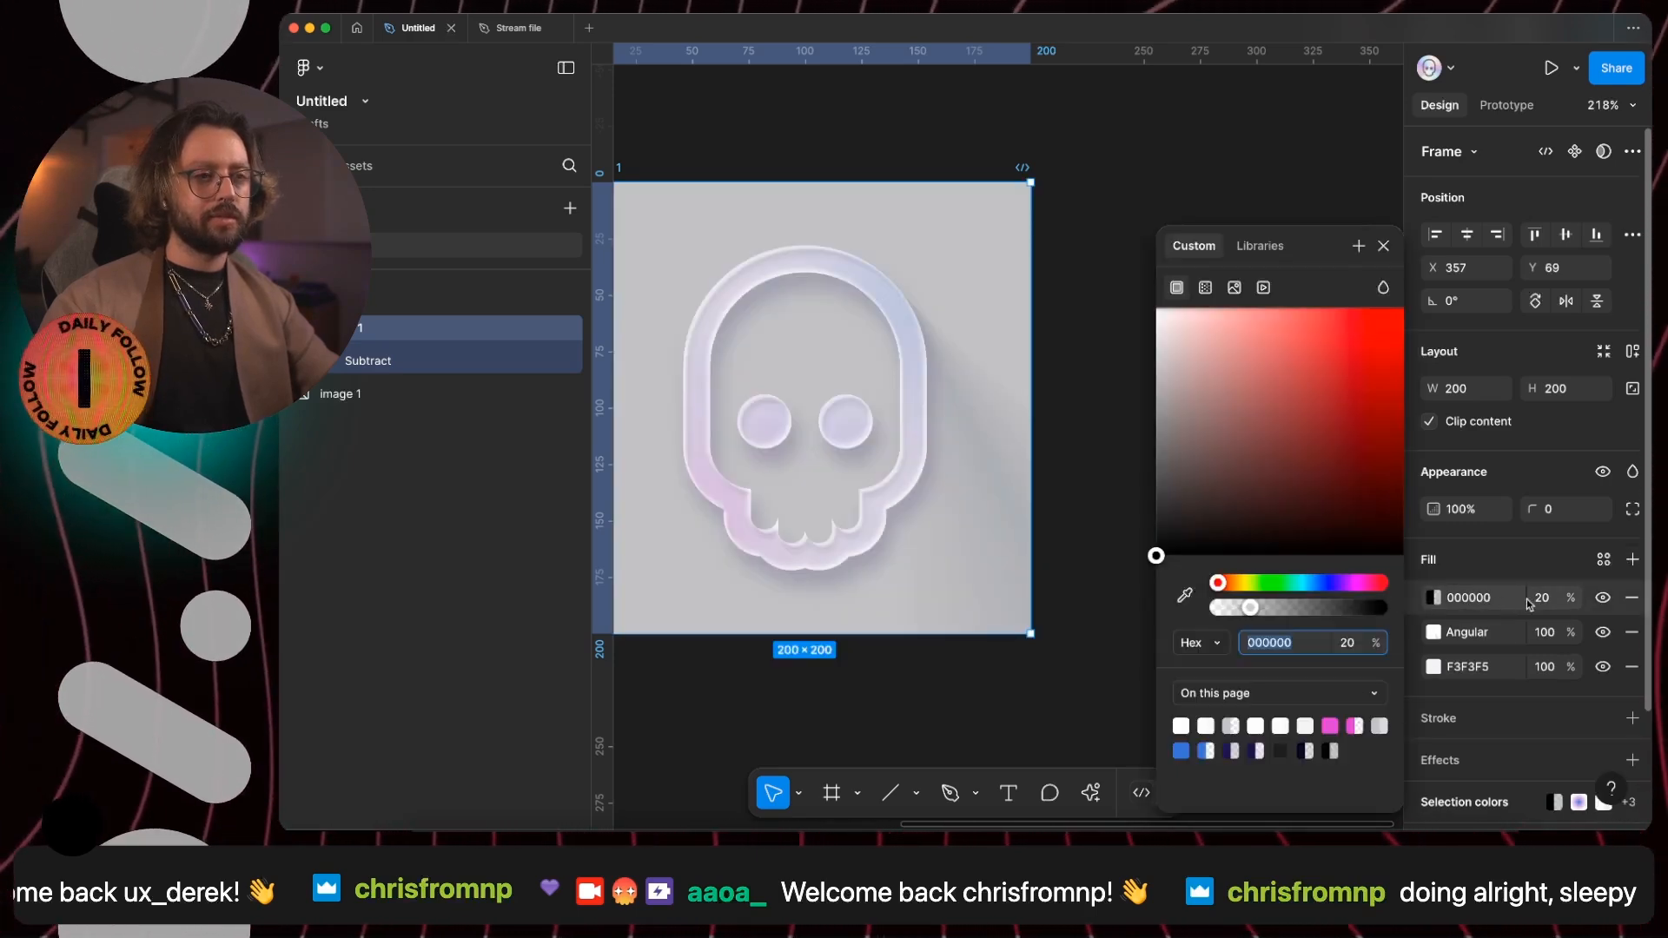
click(1185, 596)
click(679, 224)
click(1205, 288)
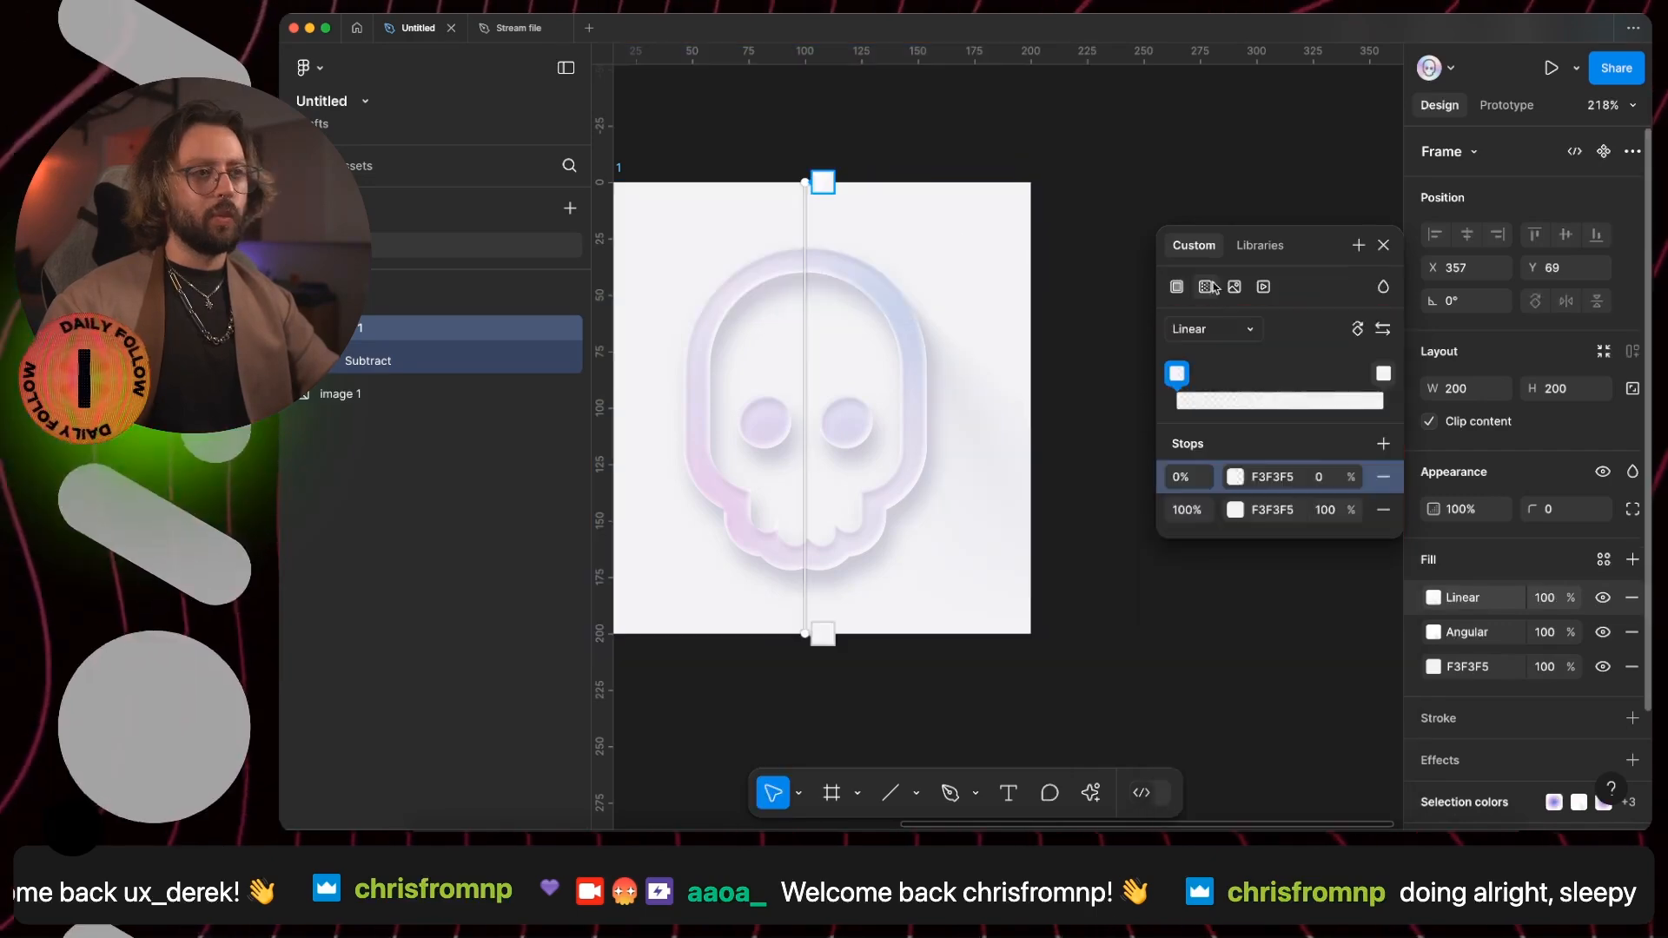
click(1213, 330)
click(1206, 351)
key(shift+x)
- Position the radial gradient's centre near the frame's right edge beside the jaw and shorten its radius toward the lower left, softening the shadow
drag(805, 408, 1010, 473)
drag(815, 647, 916, 578)
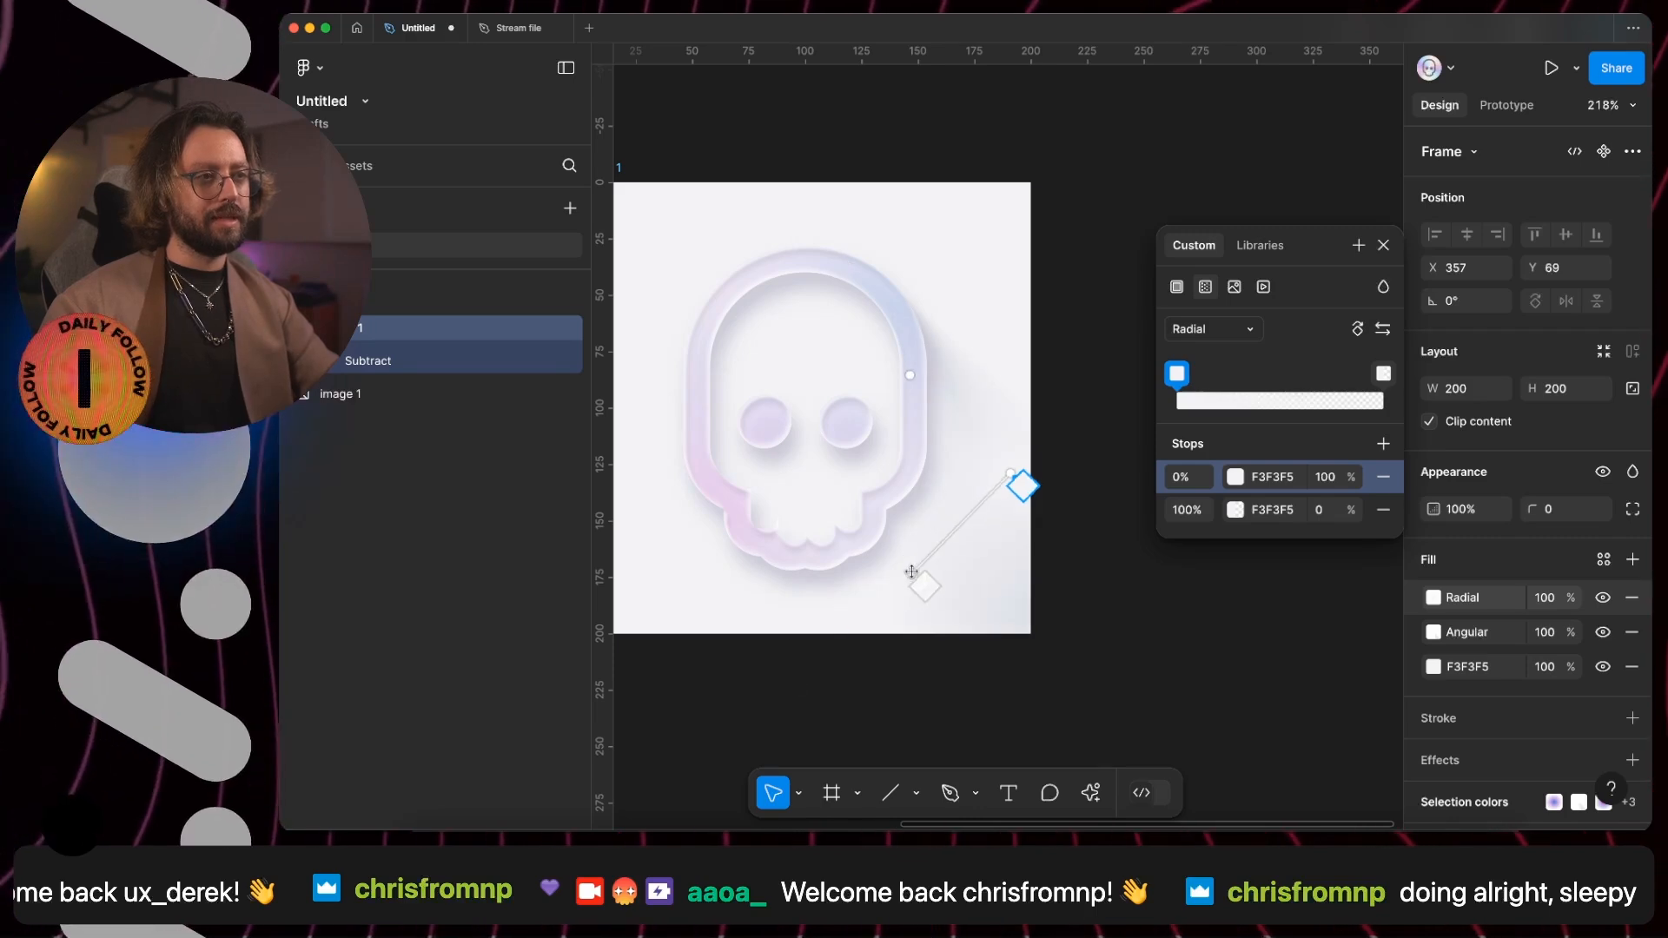
drag(1011, 475, 1013, 450)
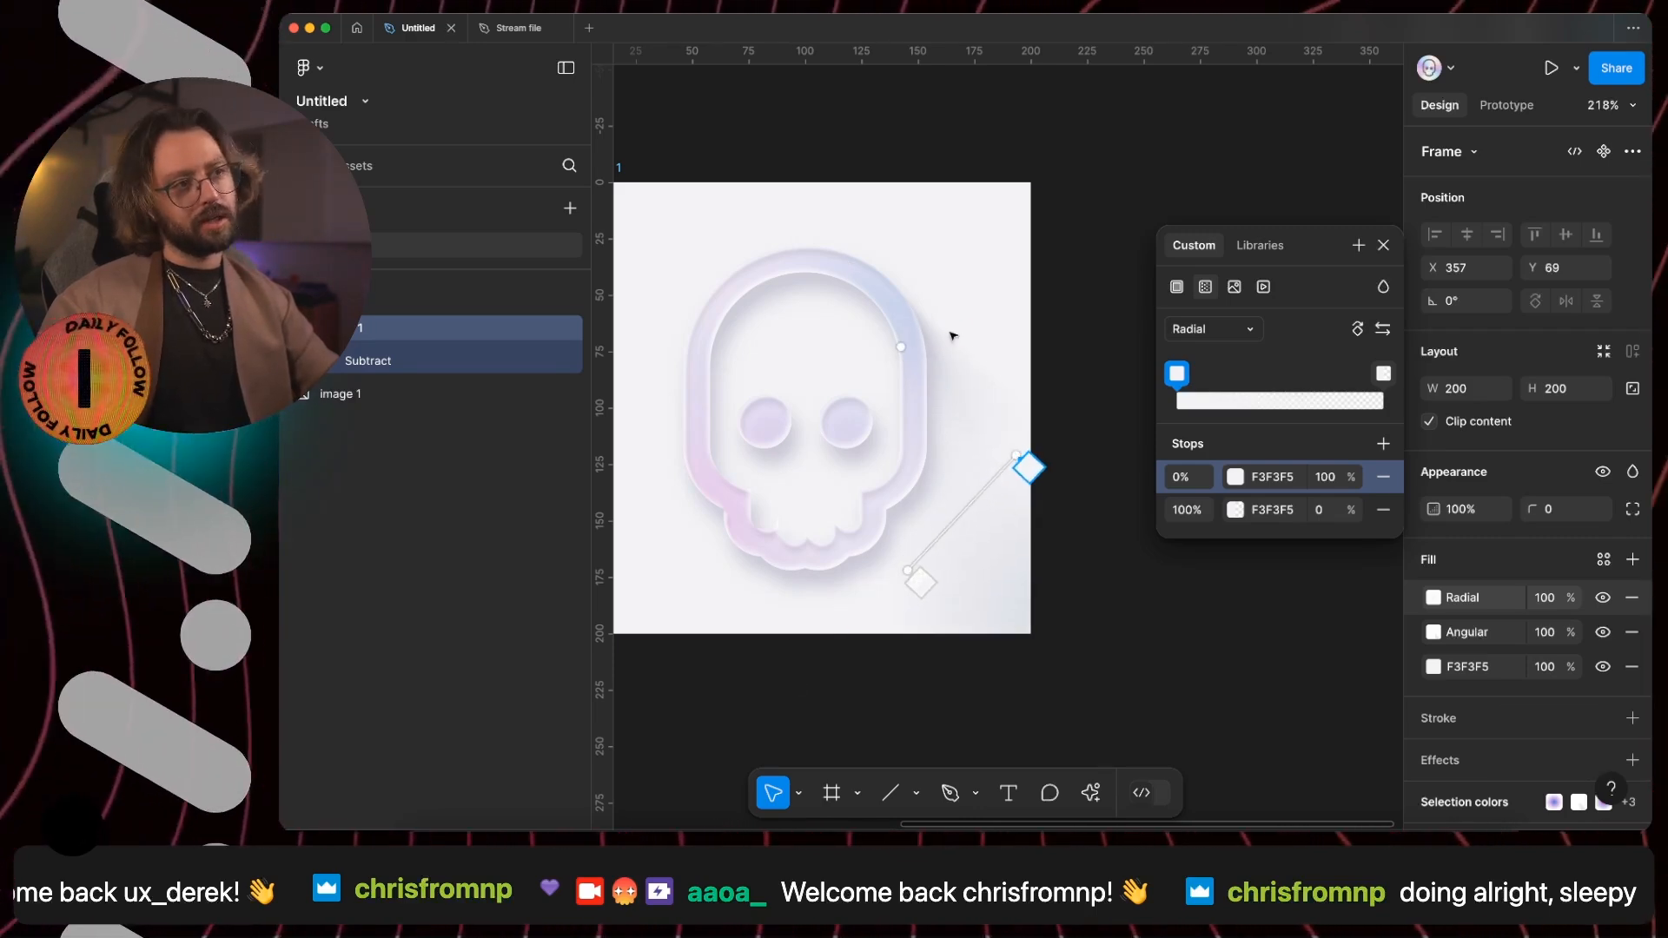
scroll(935, 349, up, 5)
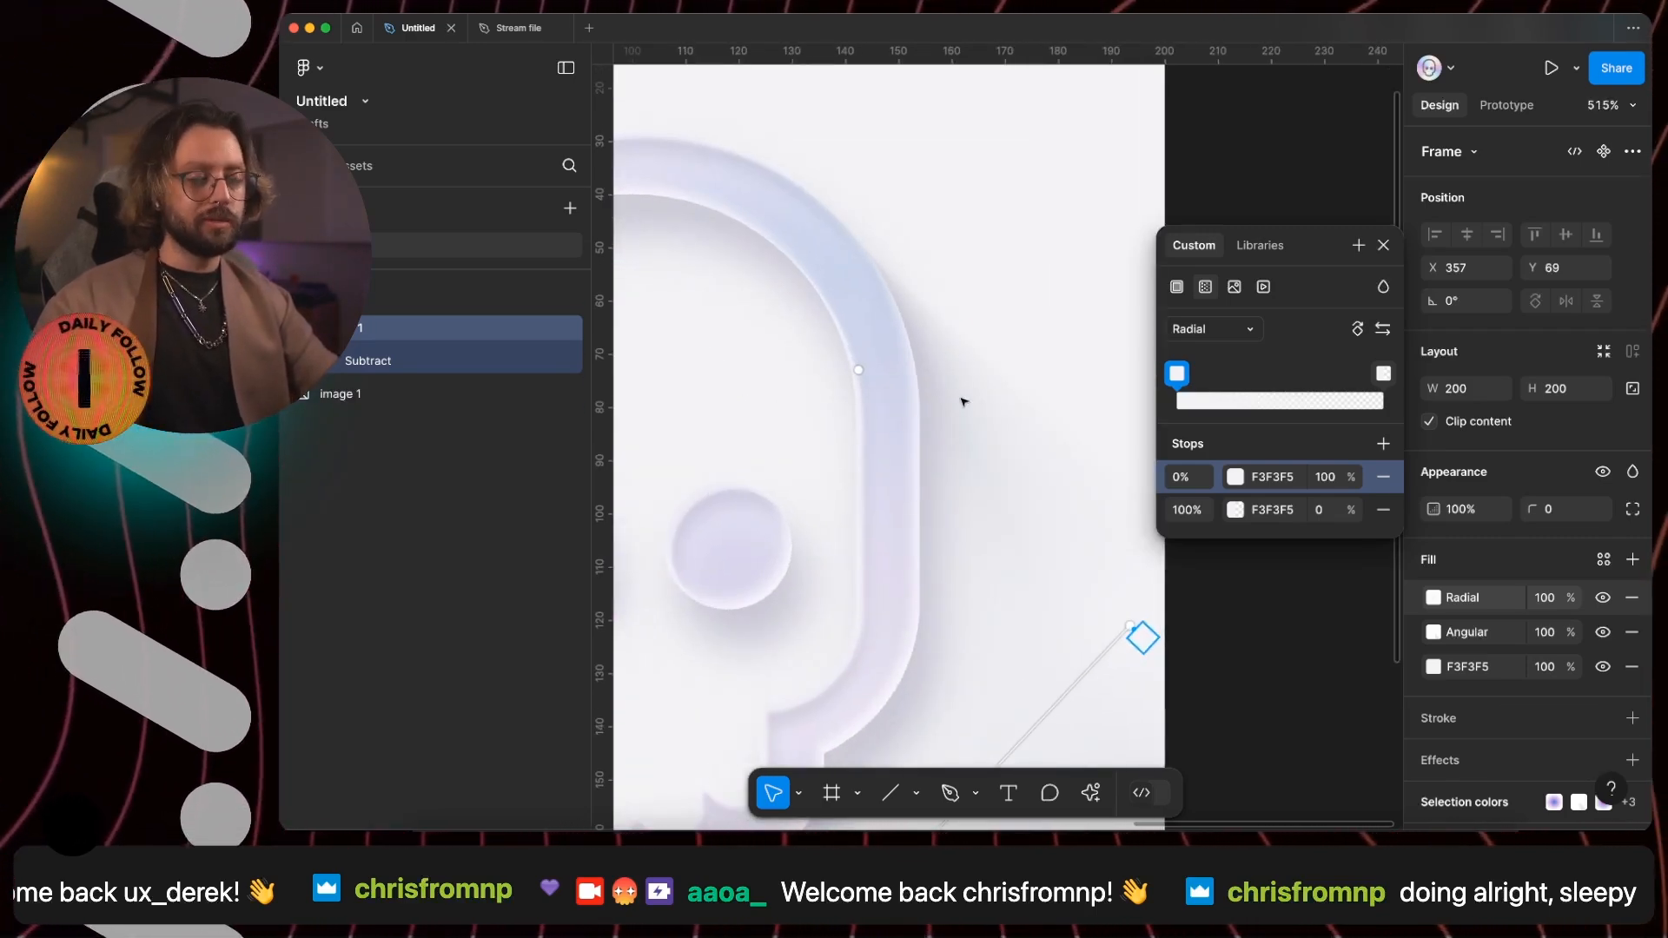
scroll(1157, 677, down, 5)
scroll(1157, 677, right, 3)
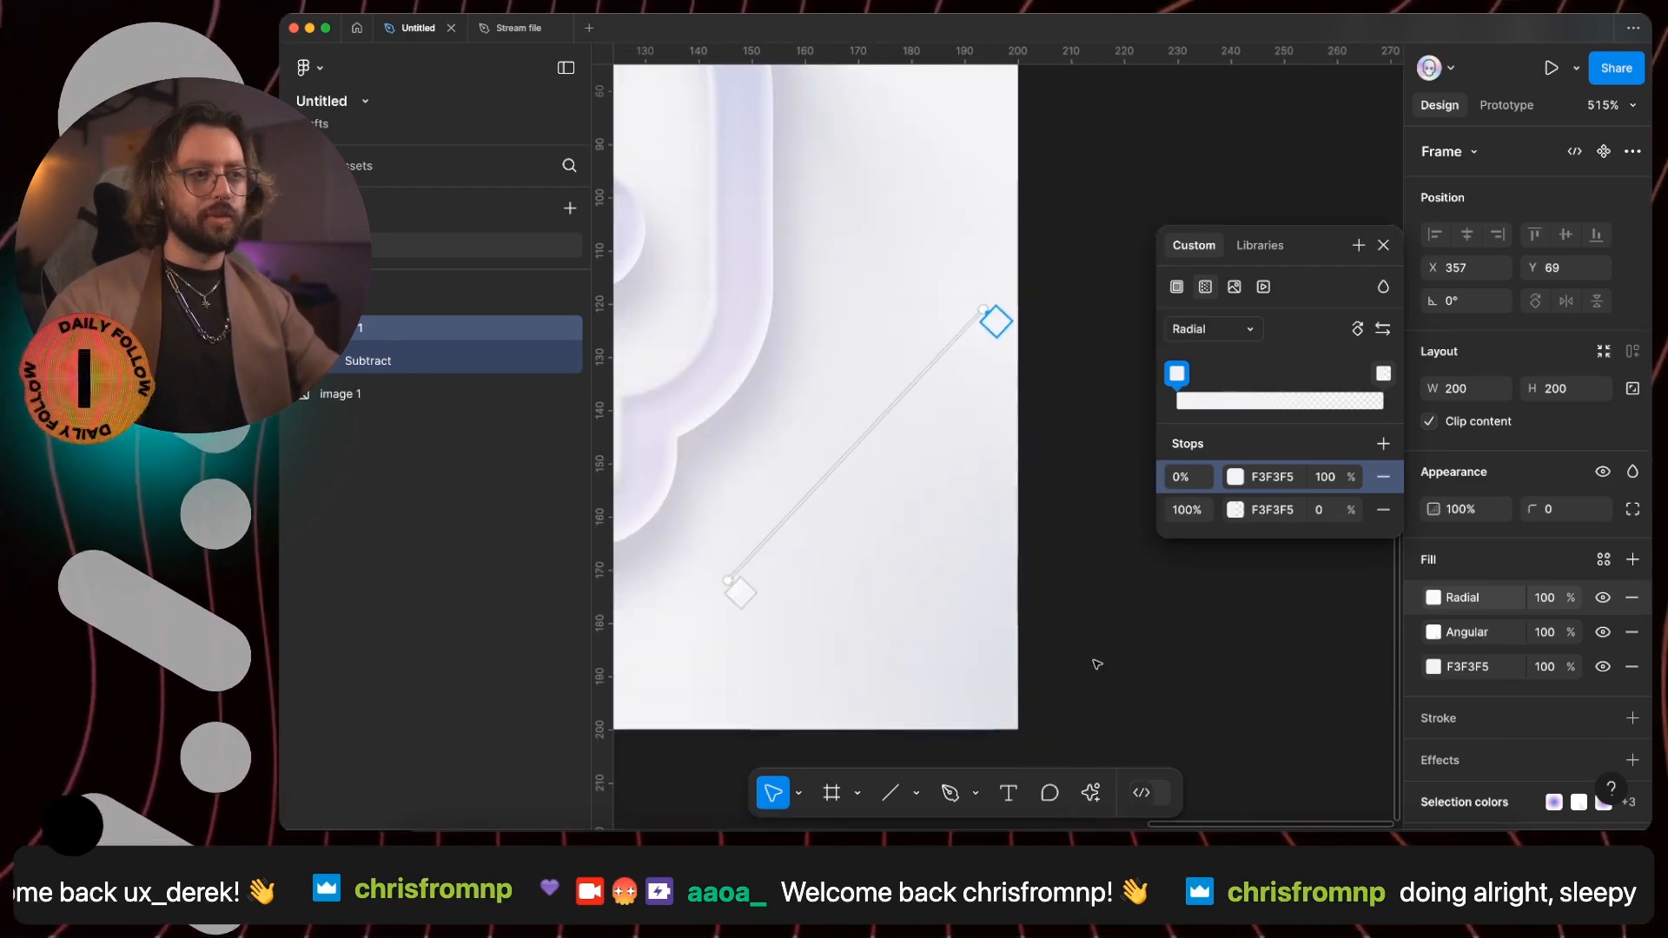
click(1384, 249)
- Compare the skull frame's background shading with the apple image
scroll(961, 469, down, 10)
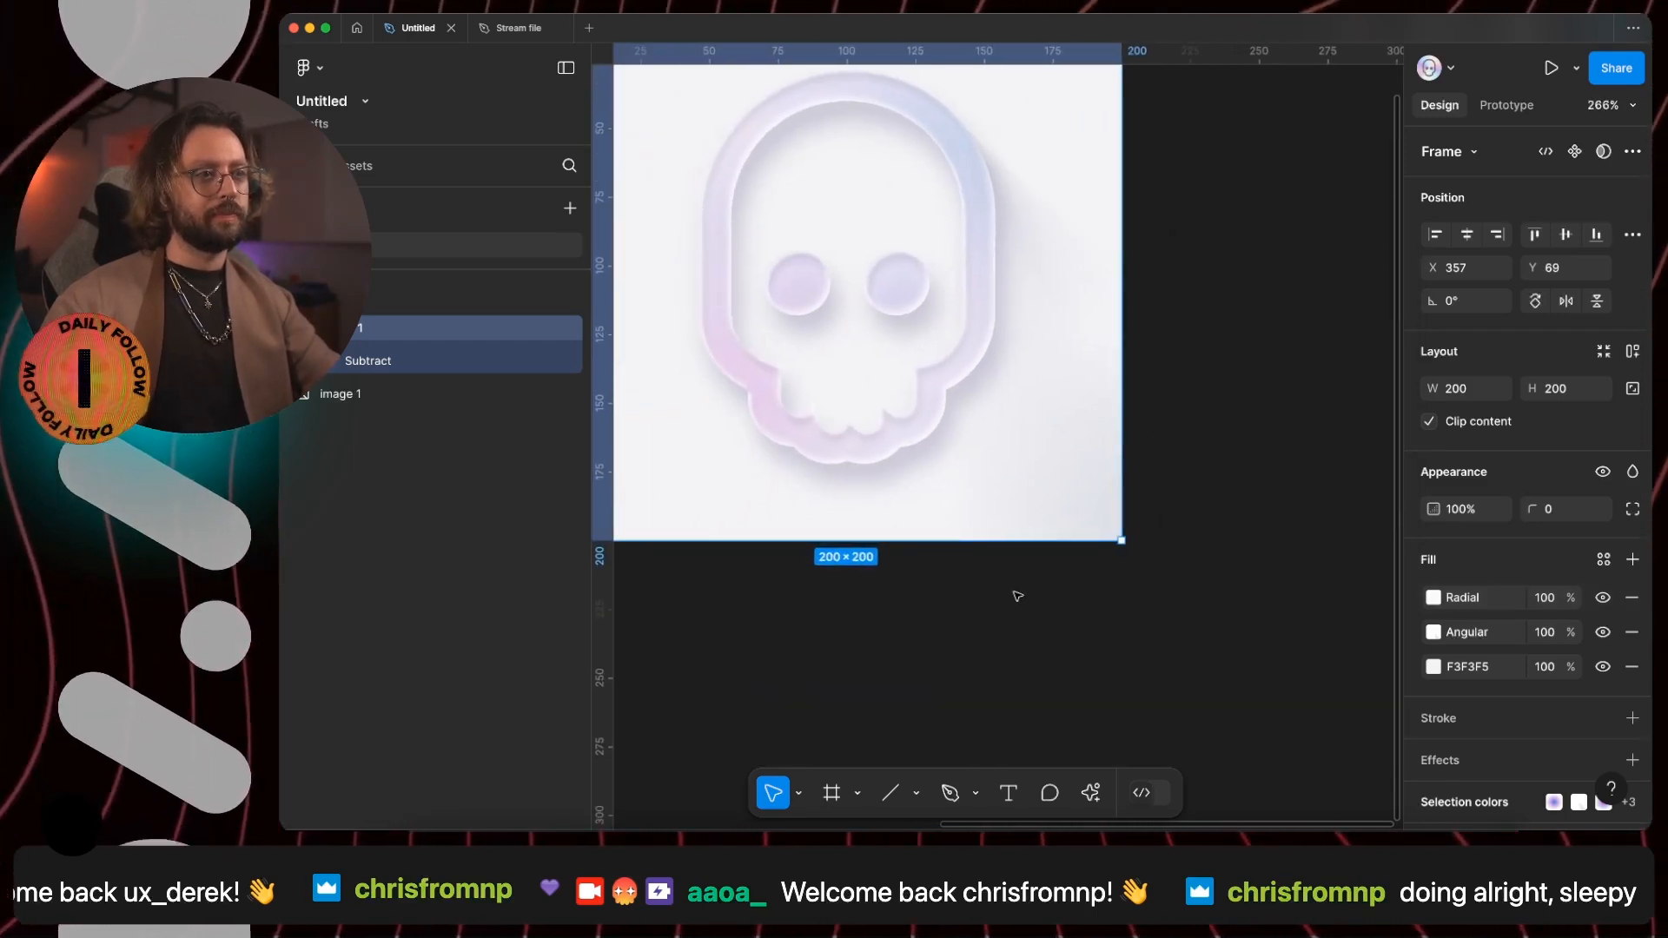
scroll(1031, 583, down, 2)
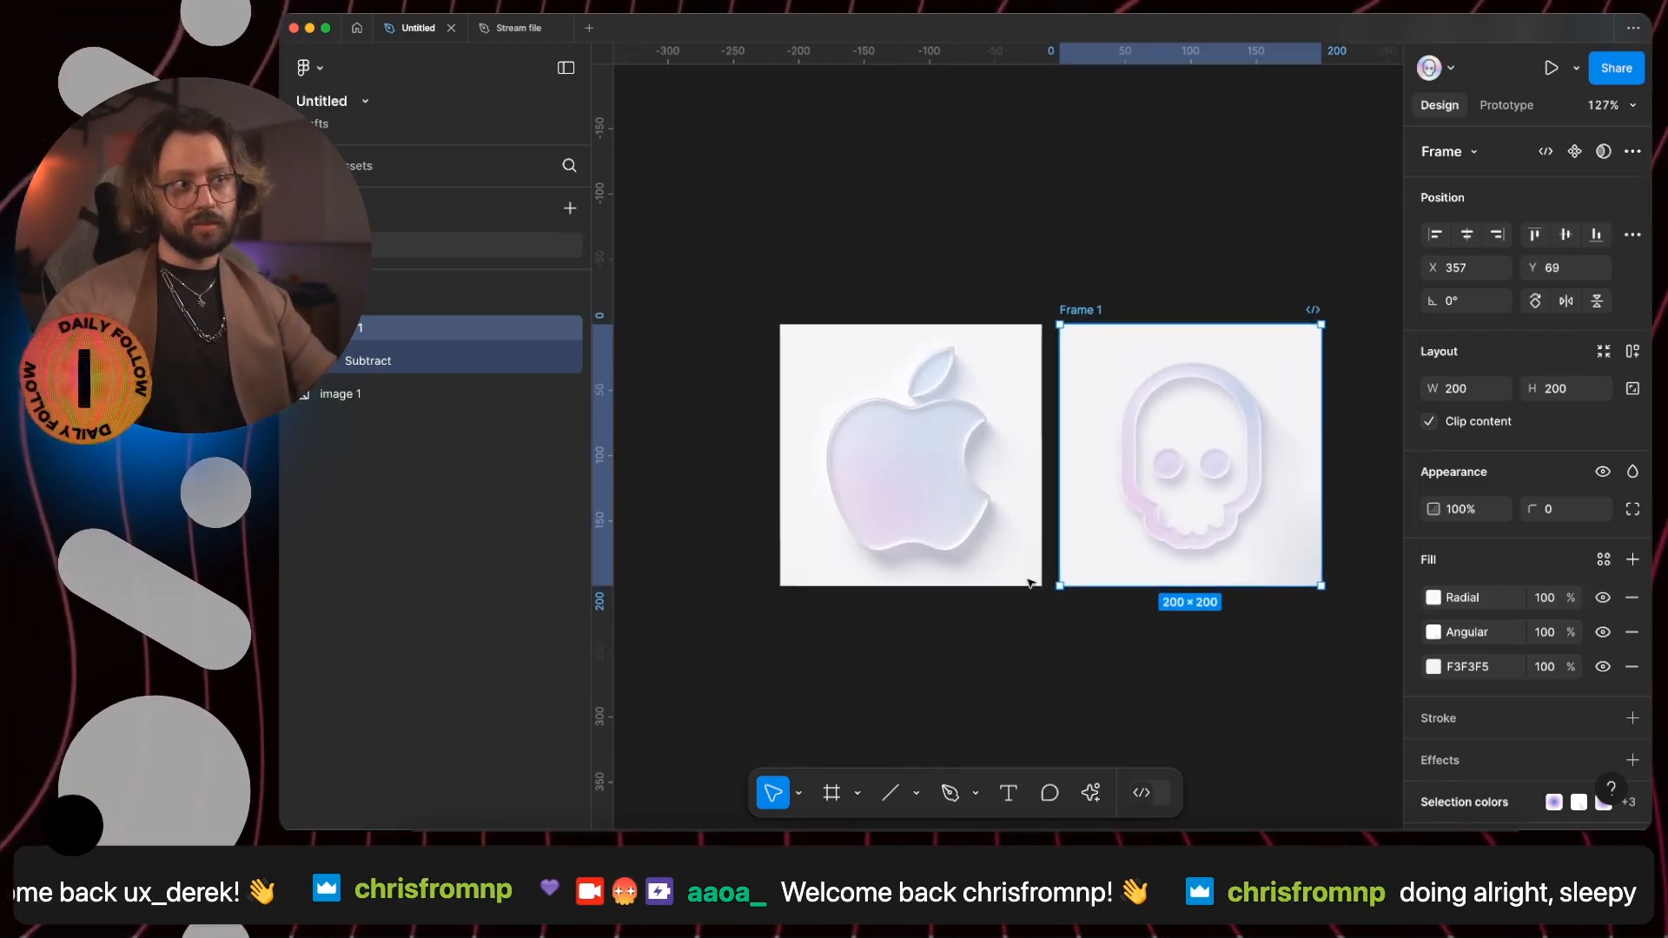
scroll(1219, 477, up, 5)
scroll(1220, 476, right, 10)
scroll(1083, 292, left, 8)
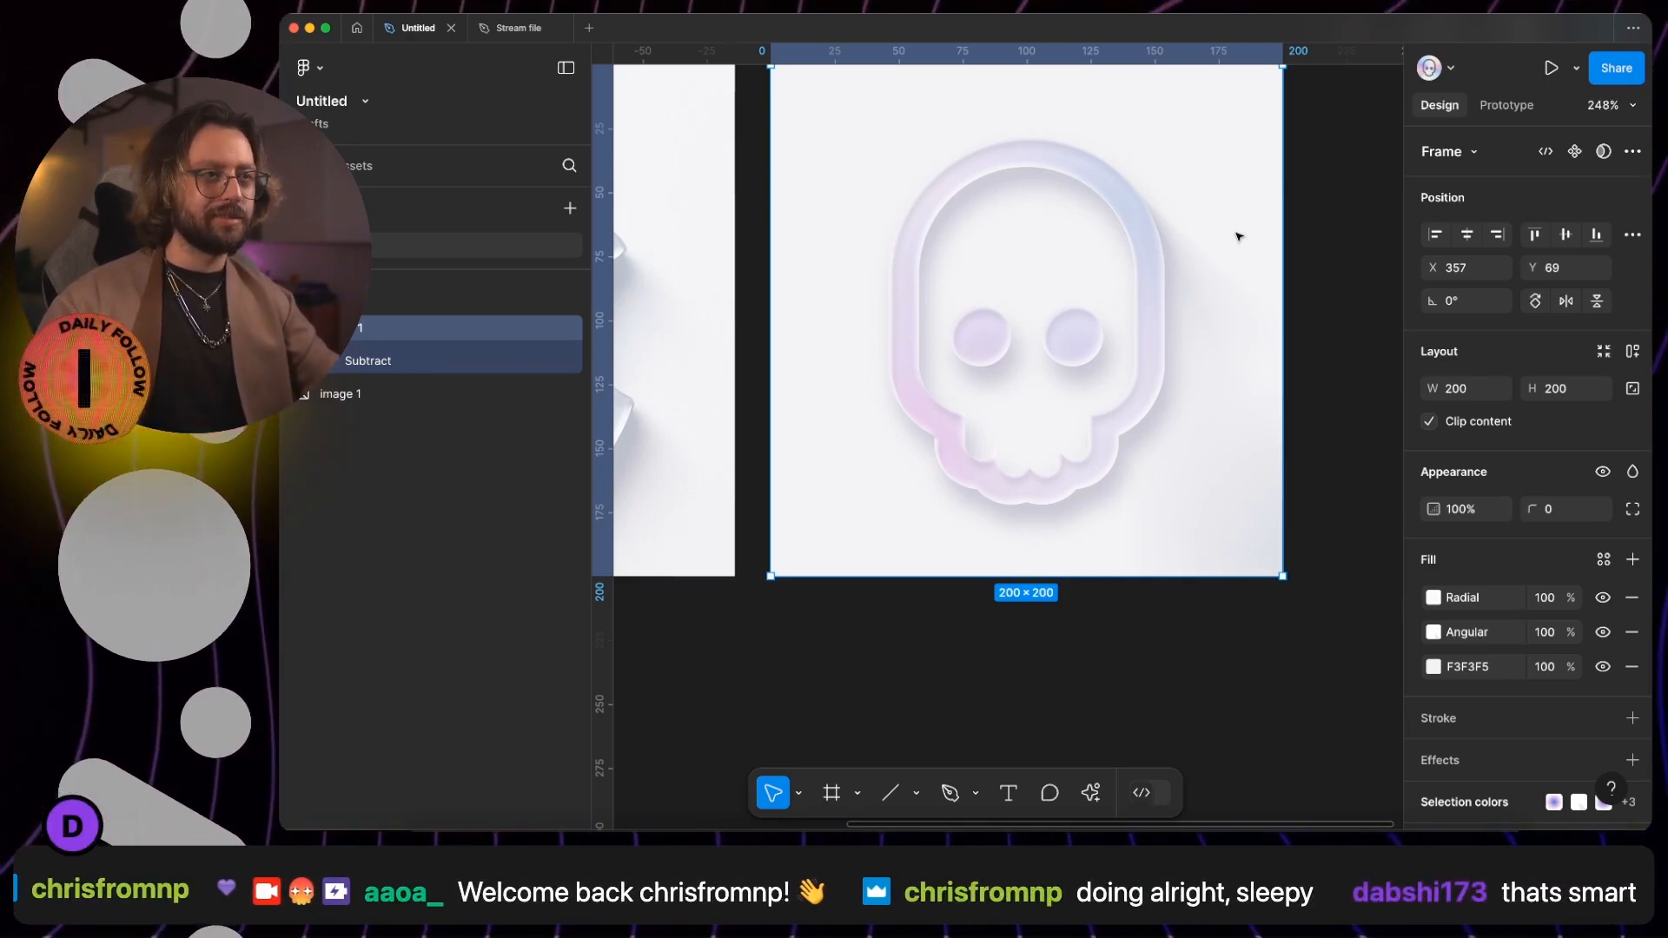
key(Escape)
scroll(885, 189, up, 2)
- Duplicate the skull frame's angular gradient fill and open the upper copy for editing
click(868, 216)
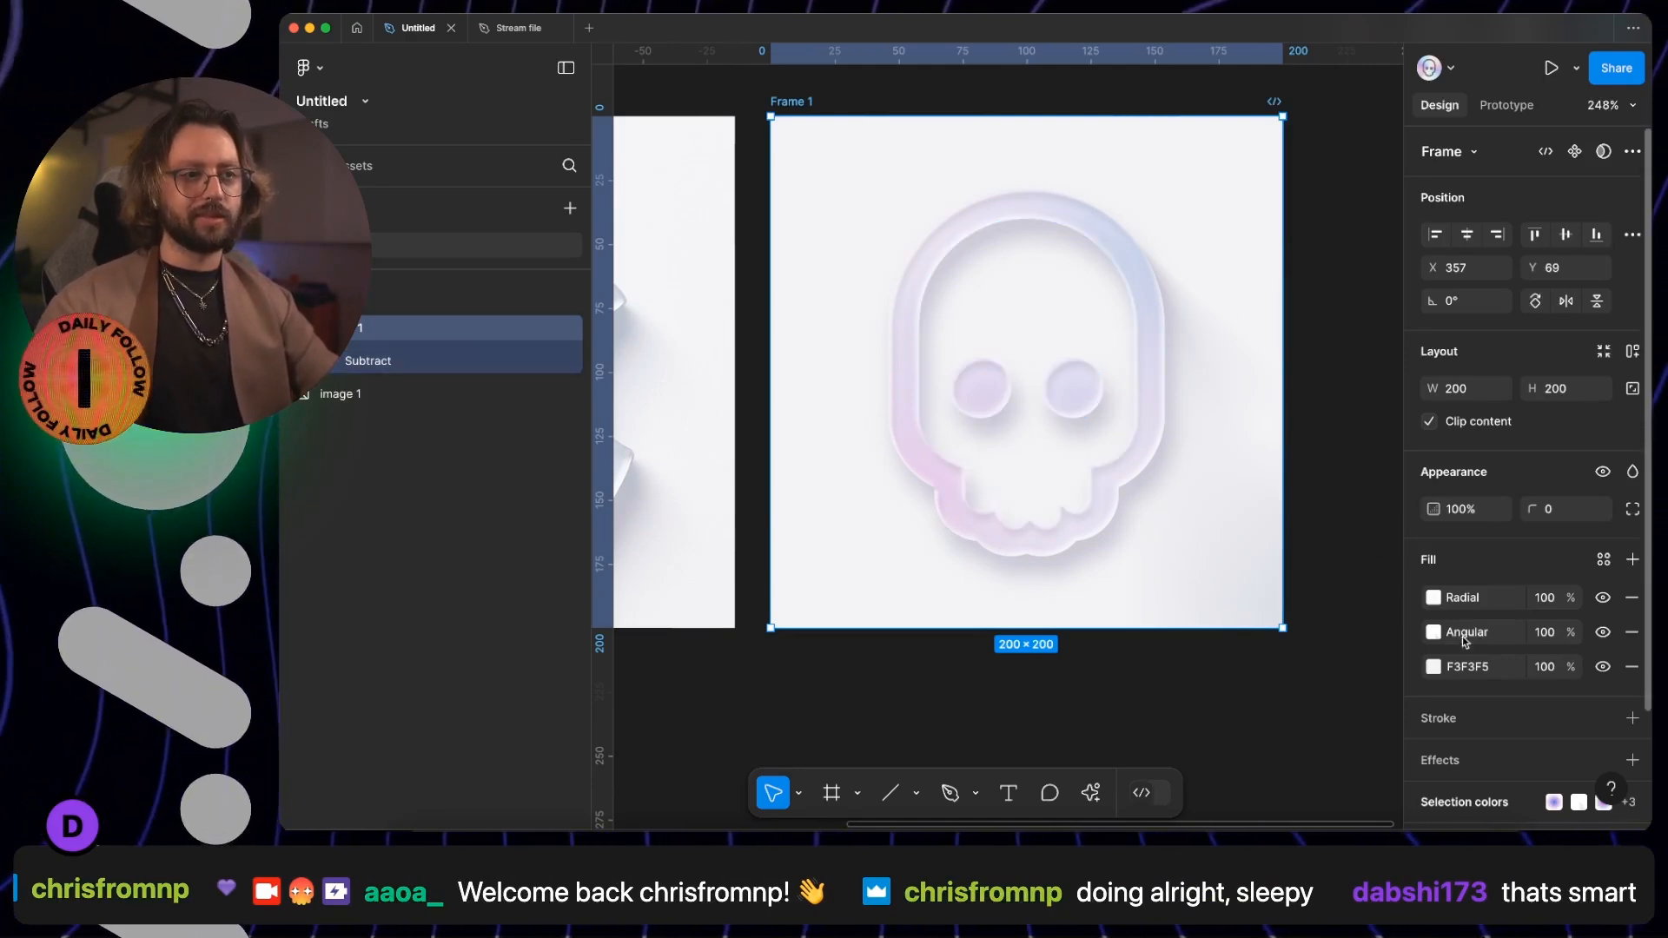
click(1425, 640)
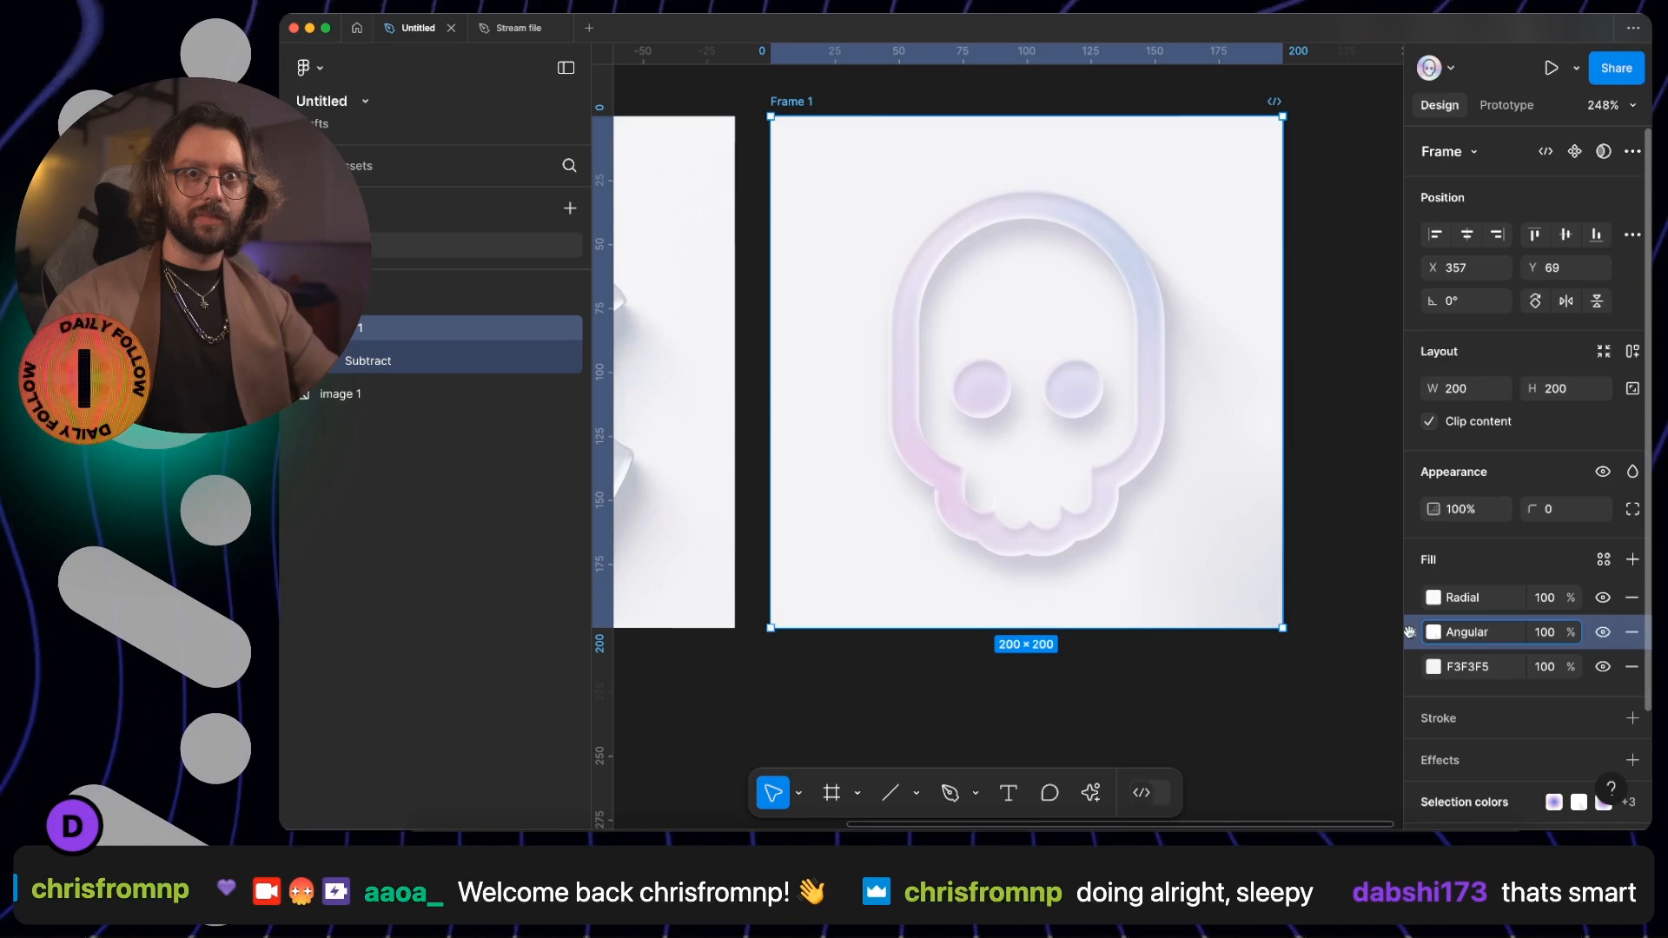
key(super+d)
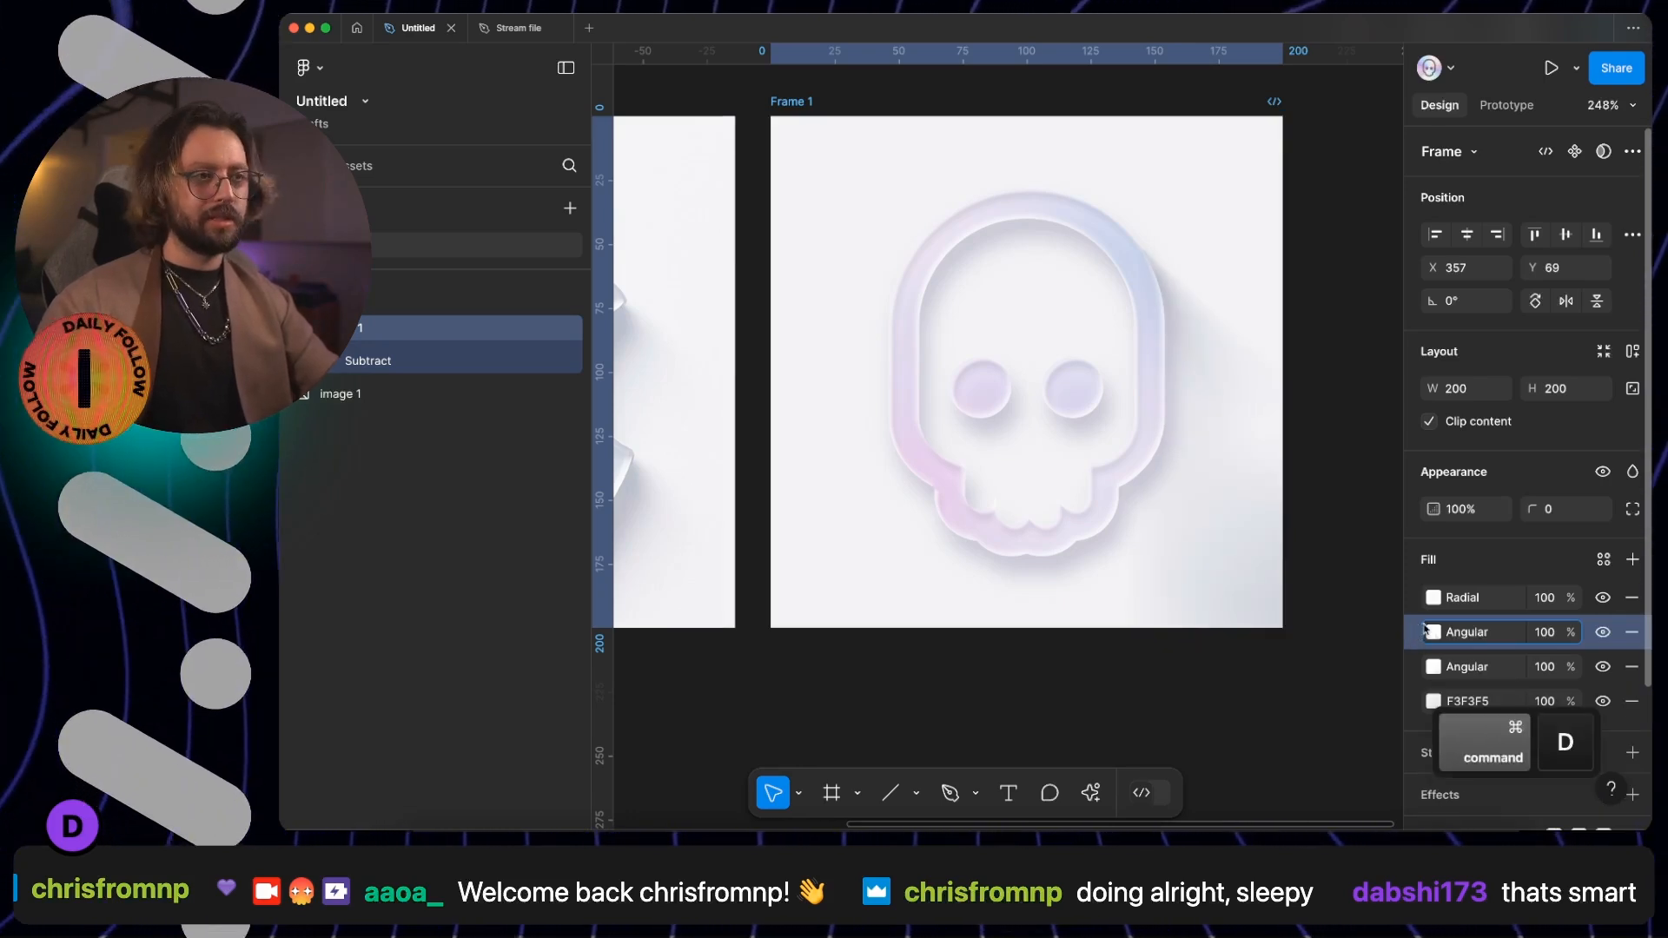
click(1433, 635)
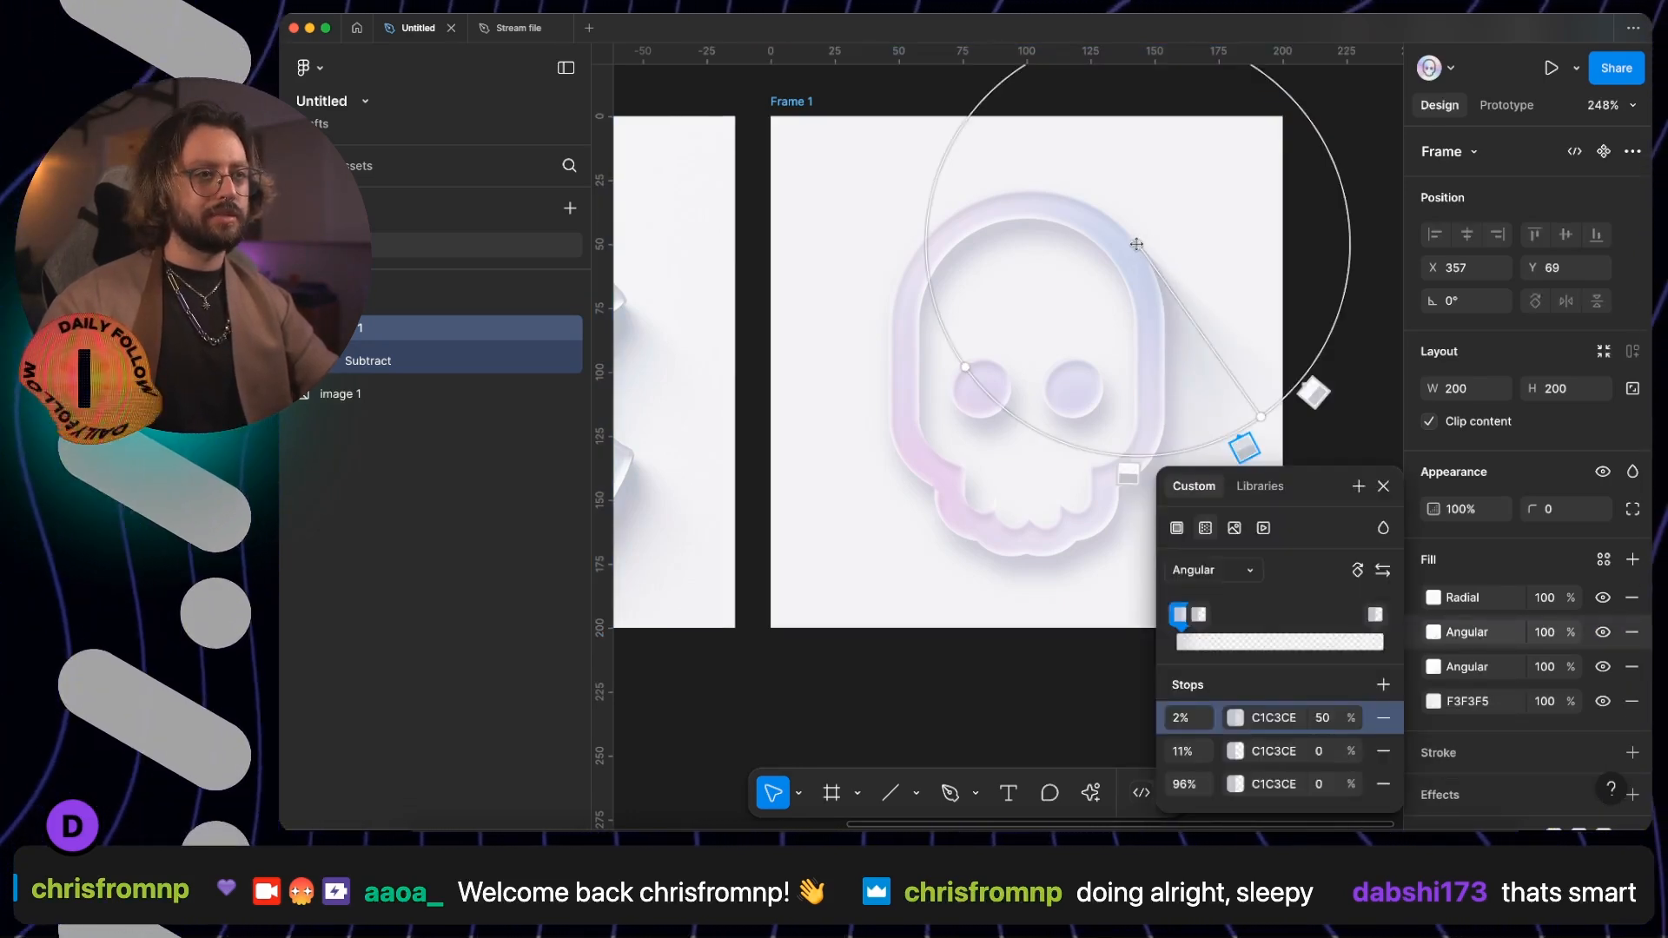
- Move the duplicate gradient's centre to the jaw's lower-left edge, aim it down-right, and reverse its stops to 3%, 94% and 99%
drag(983, 518, 948, 529)
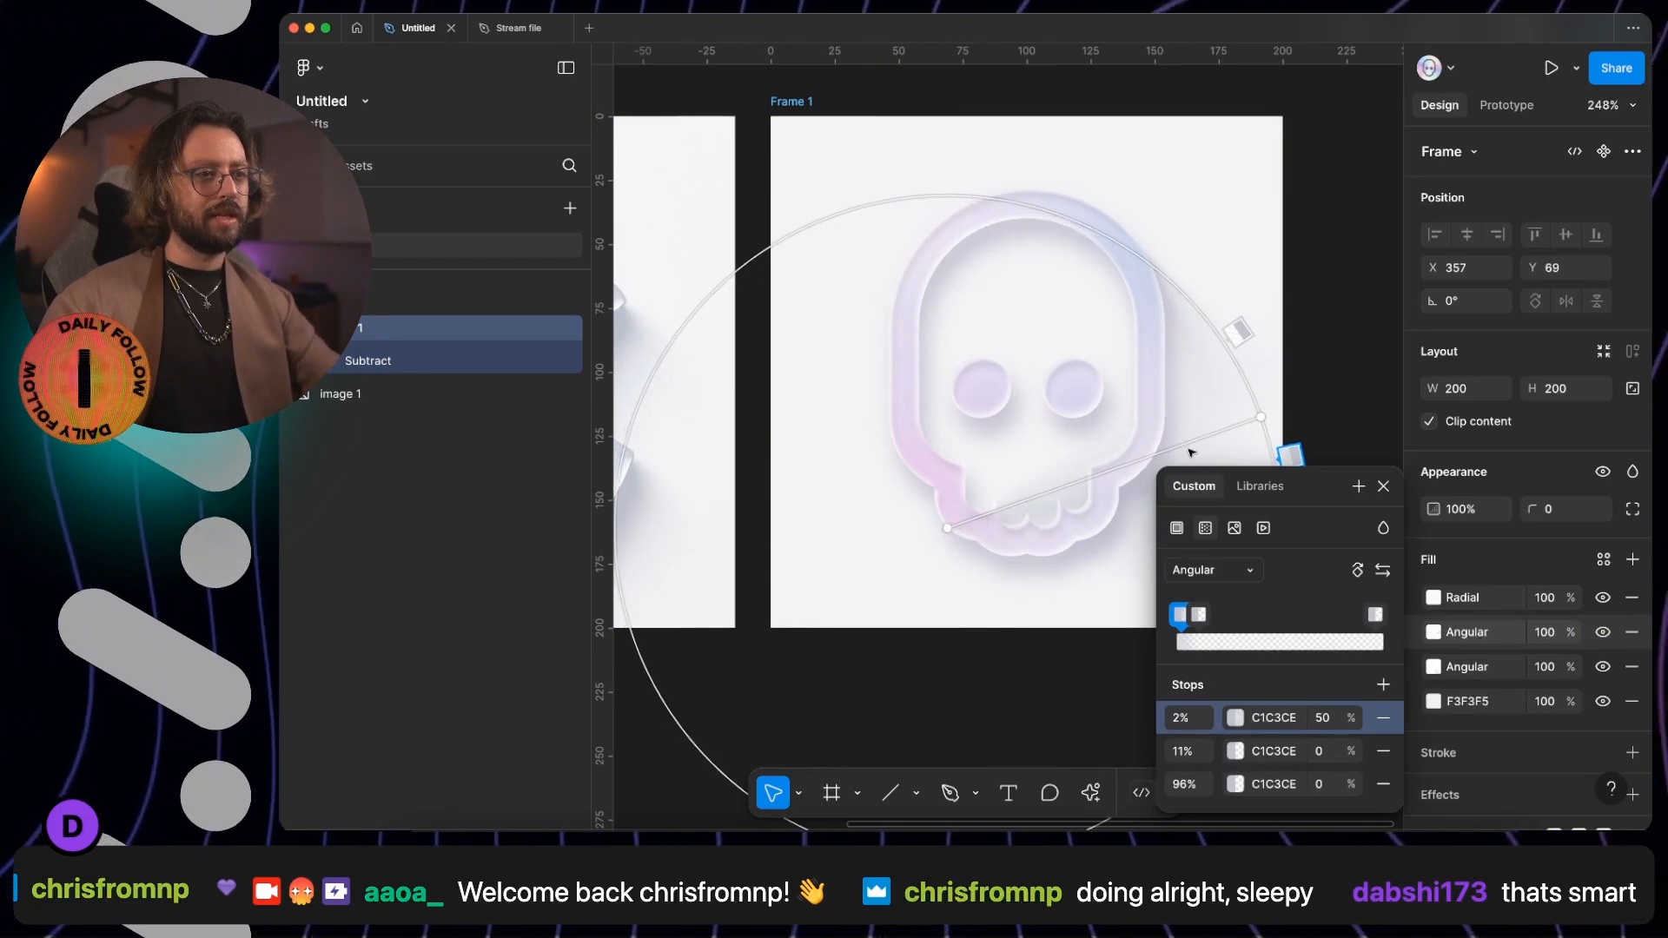
scroll(1212, 445, down, 2)
scroll(1212, 445, right, 1)
drag(1183, 287, 1091, 498)
drag(893, 638, 1043, 548)
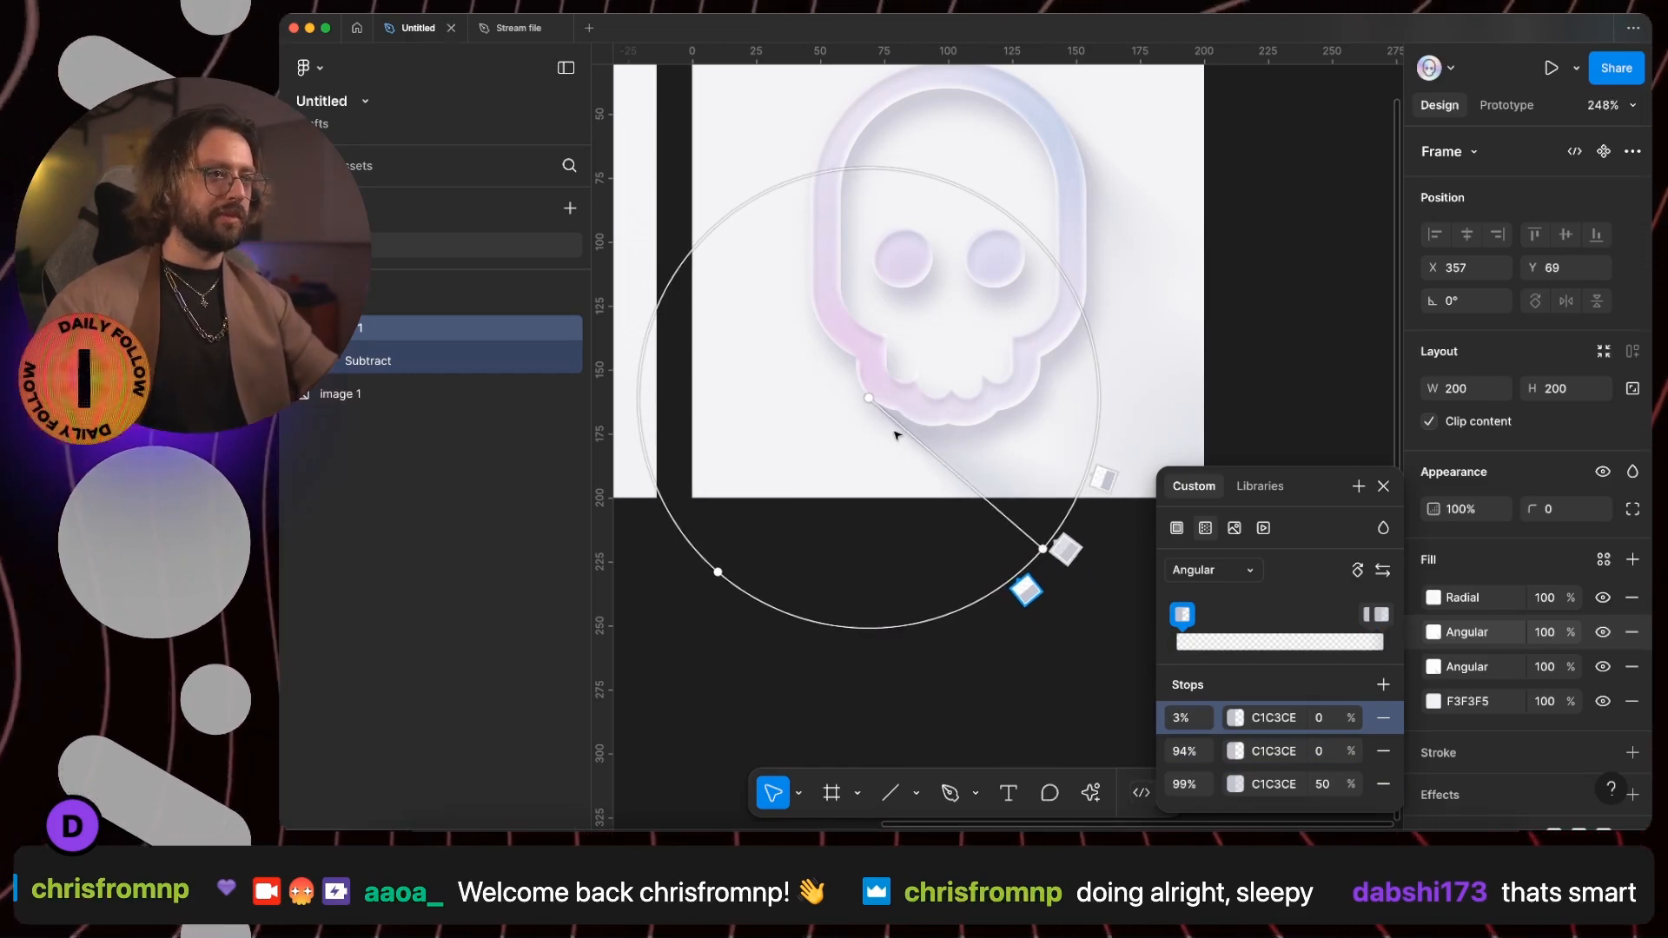
- Fine-tune the duplicate gradient's centre exactly onto the jaw's outer edge, with pixel grid snapping temporarily disabled
scroll(883, 421, up, 5)
drag(830, 336, 838, 342)
scroll(837, 343, up, 10)
key(shift+super+apostrophe)
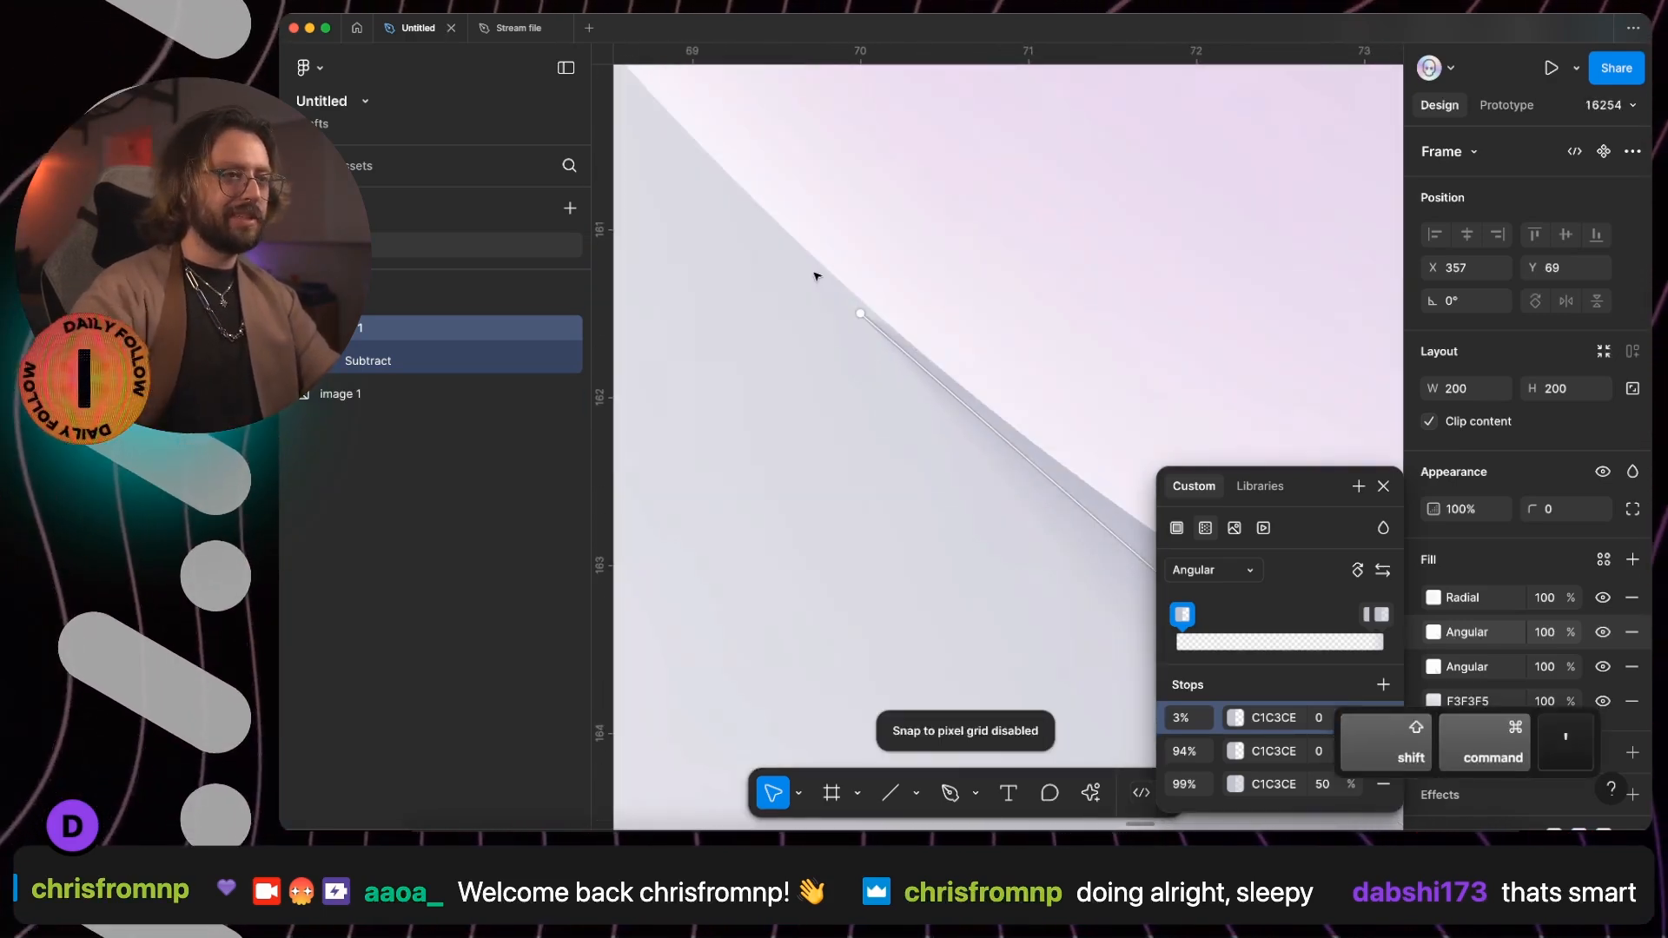
drag(860, 313, 861, 299)
key(shift+super+apostrophe)
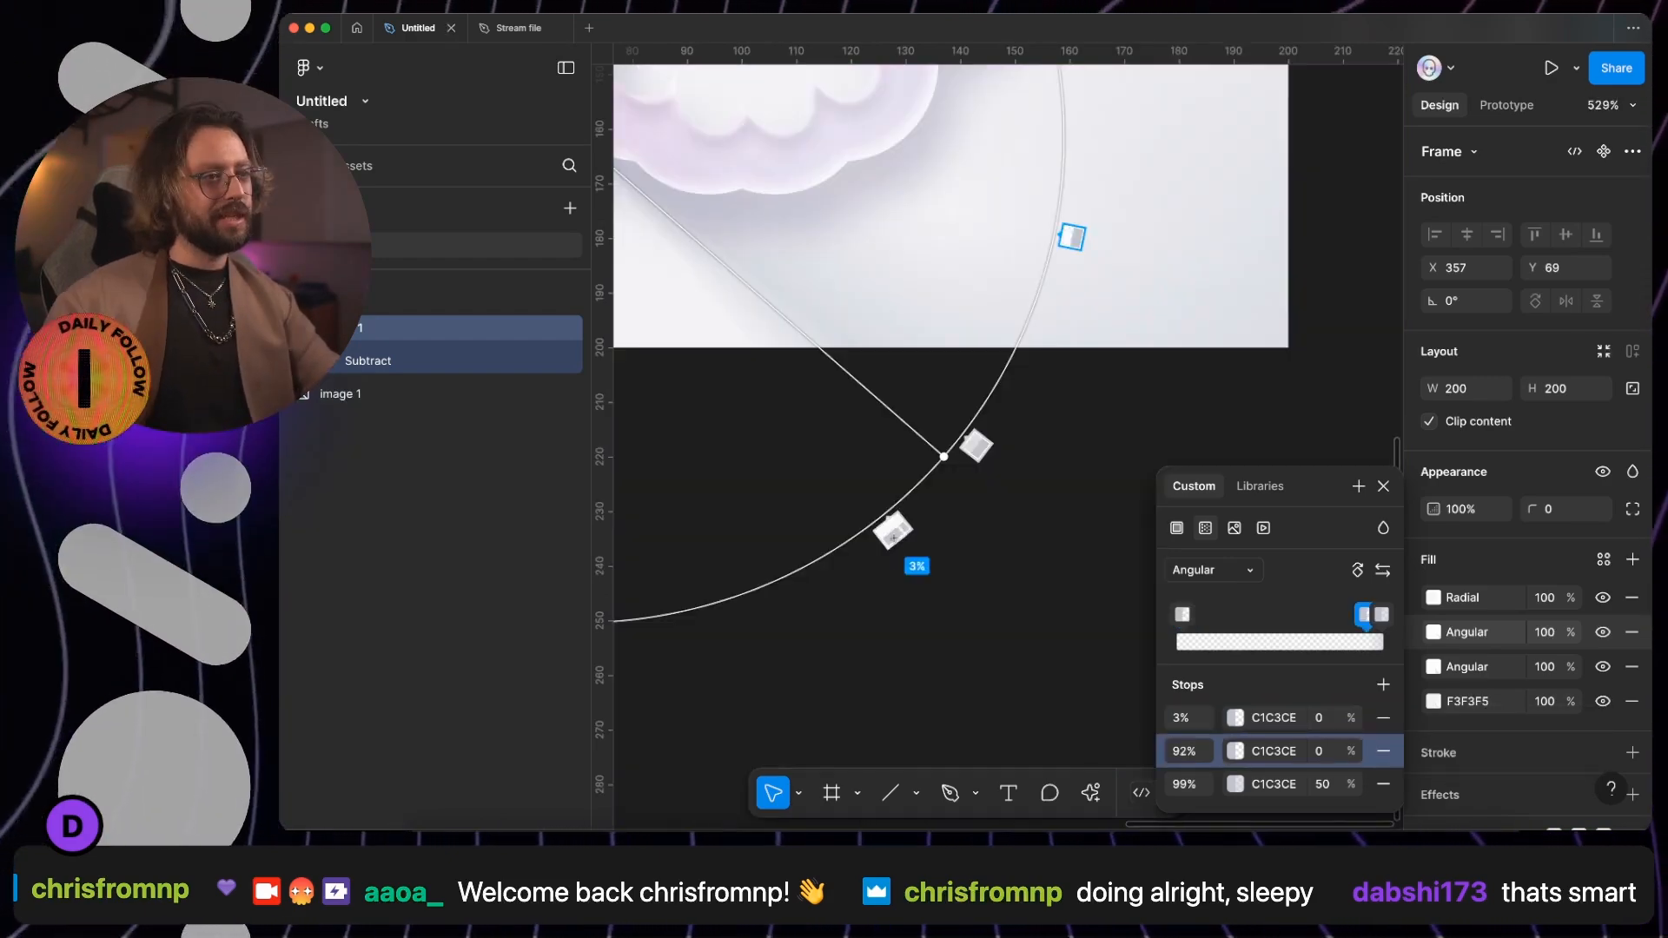
- Adjust the duplicate gradient's transparent stops to 3% and 92%
mouse_move(901, 546)
mouse_down()
mouse_move(879, 566)
mouse_move(897, 553)
mouse_up()
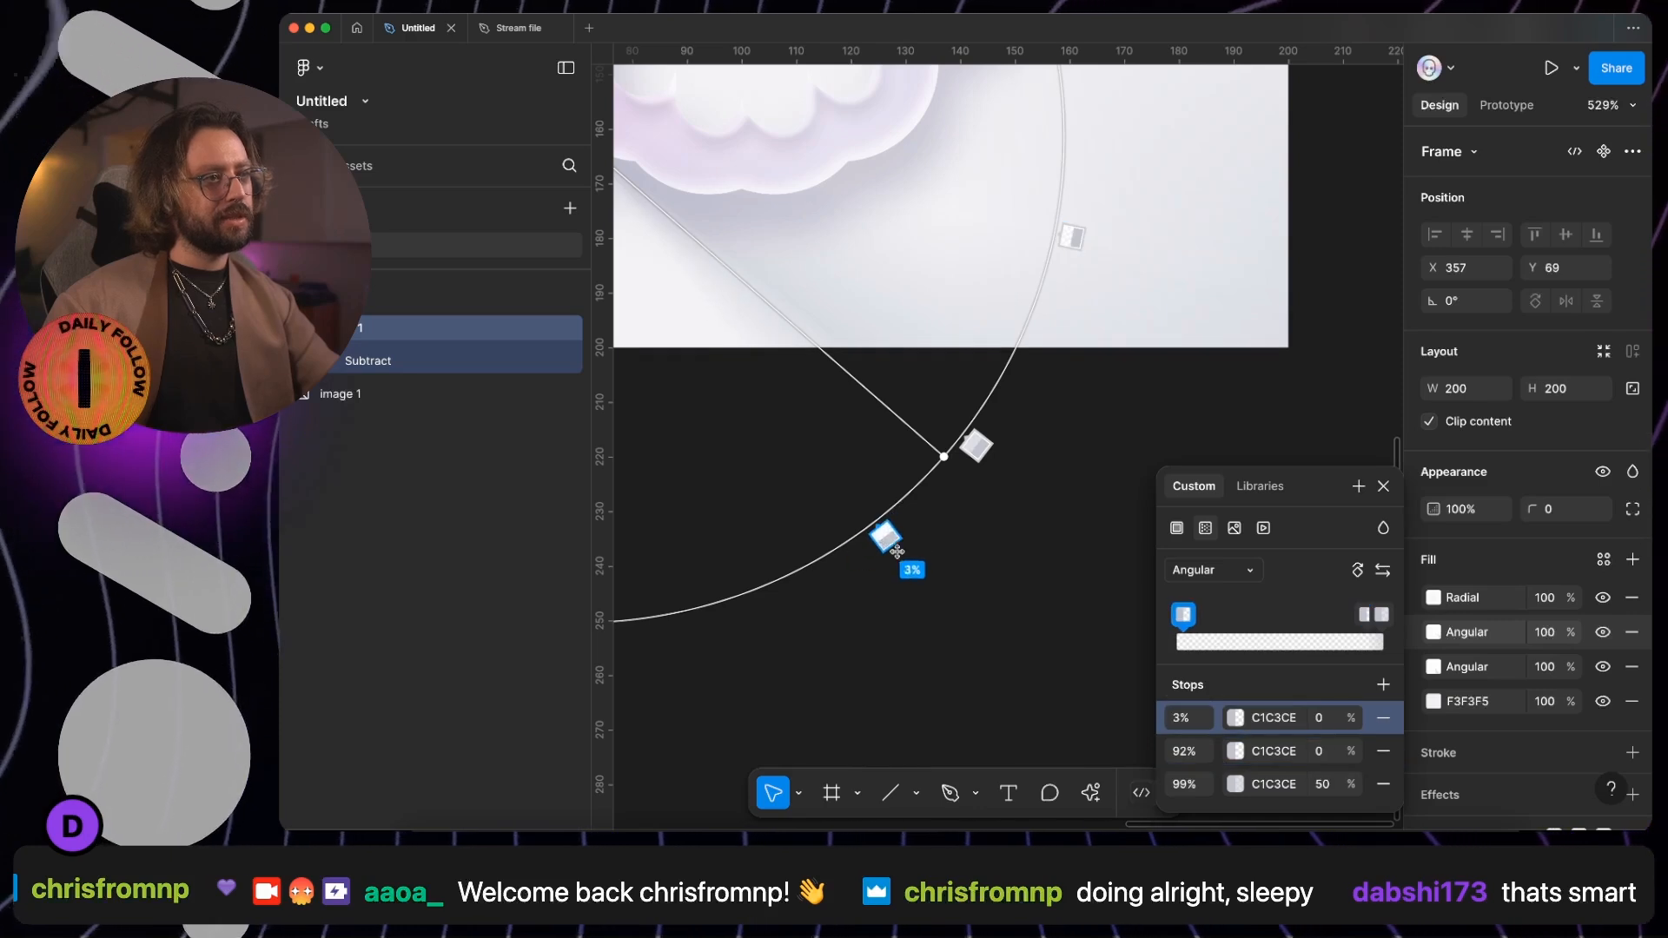
scroll(959, 481, down, 5)
scroll(969, 504, up, 3)
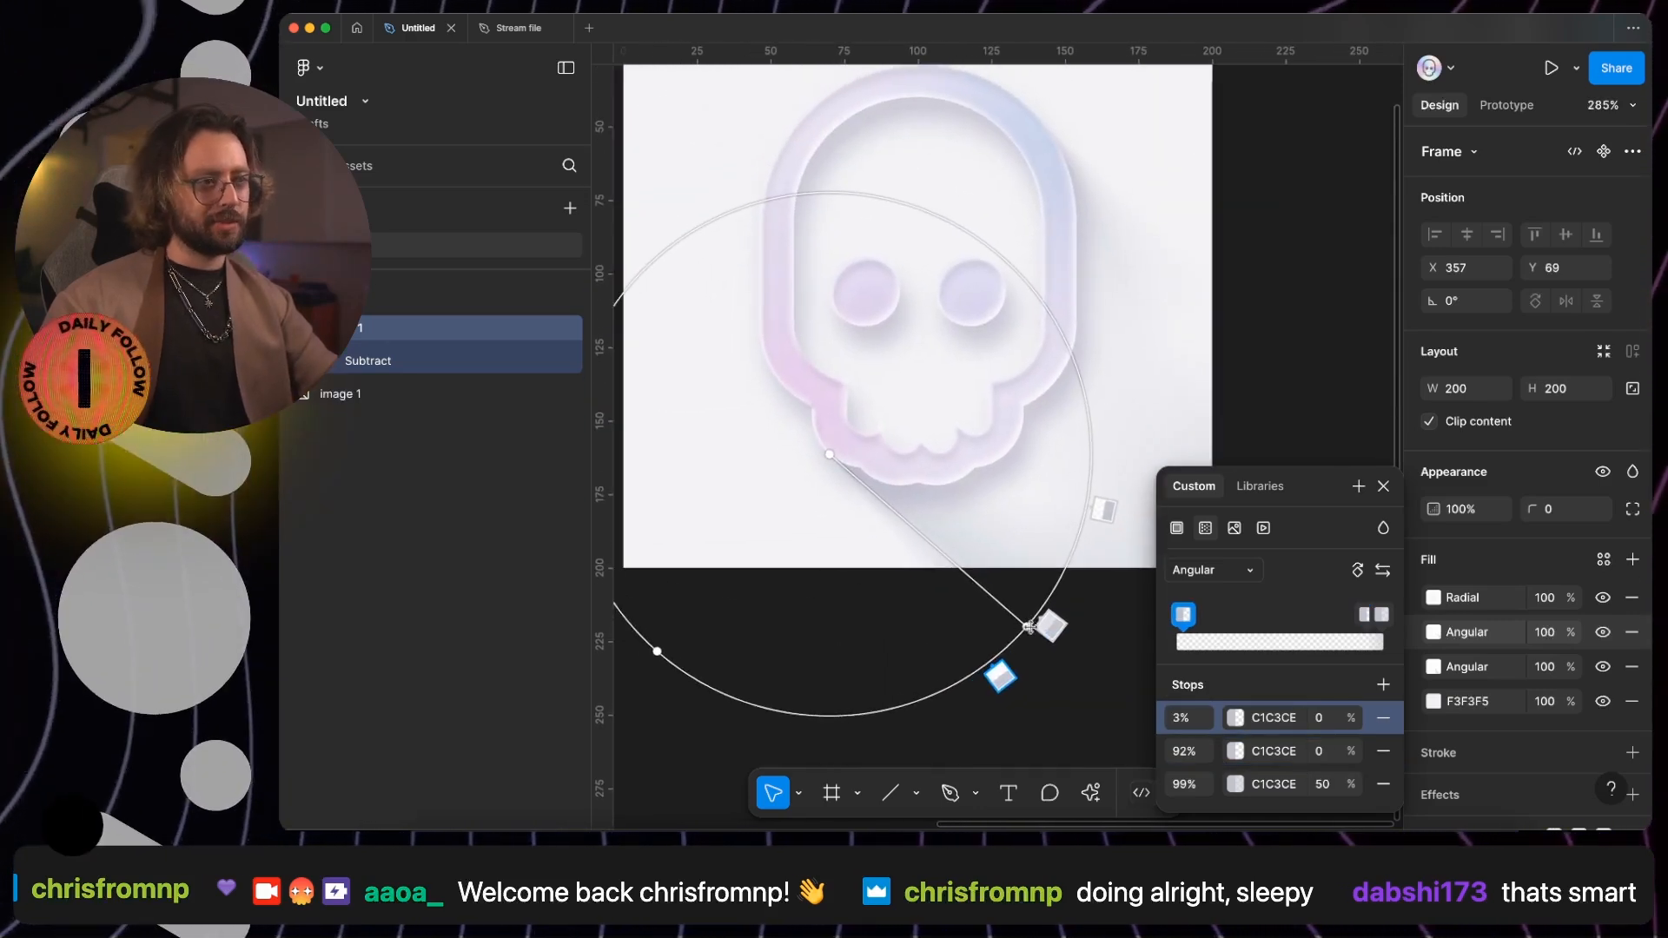
- Duplicate the skull frame's radial fill and move the copy's centre below the jaw, near the frame's lower edge
click(1383, 487)
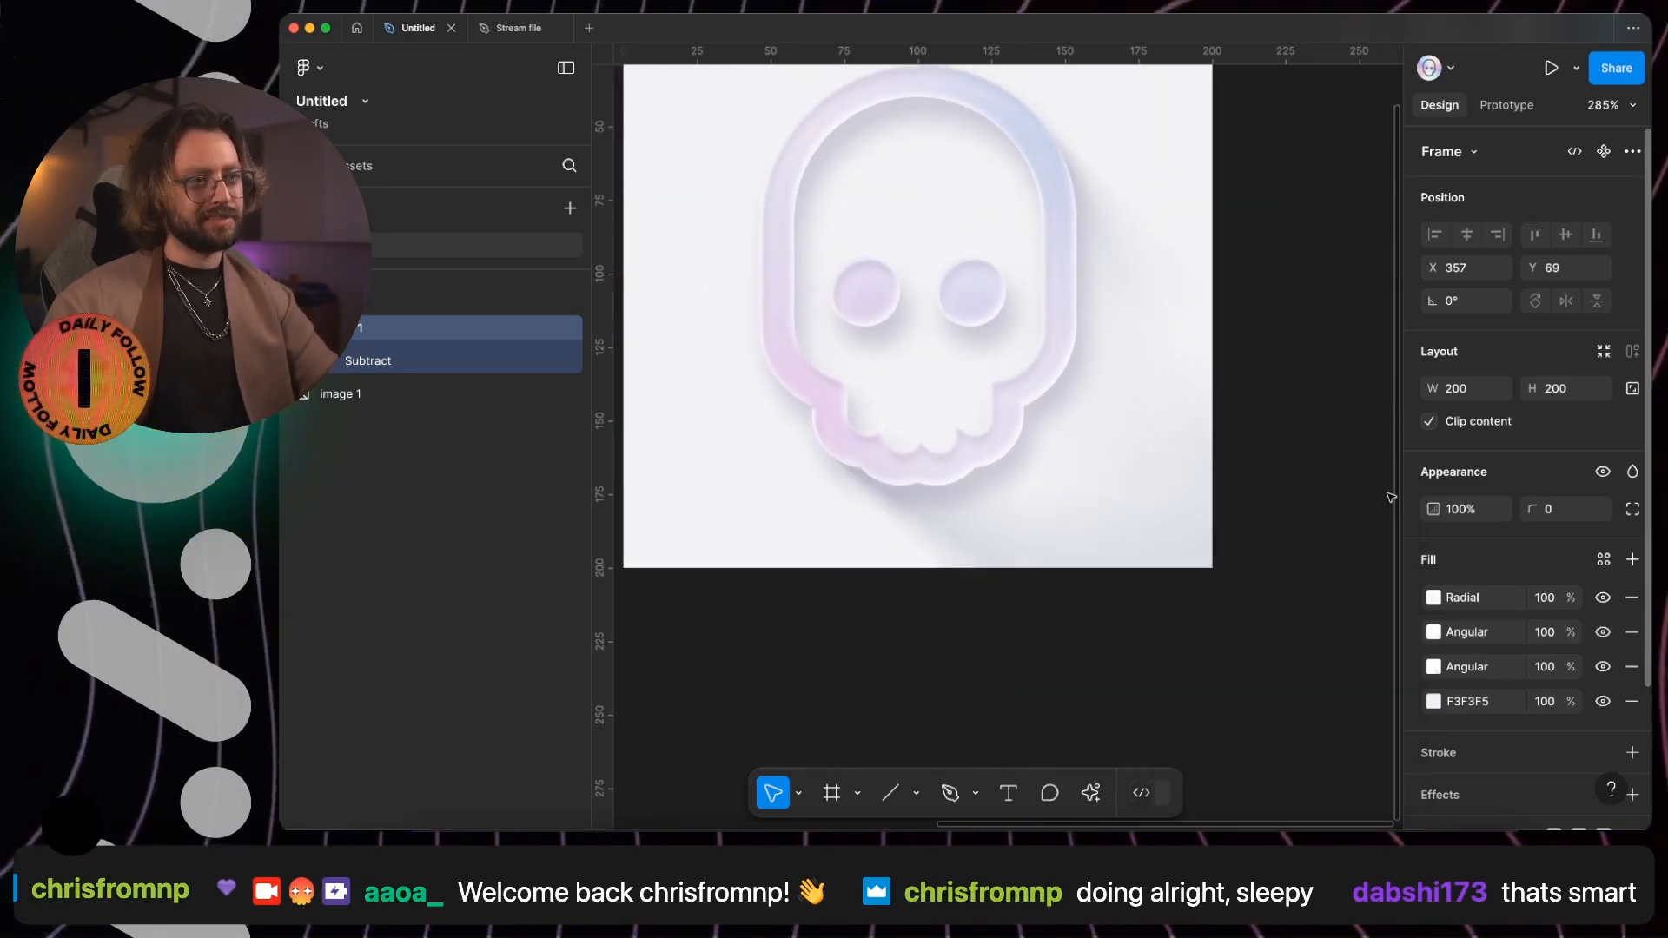
click(1418, 598)
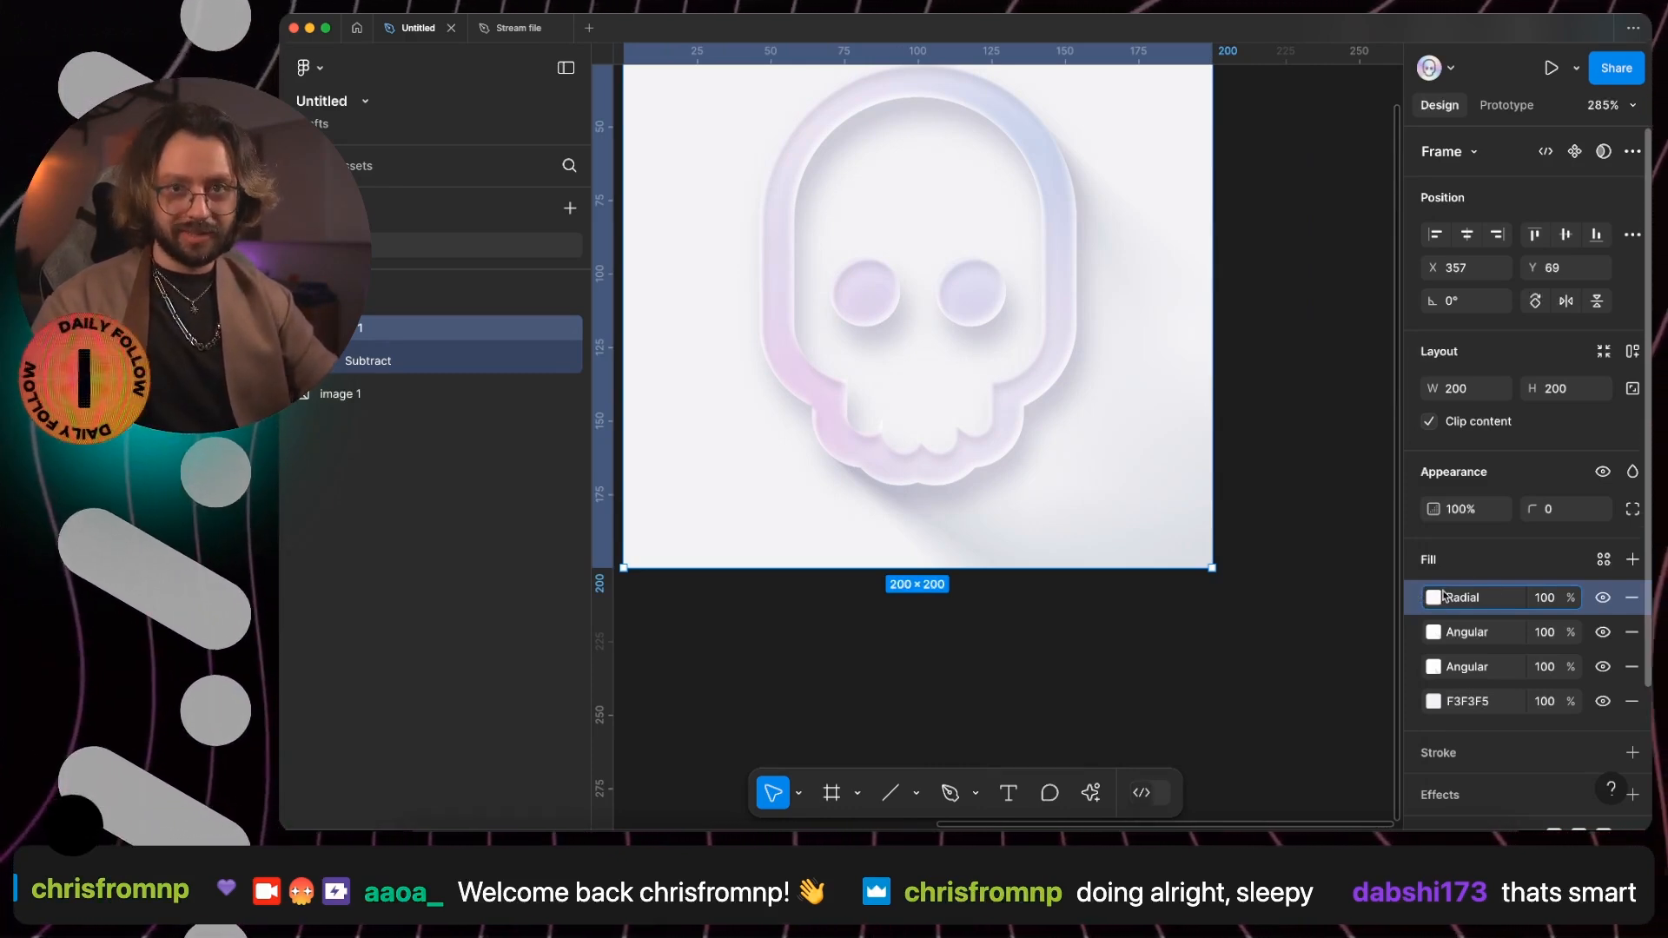
key(super+d)
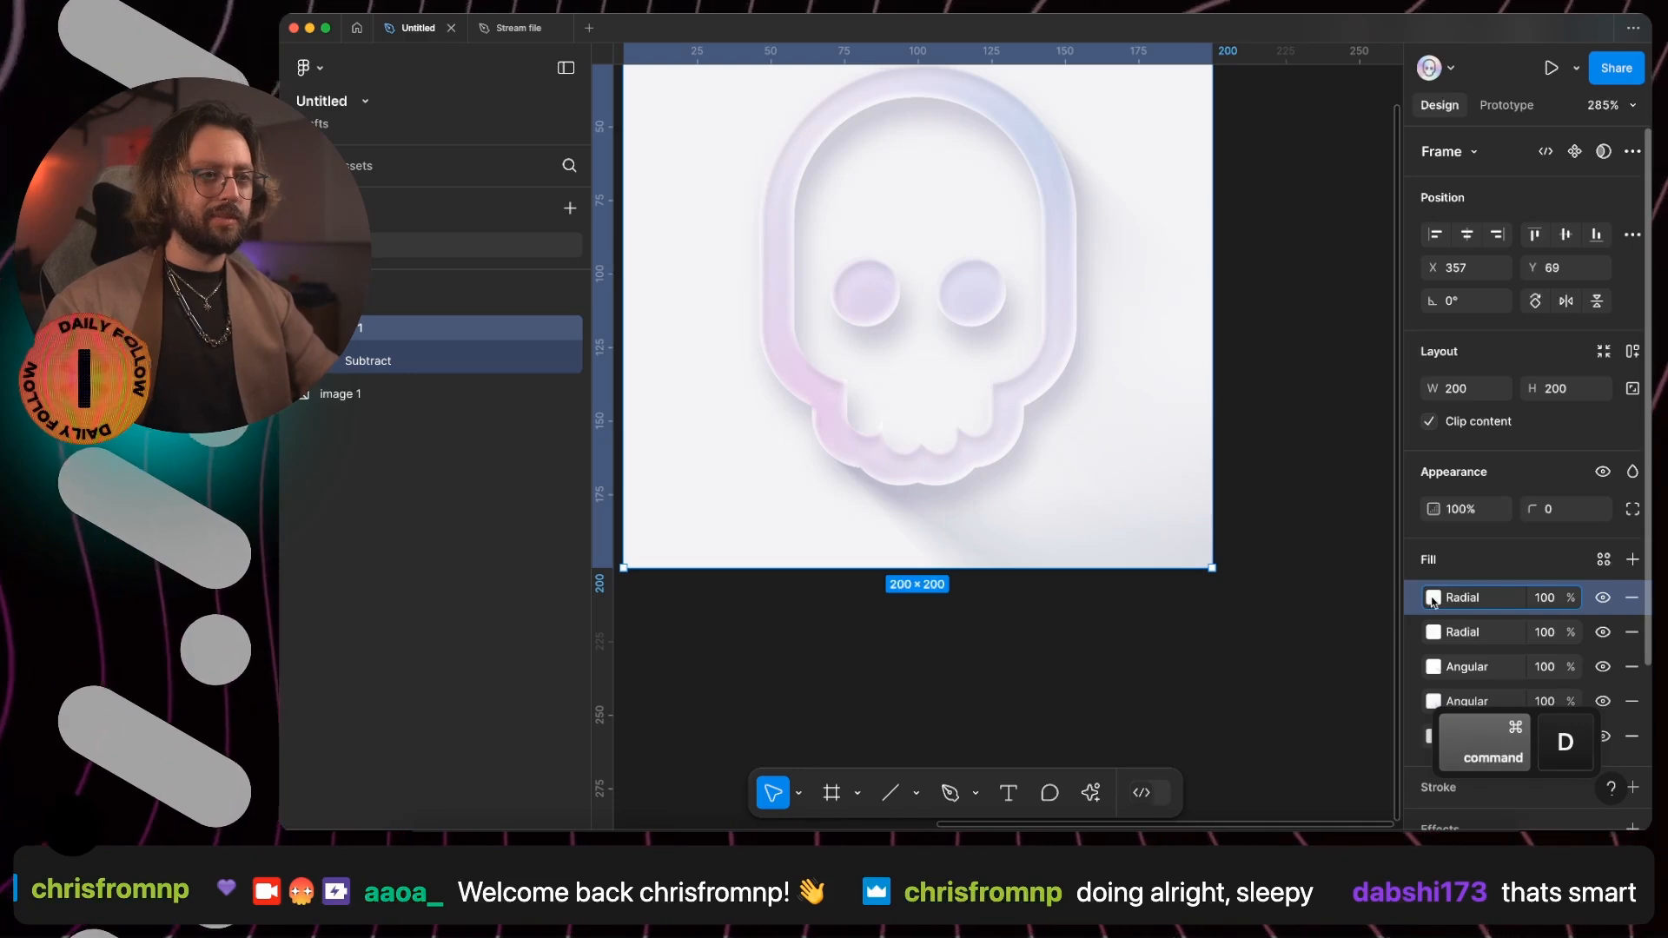
click(1434, 598)
drag(1206, 349, 930, 560)
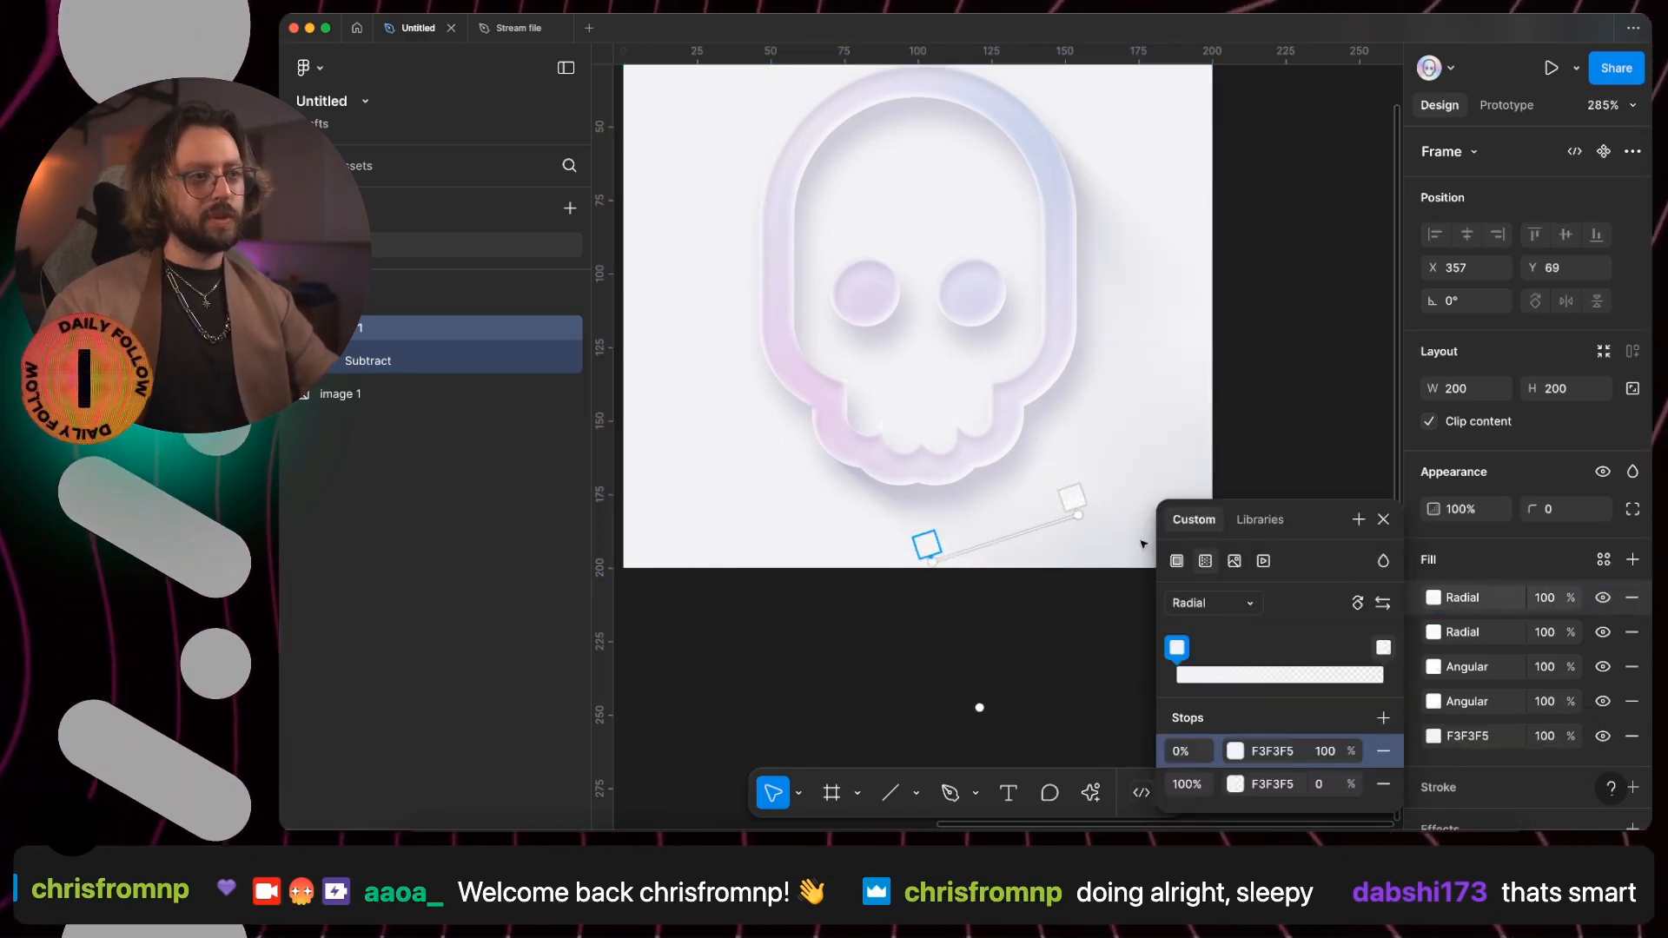
click(980, 699)
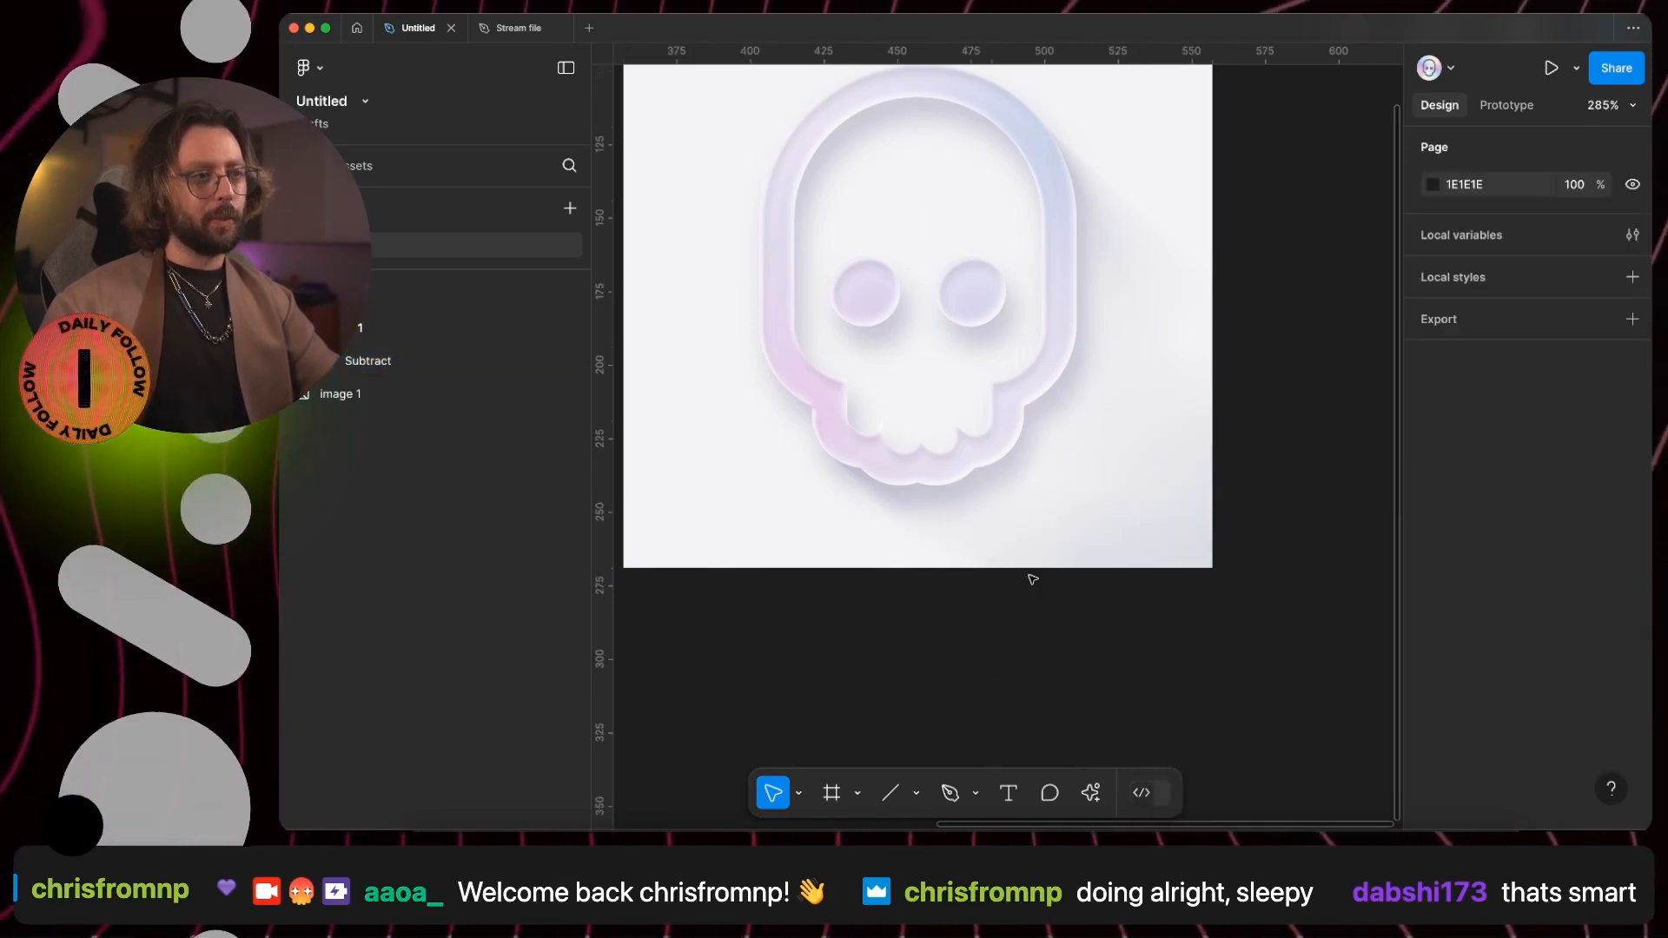
- Compare the skull outline with its two drop shadows hidden and shown, leaving both visible
scroll(1043, 570, down, 3)
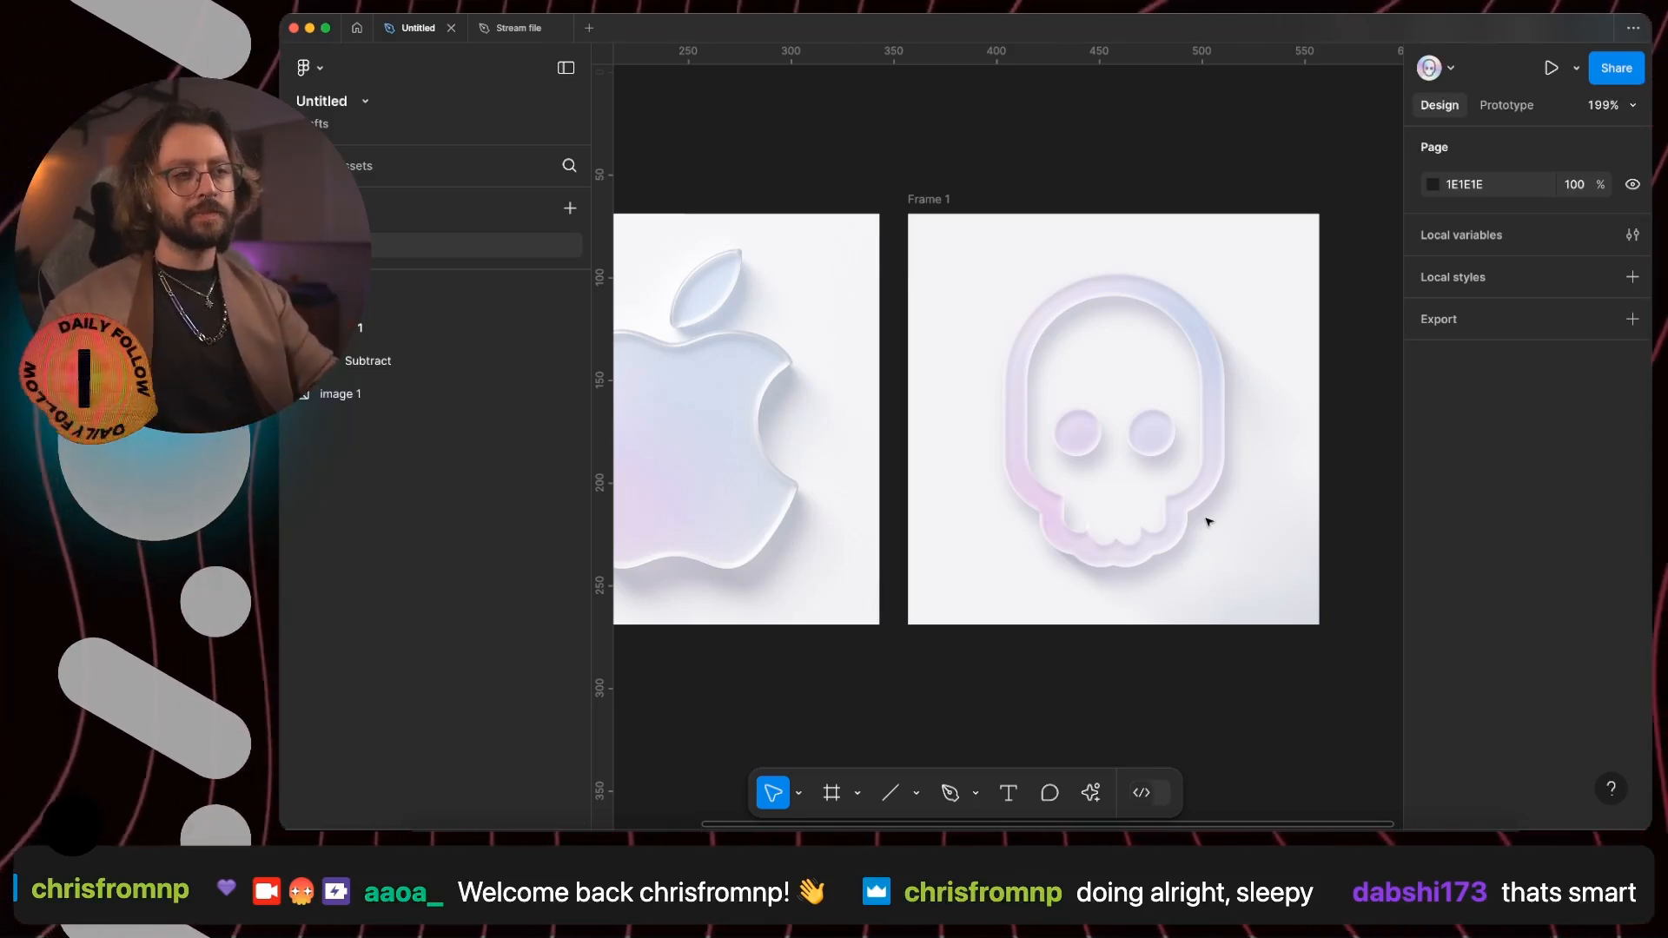
click(1205, 519)
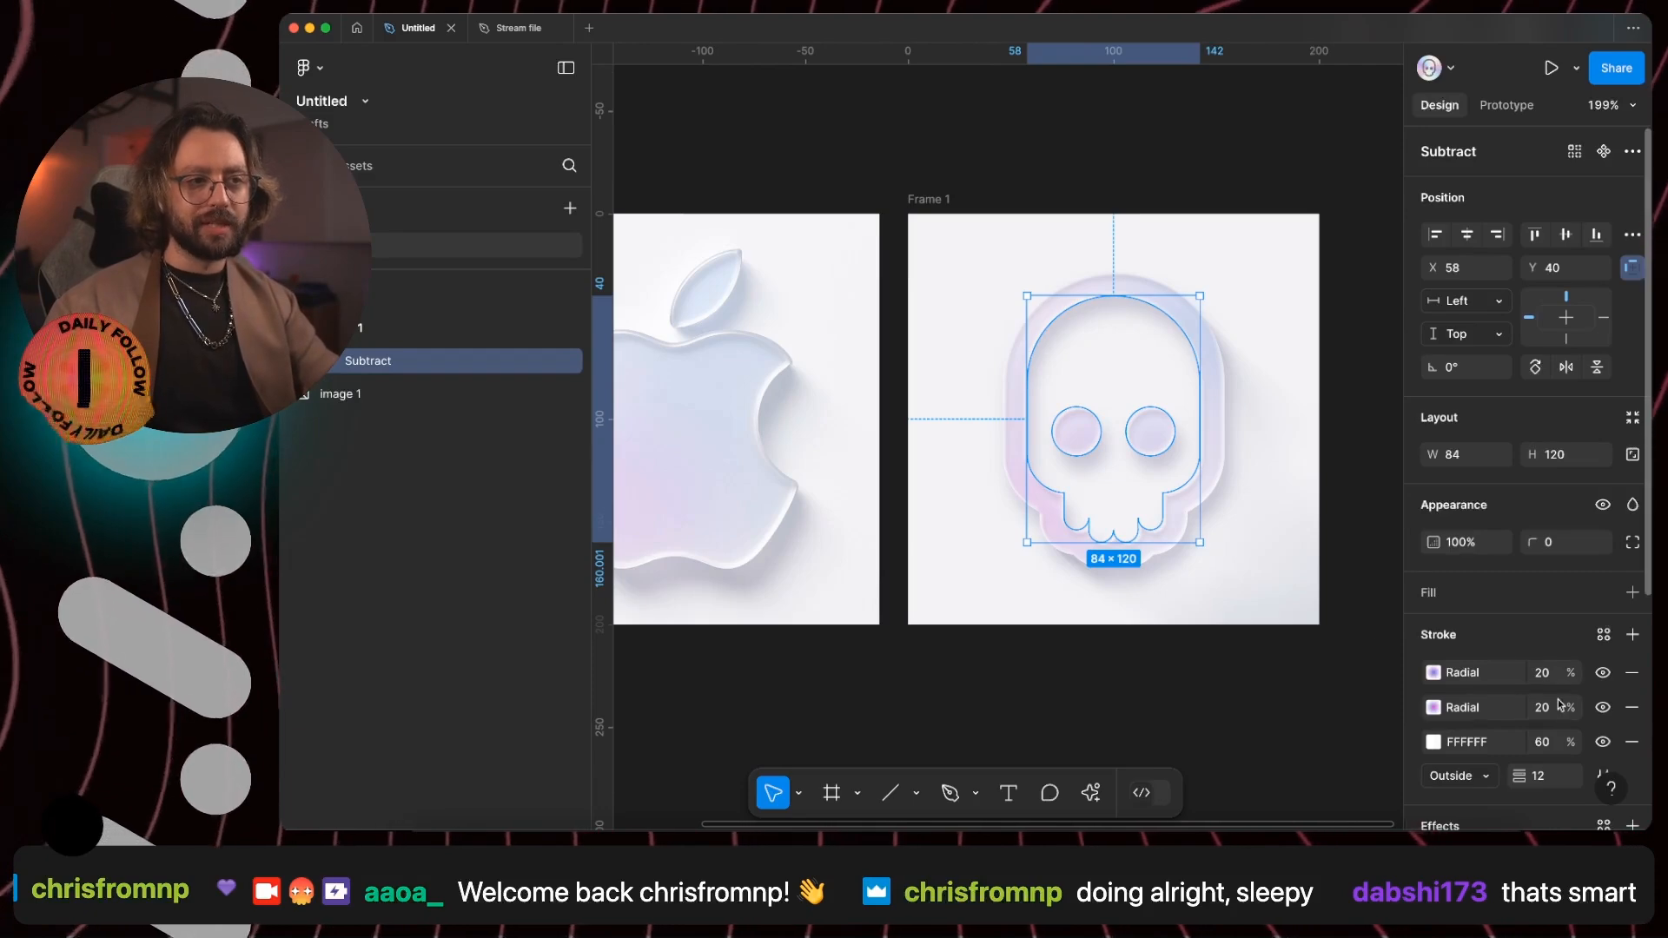
scroll(1477, 643, down, 4)
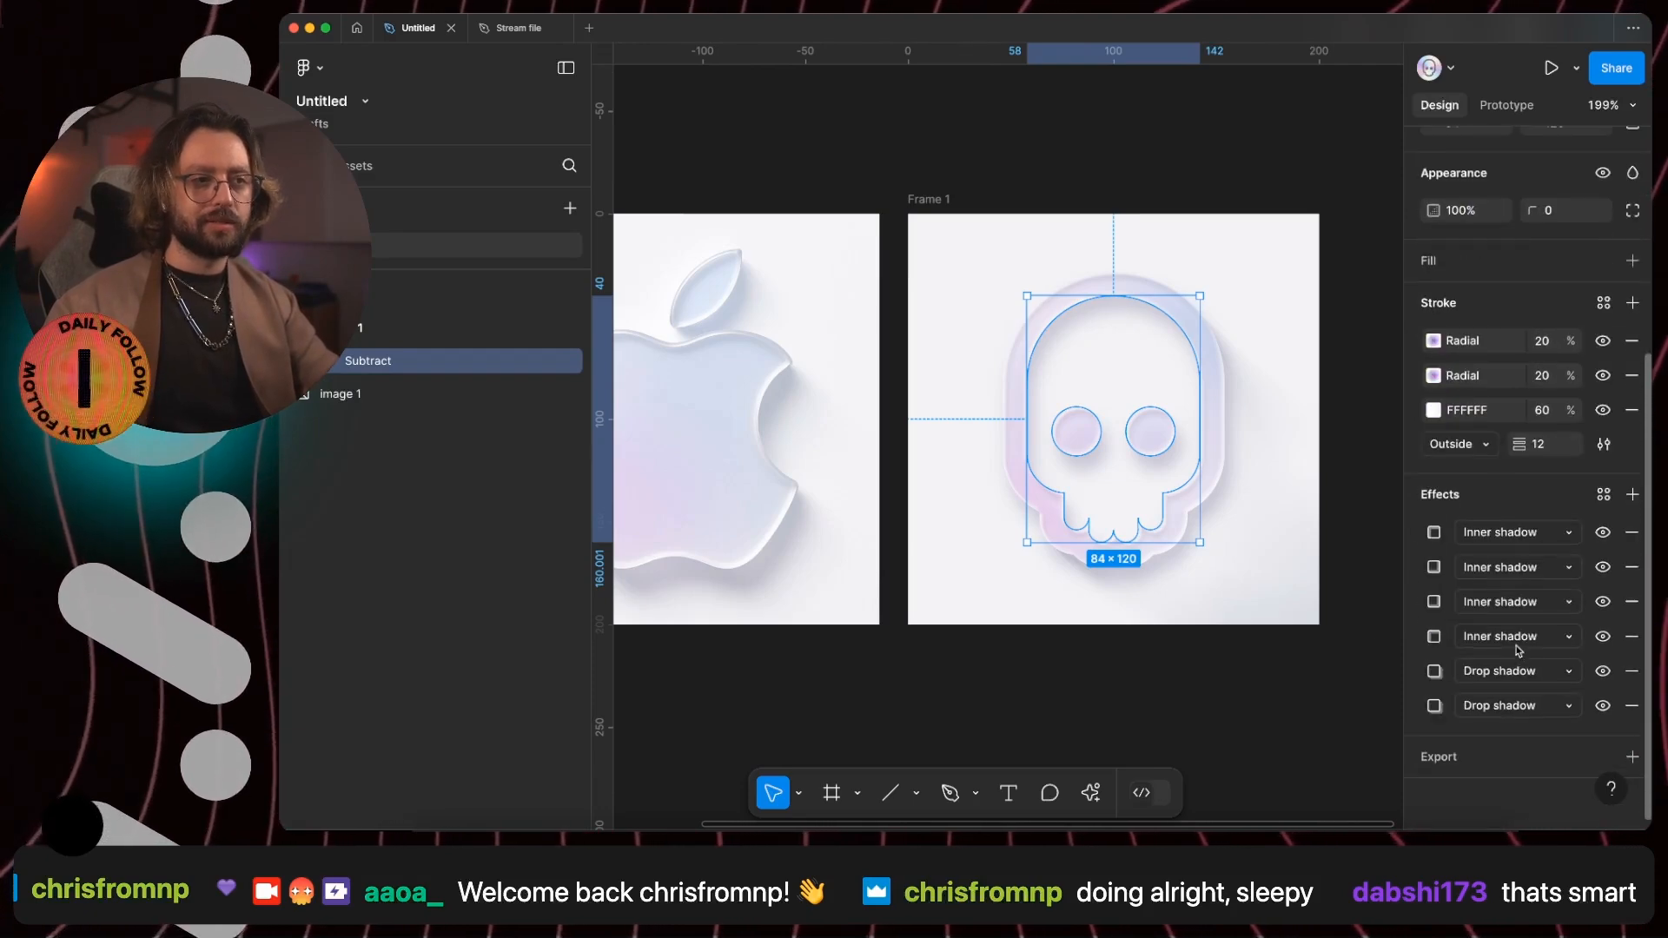
click(1603, 671)
click(1603, 706)
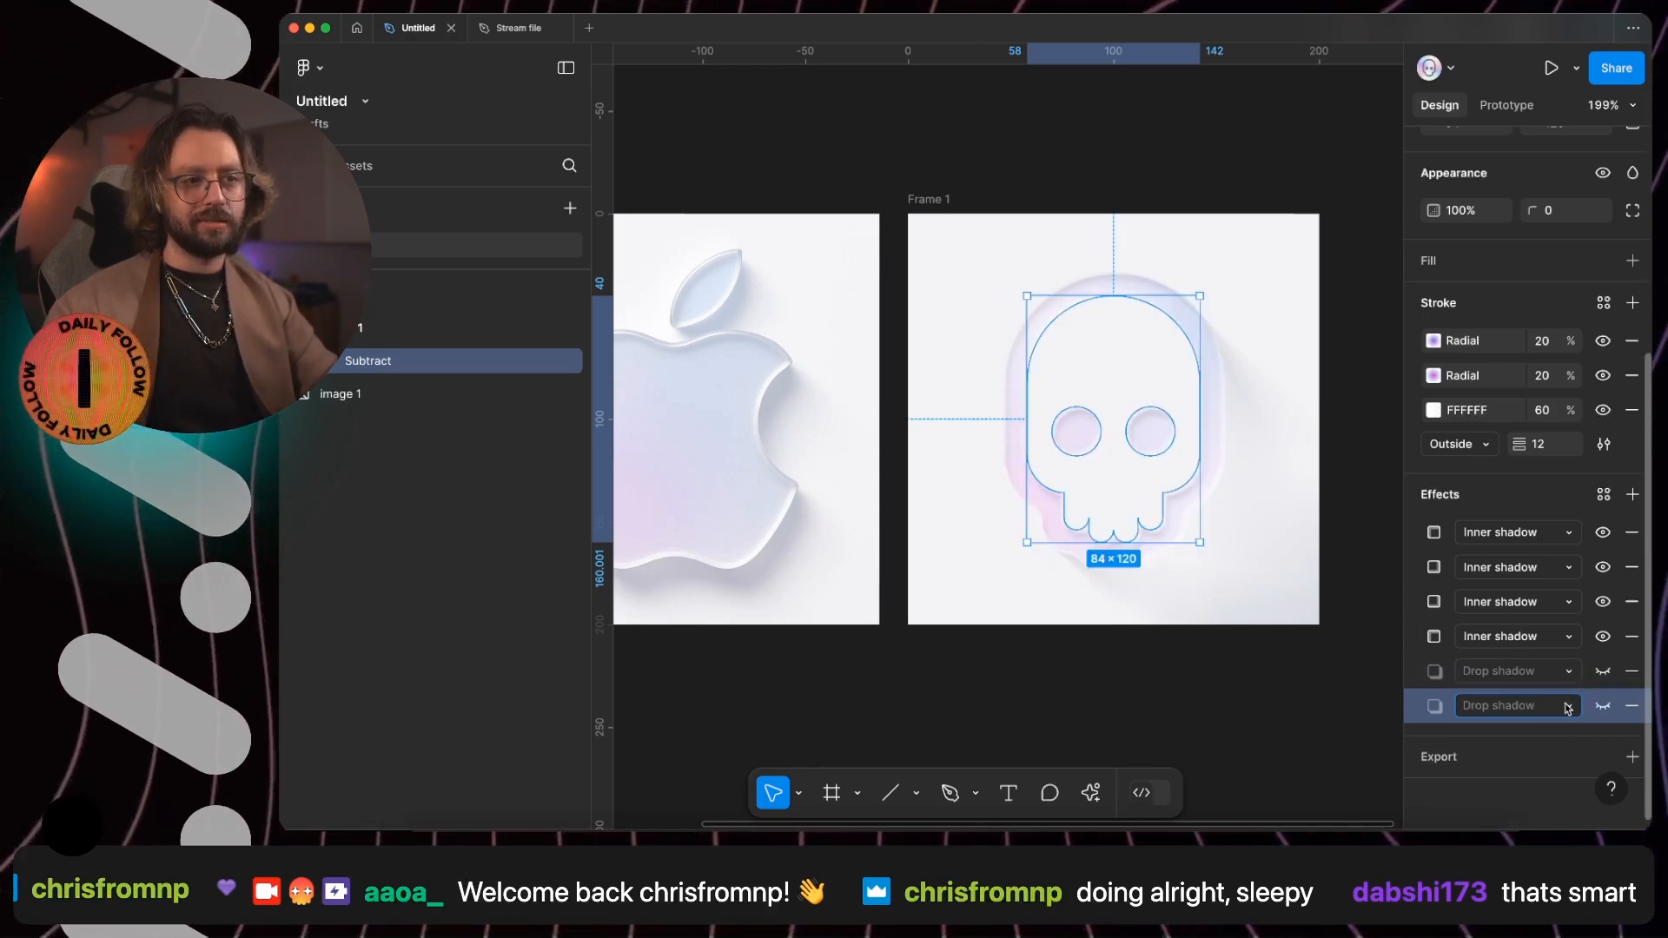
click(1603, 705)
click(1603, 705)
click(1603, 705)
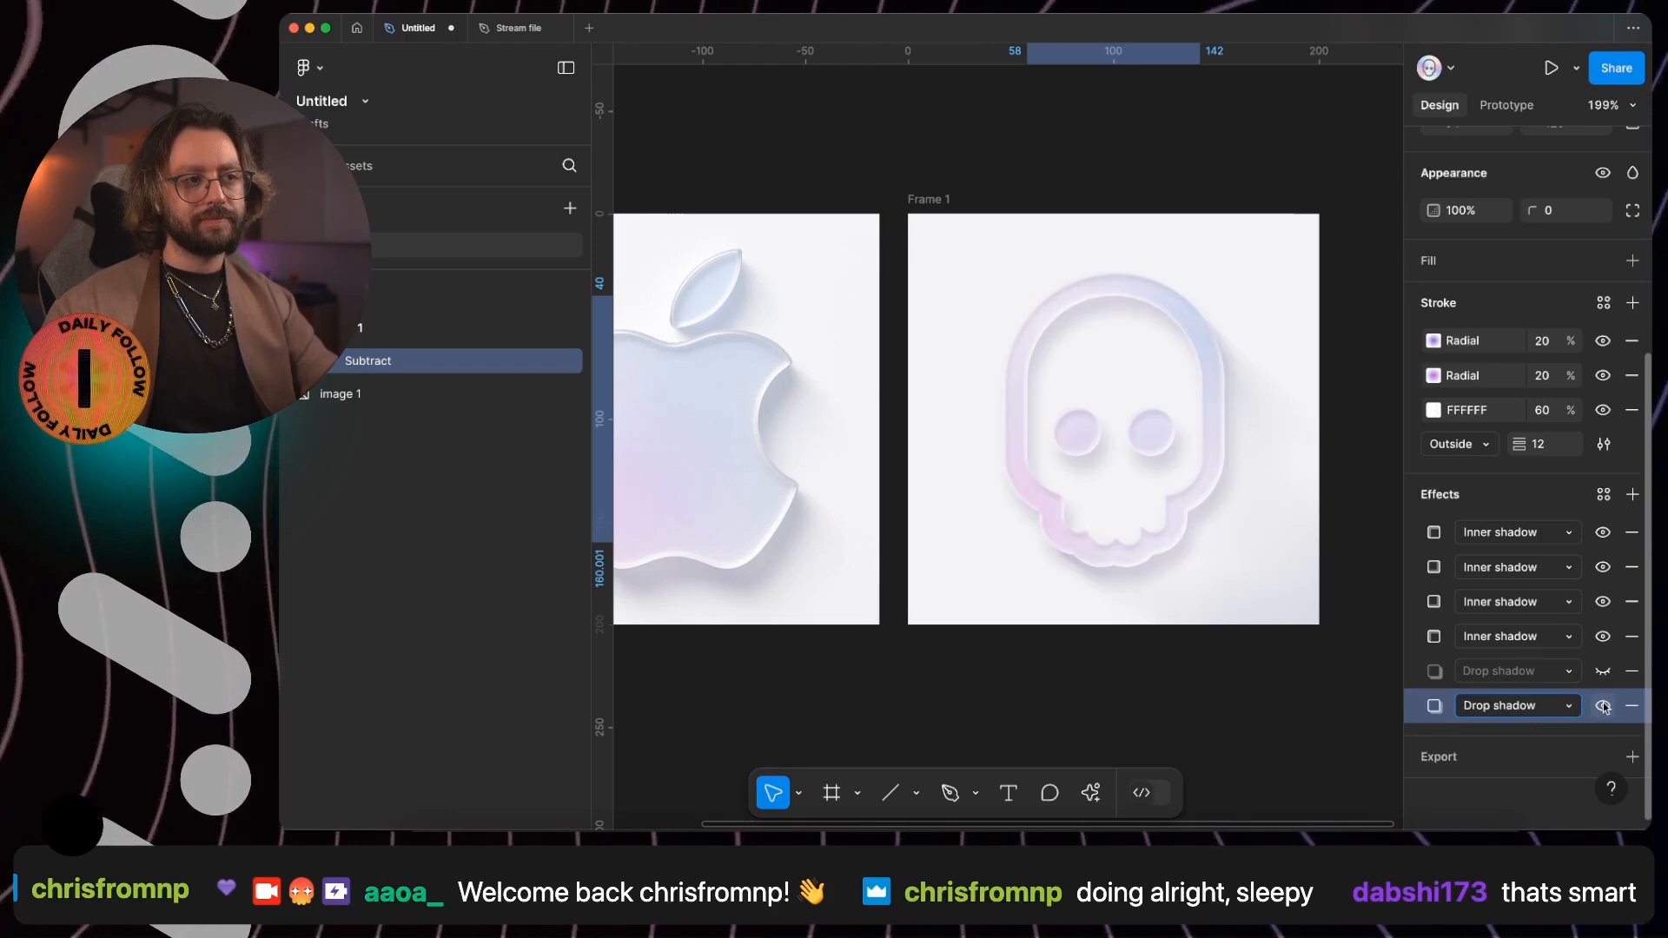
click(1603, 705)
click(1603, 705)
click(1603, 706)
click(1603, 706)
click(1603, 671)
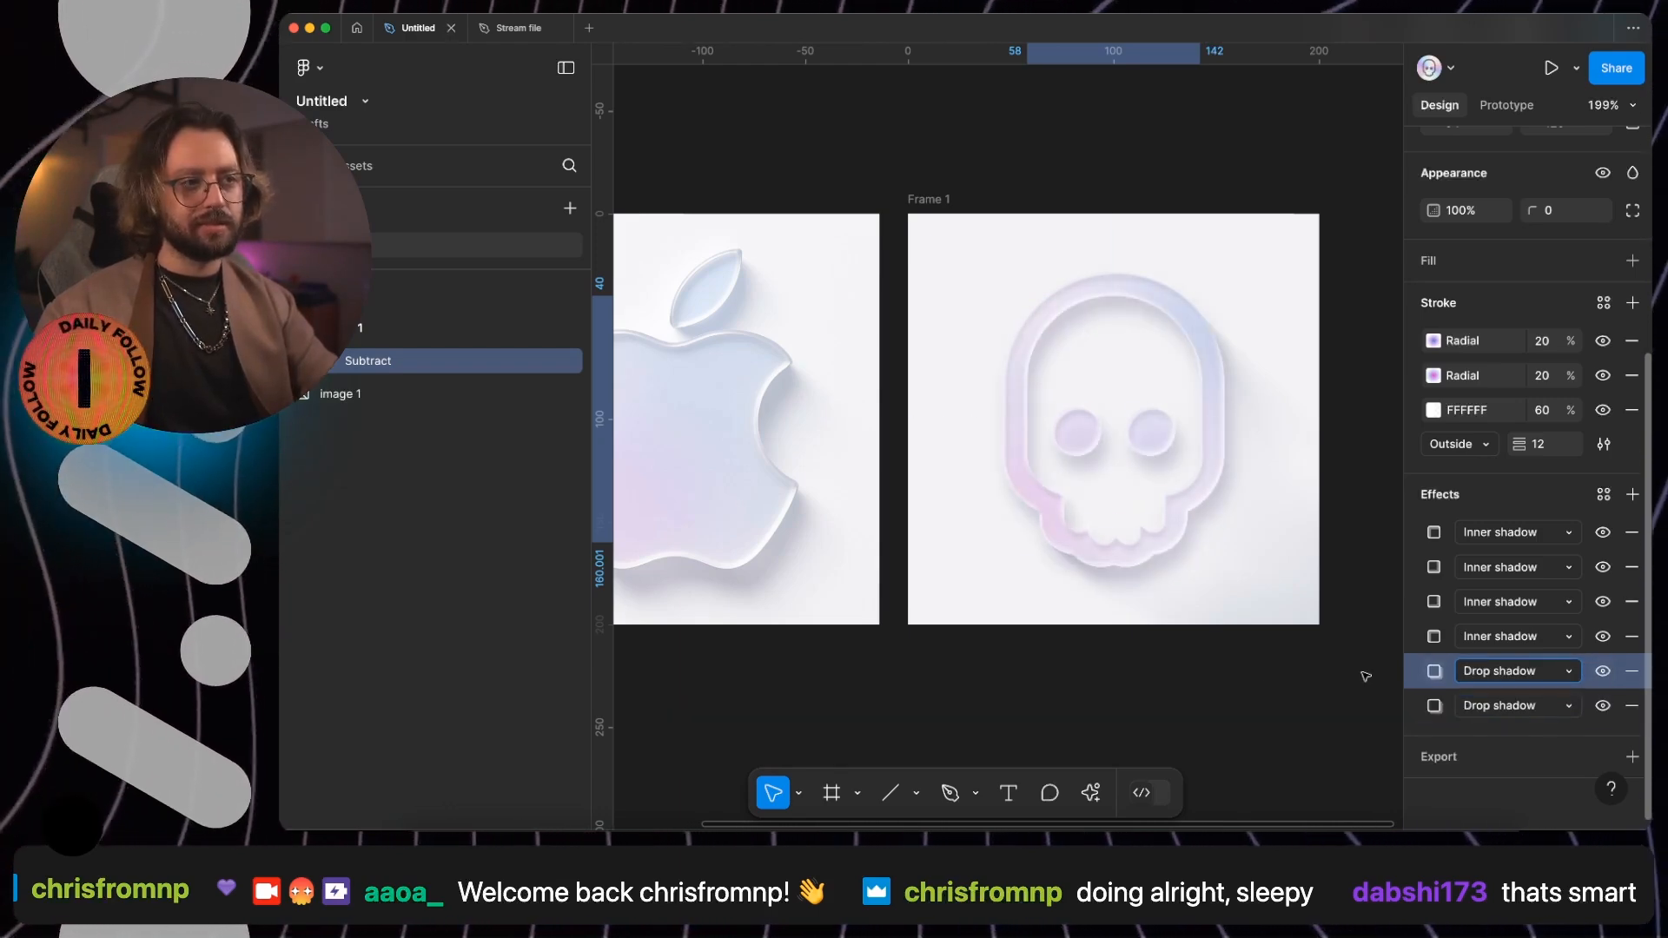
- Duplicate the skull frame, placing the copy beside the original
click(1237, 689)
scroll(1238, 692, down, 2)
scroll(1238, 692, left, 1)
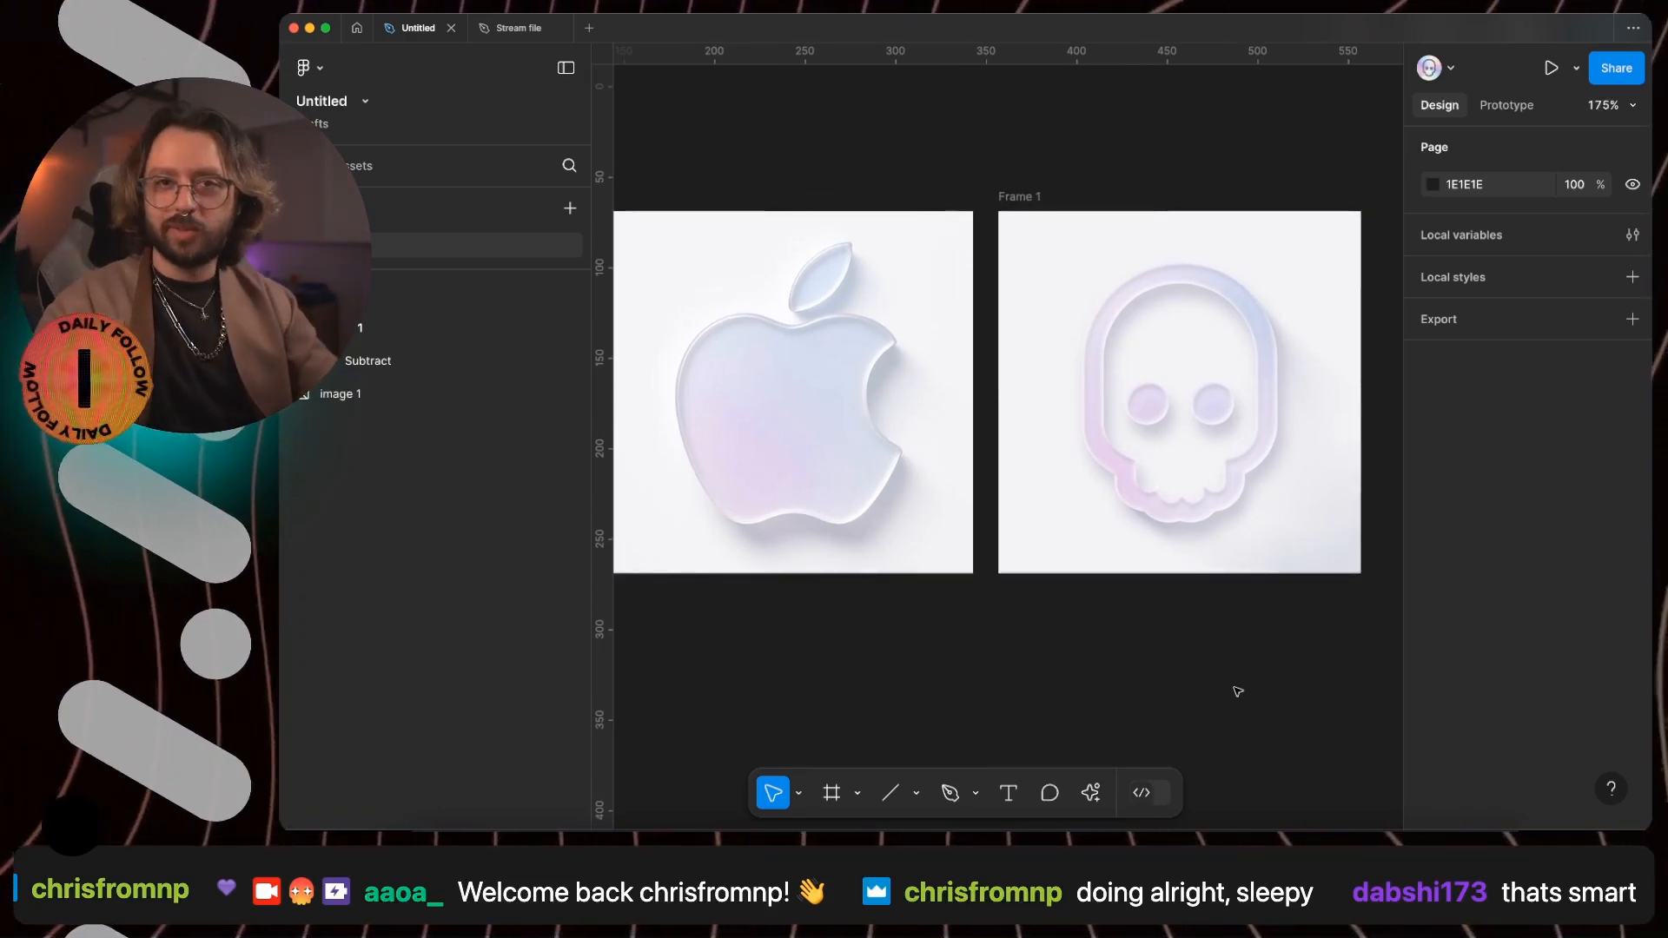
key(super+backslash)
key(shift+1)
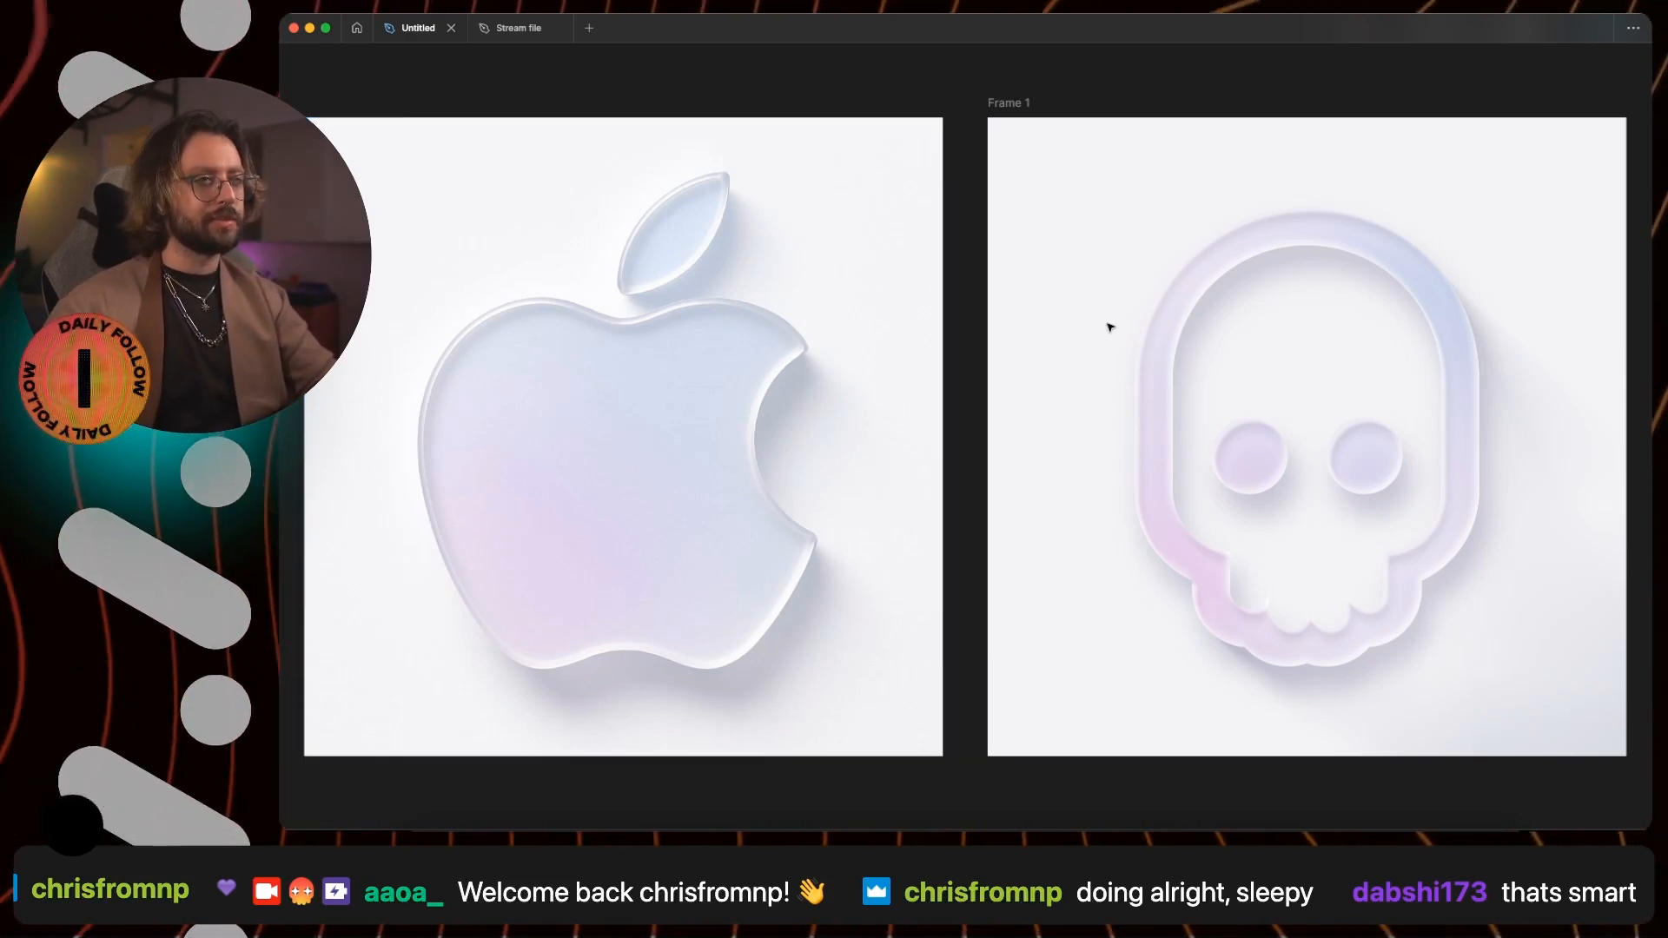
scroll(1106, 327, down, 5)
drag(1077, 290, 1415, 357)
- Swap the copied skull's stroke and fill, and move its frame's angular shadow gradients onto the solid skull's outer edges
click(1465, 364)
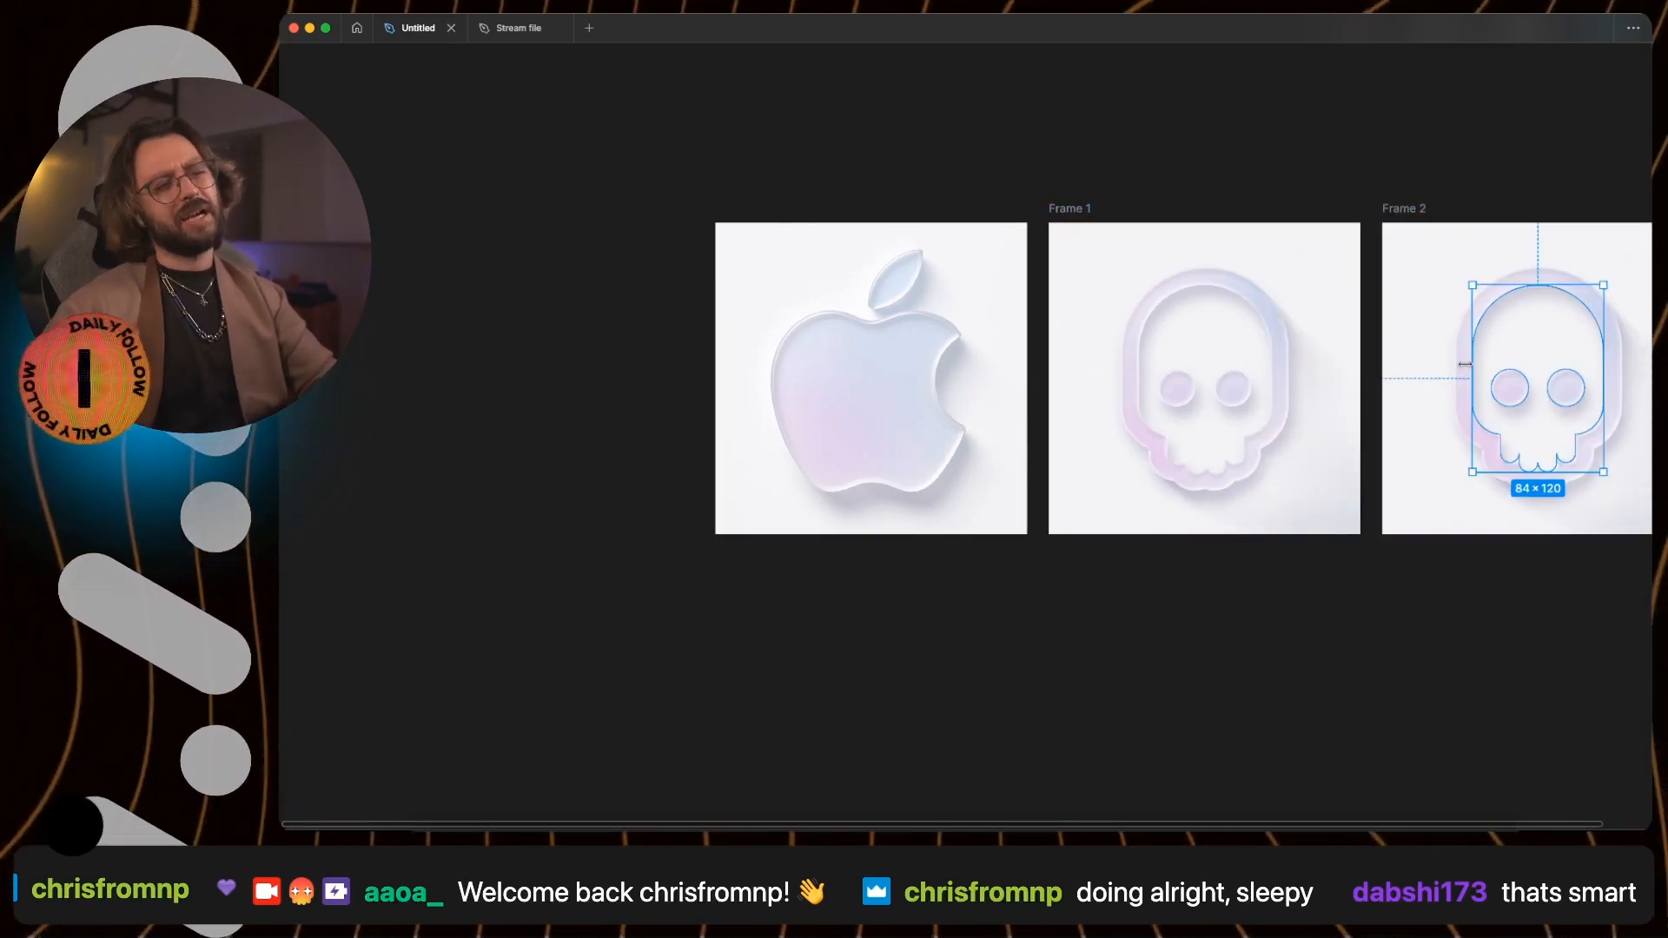
key(shift+2)
key(shift+x)
click(1249, 229)
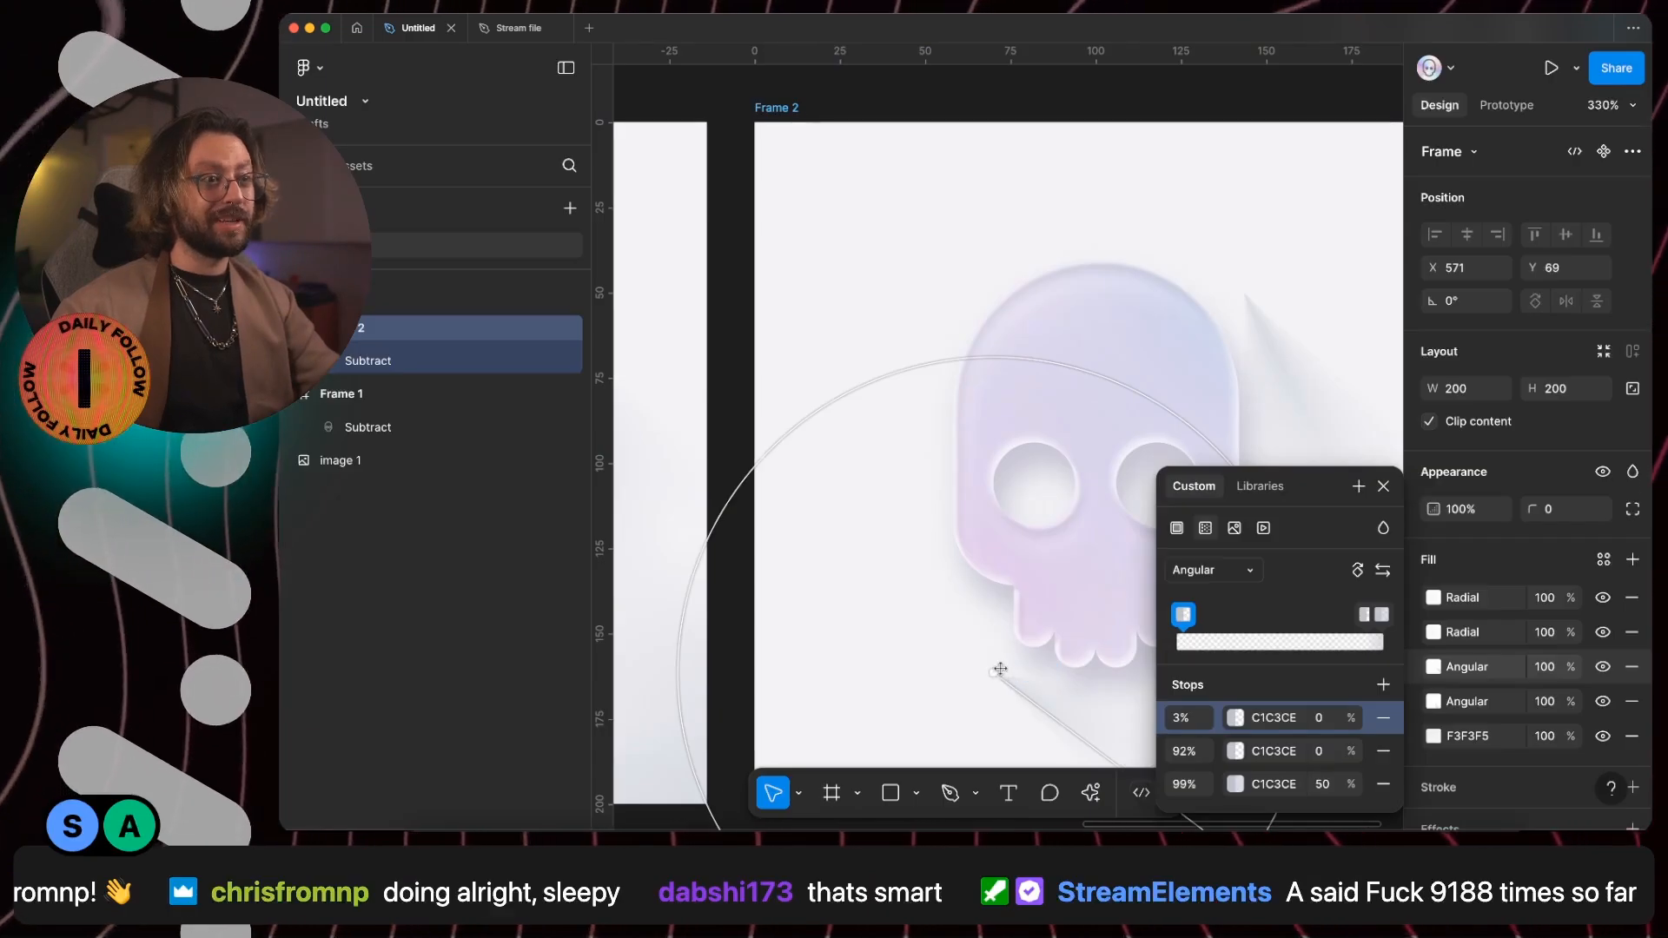
drag(1002, 671, 1013, 653)
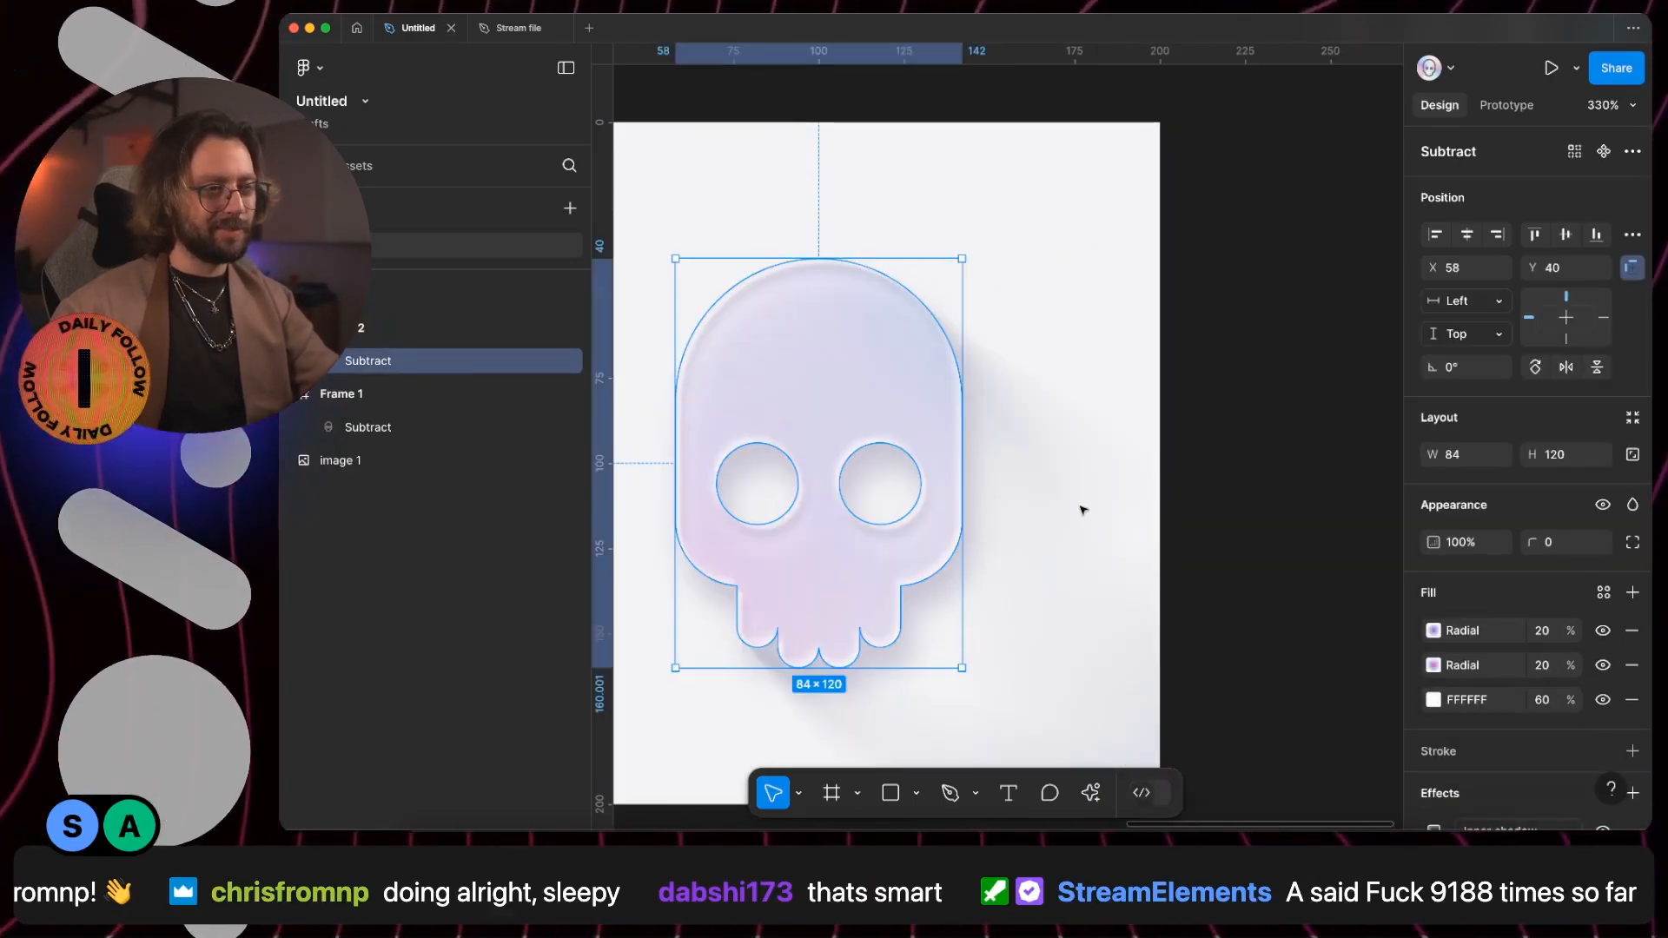
- Set the copied frame's upper angular fill to 40% opacity and its lower angular fill to 60%
key(shift+Return)
scroll(1570, 668, down, 1)
scroll(1569, 668, down, 1)
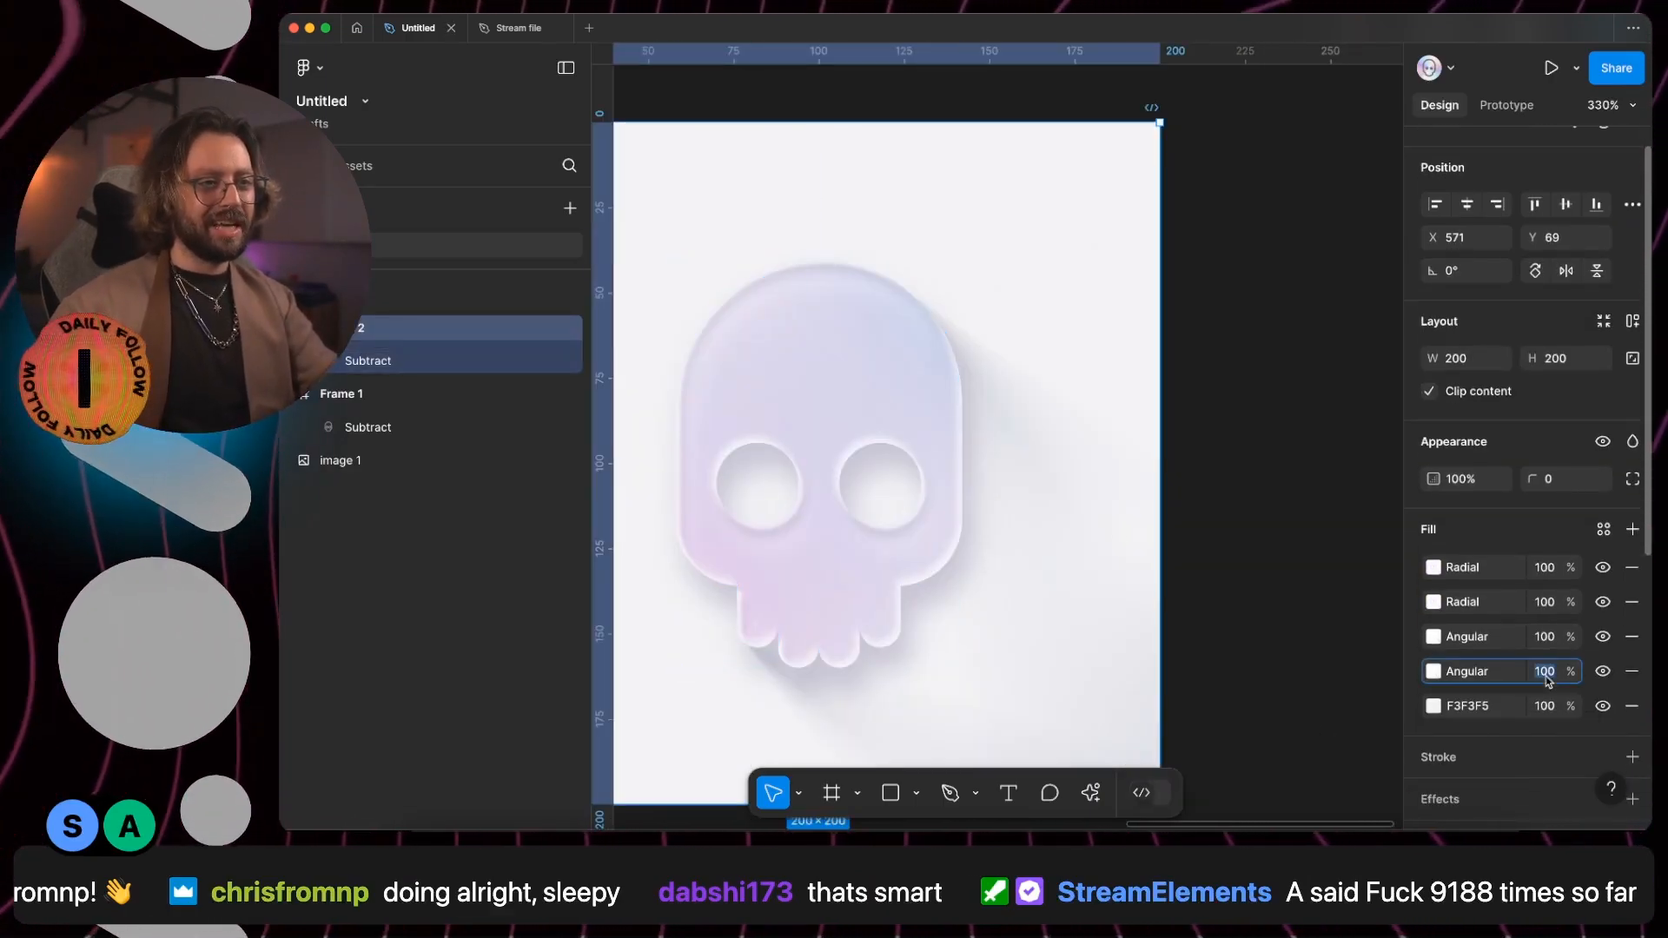
key(shift+Down)
key(shift+Down)
key(shift+Down)
key(shift+Down)
key(shift+Down)
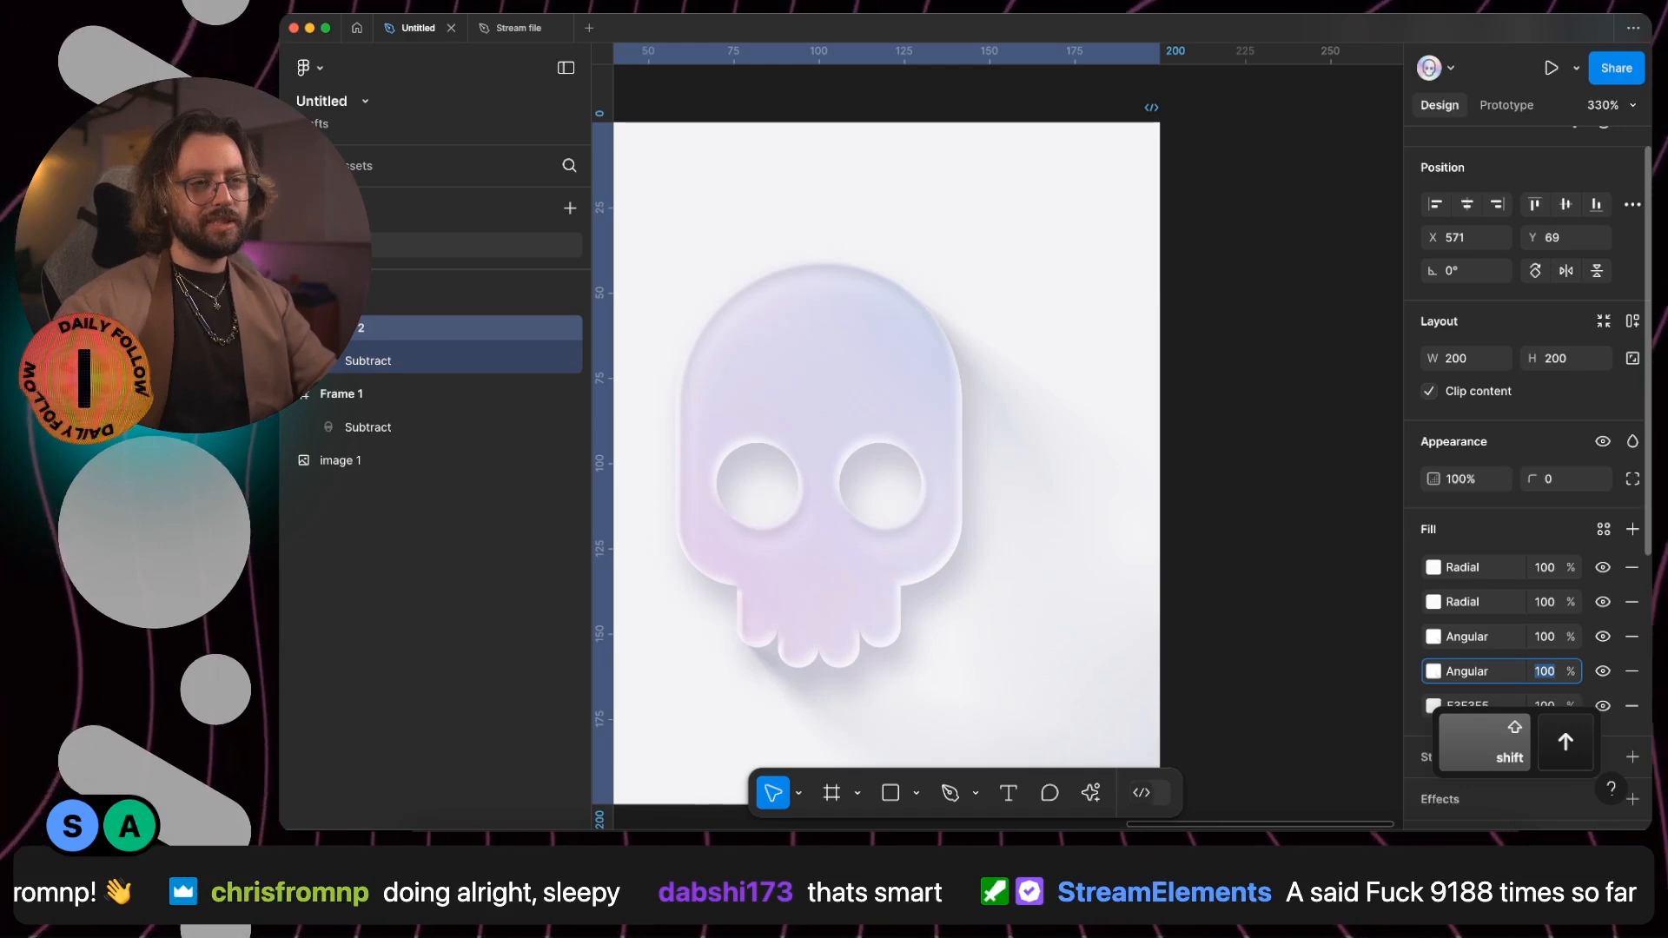
key(shift+Tab)
key(shift+Down)
key(shift+Down)
key(shift+Down)
key(shift+Down)
key(shift+Down)
key(shift+Down)
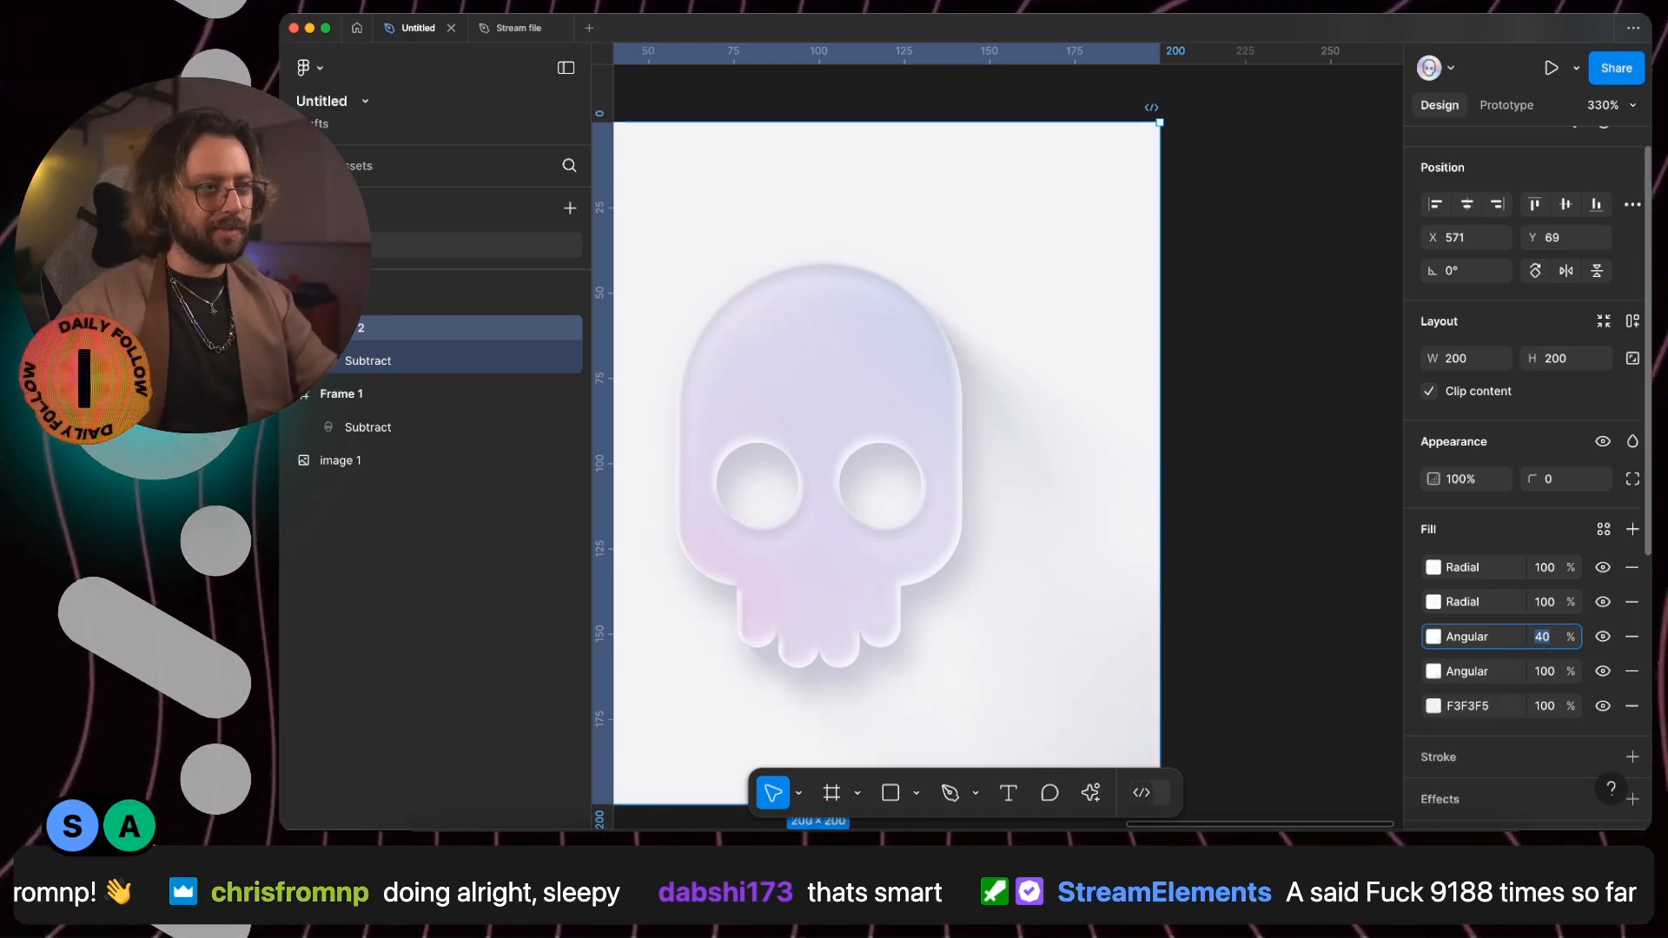
click(1546, 671)
key(Return)
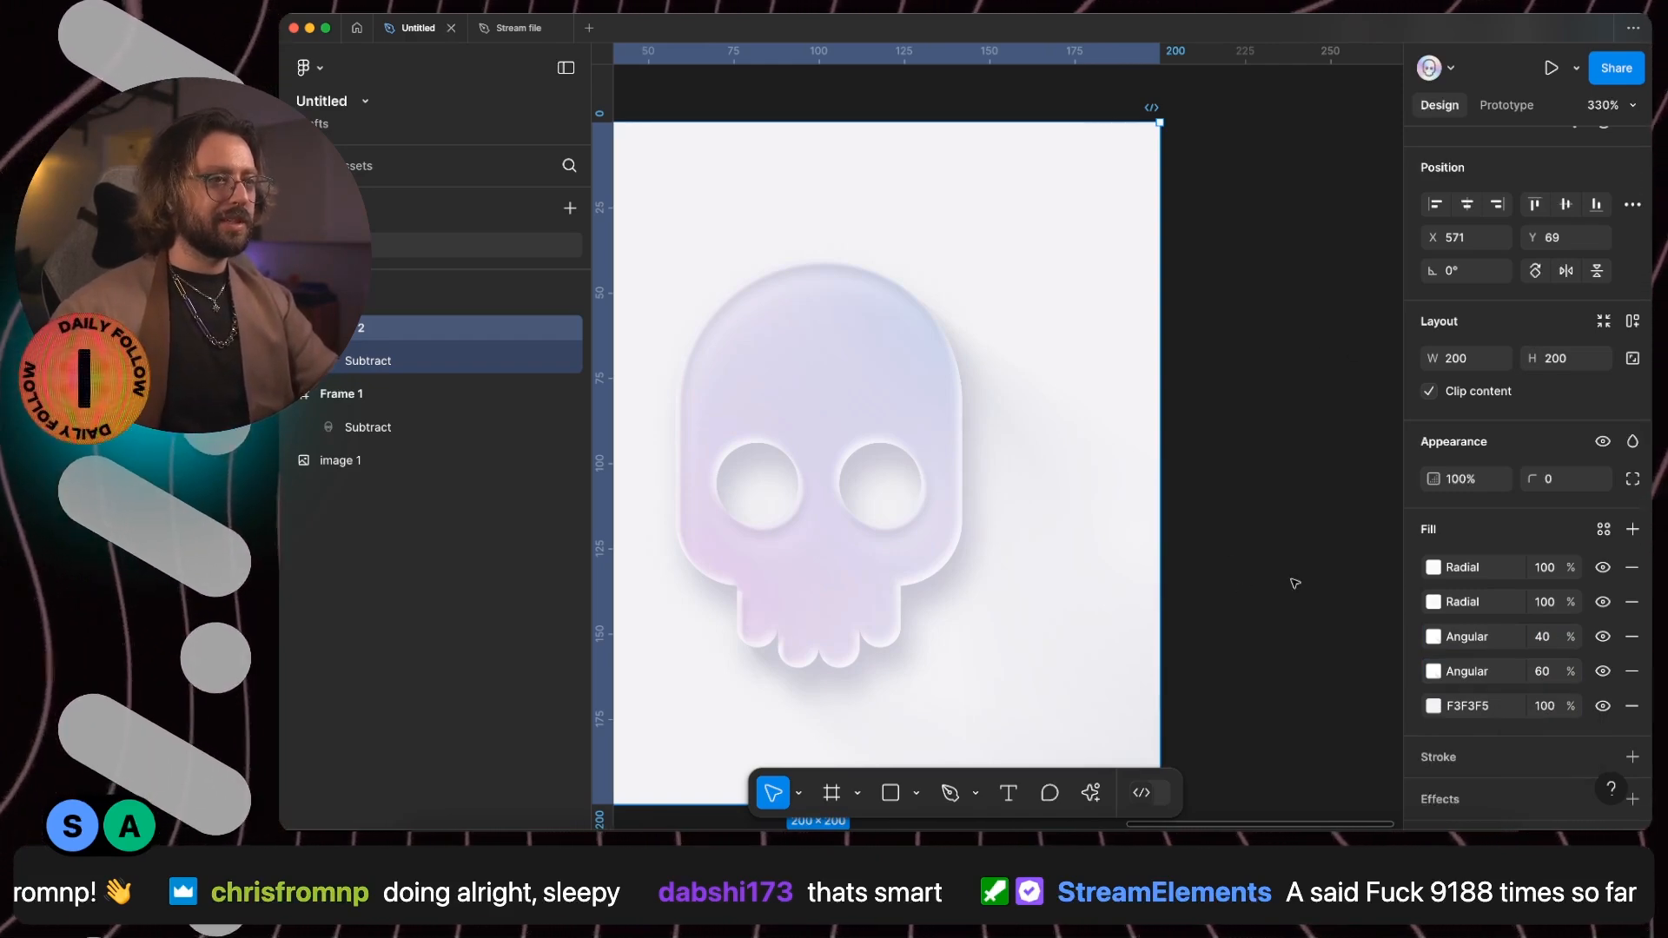
click(1229, 510)
- Add a stroke of weight 1 to the solid skull and align it to the centre of the path
click(865, 373)
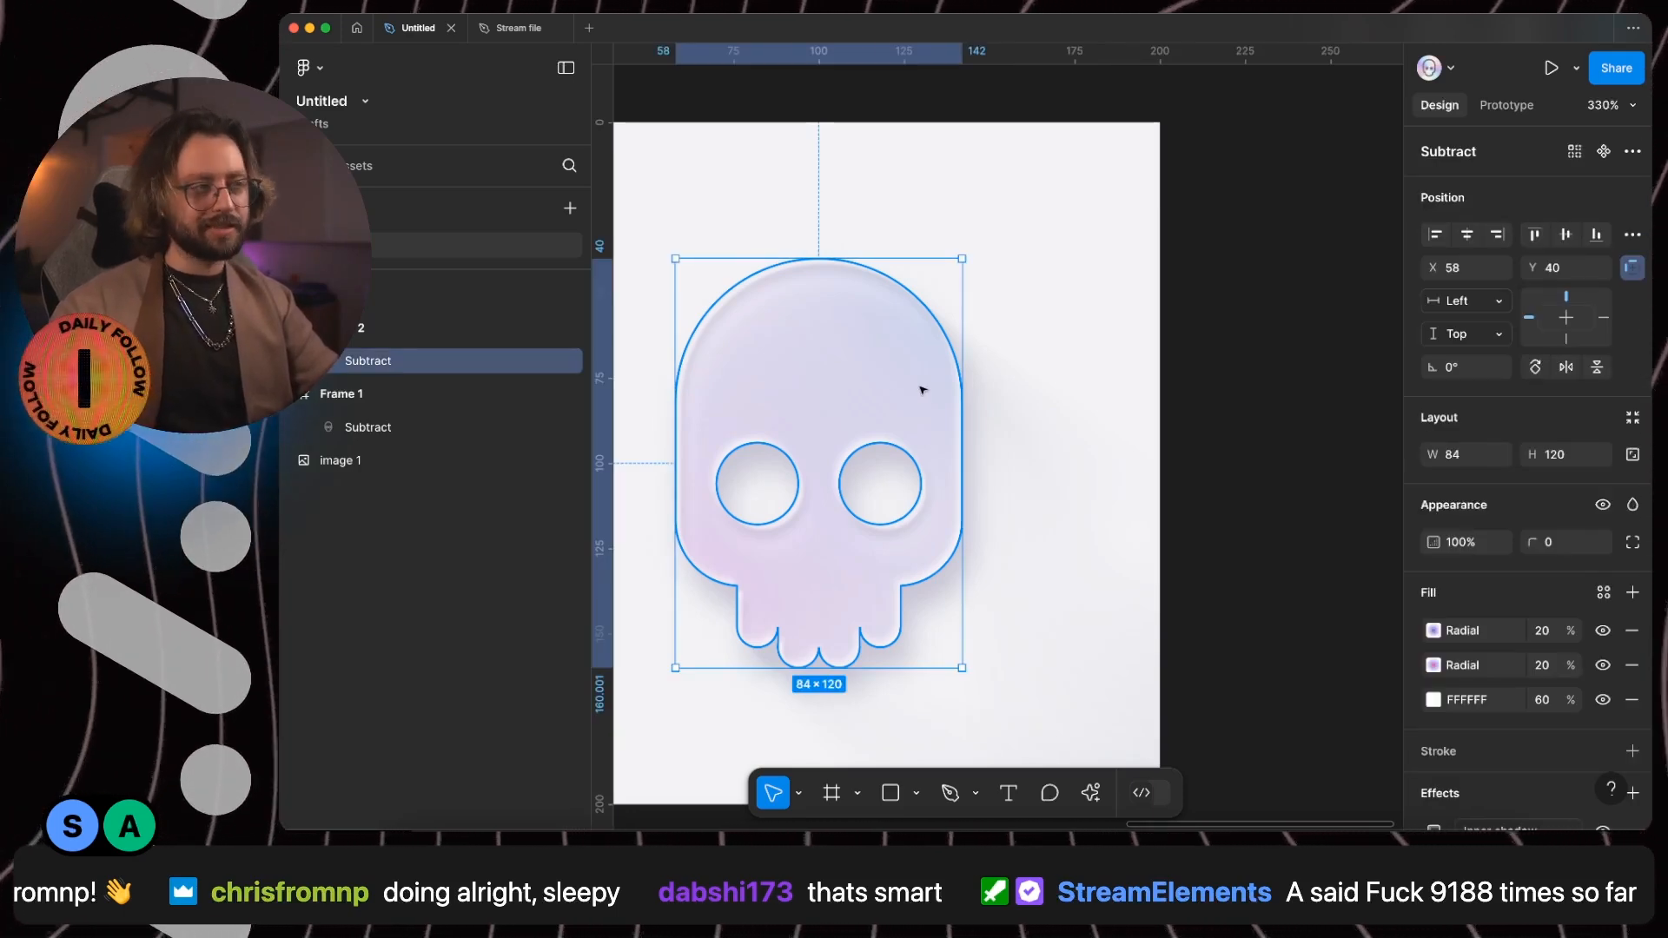
scroll(1509, 674, down, 3)
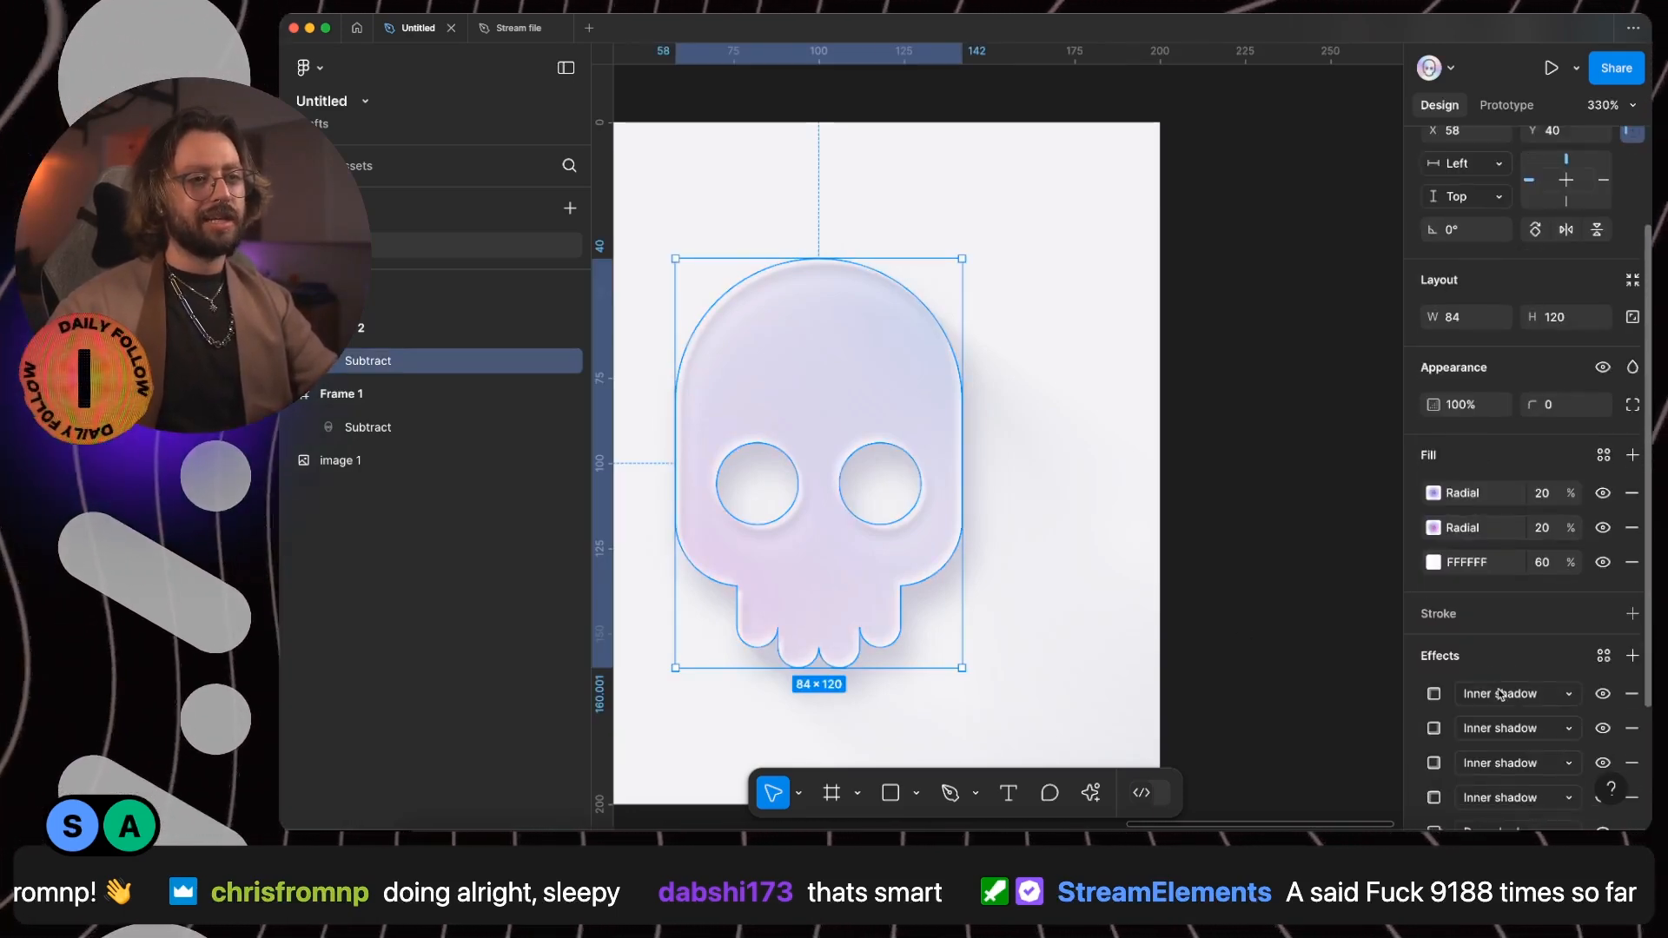
click(1477, 615)
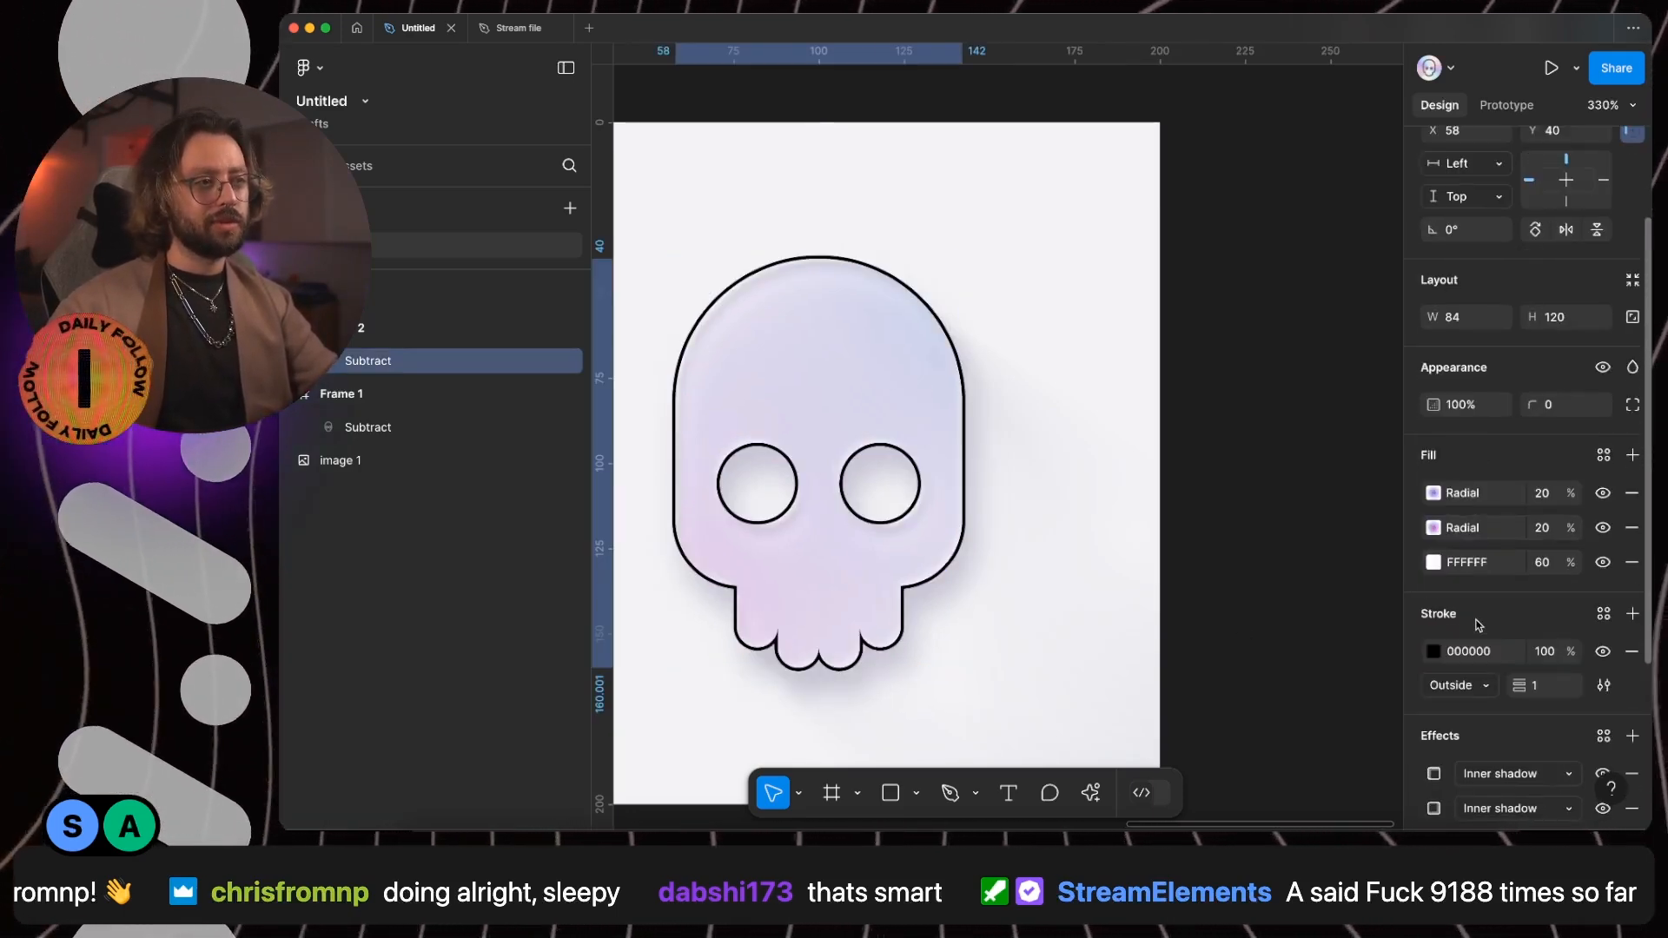
click(1474, 690)
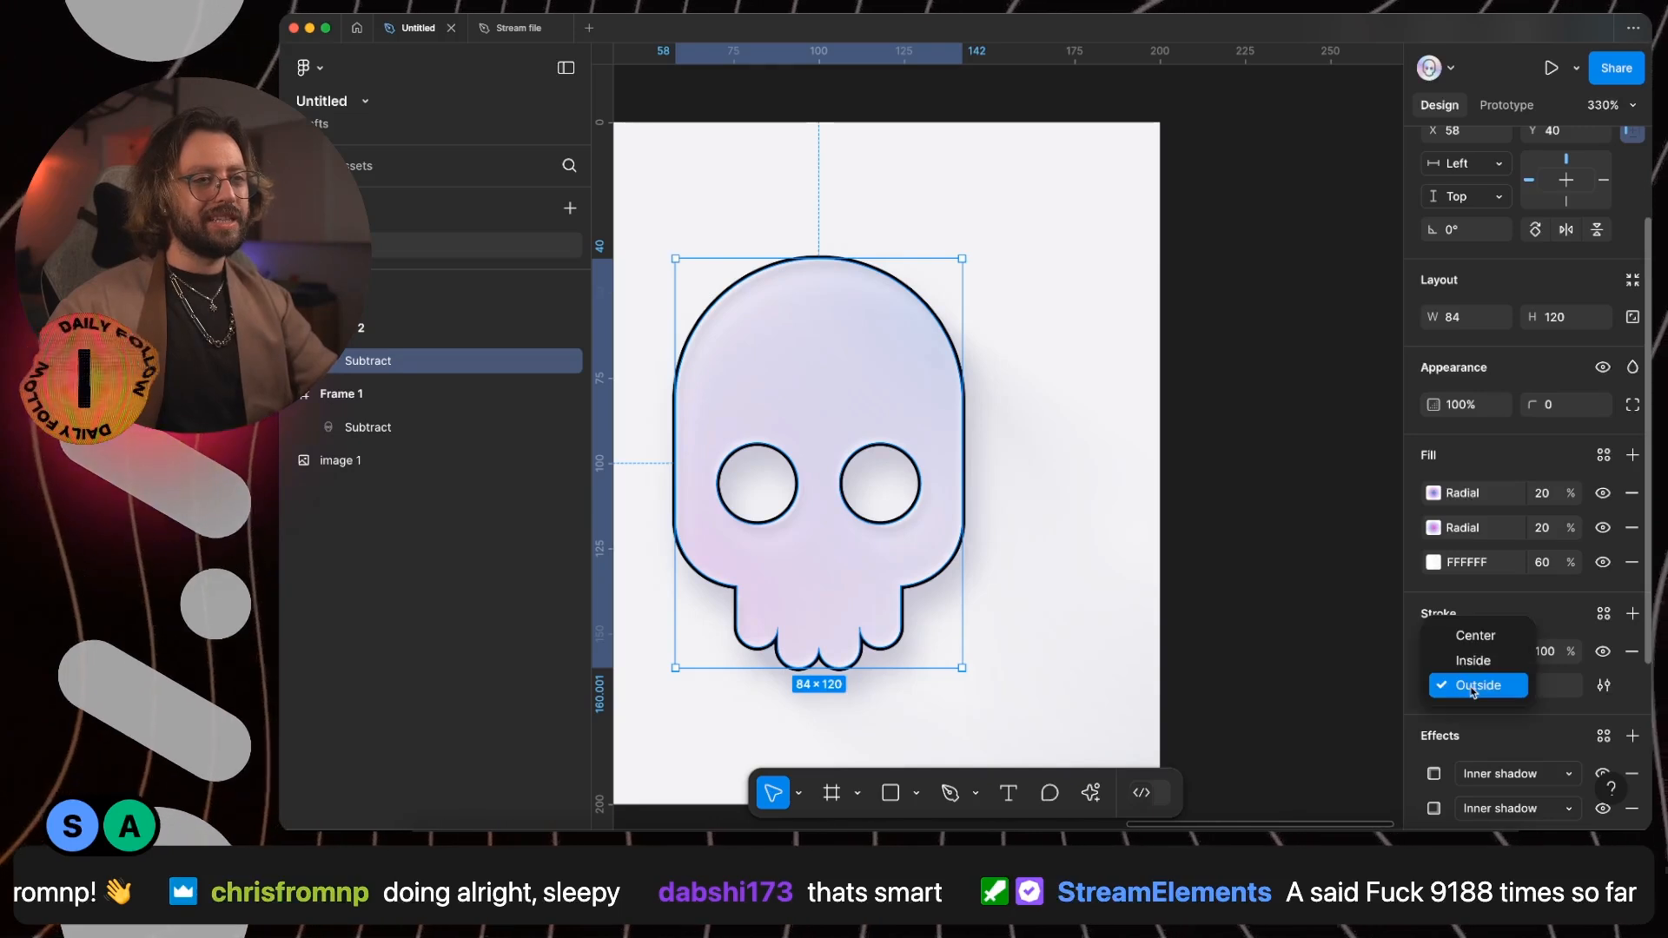
click(1484, 637)
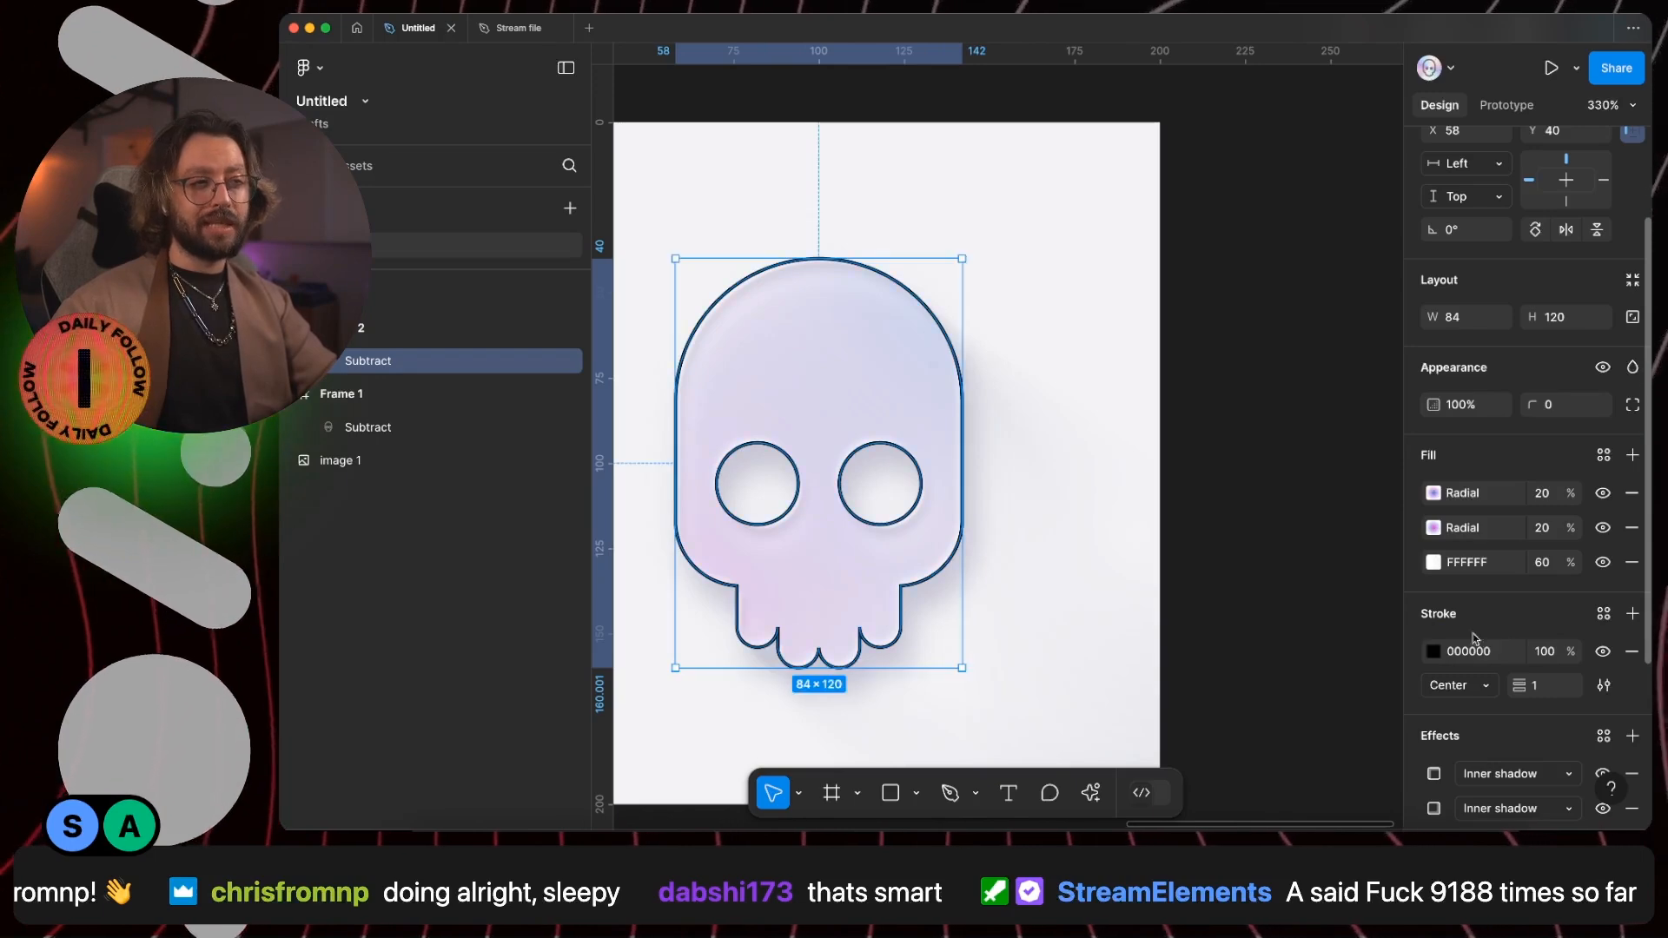
- Set the solid skull's stroke colour to C3C2C7, sampled from the apple's upper edge in the reference image
click(1434, 653)
click(1185, 595)
scroll(872, 419, left, 10)
scroll(684, 463, up, 5)
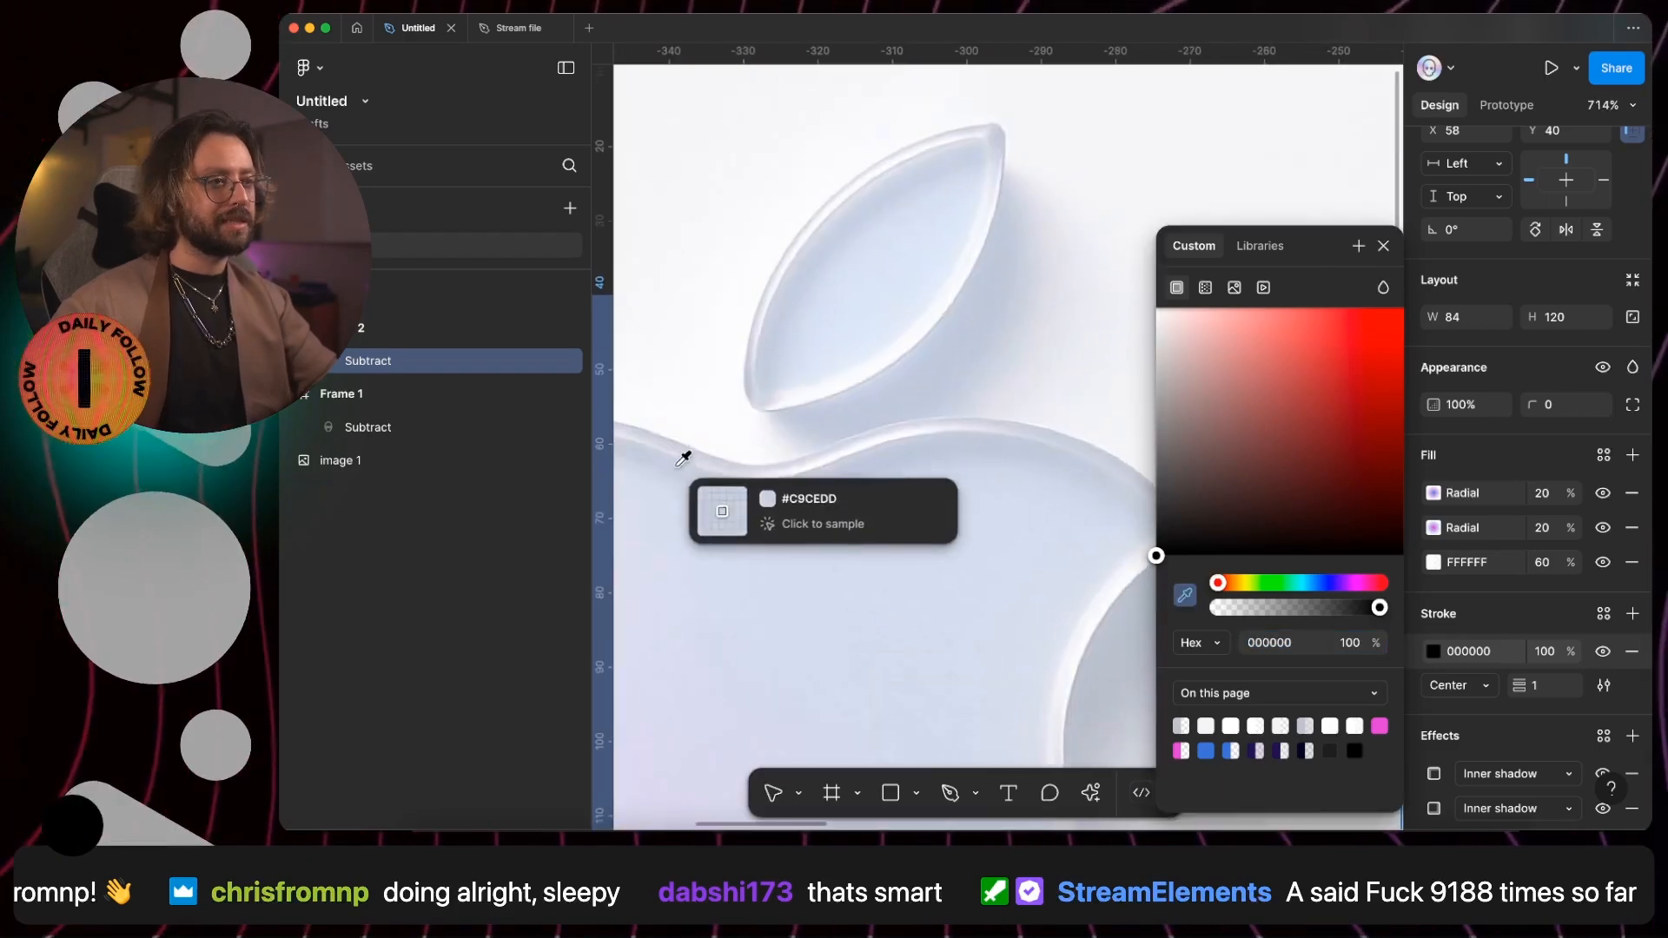
scroll(685, 463, up, 5)
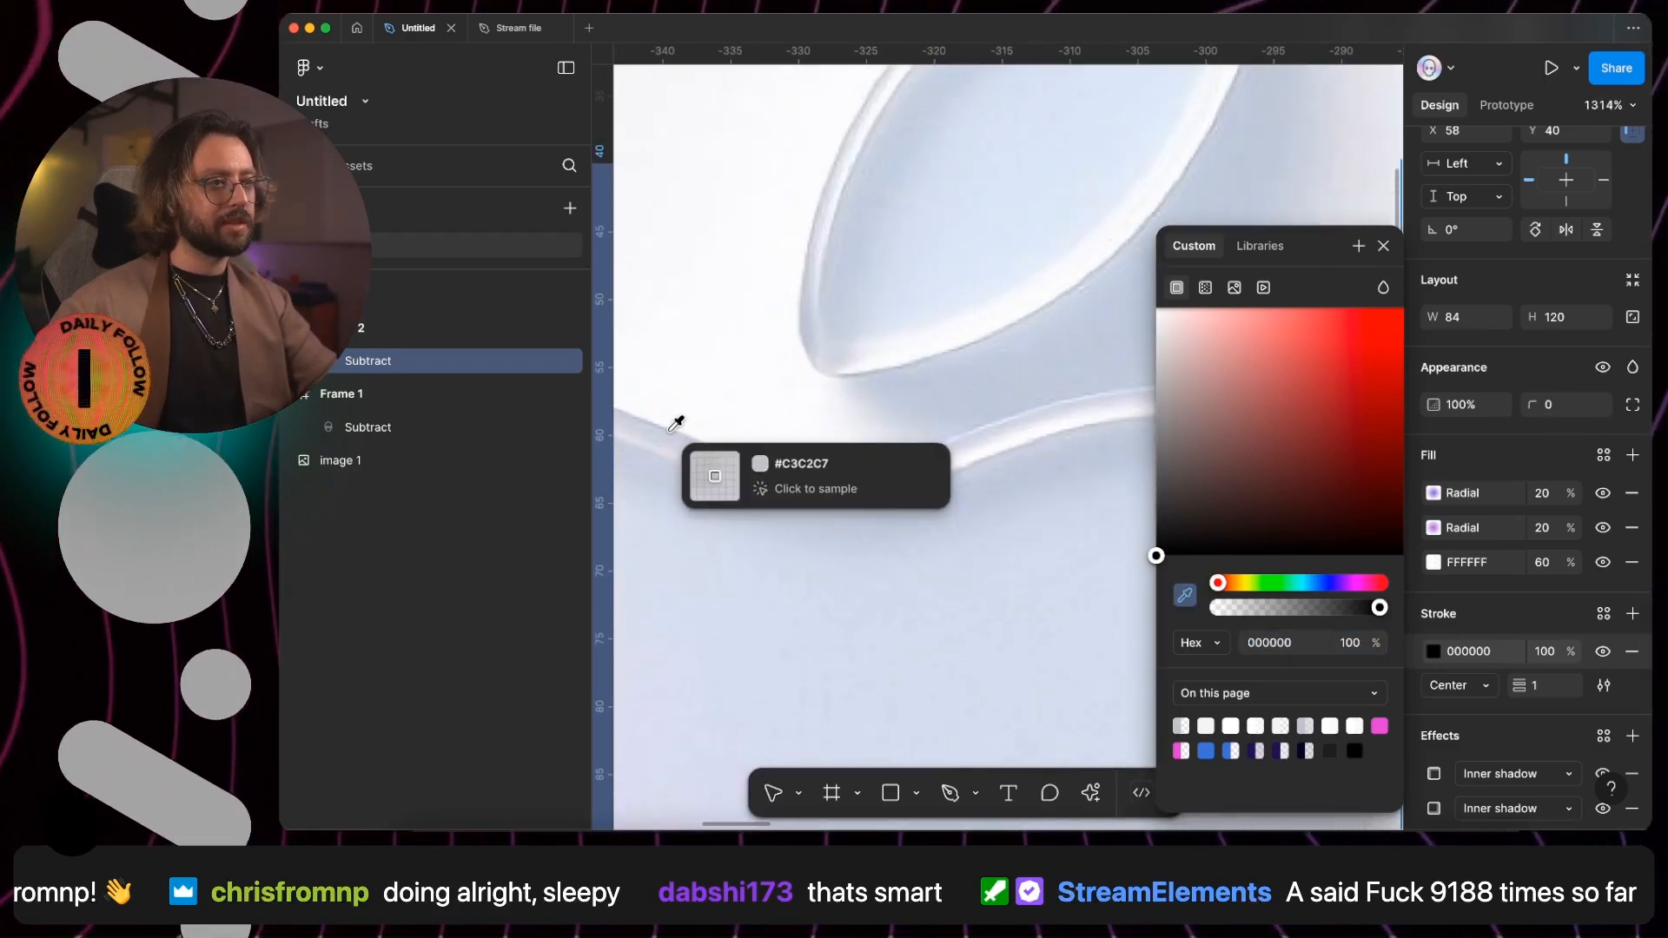
click(671, 435)
- Turn the solid skull's stroke into a gradient with a 0% opacity stop, angled from its upper-left to its lower-right side
scroll(671, 434, down, 10)
scroll(975, 528, up, 3)
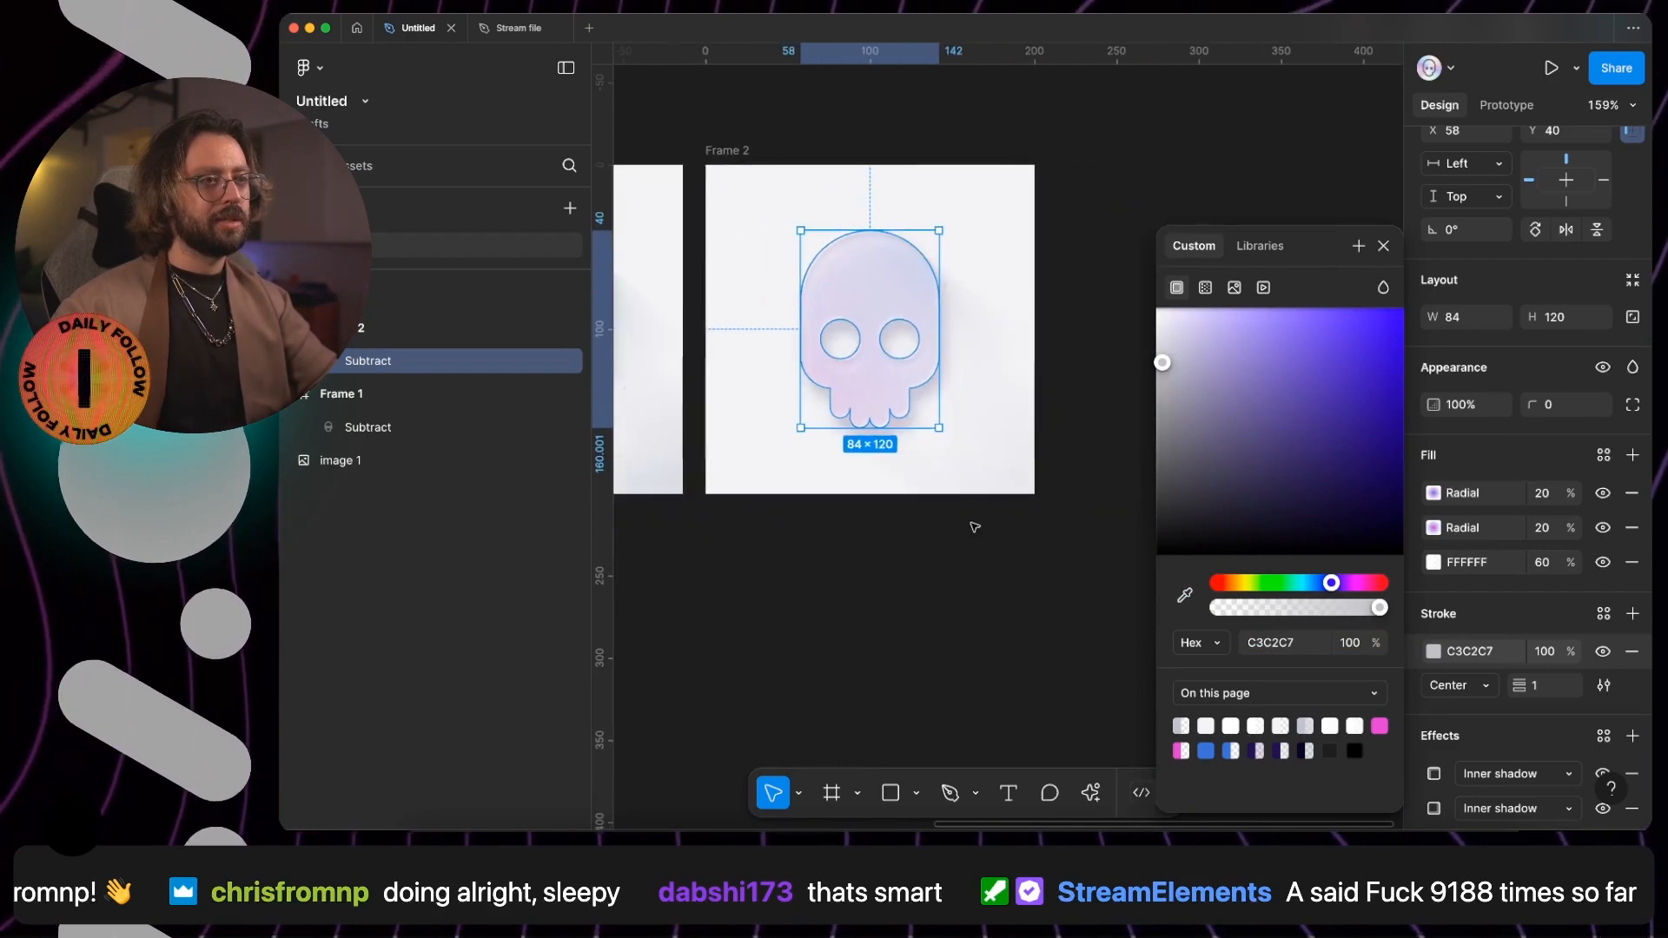
scroll(877, 284, up, 5)
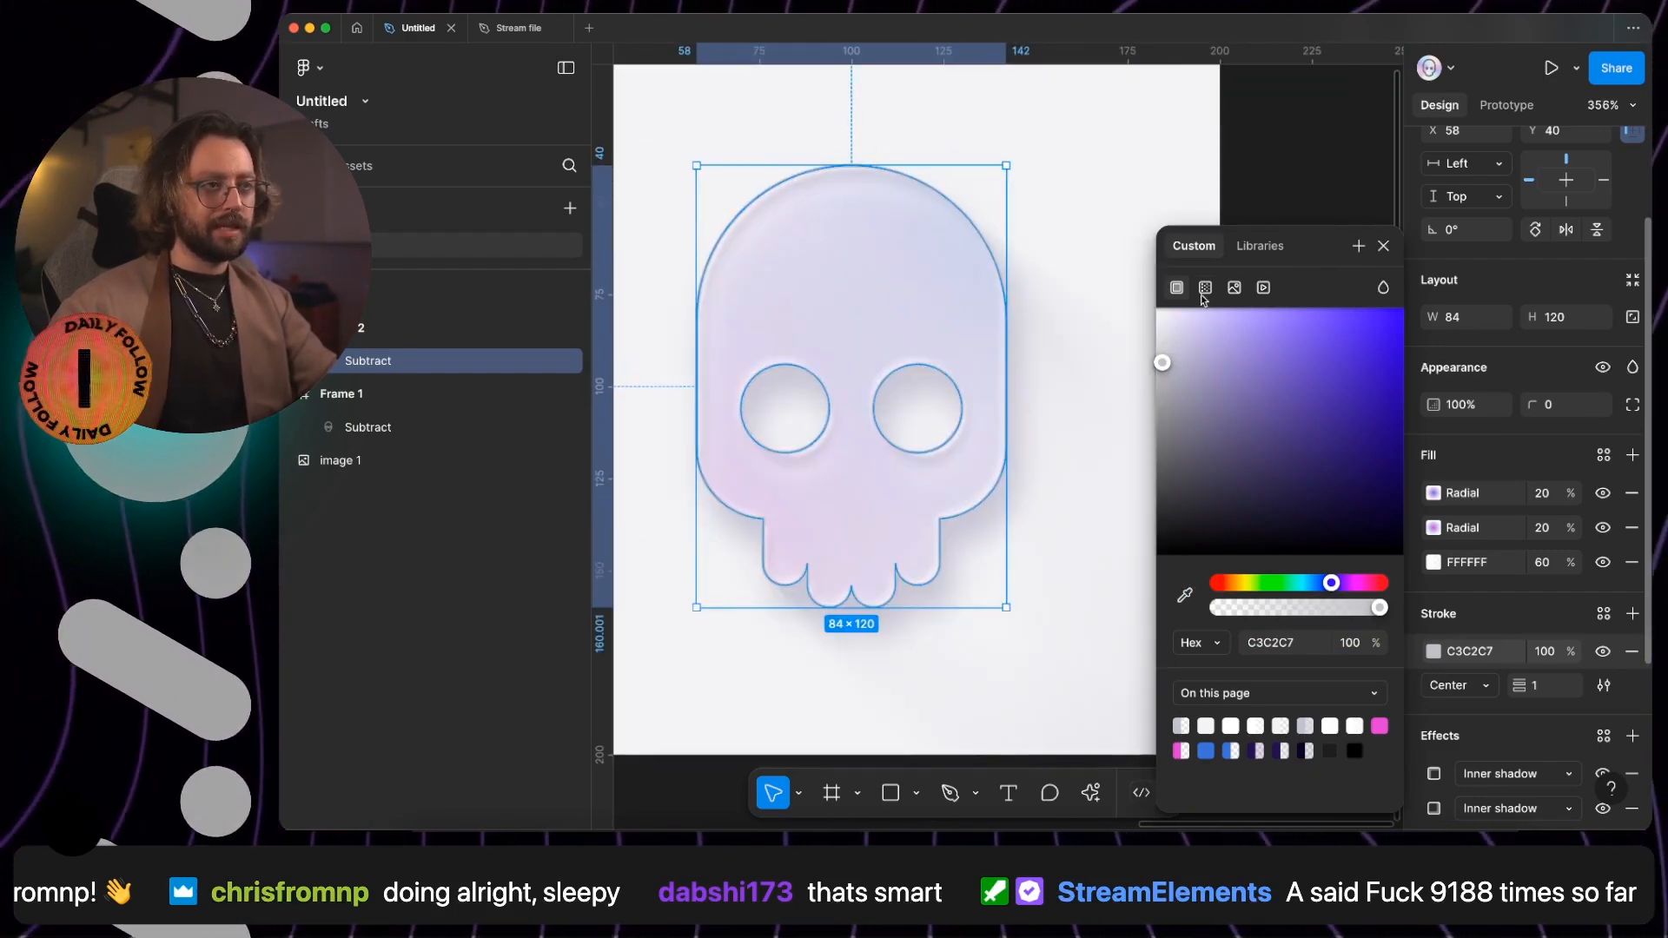
click(1205, 287)
click(1325, 510)
text(0)
key(Return)
drag(852, 186, 755, 209)
drag(852, 605, 980, 549)
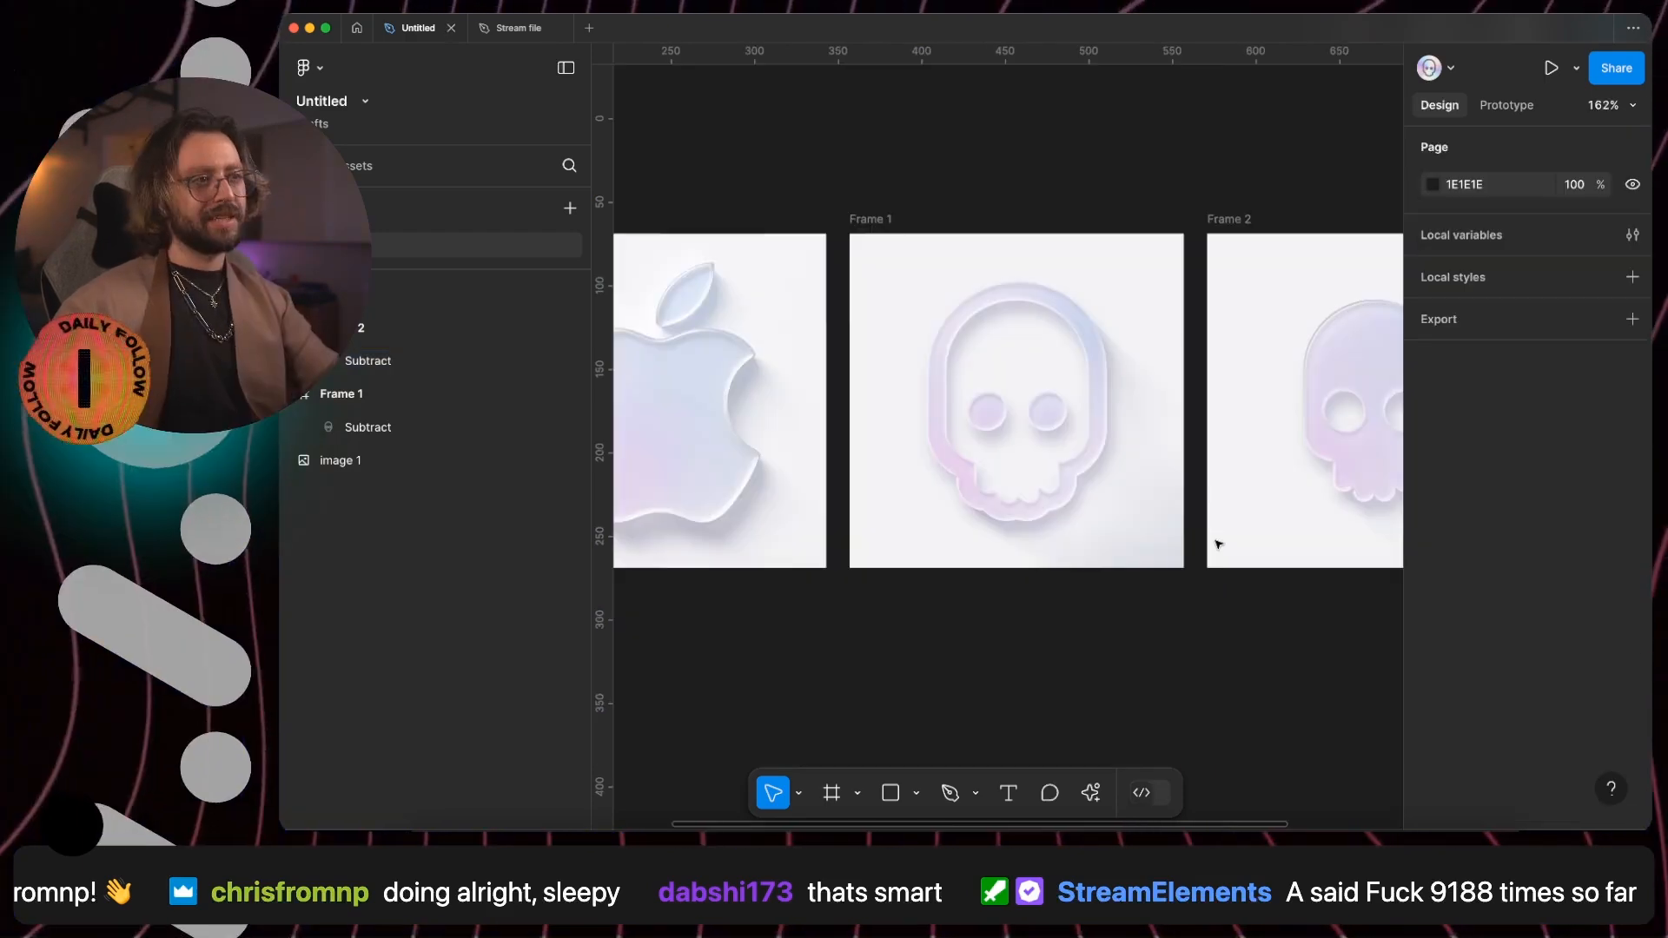
- Examine the solid skull's edge up close against the reference apple's edge with the interface hidden
key(super+backslash)
scroll(1218, 545, up, 2)
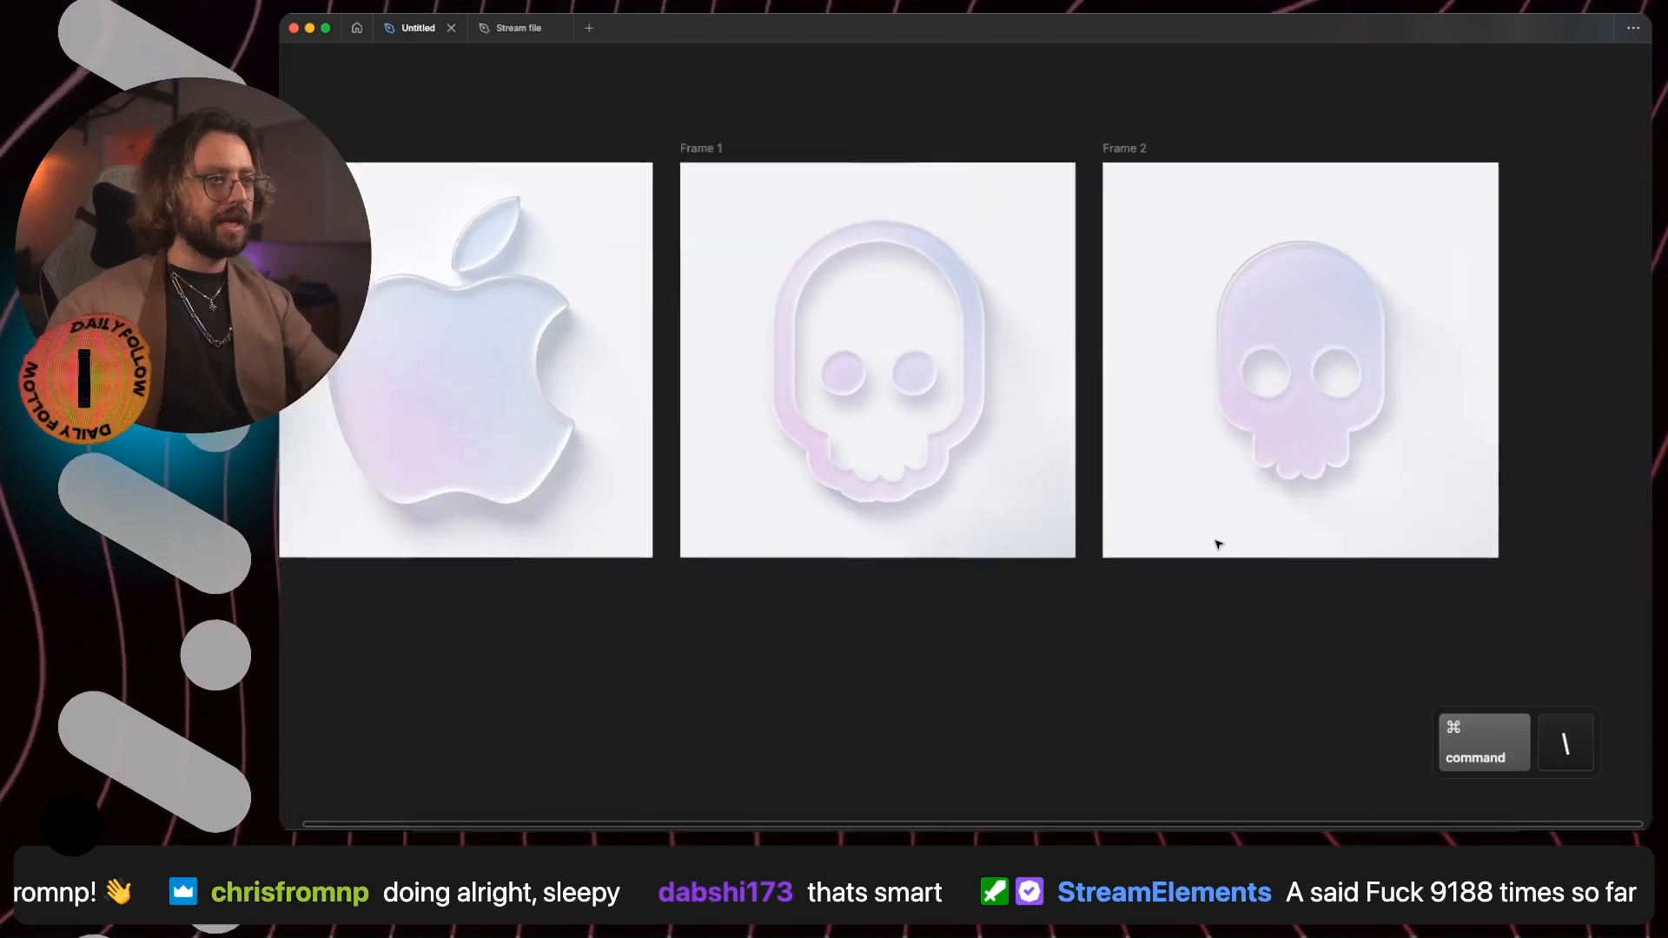
scroll(1218, 545, up, 1)
scroll(1218, 545, left, 2)
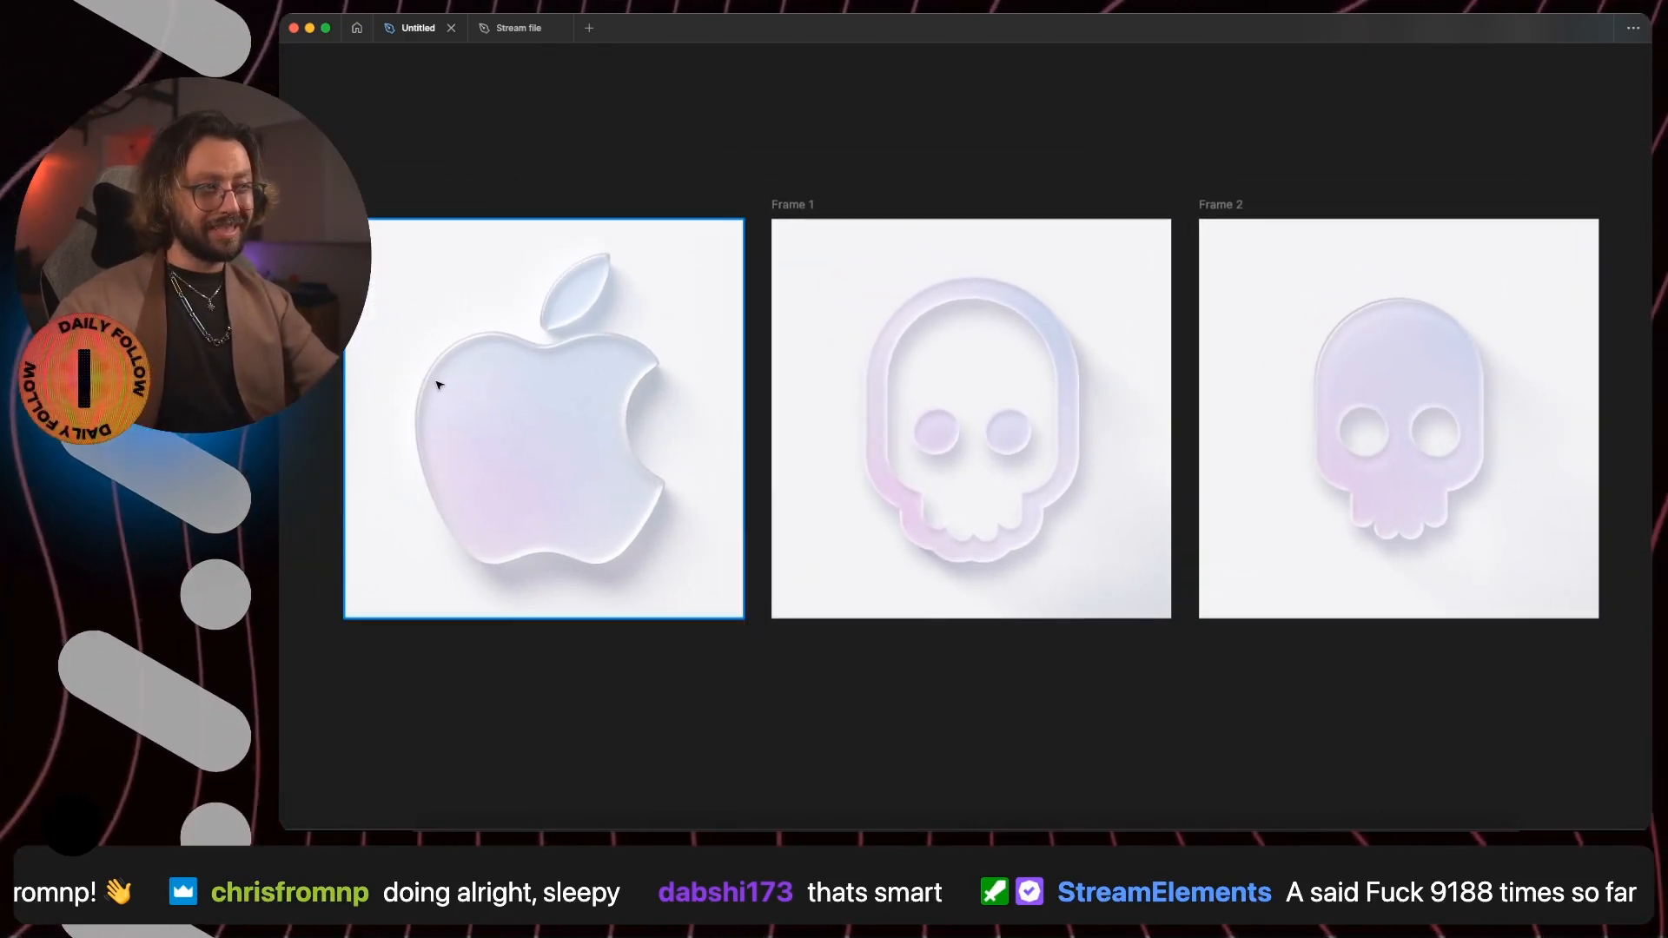
scroll(426, 372, up, 5)
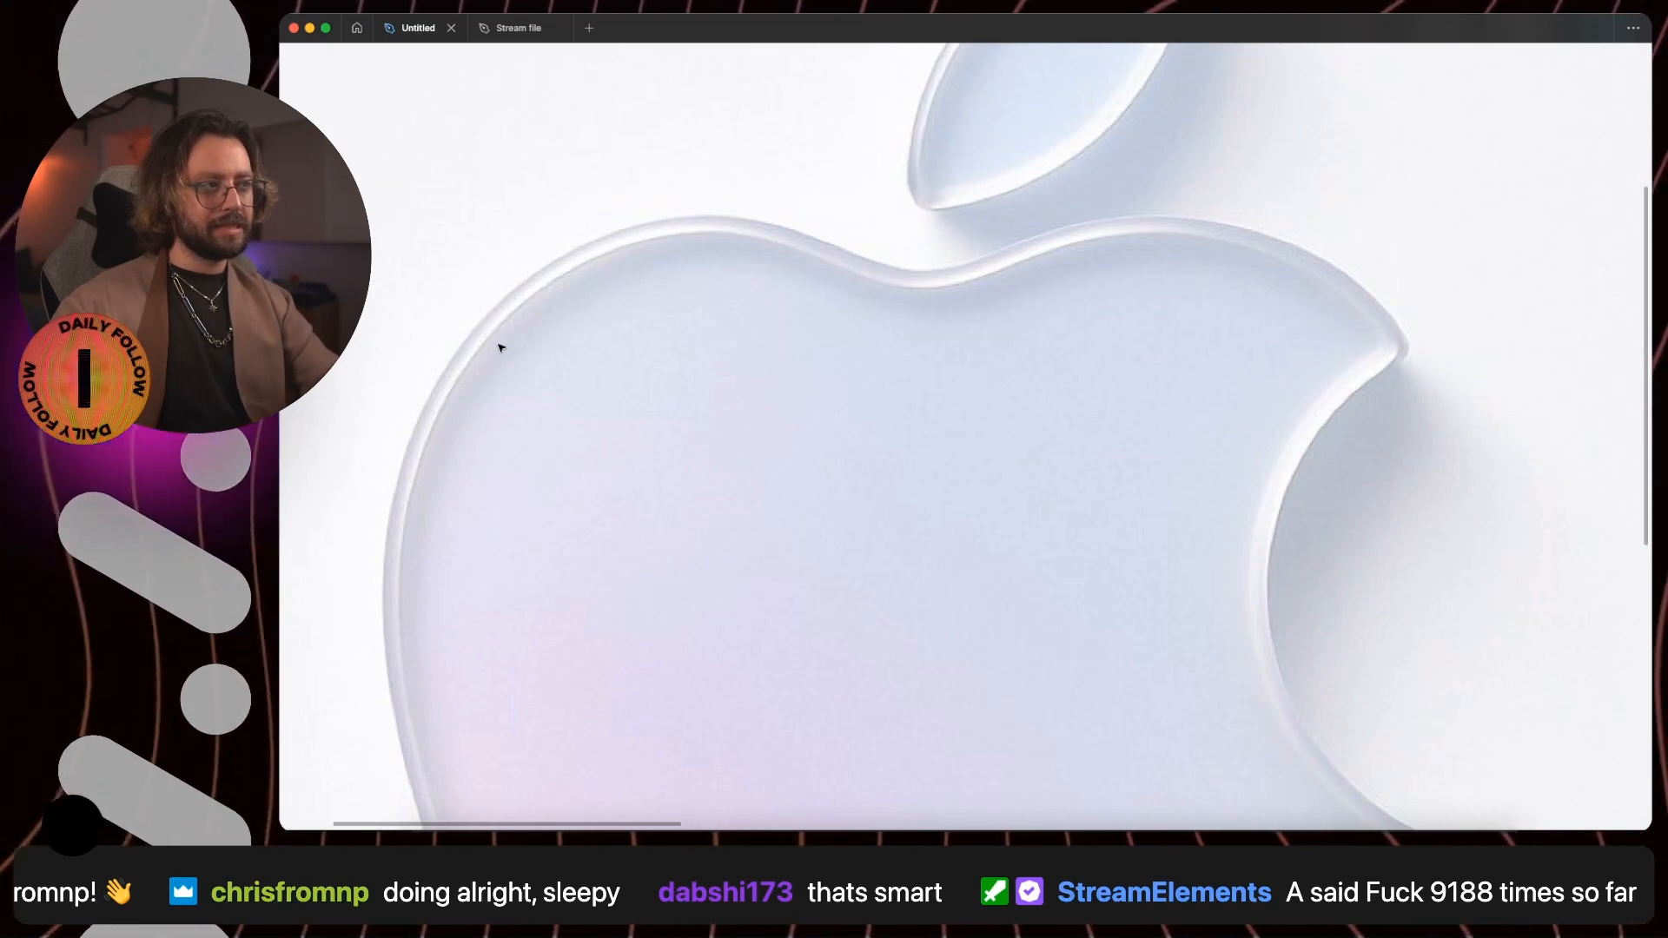
scroll(507, 346, up, 5)
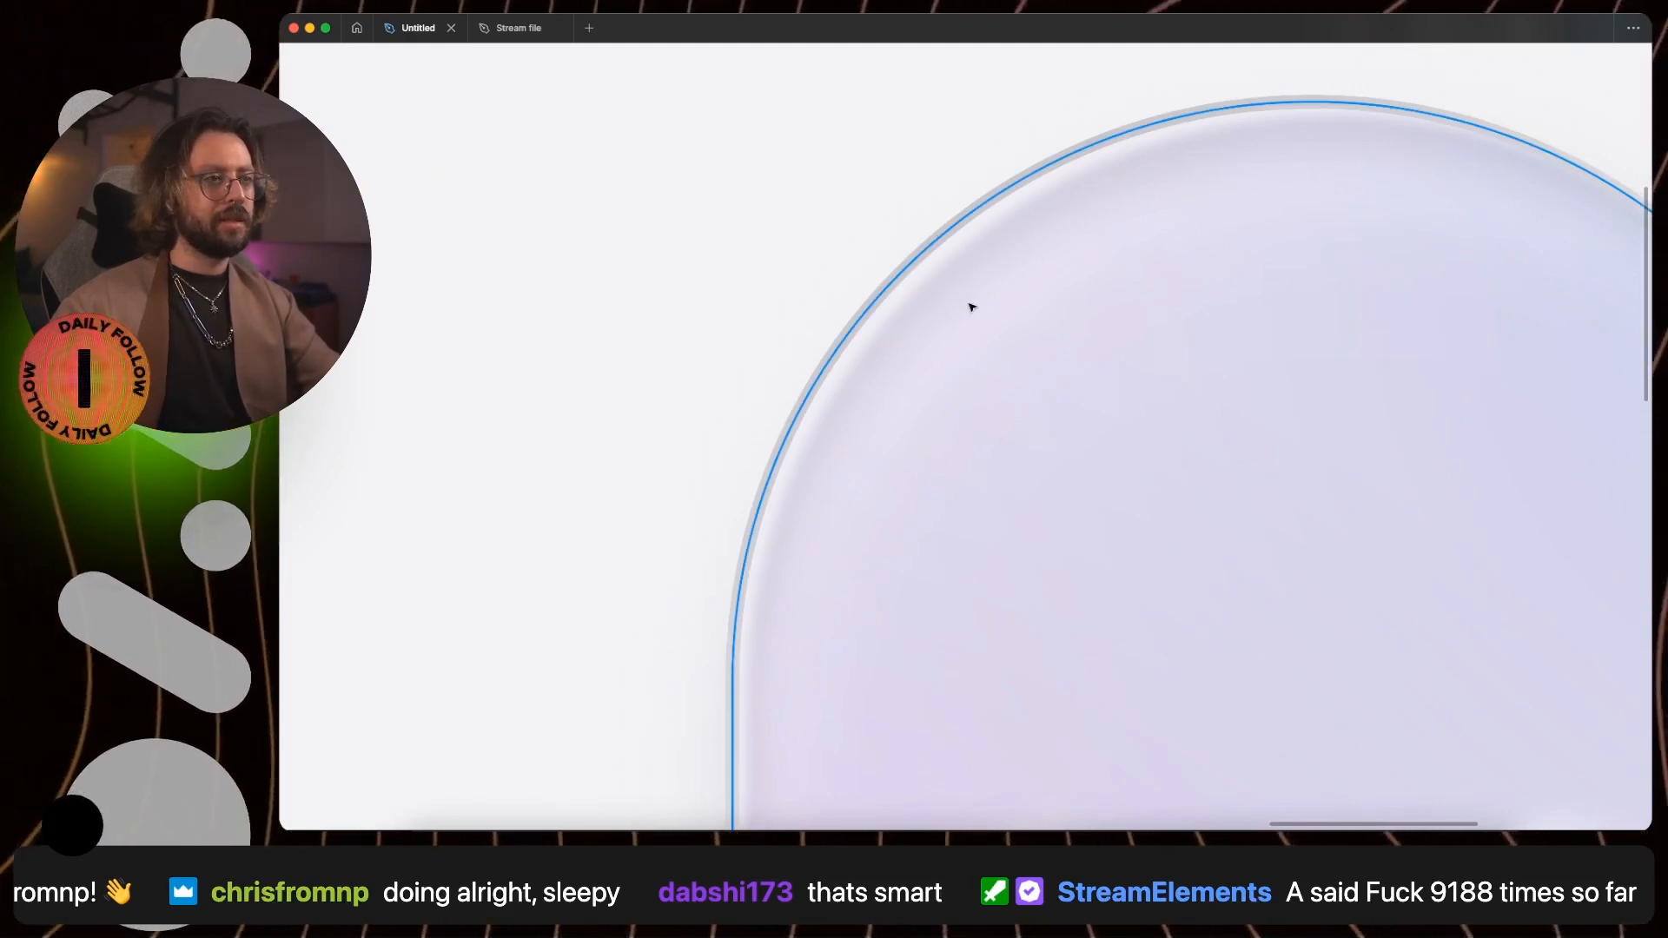
scroll(969, 305, down, 5)
click(1301, 565)
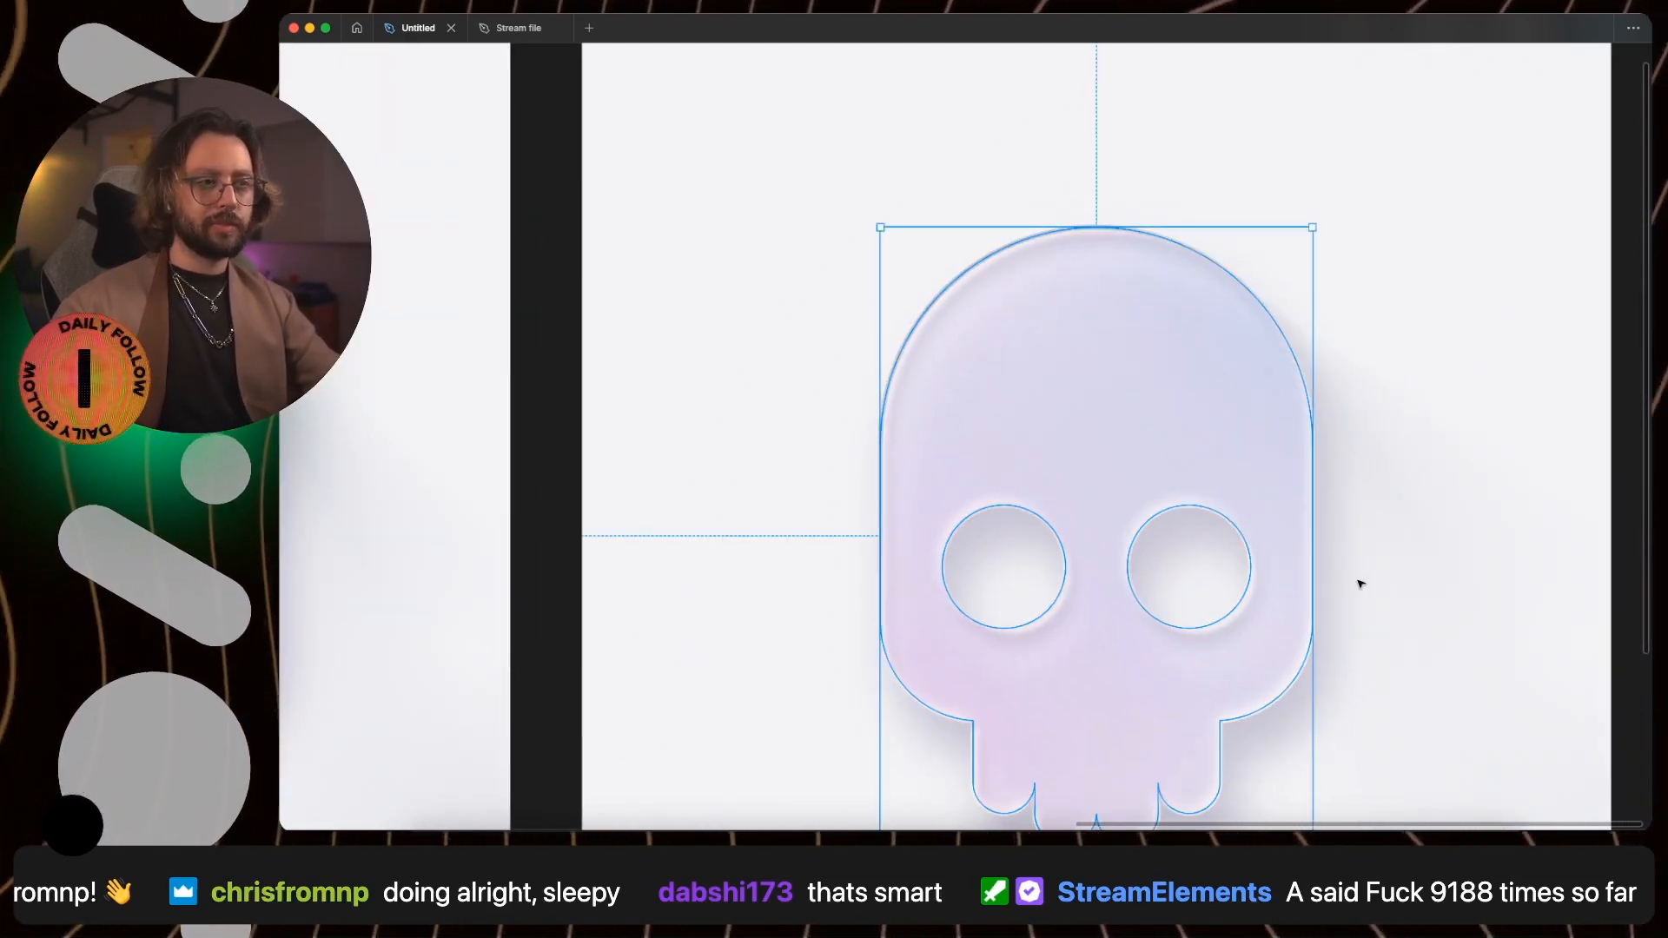
- Set the solid skull's stroke weight to 0.5 and view its edge unselected
key(super+backslash)
scroll(1538, 547, down, 5)
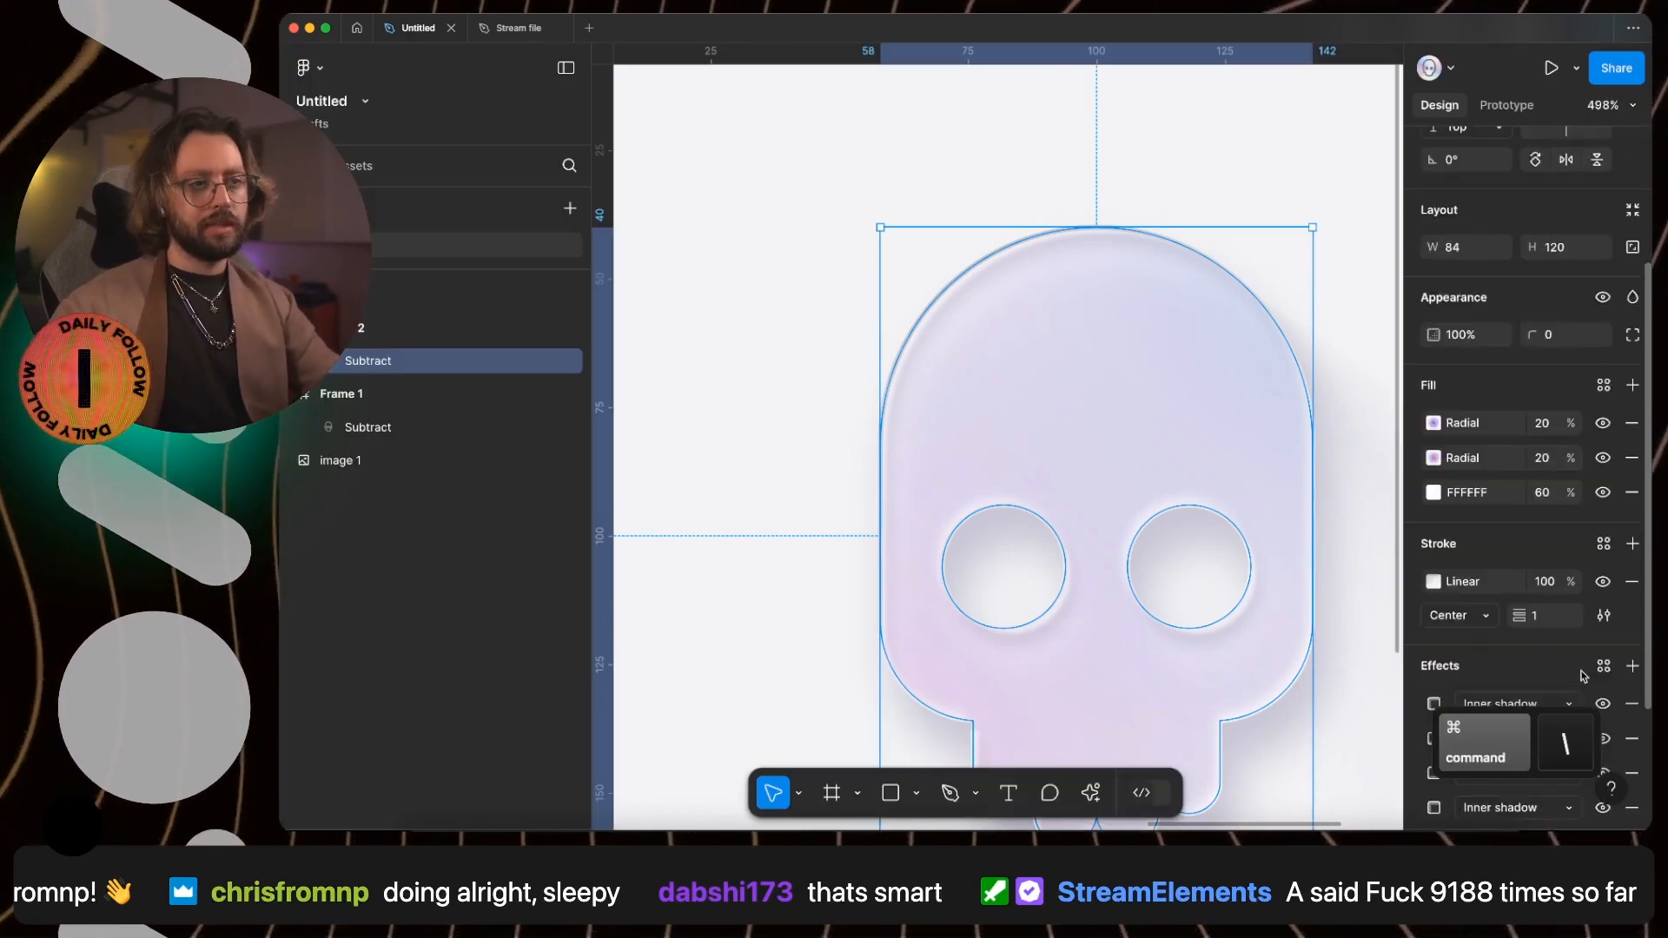
key(BackSpace)
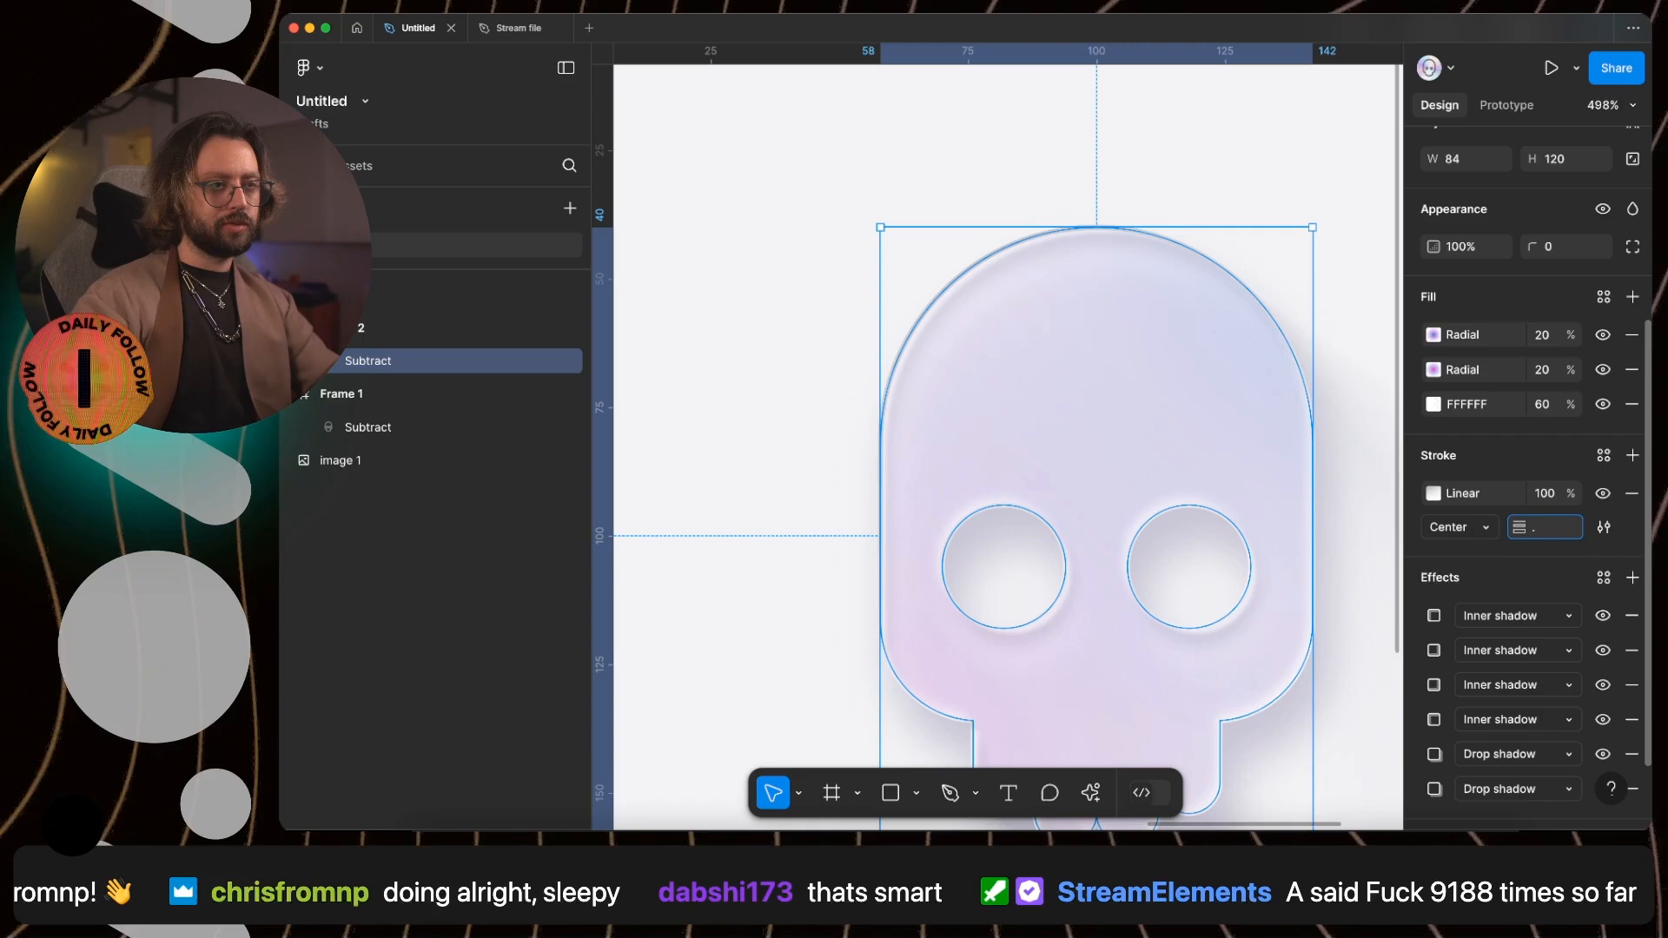
text(.5)
key(Return)
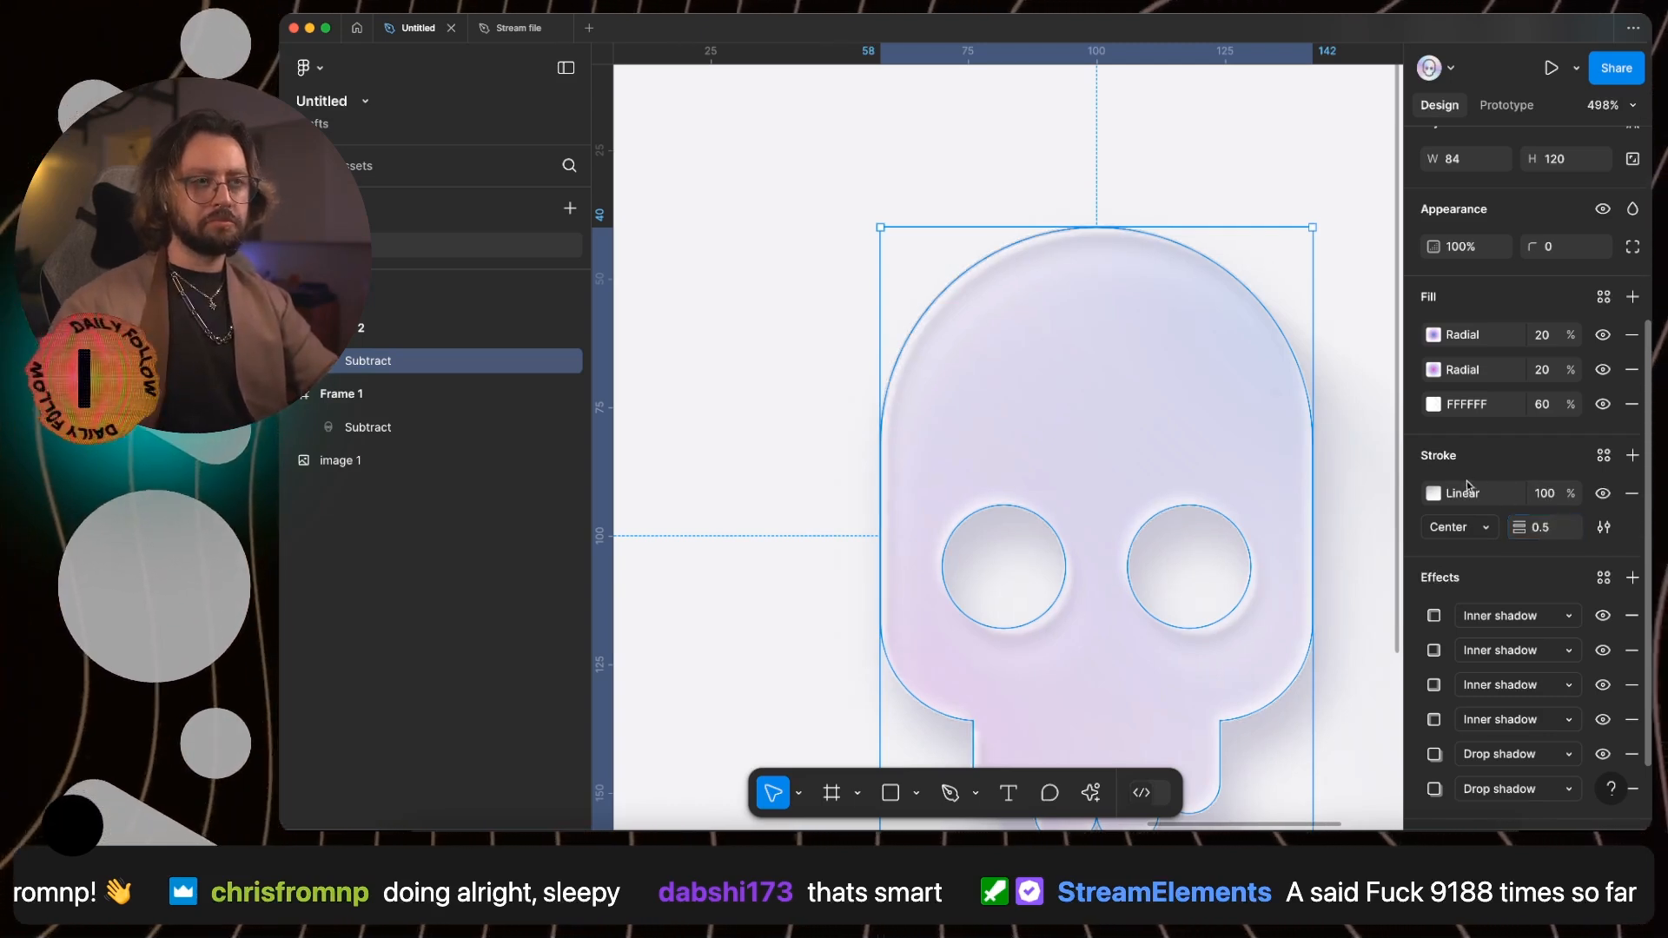
click(1368, 485)
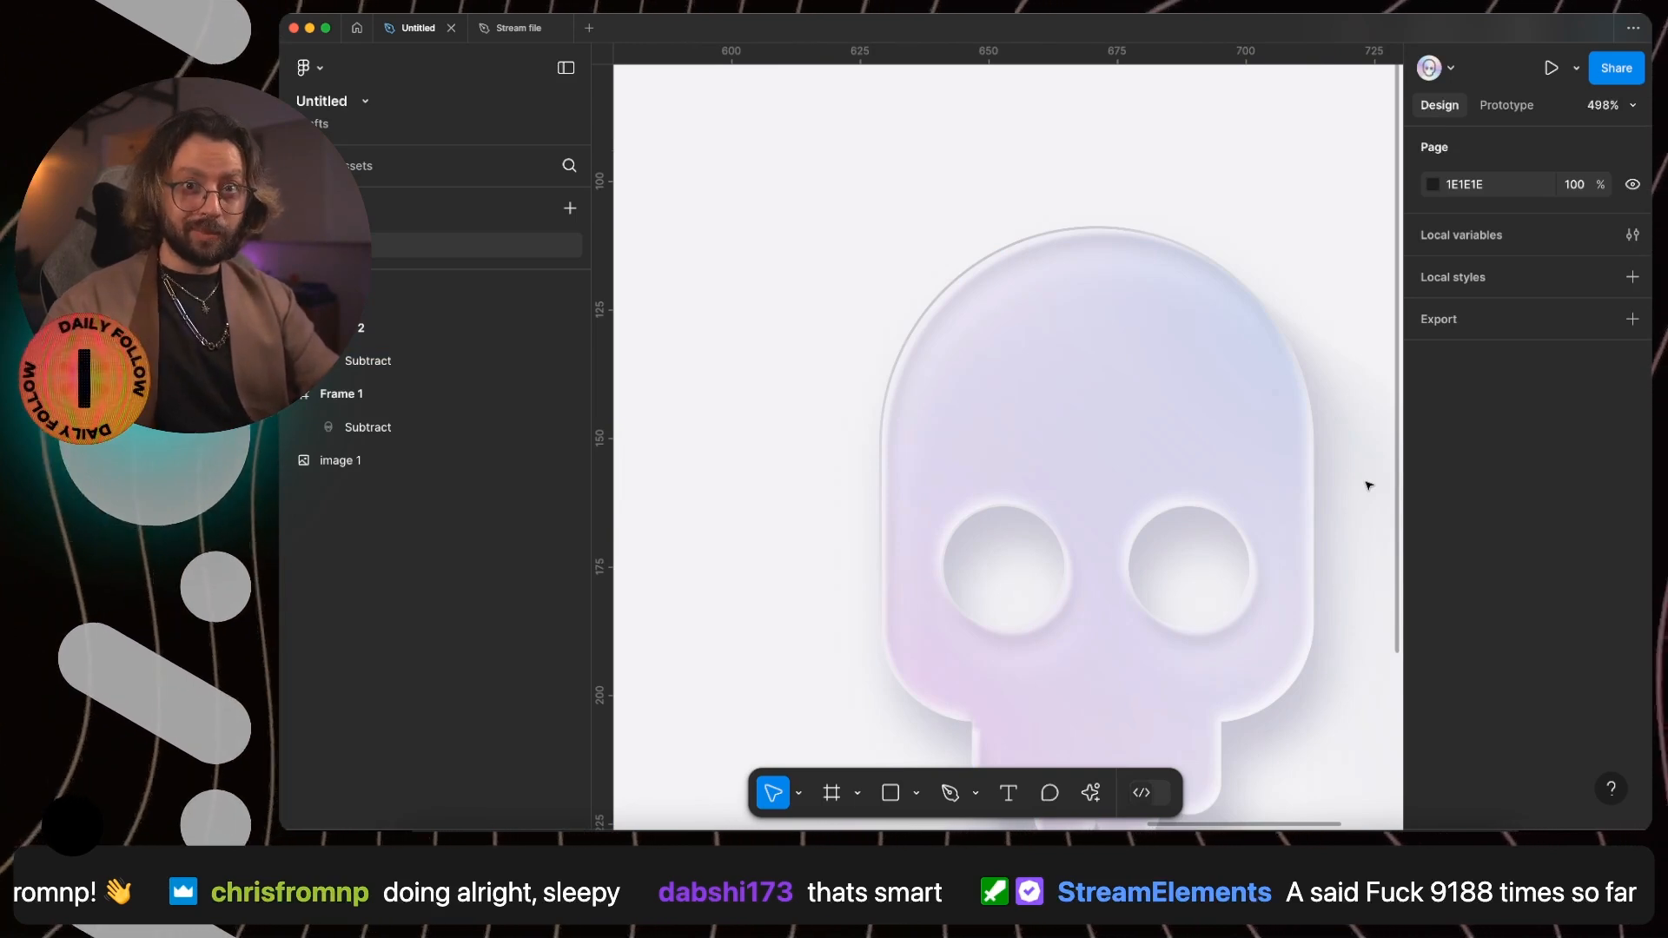
- Duplicate the solid skull in place and remove all fills and shadow effects from the copy, keeping only its gradient stroke
scroll(1290, 371, down, 3)
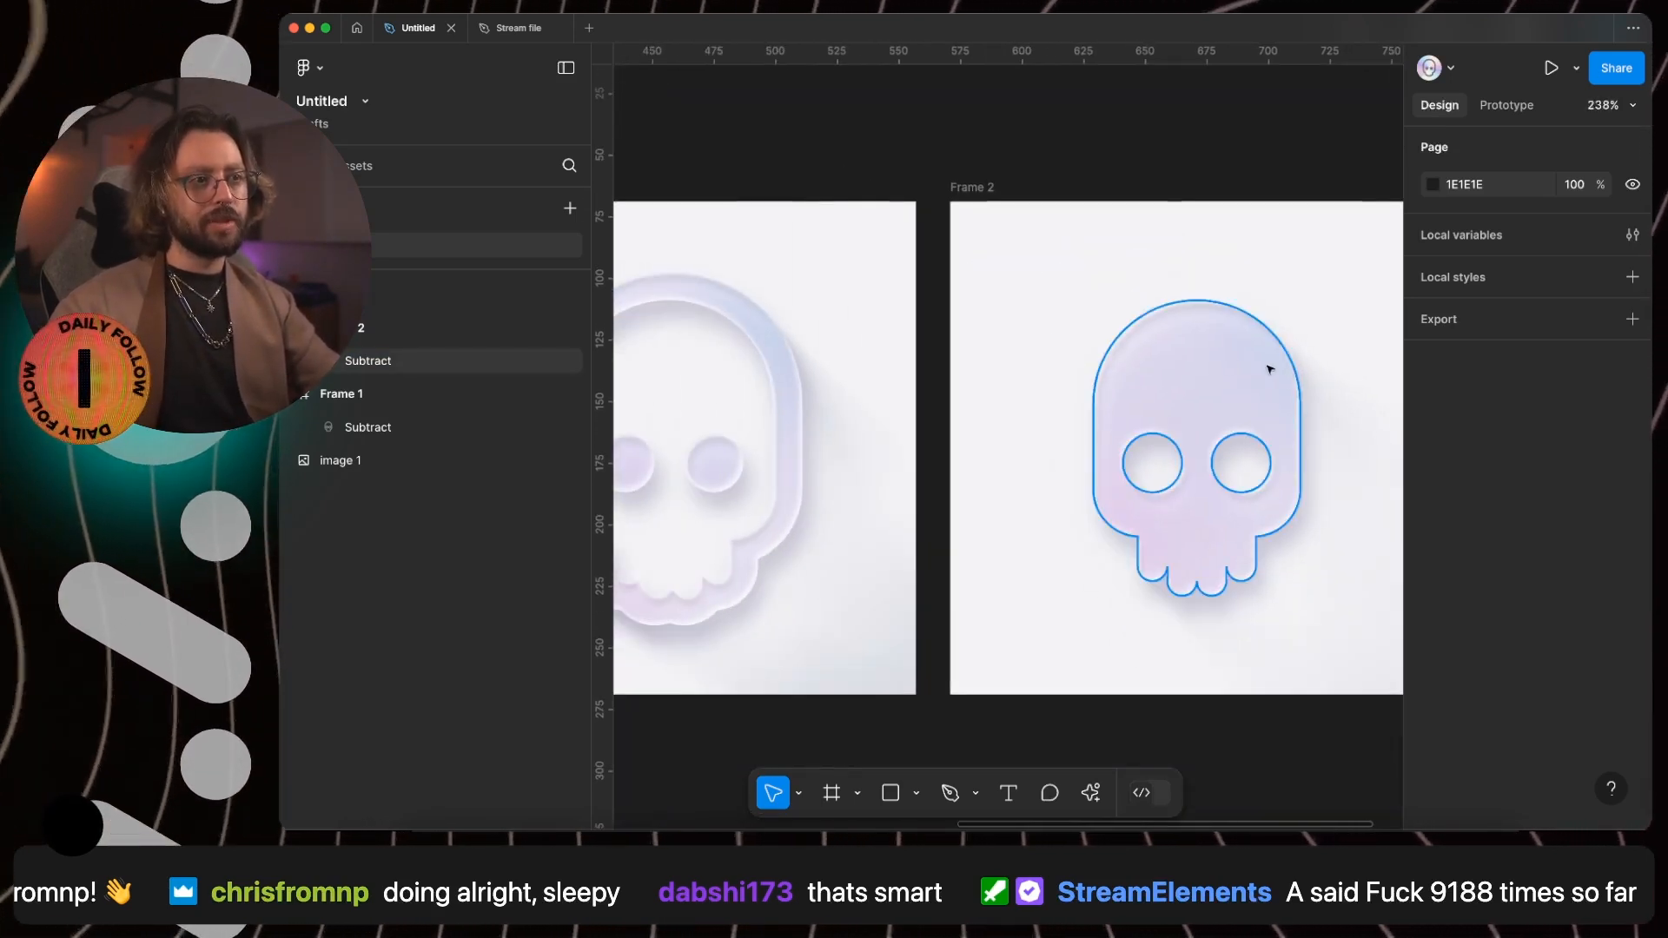
click(1217, 357)
key(super+d)
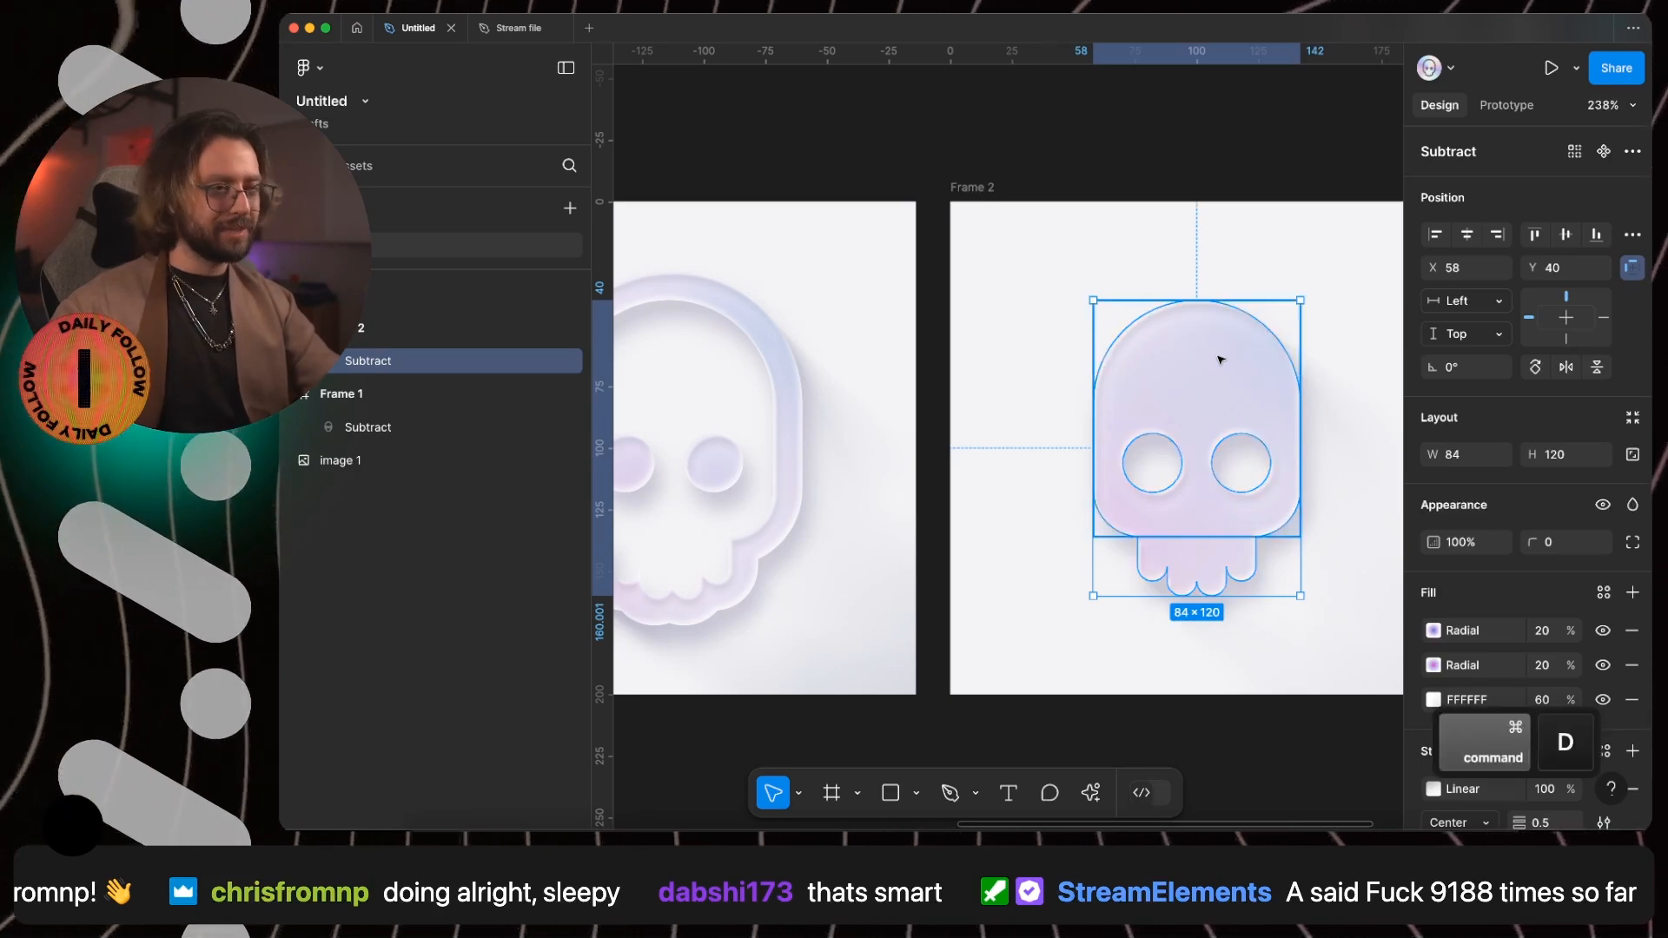
scroll(1564, 576, down, 3)
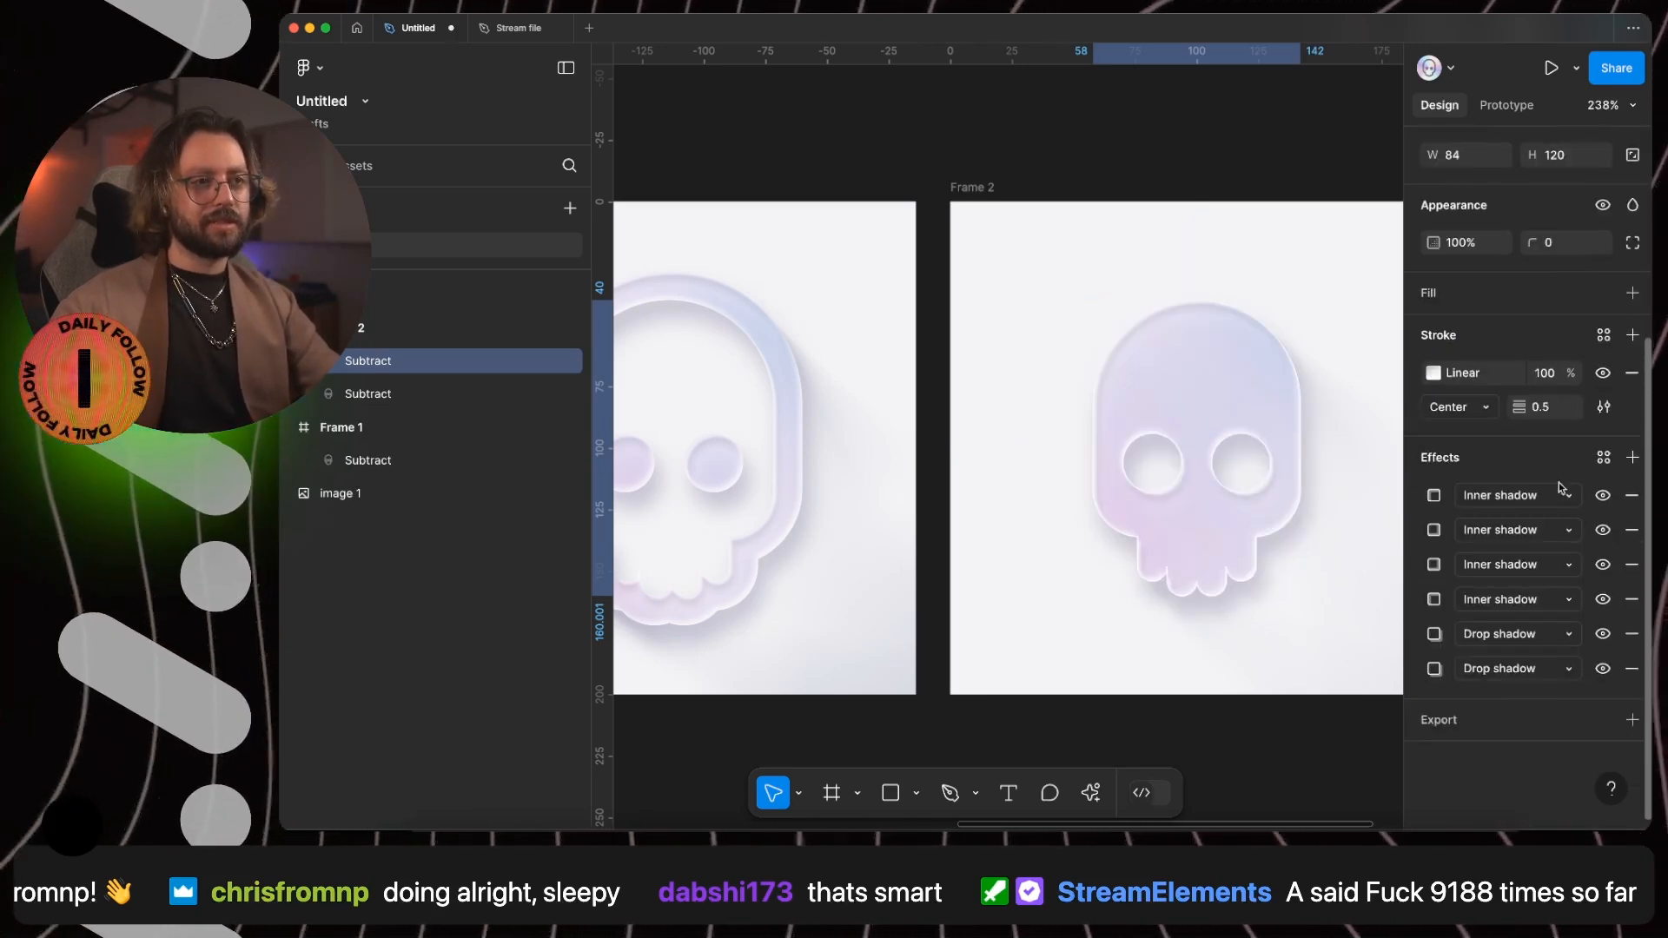
click(1634, 494)
click(1633, 494)
click(1633, 495)
click(1633, 495)
click(1633, 494)
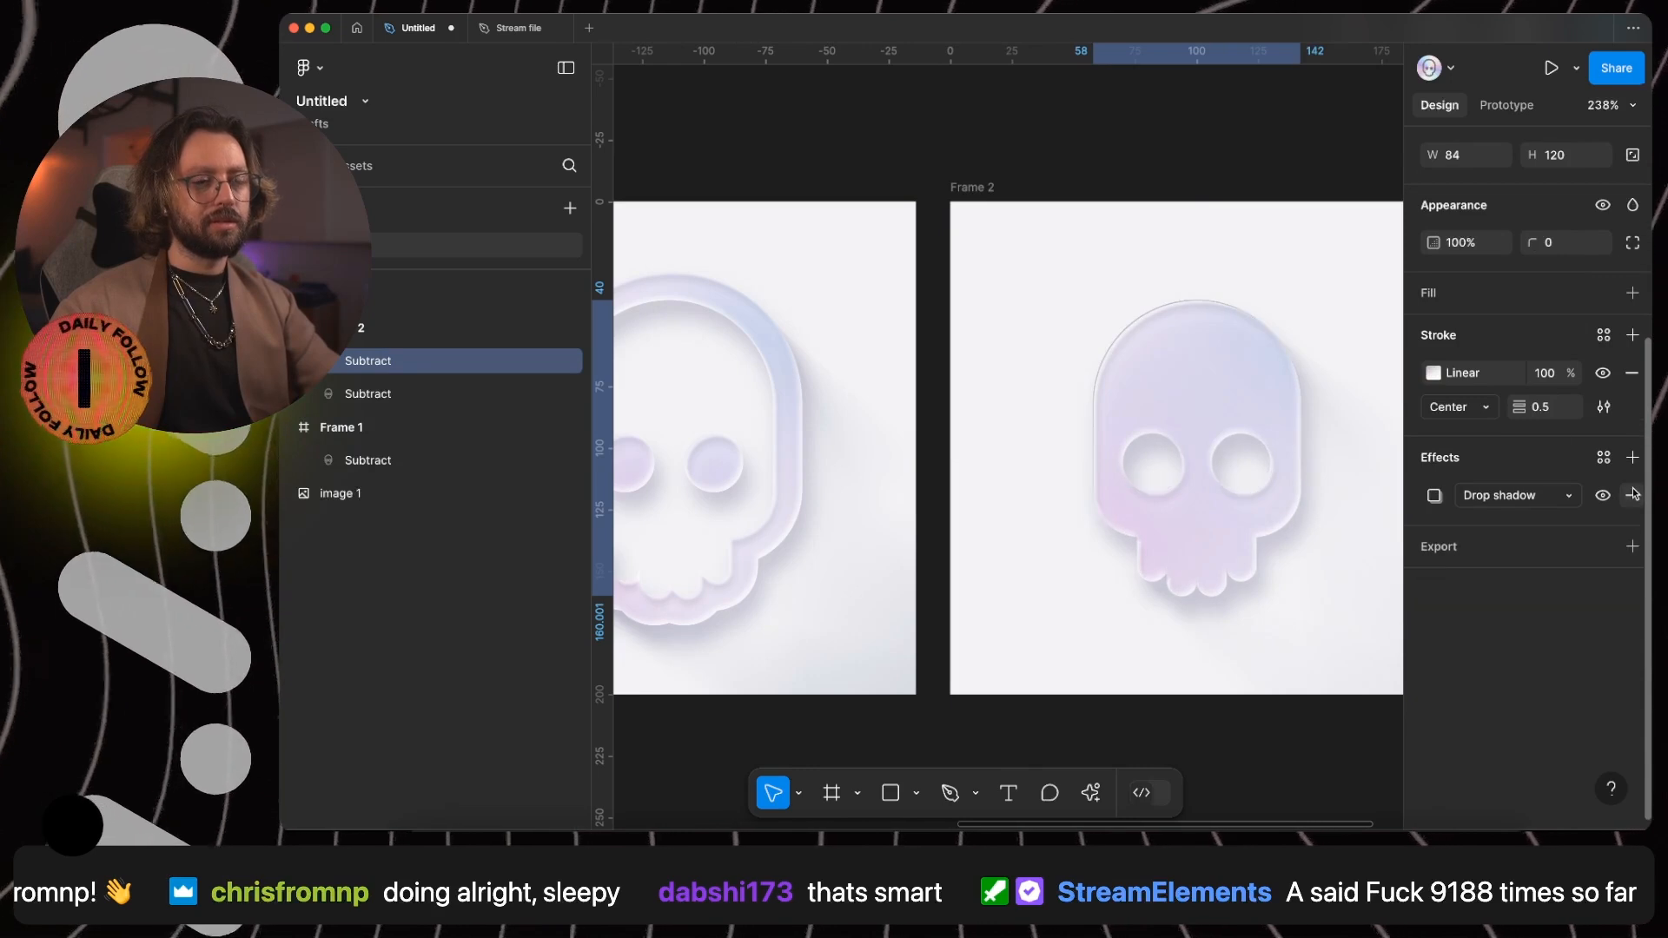
click(1633, 494)
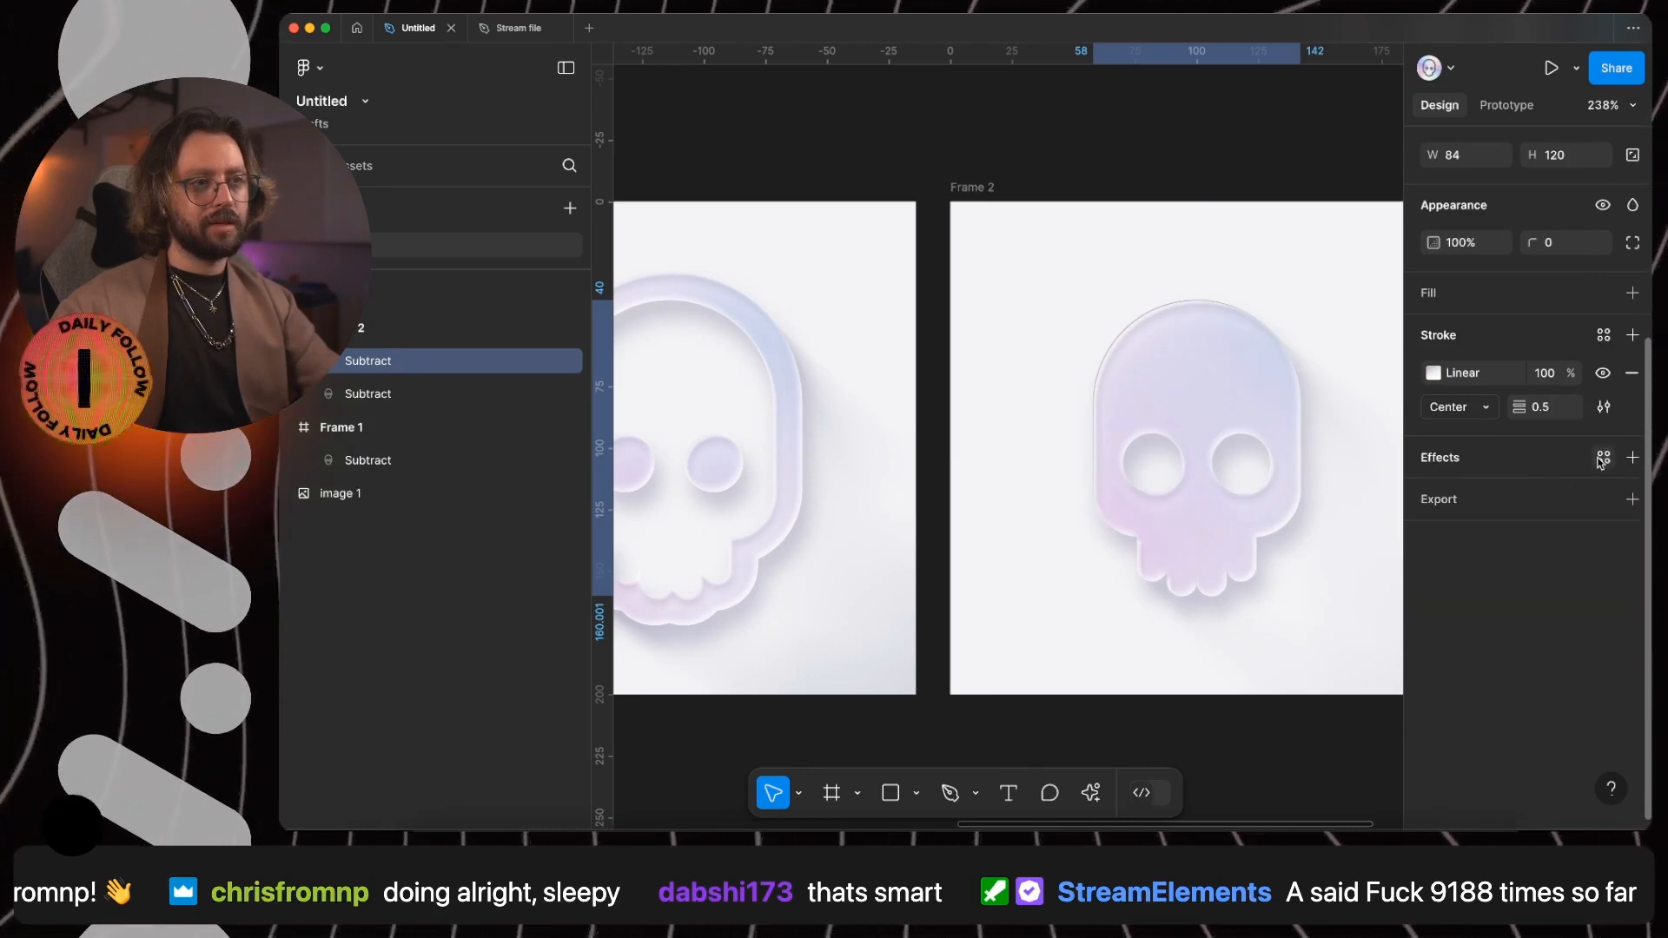
- Add a layer blur effect to the stroke-only skull copy and set its stroke weight to 1
click(1603, 458)
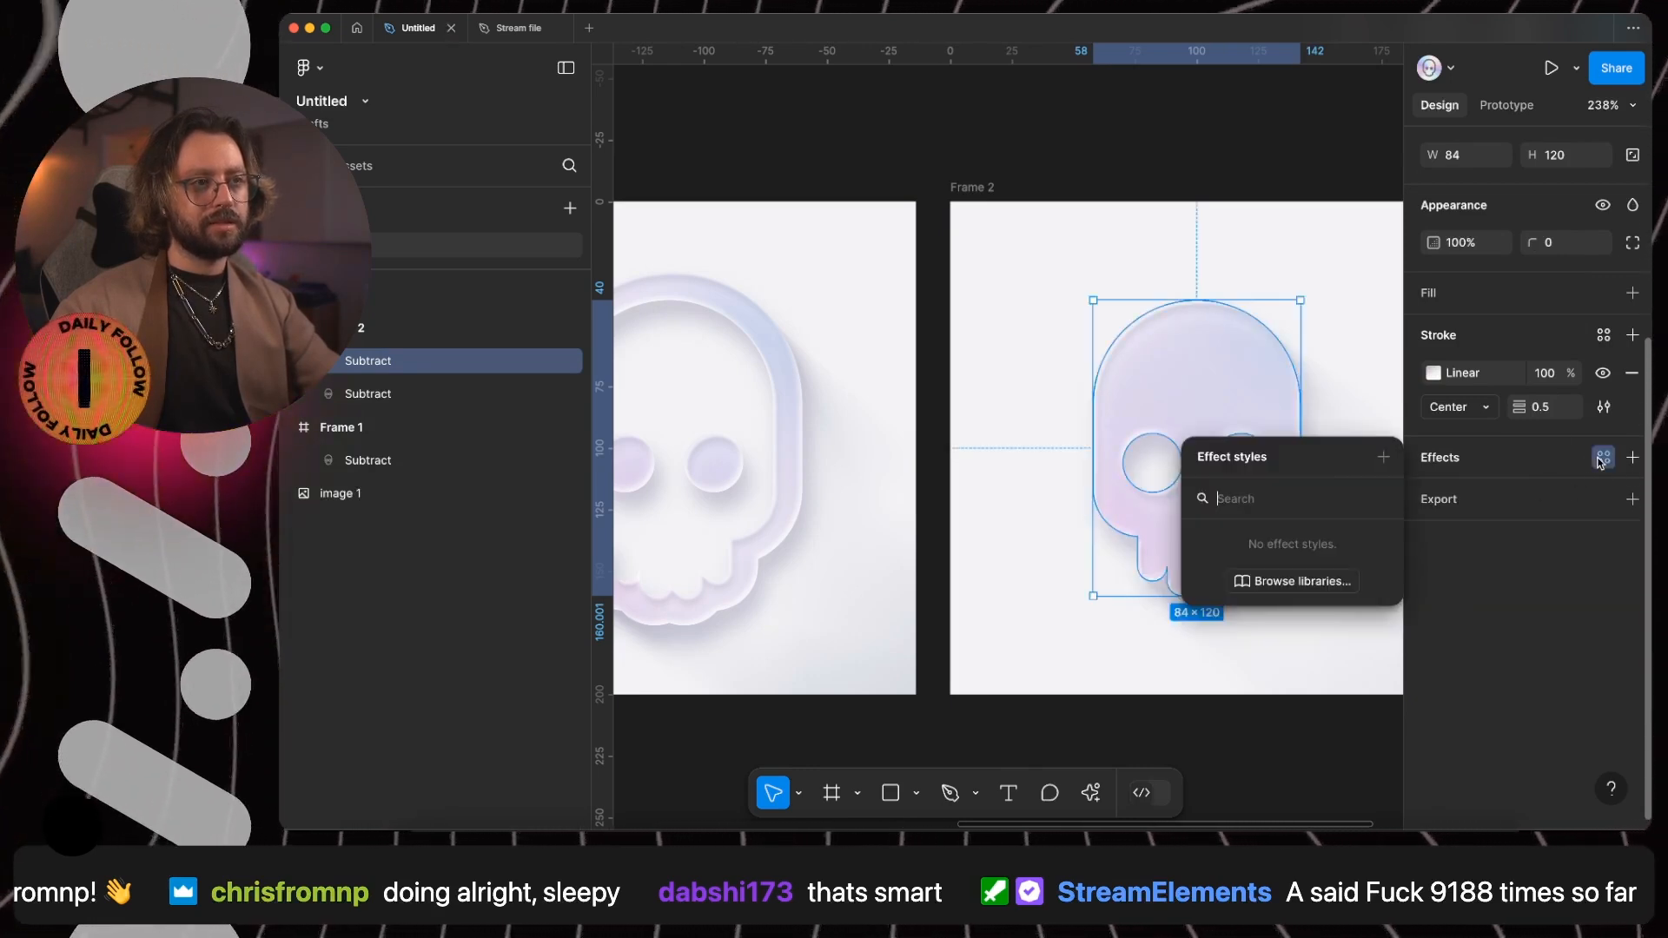
click(1516, 460)
click(1450, 467)
click(1494, 491)
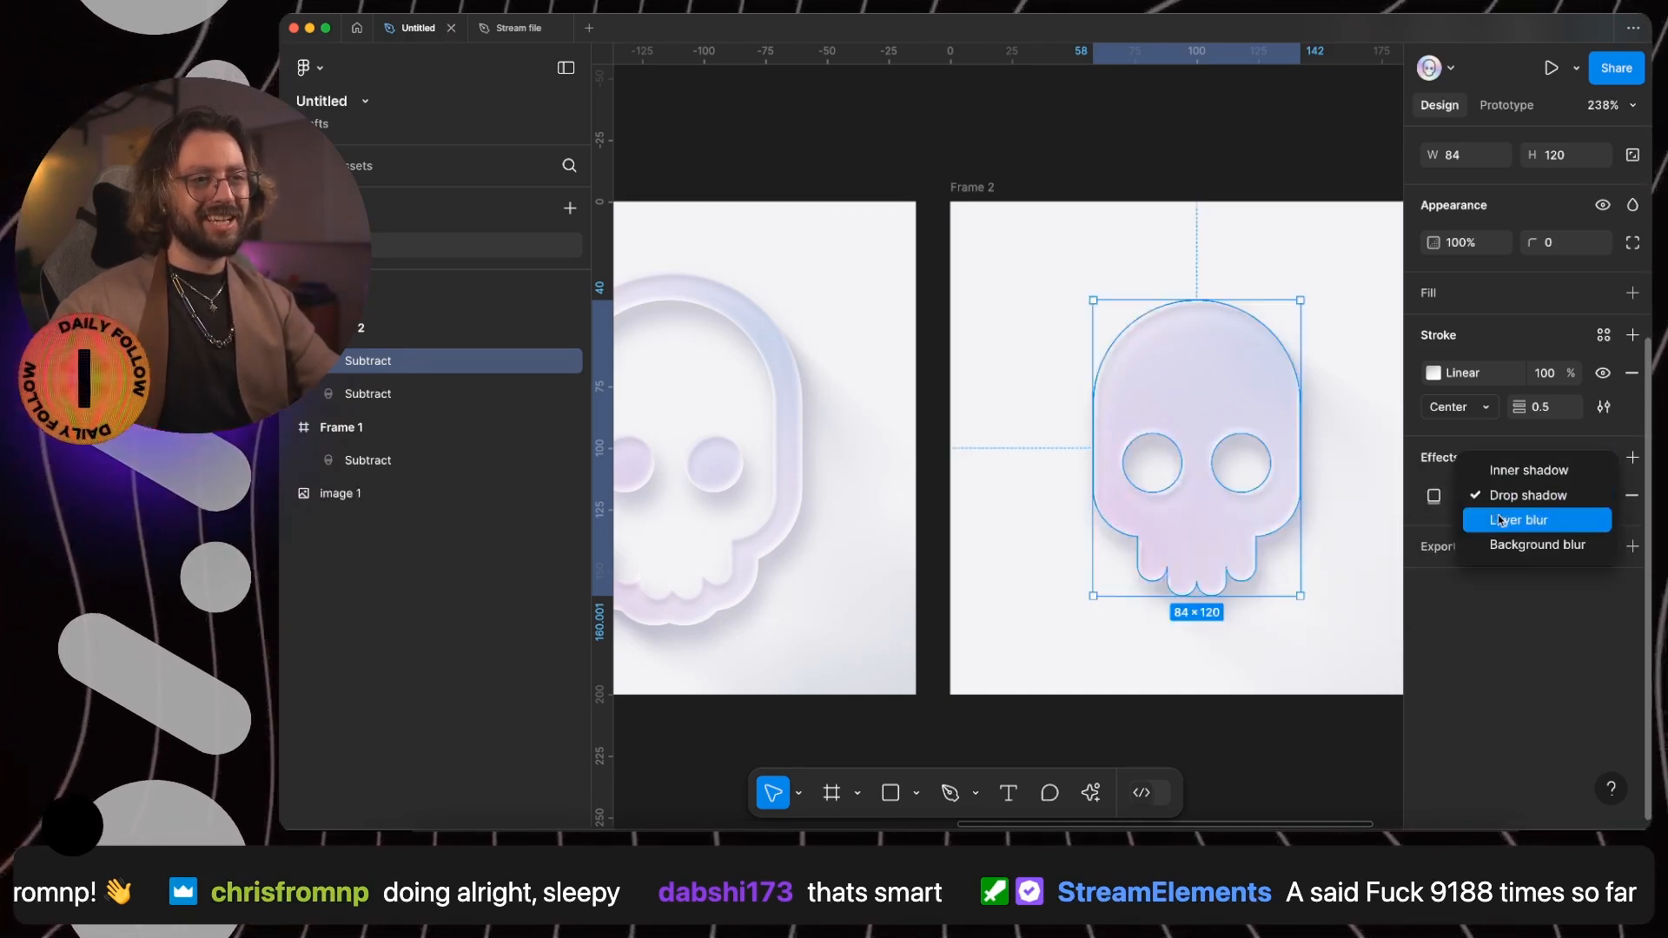
click(1500, 519)
click(1553, 410)
text(1)
key(Return)
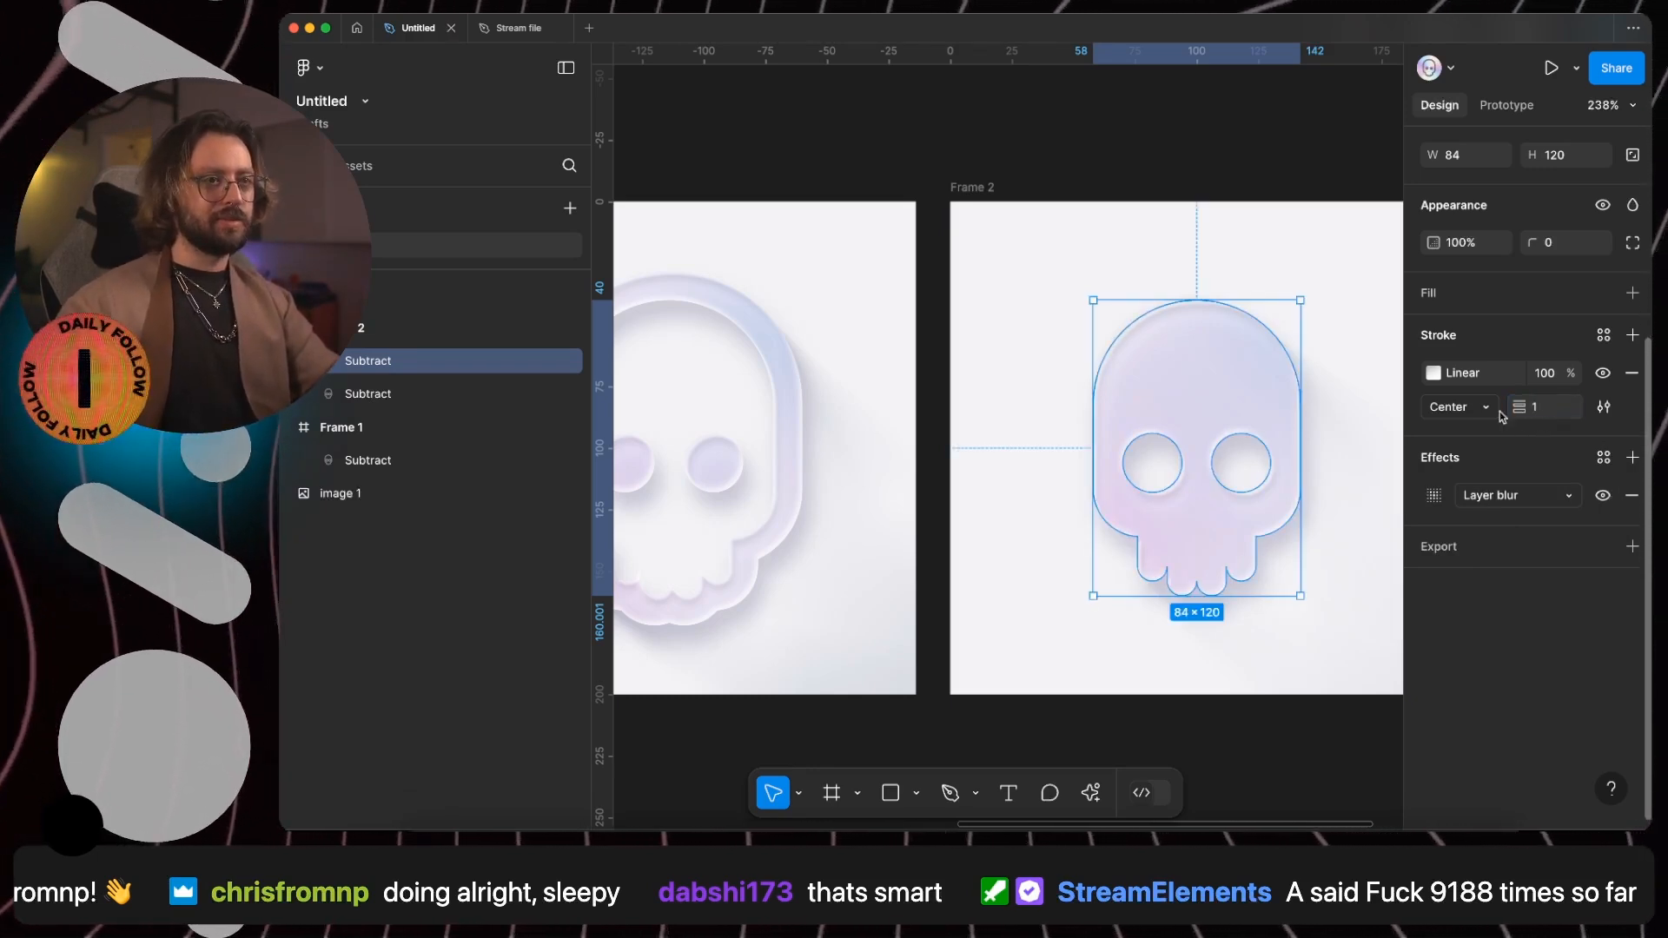
- Reduce the layer blur amount on the stroke-only skull copy and check the softened edge up close
click(1434, 495)
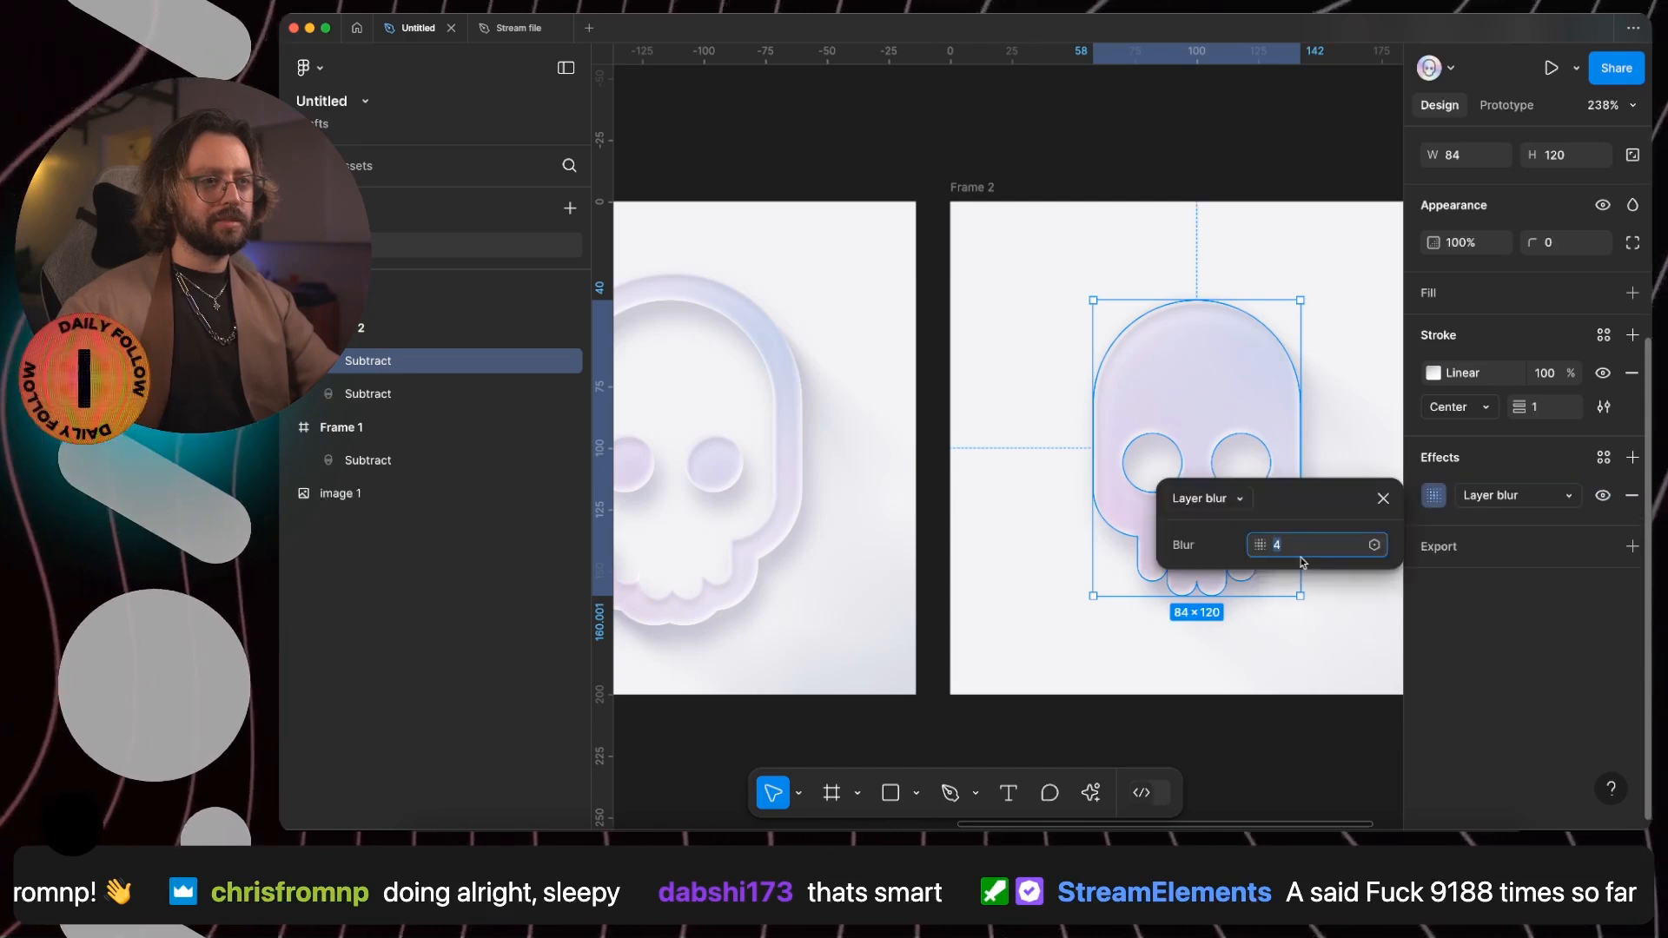
scroll(1139, 316, up, 10)
click(1318, 420)
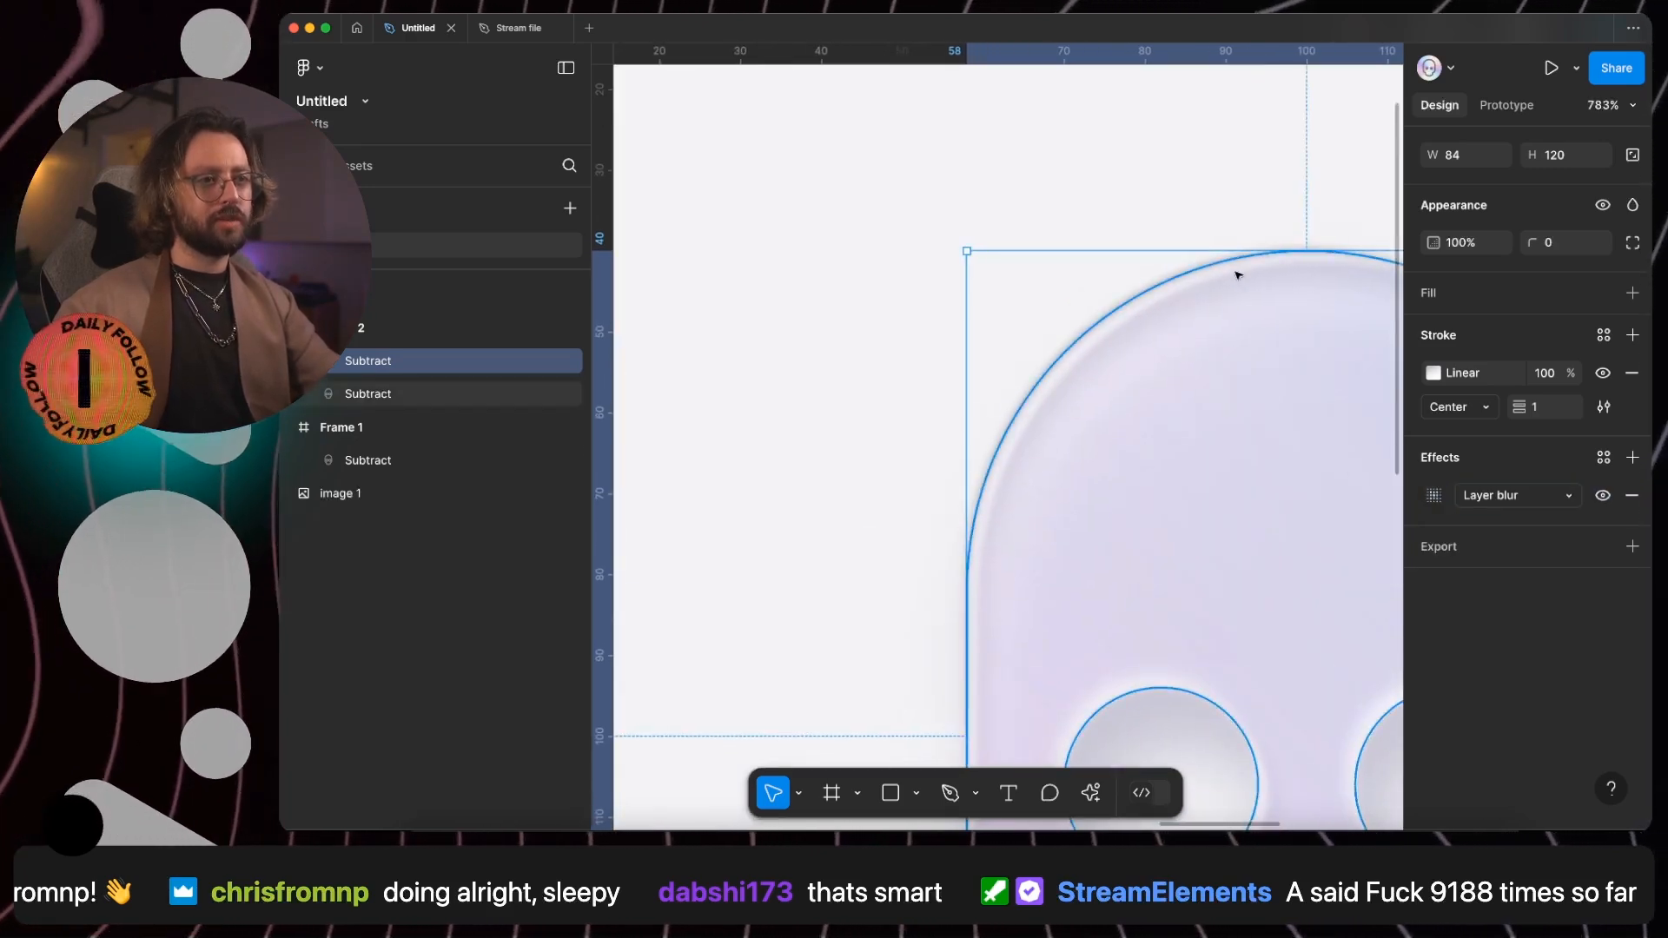
click(1168, 163)
scroll(912, 239, down, 5)
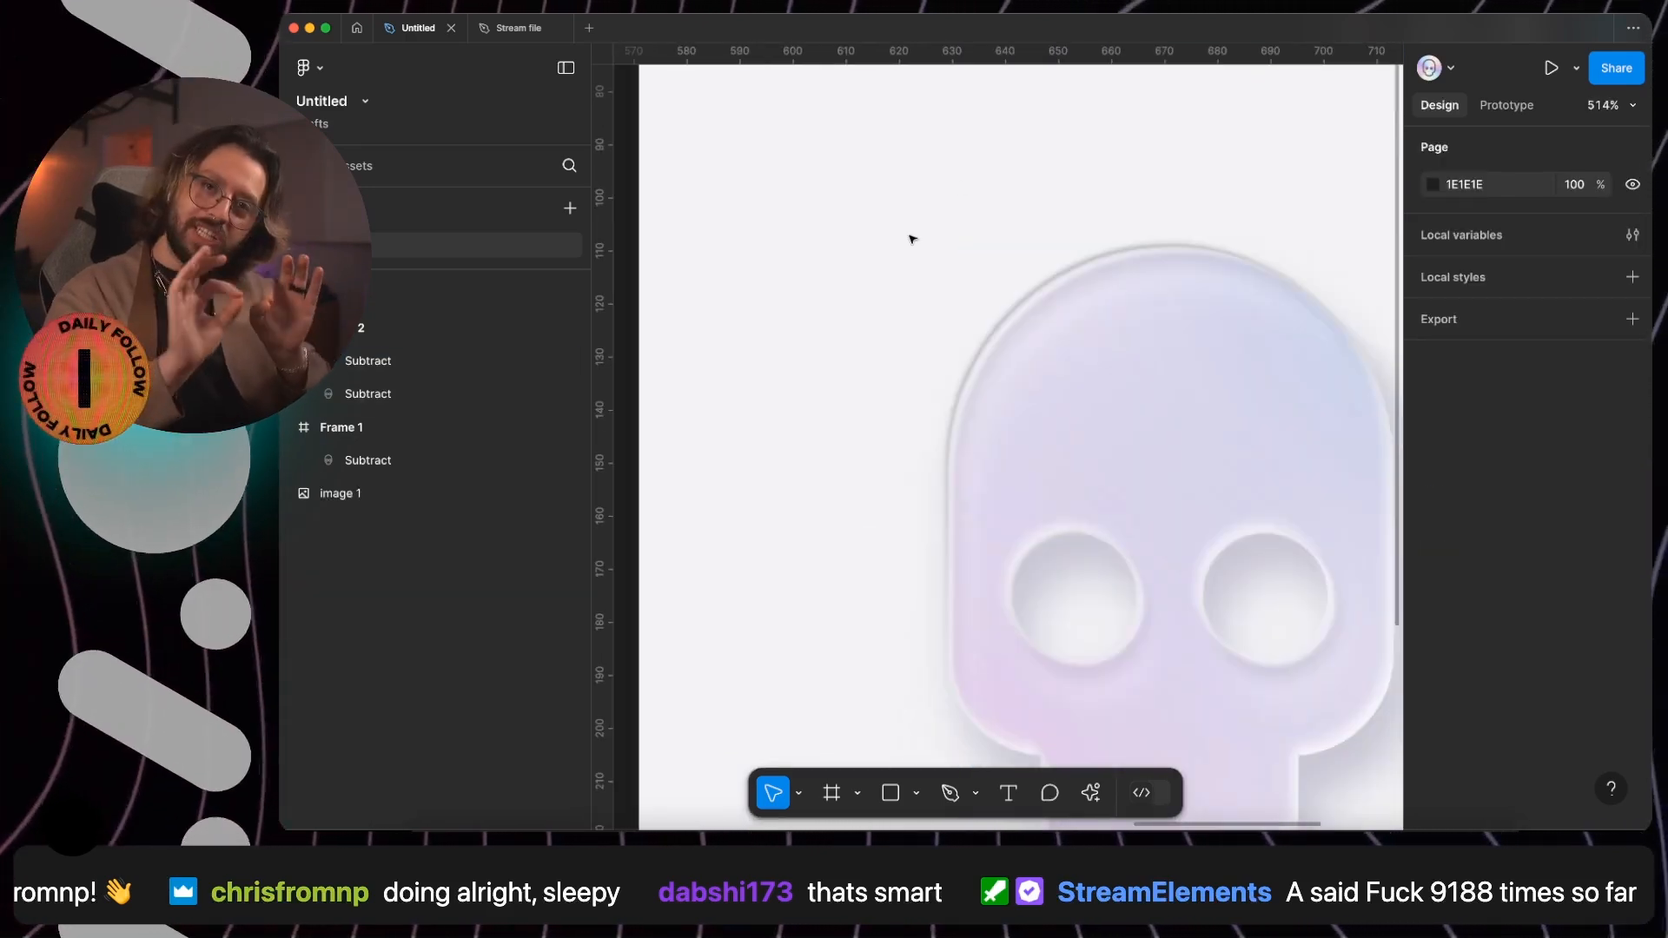
- Remove the linear gradient stroke from the original filled skull beneath the blurred stroke copy
scroll(911, 239, down, 2)
scroll(912, 239, down, 2)
click(1113, 313)
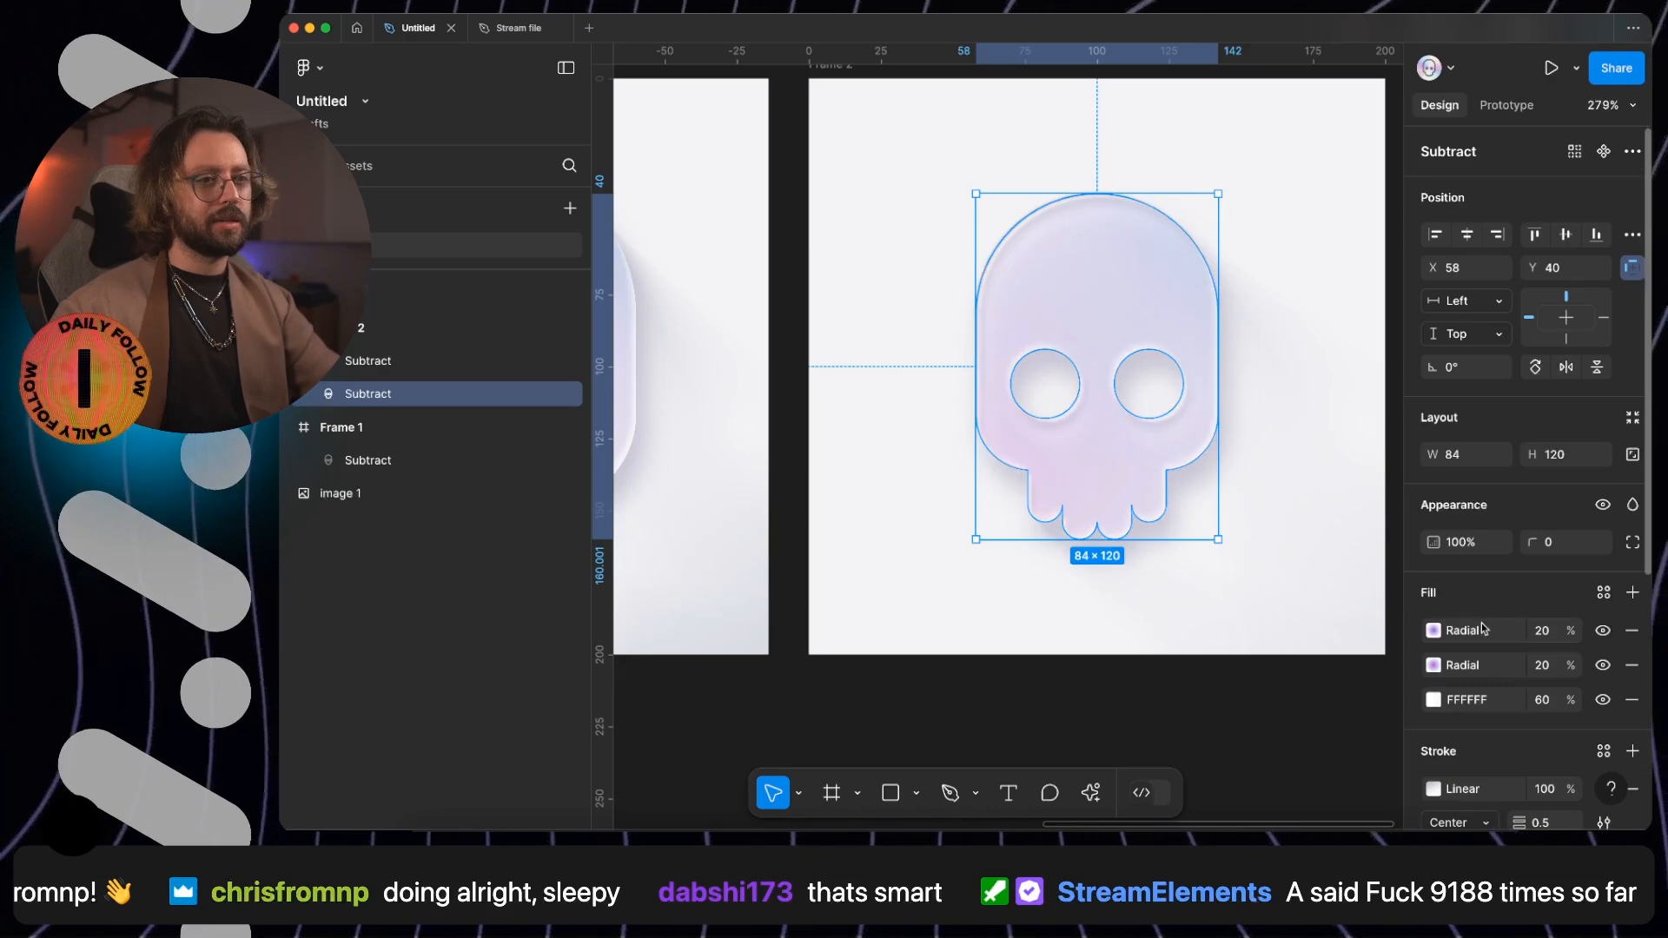
scroll(1571, 722, down, 1)
click(1632, 768)
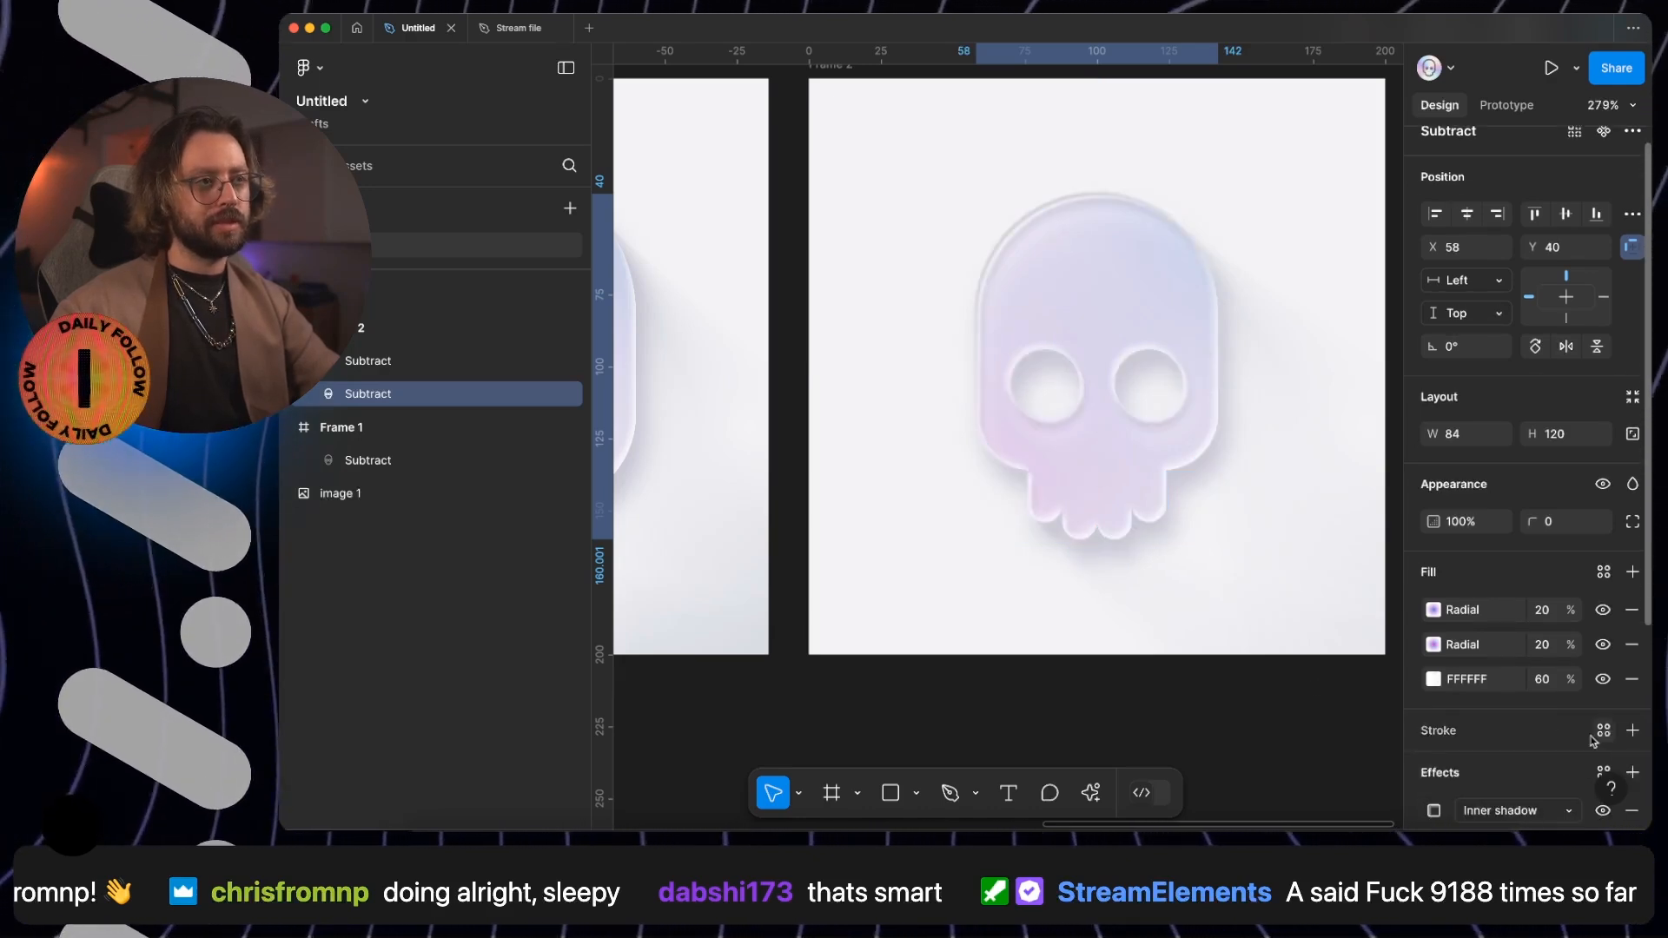
click(1175, 706)
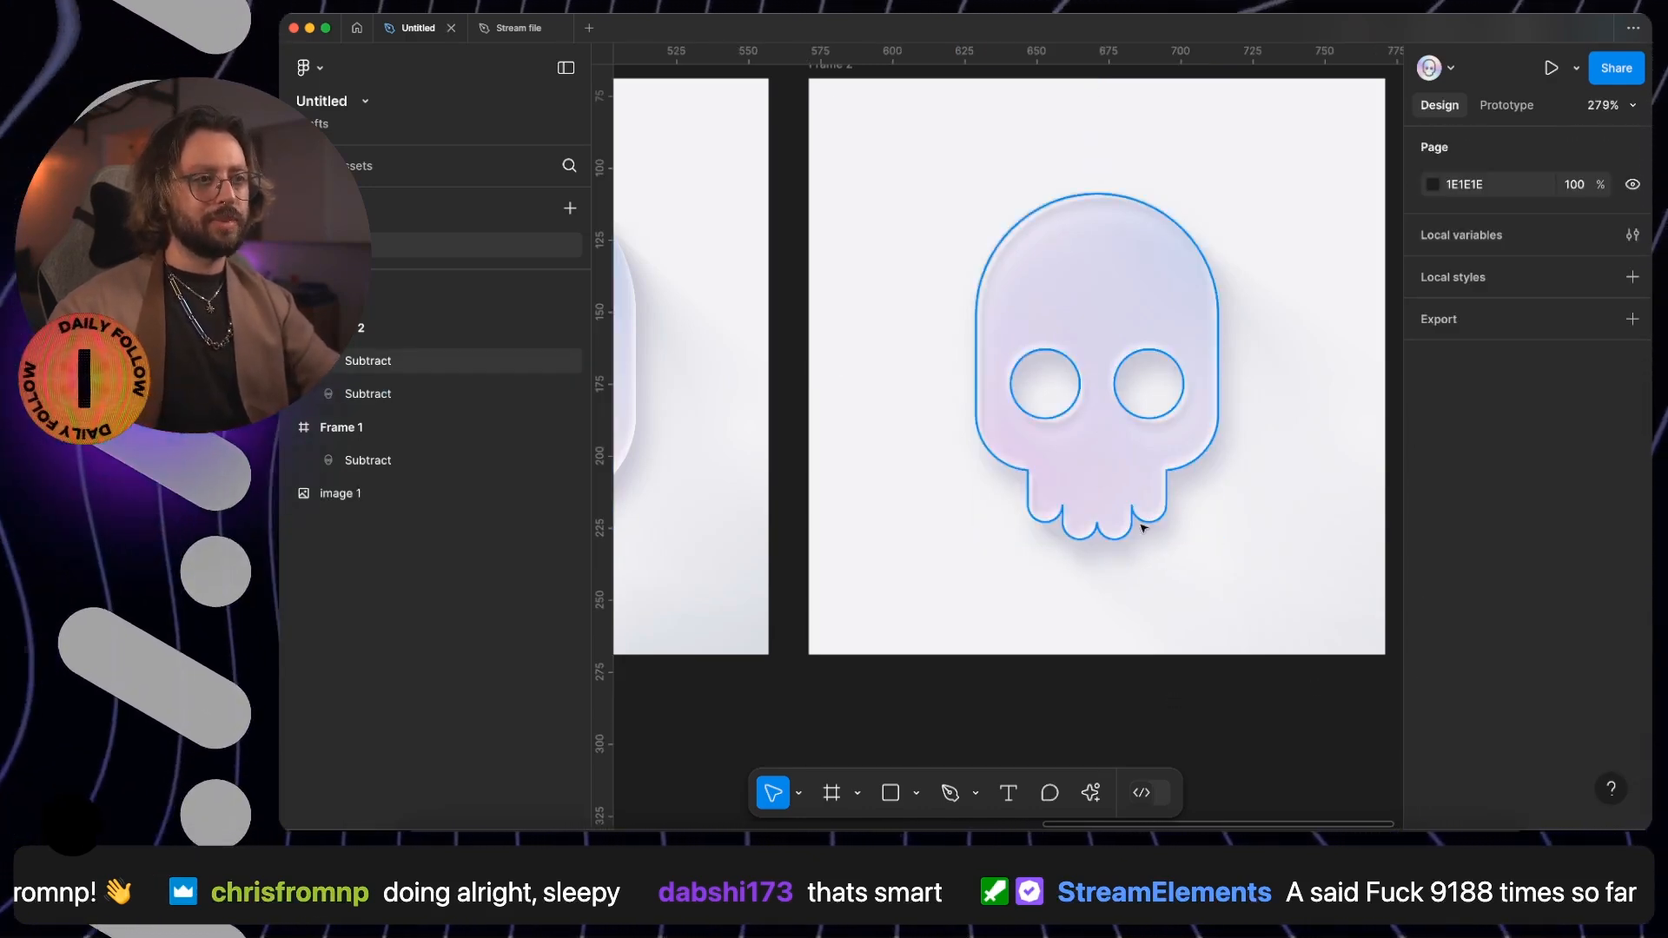
- Lower the opacity of the outlined skull's second radial stroke gradient and compare both skulls with the reference apple
scroll(1111, 484, down, 5)
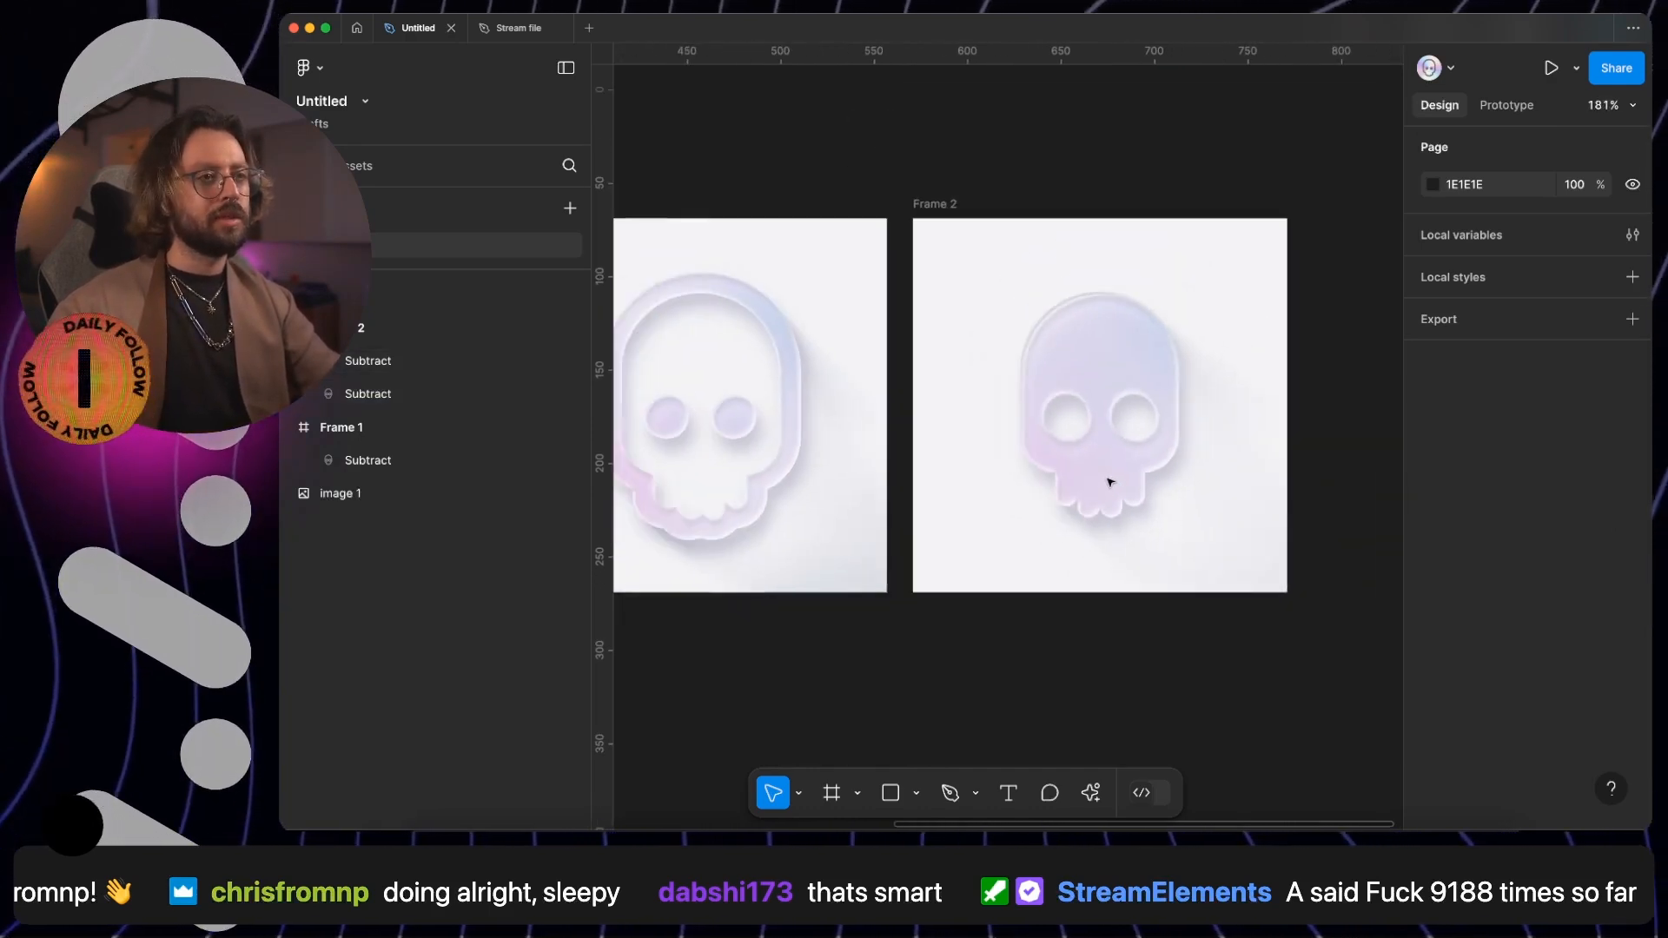
scroll(1110, 477, up, 2)
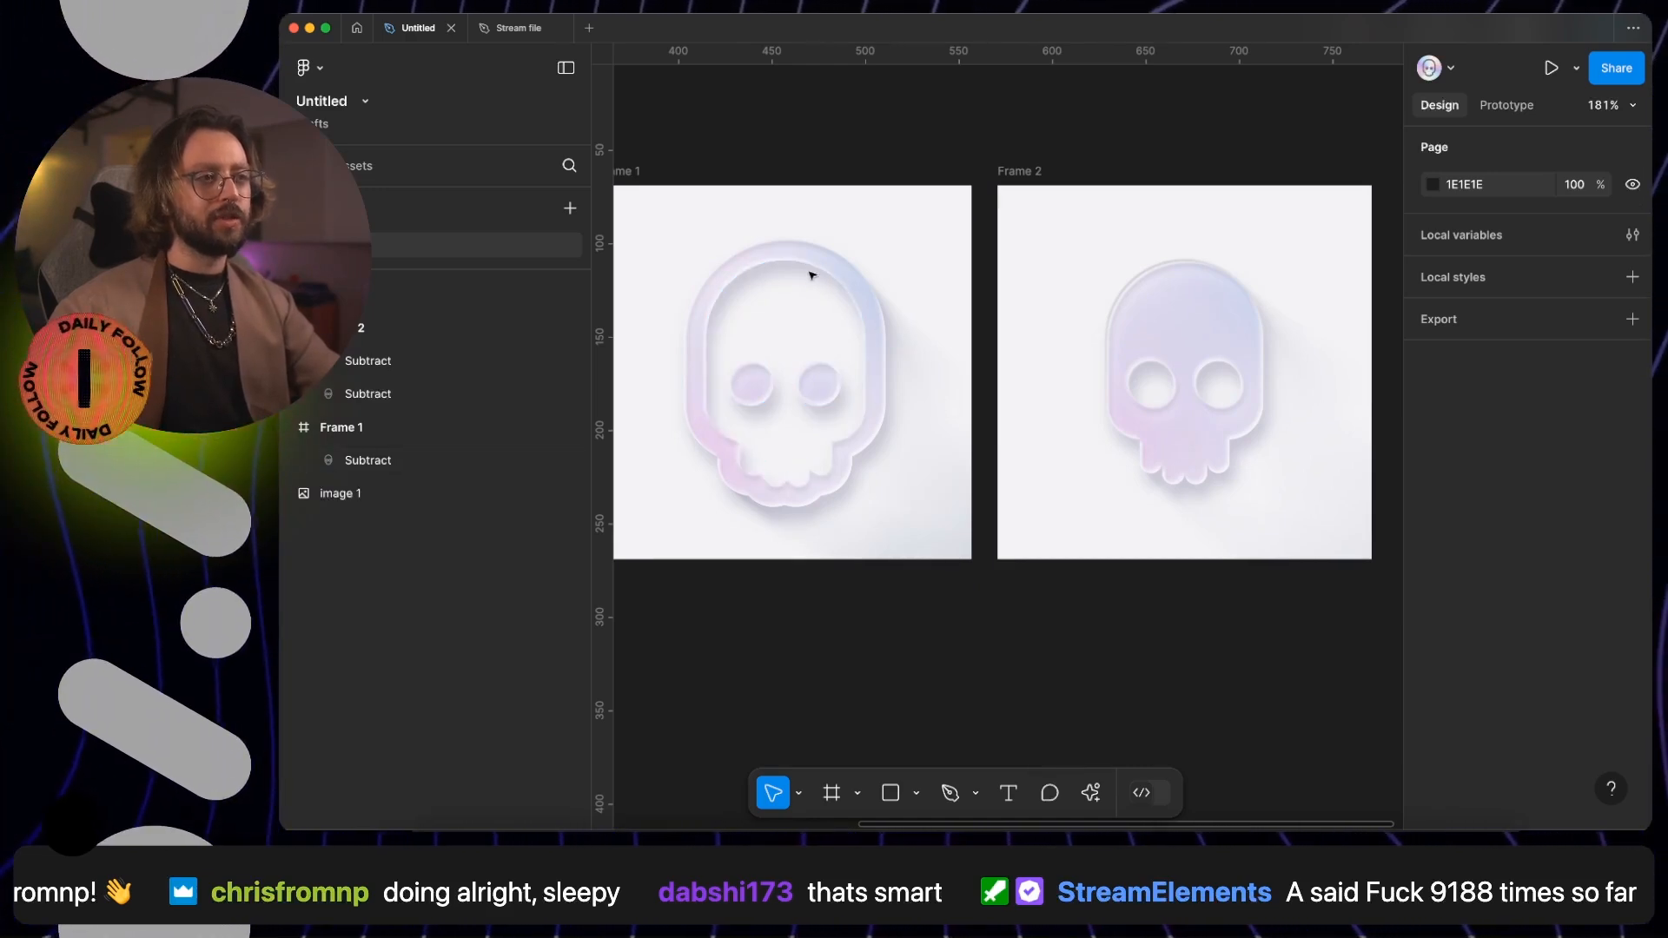
scroll(901, 431, left, 3)
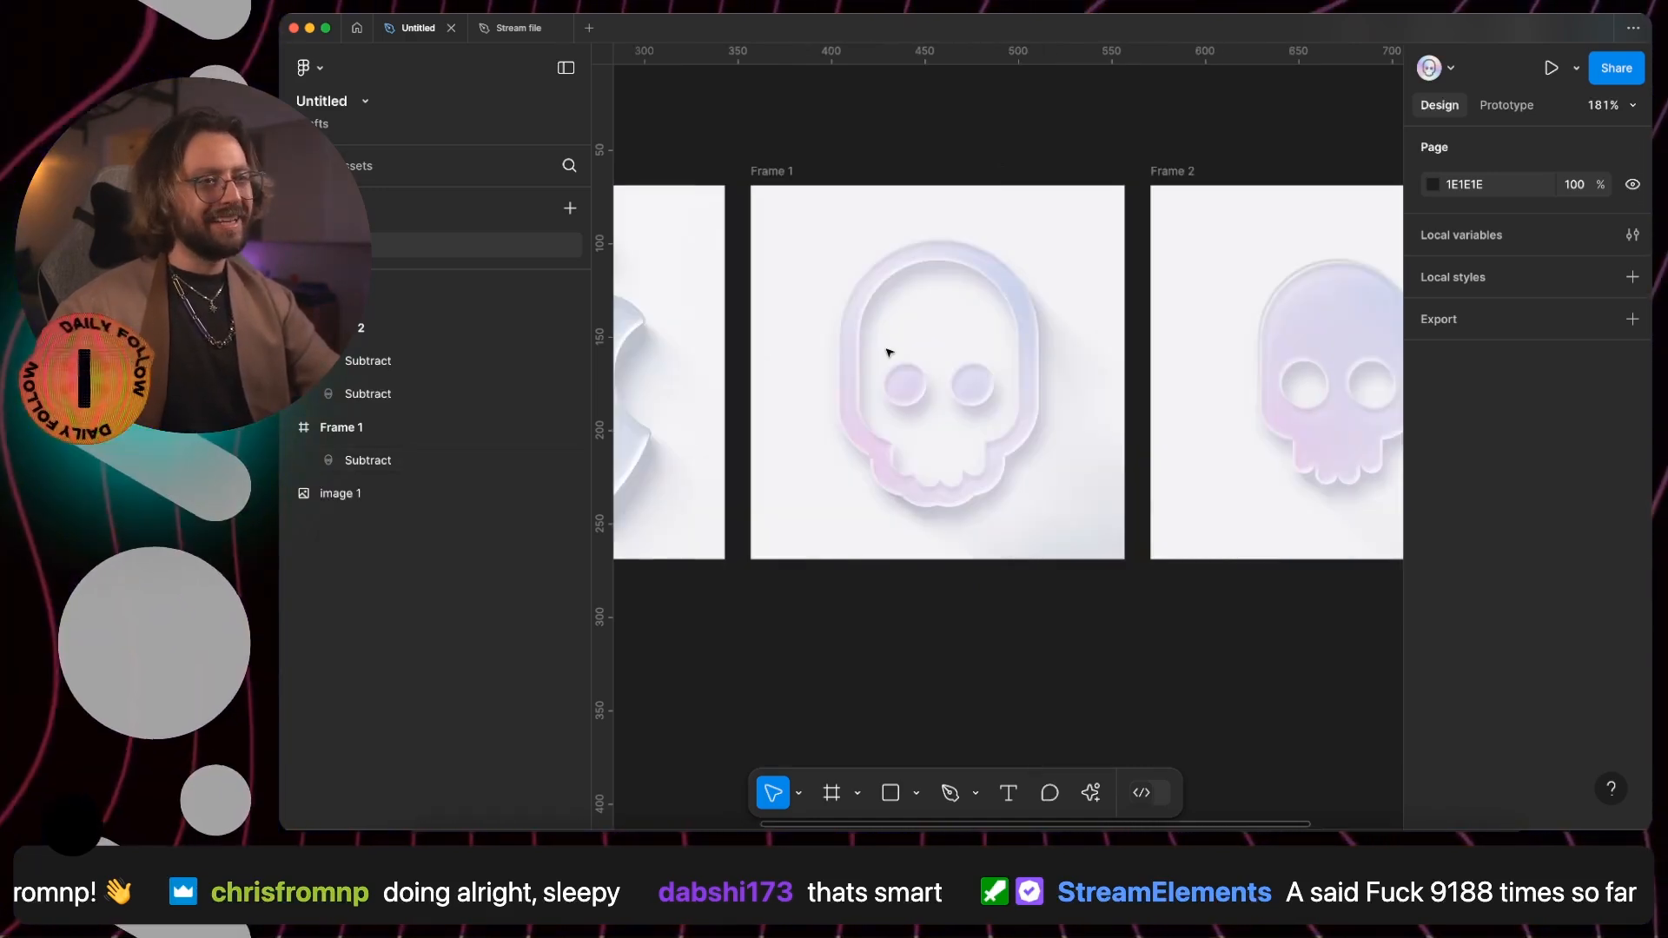
scroll(888, 352, left, 6)
scroll(887, 353, right, 4)
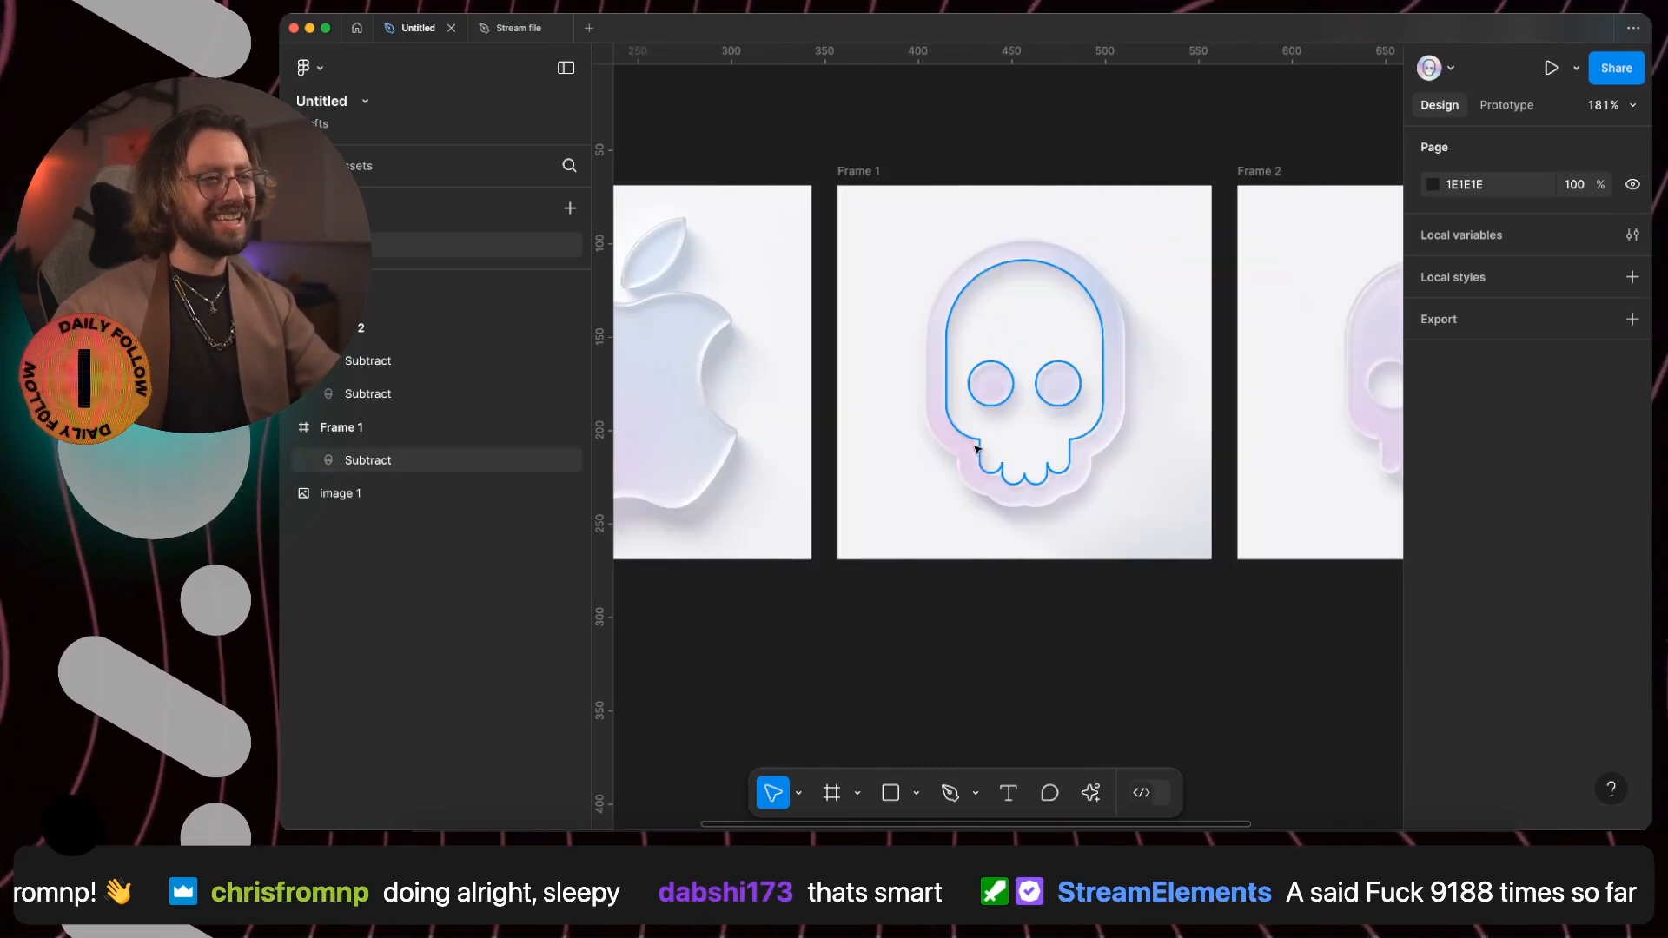
click(1038, 506)
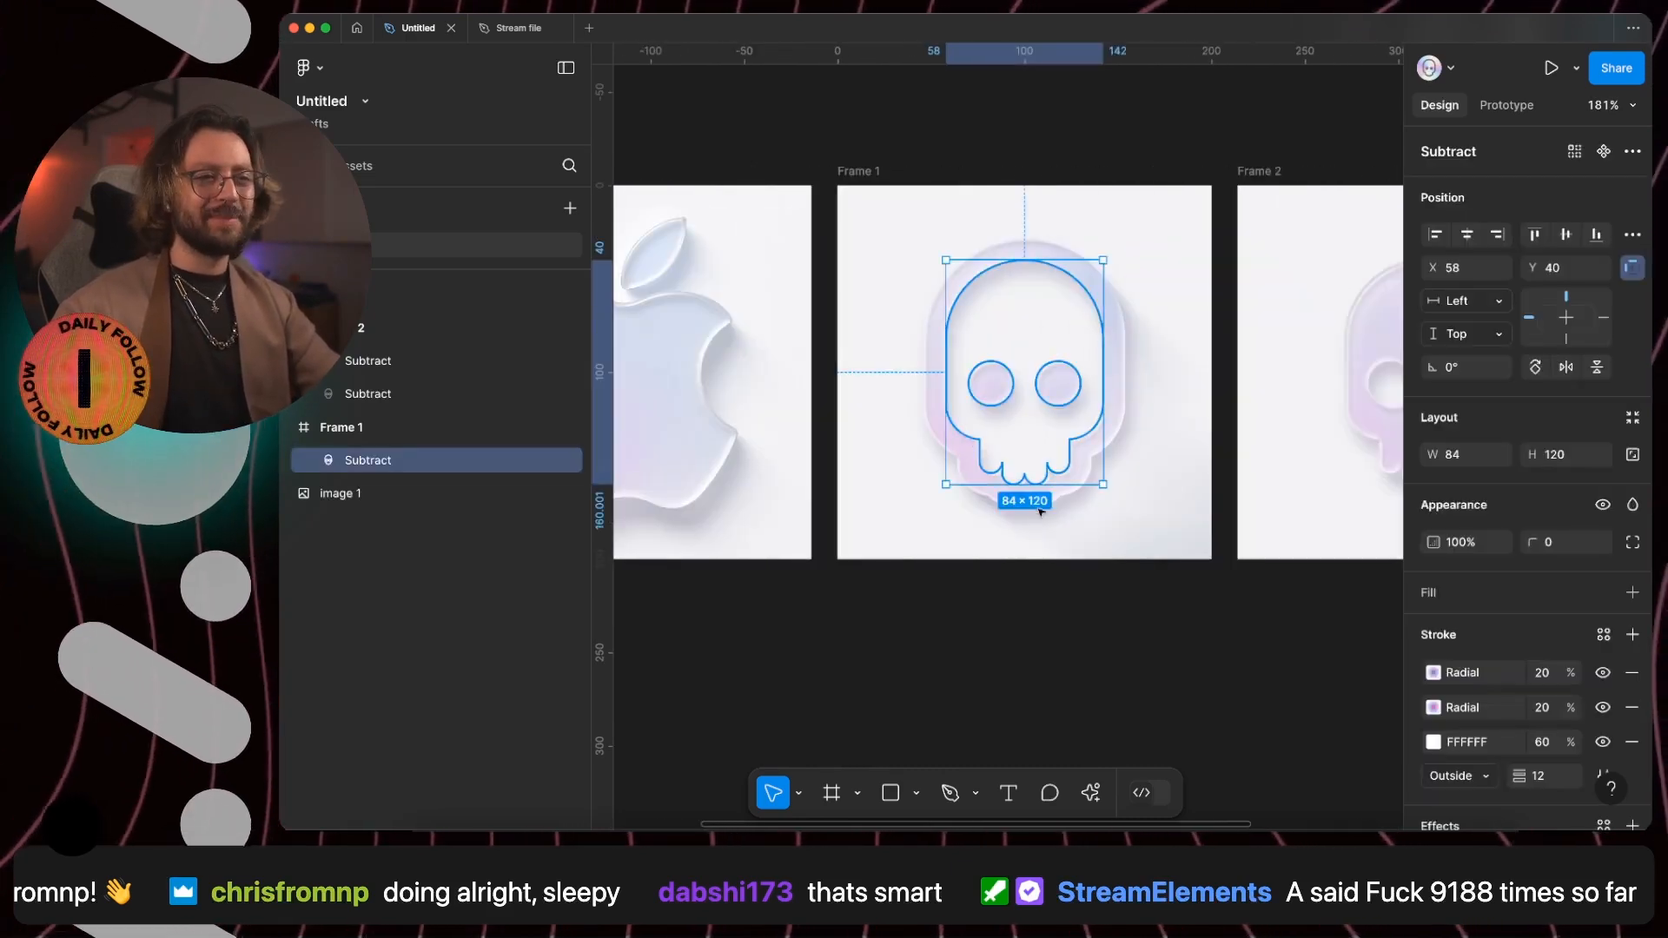
click(1547, 708)
key(shift+Down)
click(1175, 659)
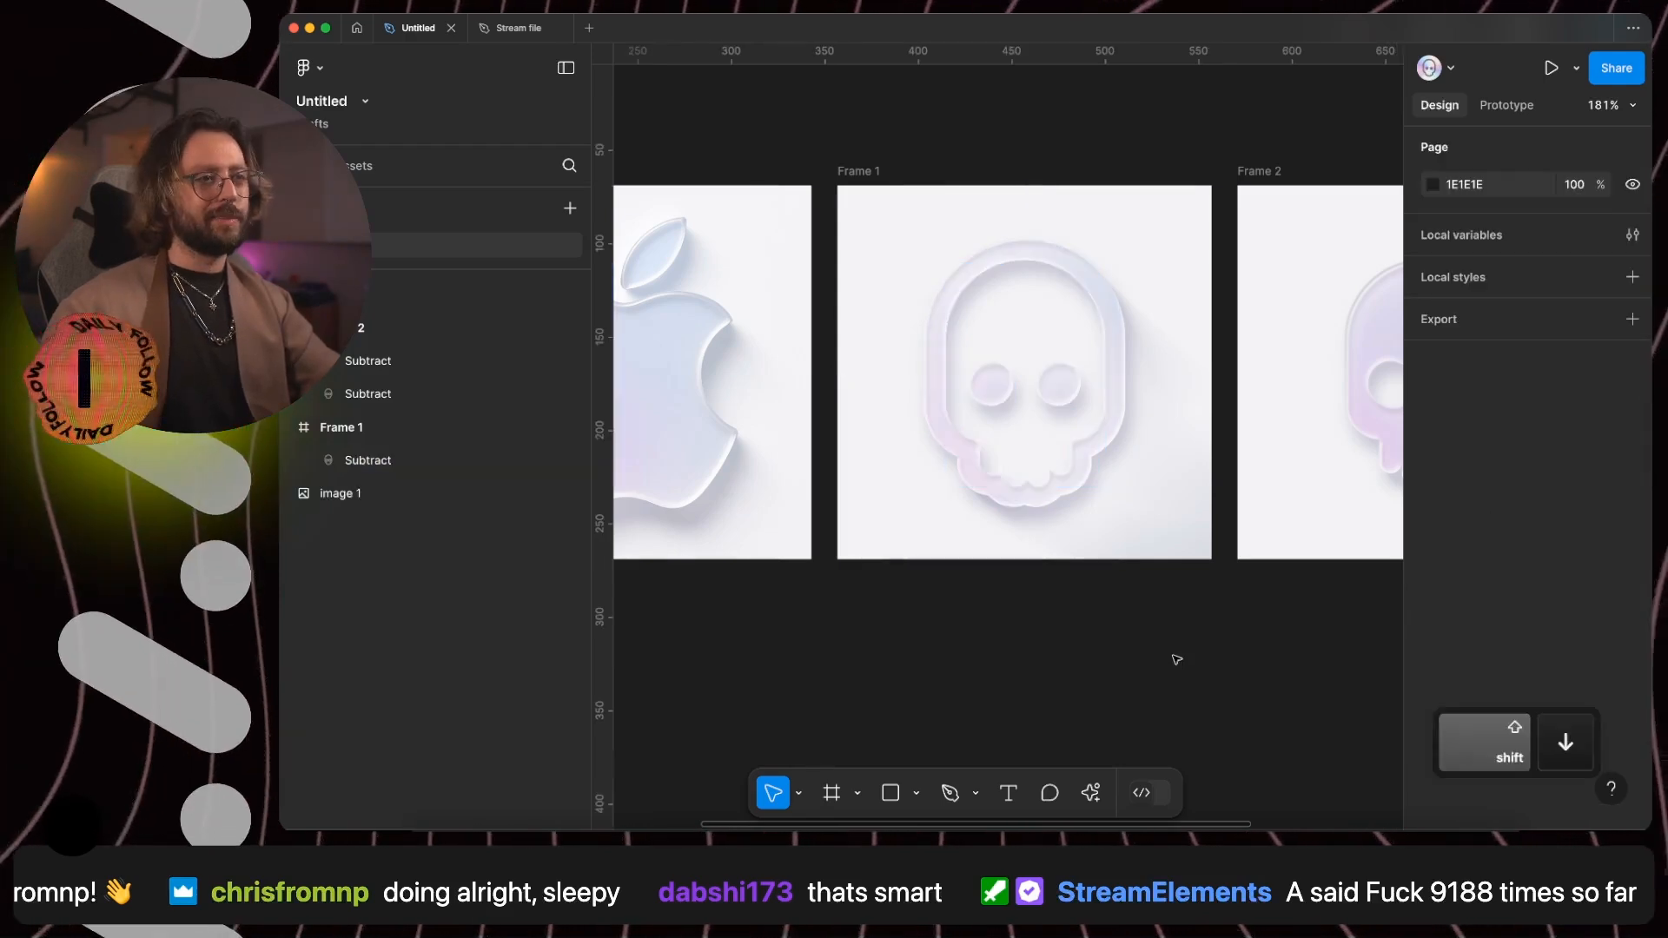
scroll(1176, 658, down, 3)
scroll(1175, 659, down, 2)
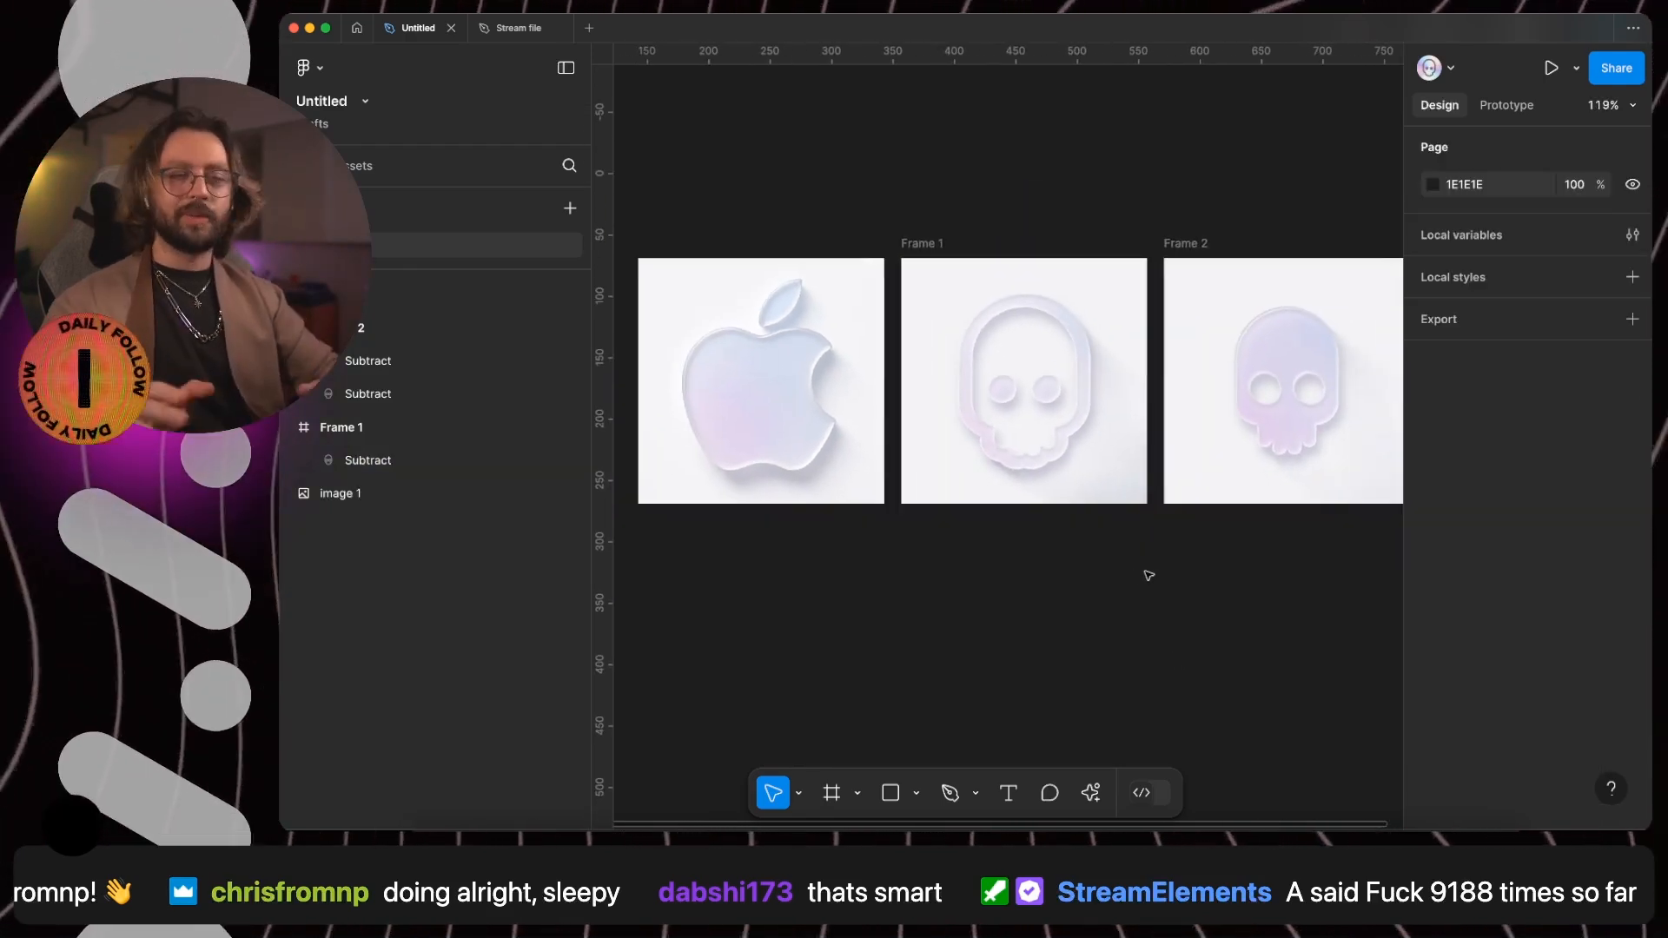